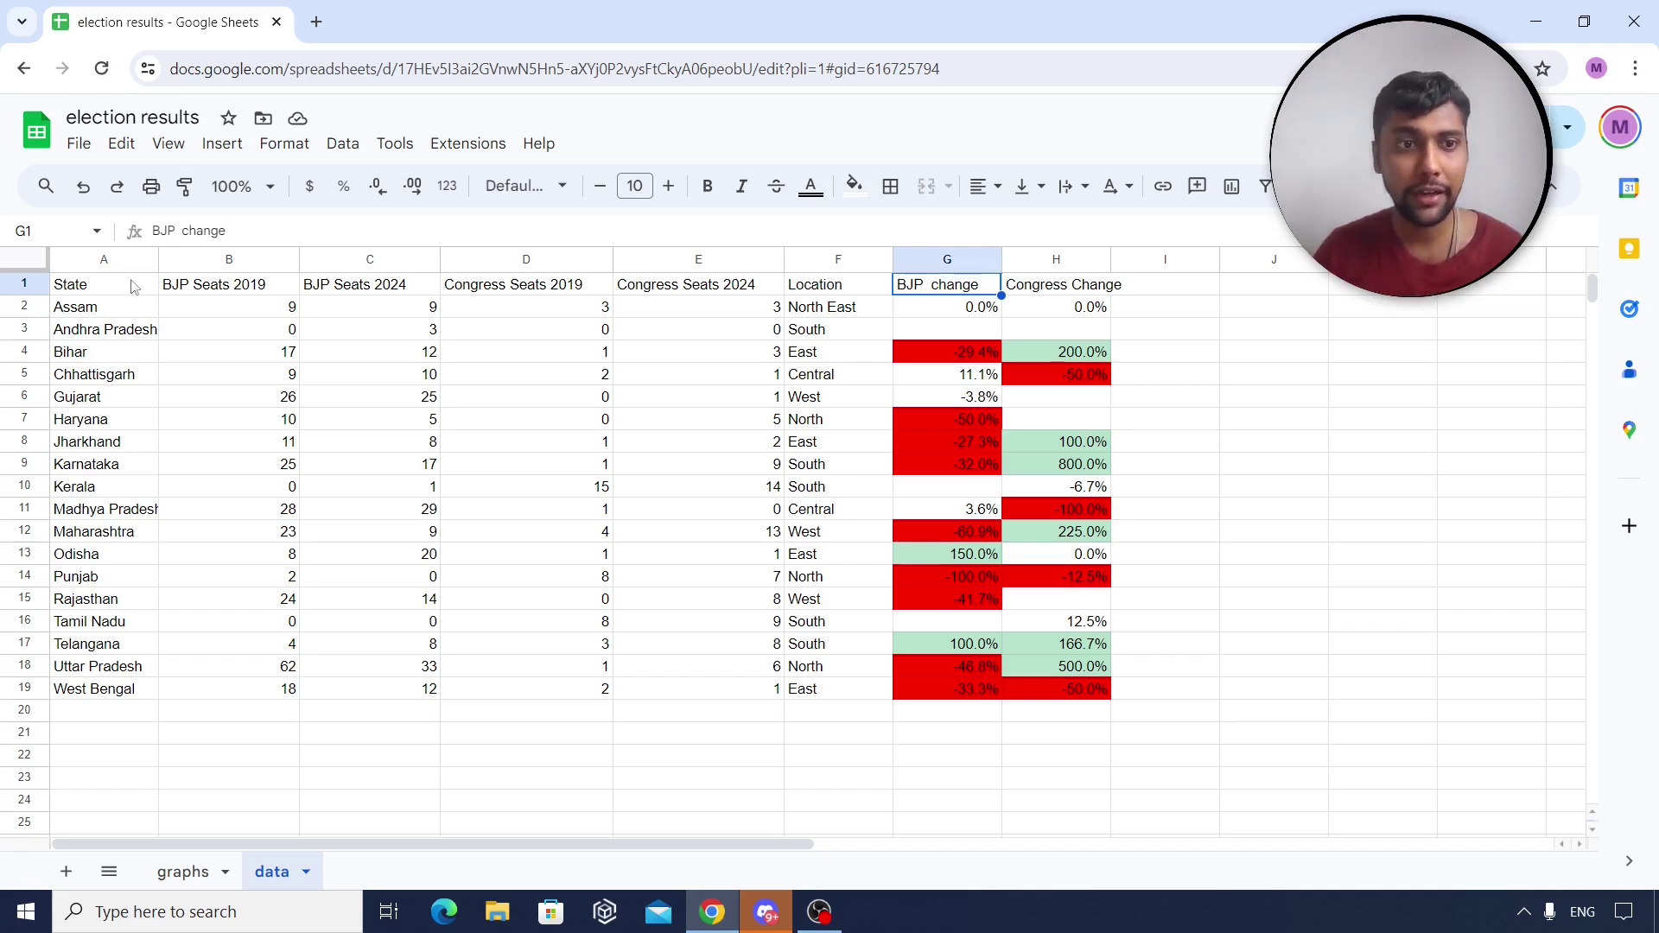
# Review the data sheet's columns from State through Congress Change and the list of states in A2:A19.
pyautogui.click(103, 261)
pyautogui.click(238, 260)
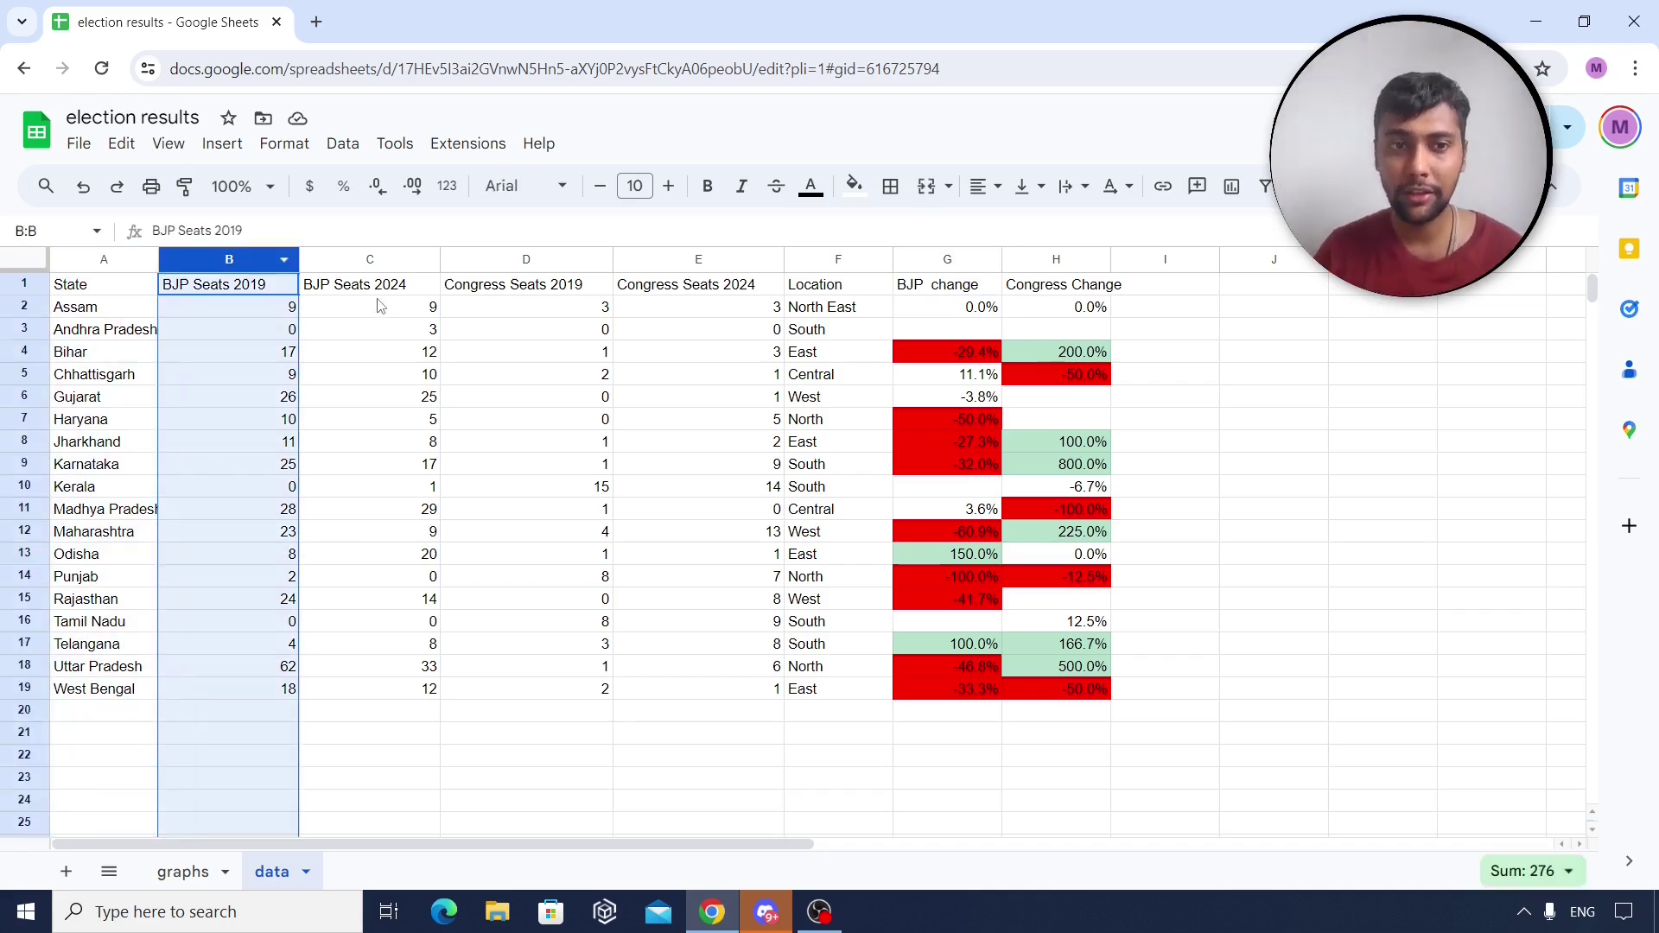
pyautogui.click(385, 261)
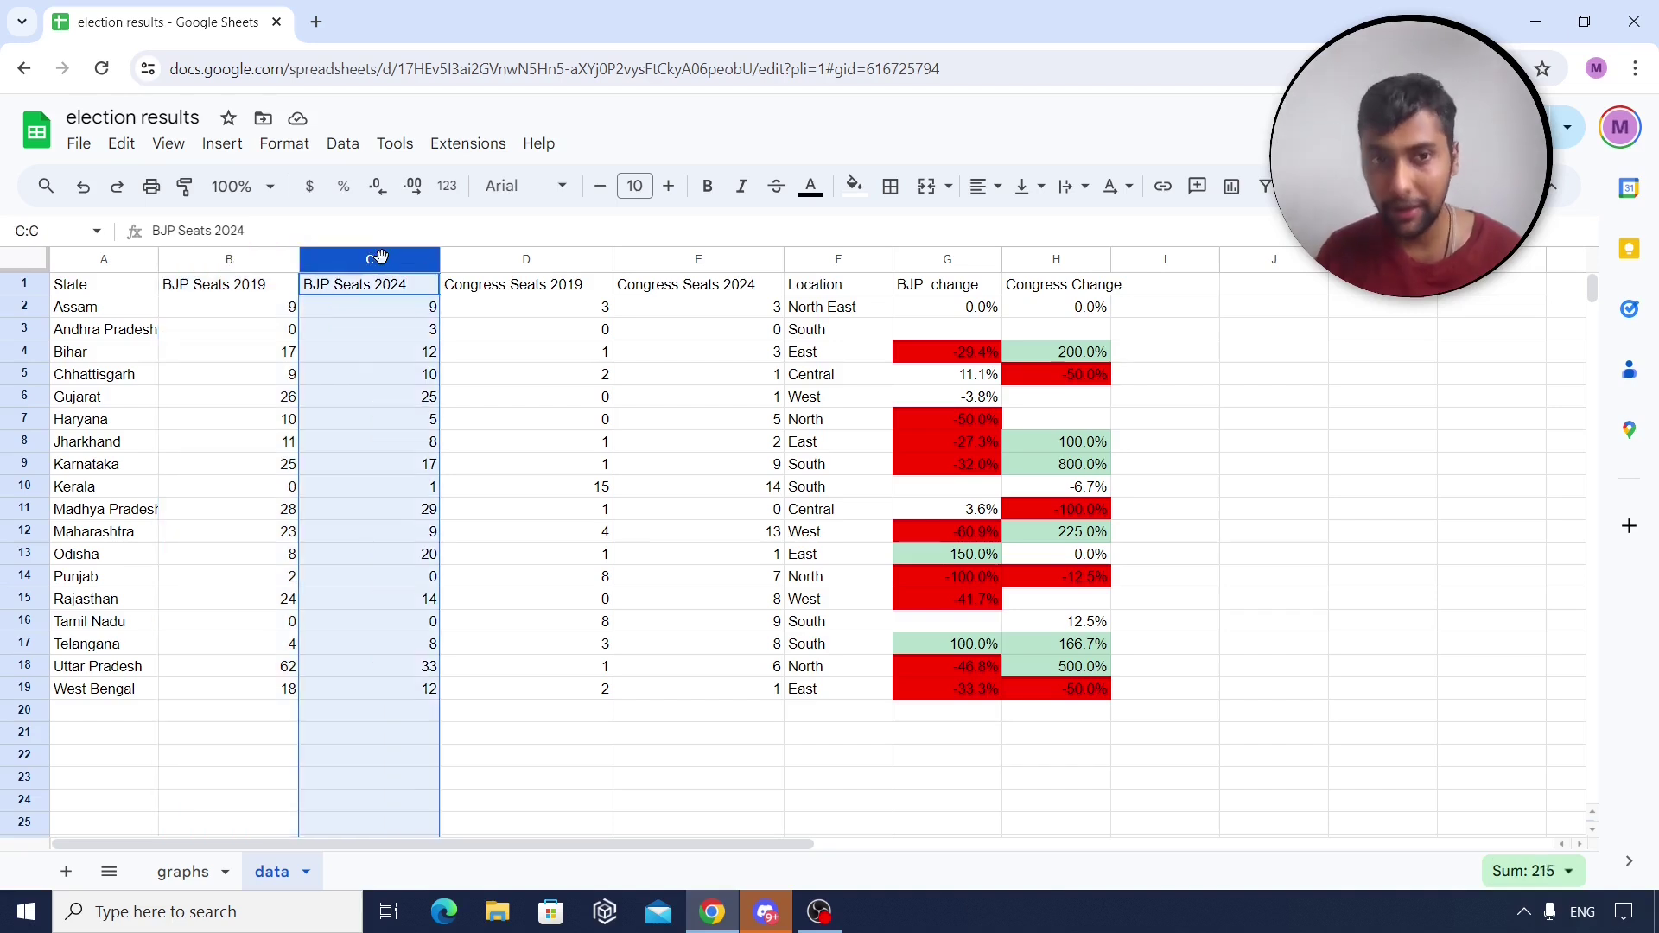
pyautogui.click(512, 262)
pyautogui.click(683, 266)
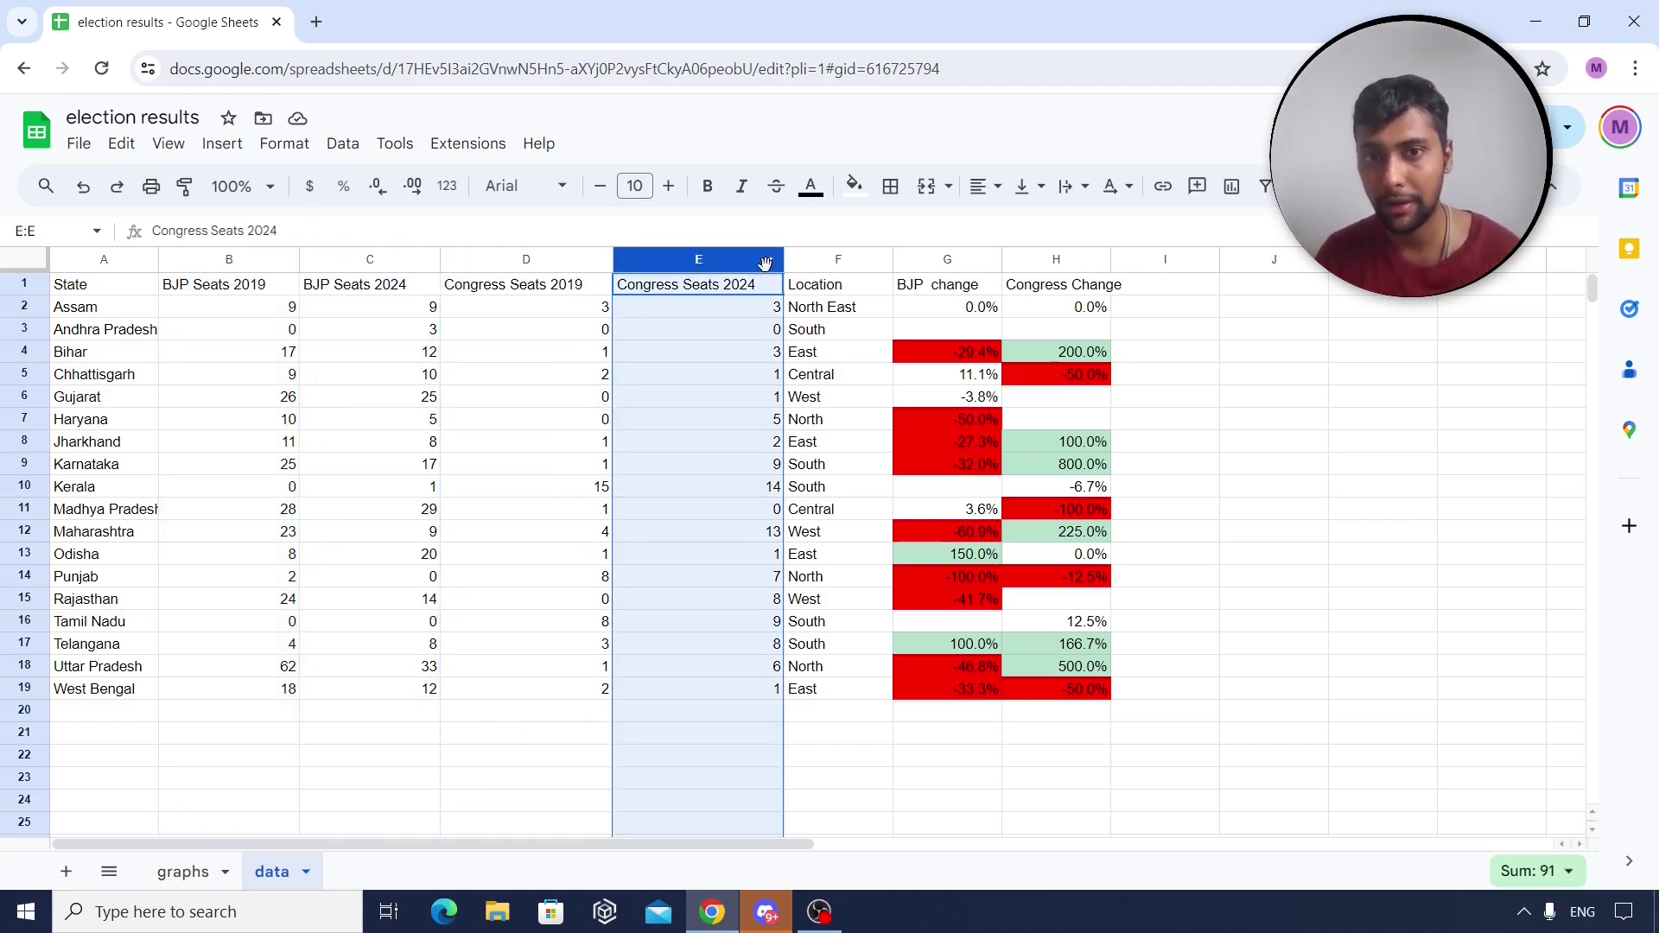
pyautogui.click(814, 261)
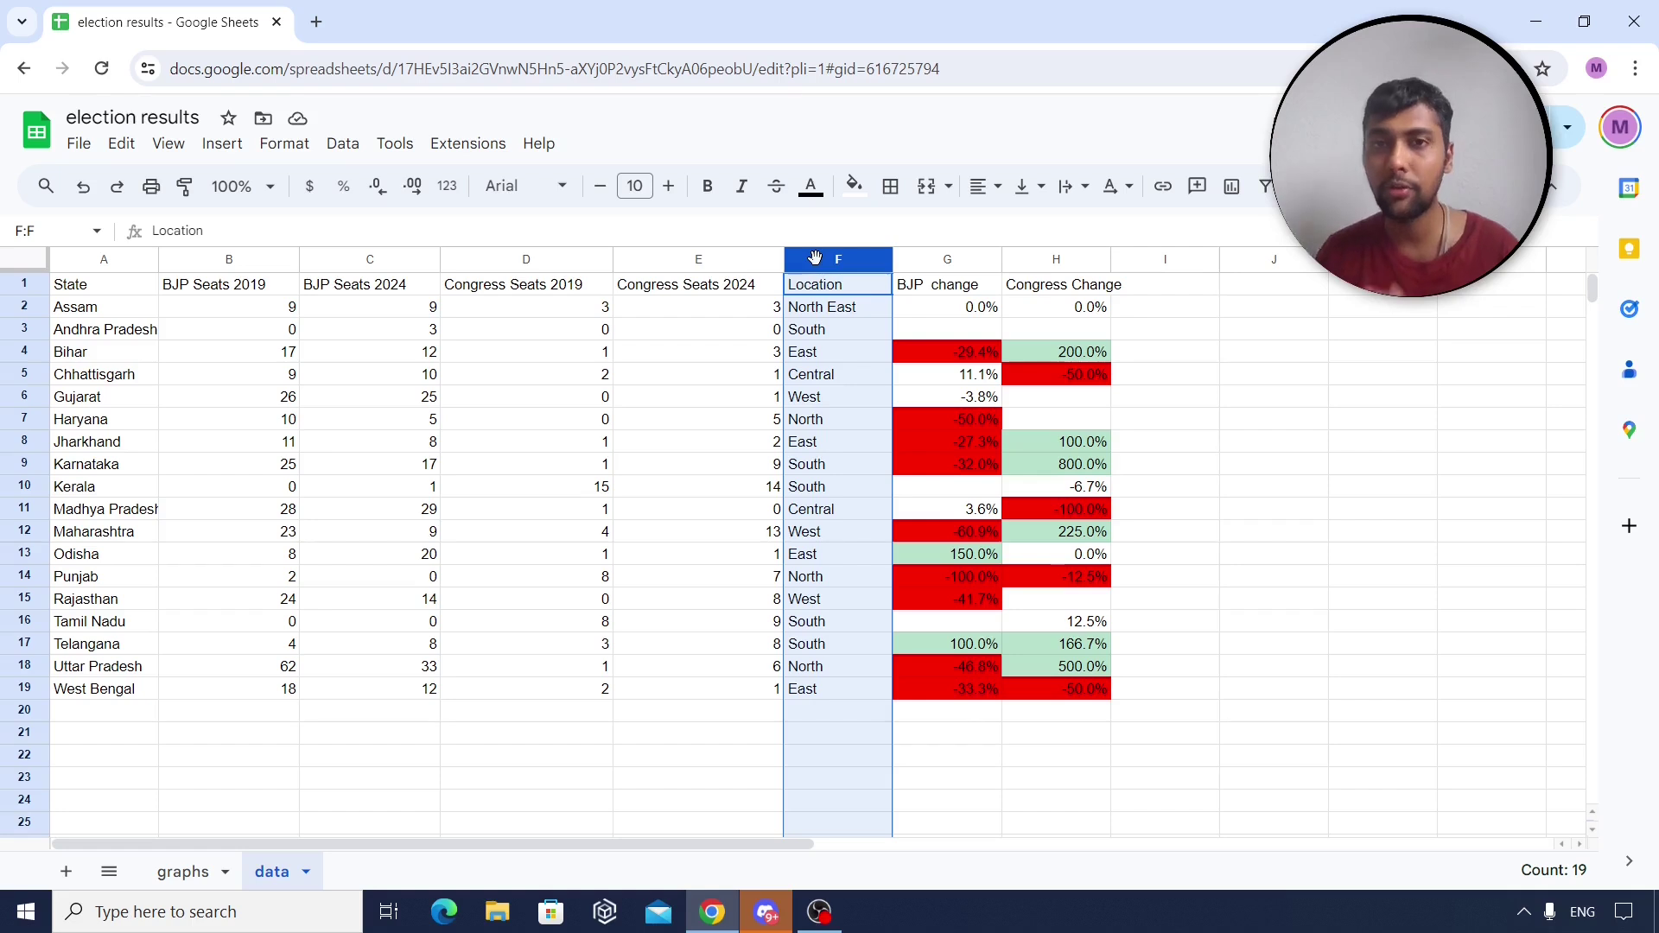
pyautogui.click(952, 289)
pyautogui.click(1070, 292)
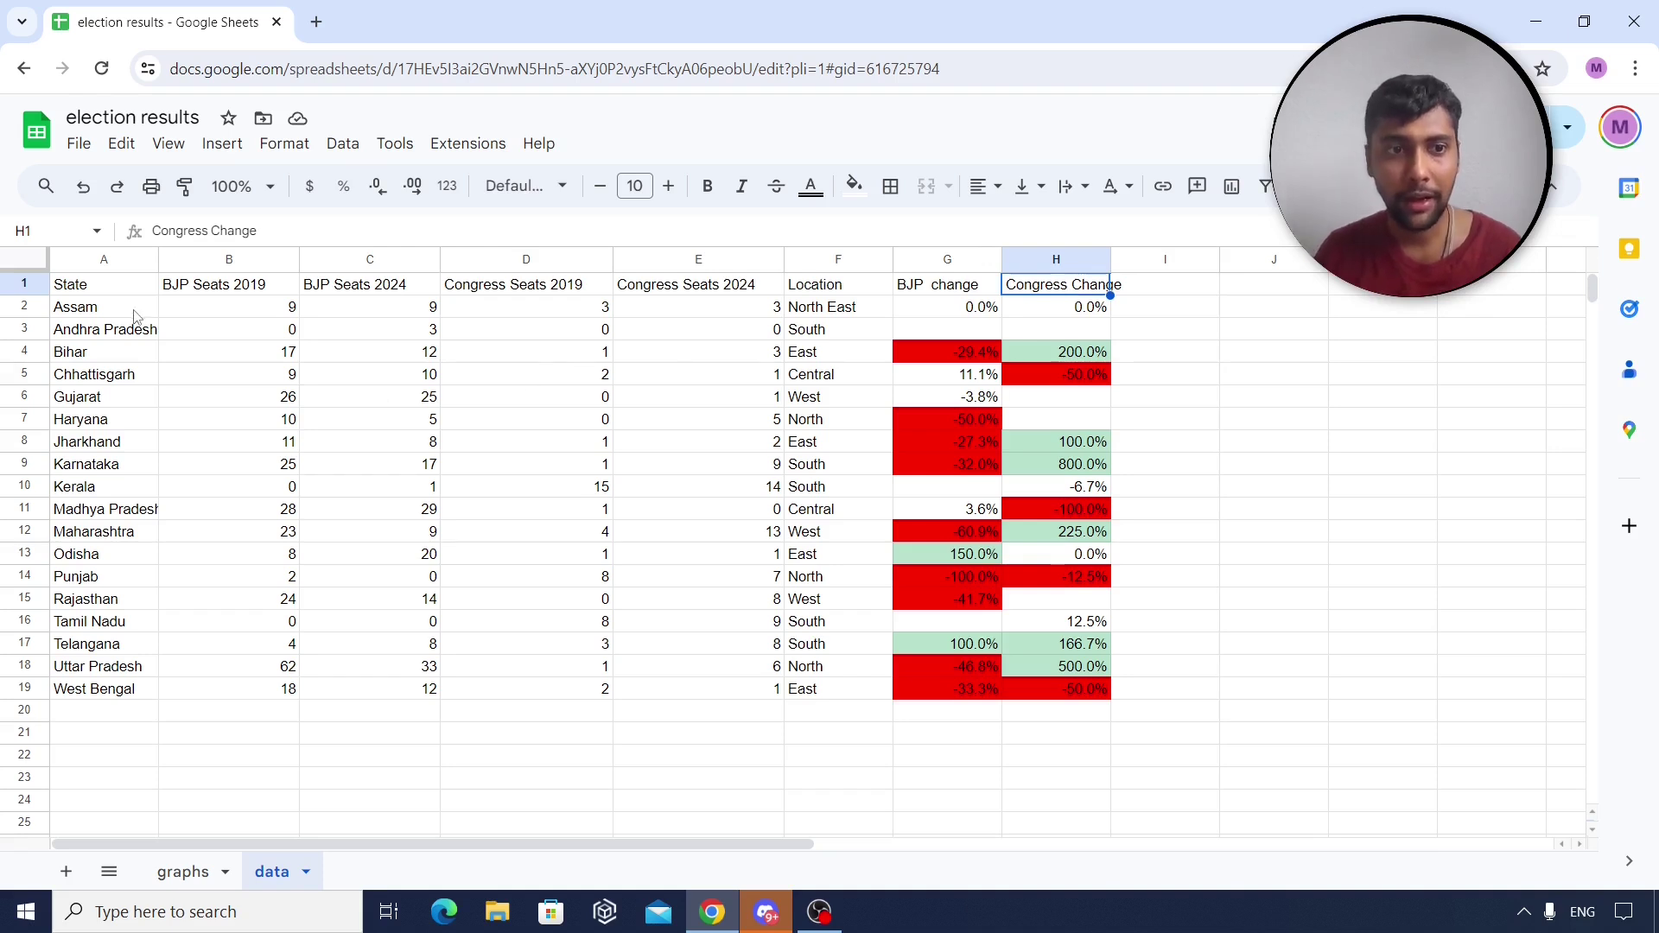
pyautogui.moveTo(134, 309); pyautogui.dragTo(111, 694)
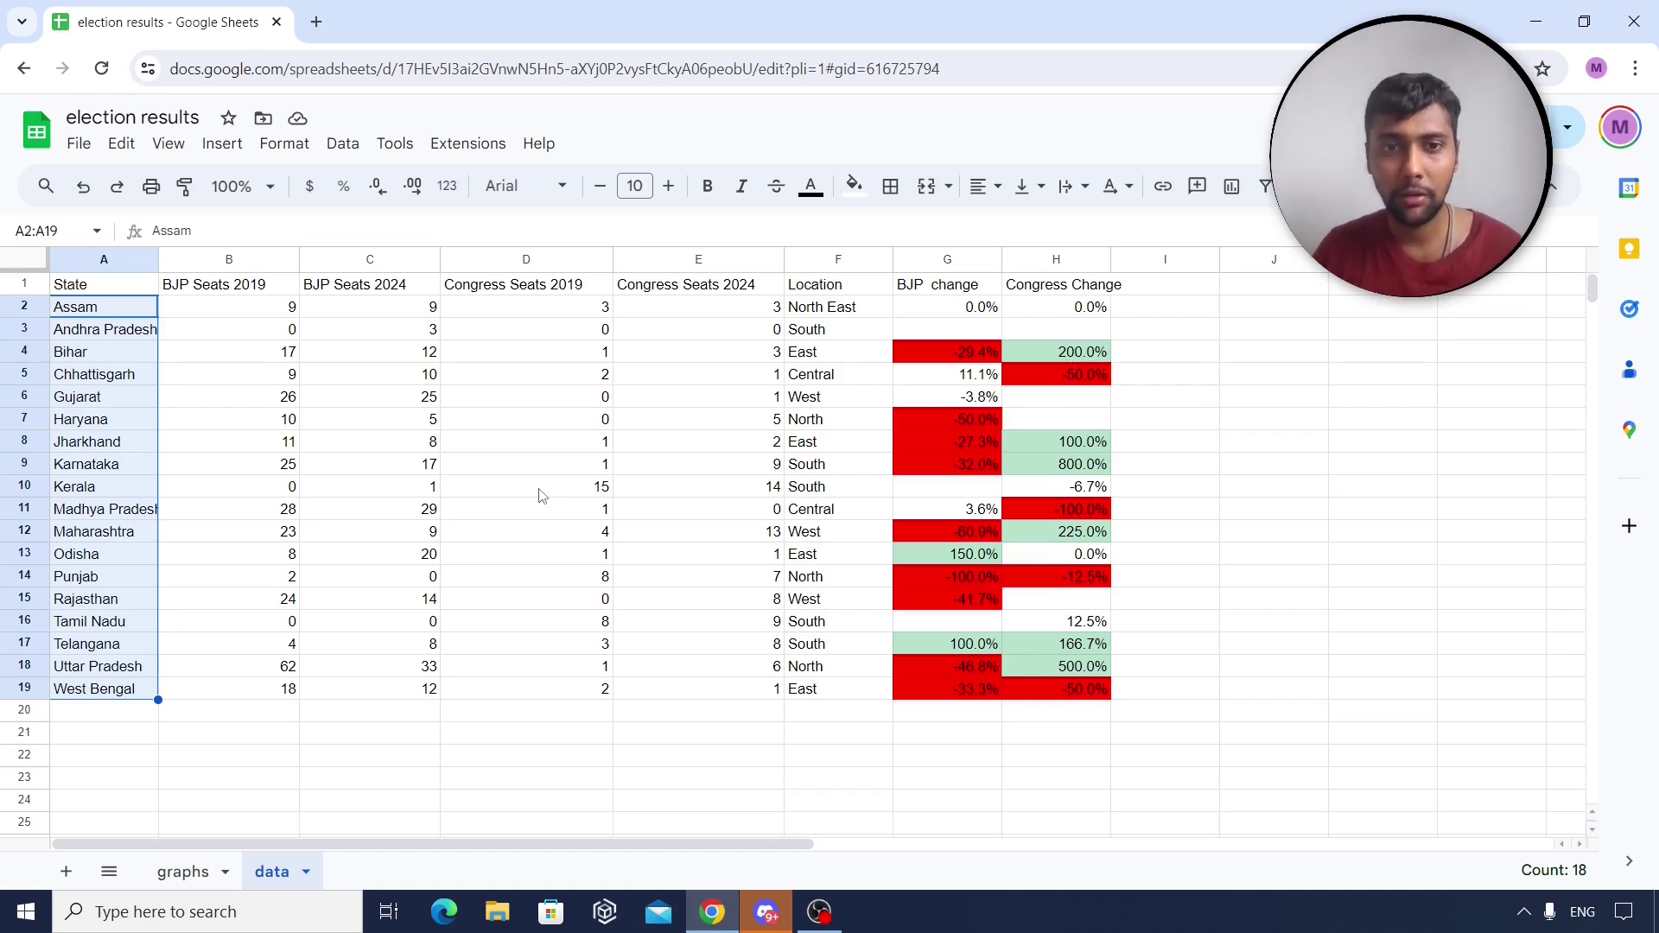
# On the graphs sheet, change the State slicer's selection from Bihar to only Andhra Pradesh and apply it.
pyautogui.click(188, 874)
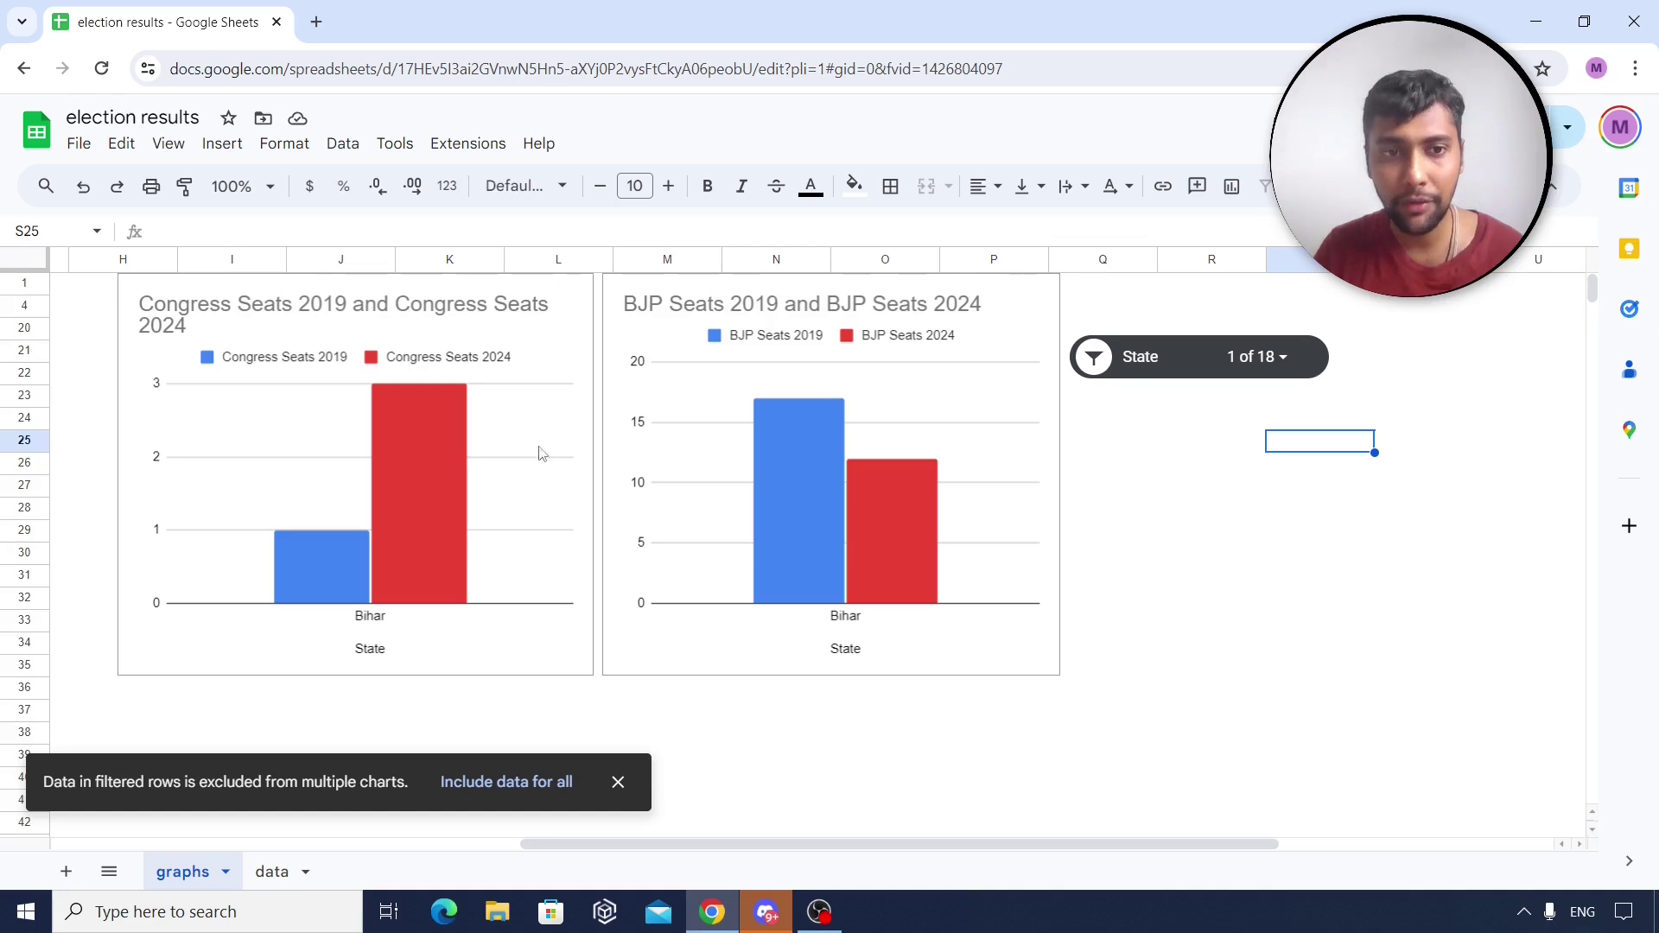
pyautogui.click(1271, 357)
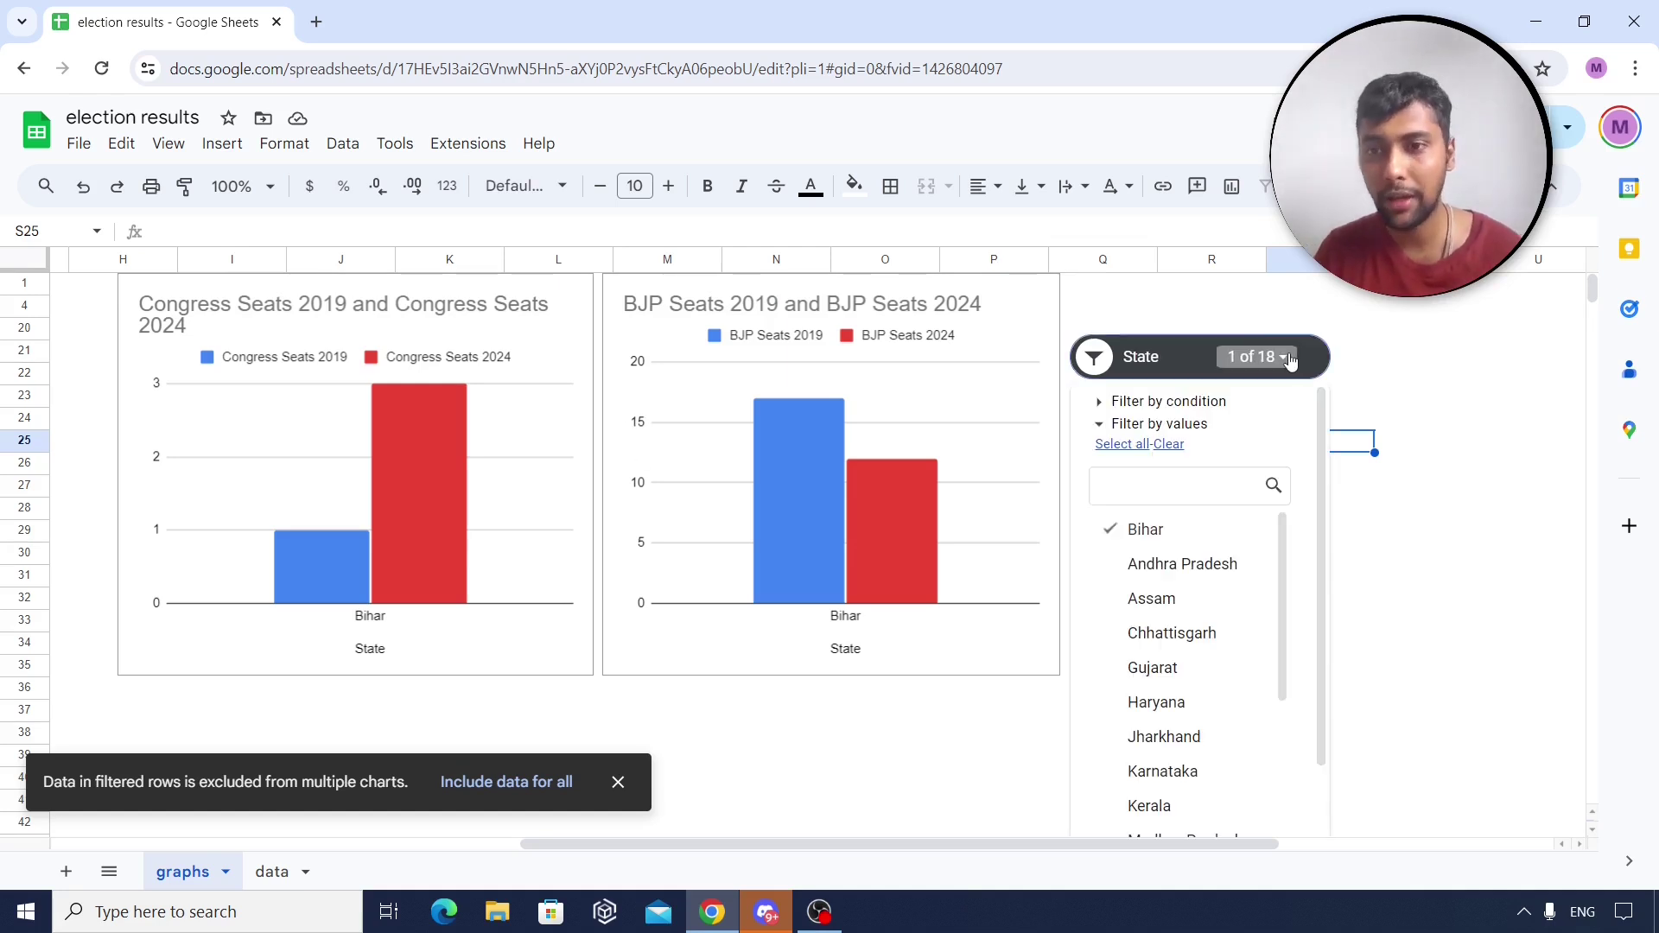
pyautogui.click(1110, 535)
pyautogui.click(1116, 565)
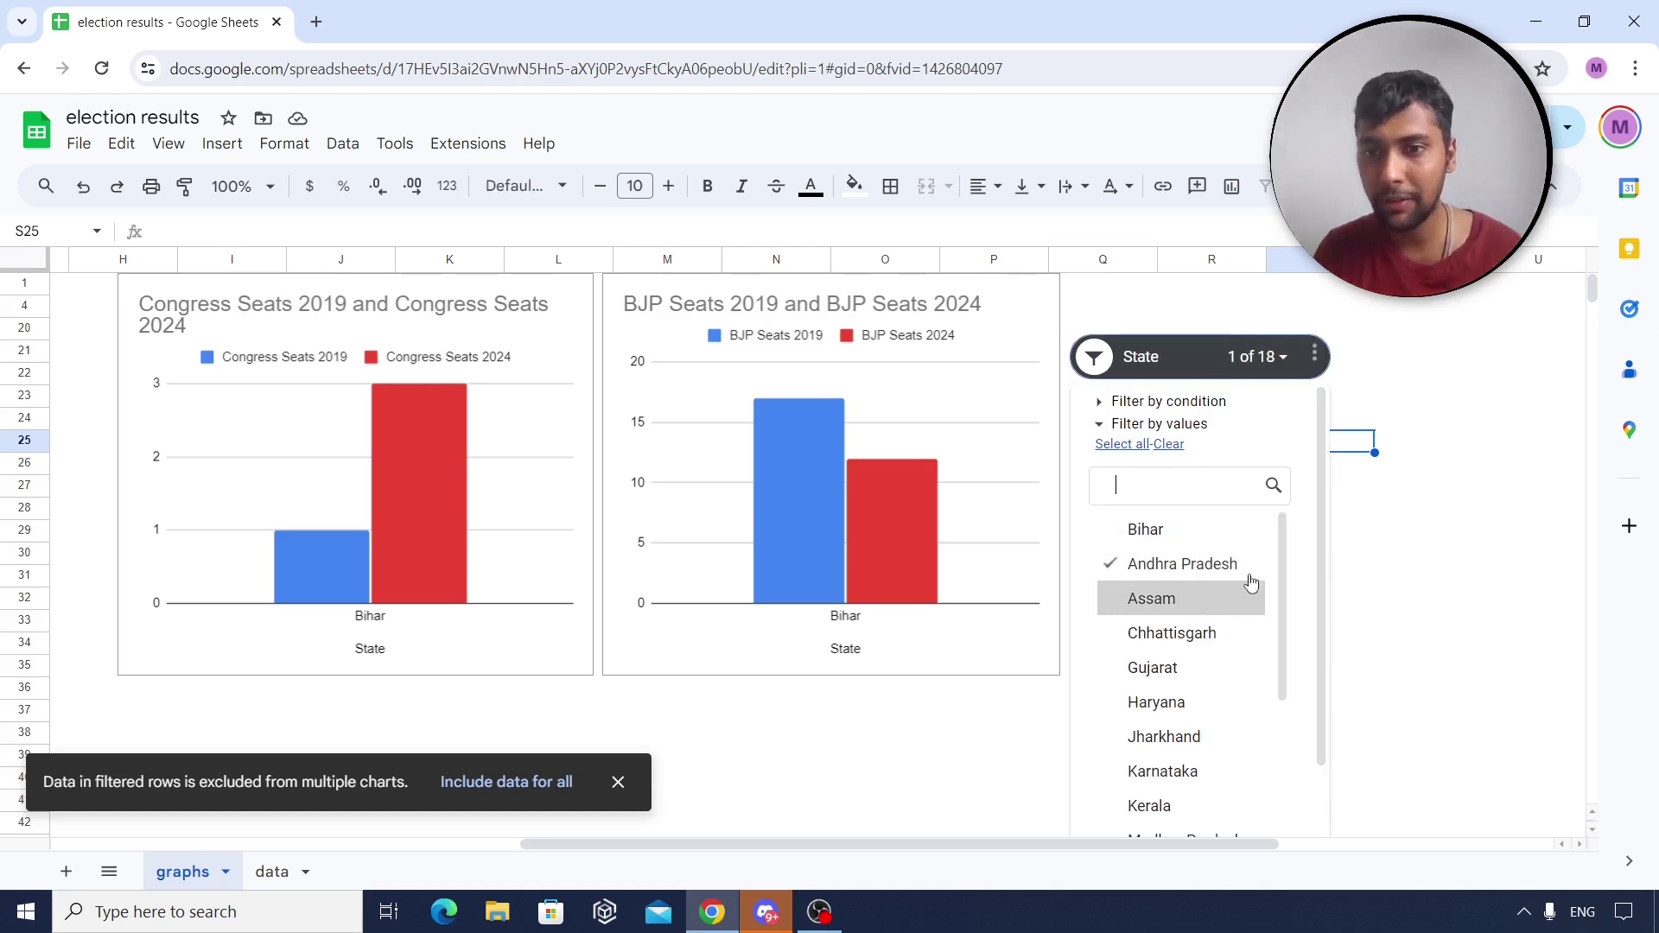
pyautogui.scroll(-5, 1253, 657)
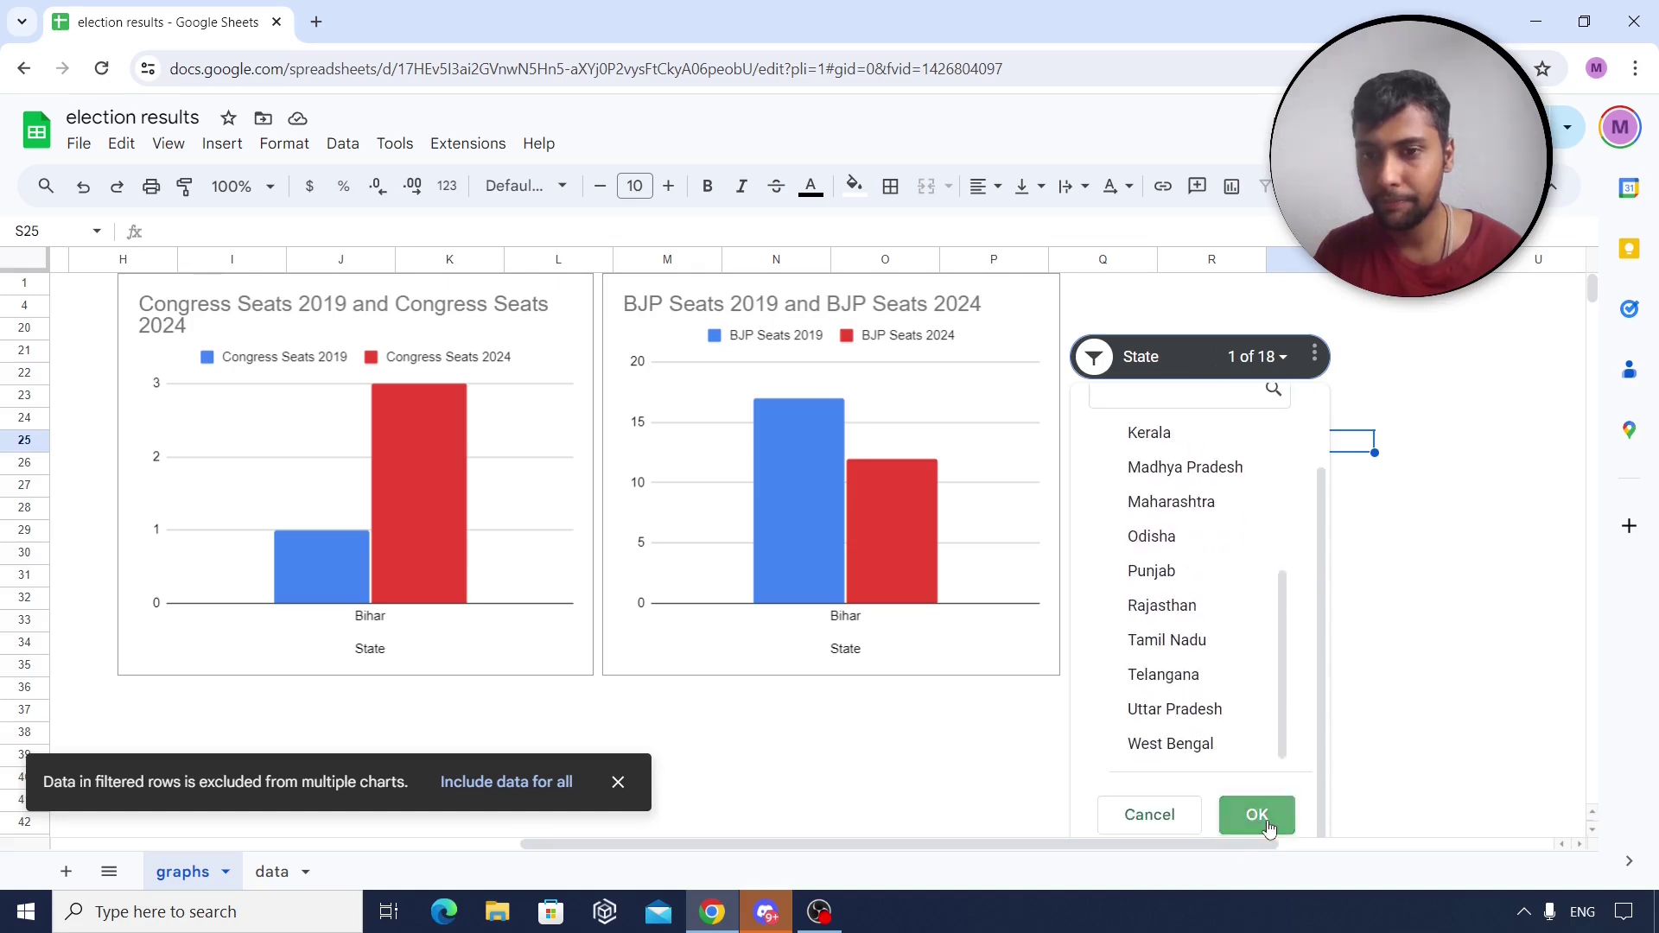
pyautogui.click(1258, 816)
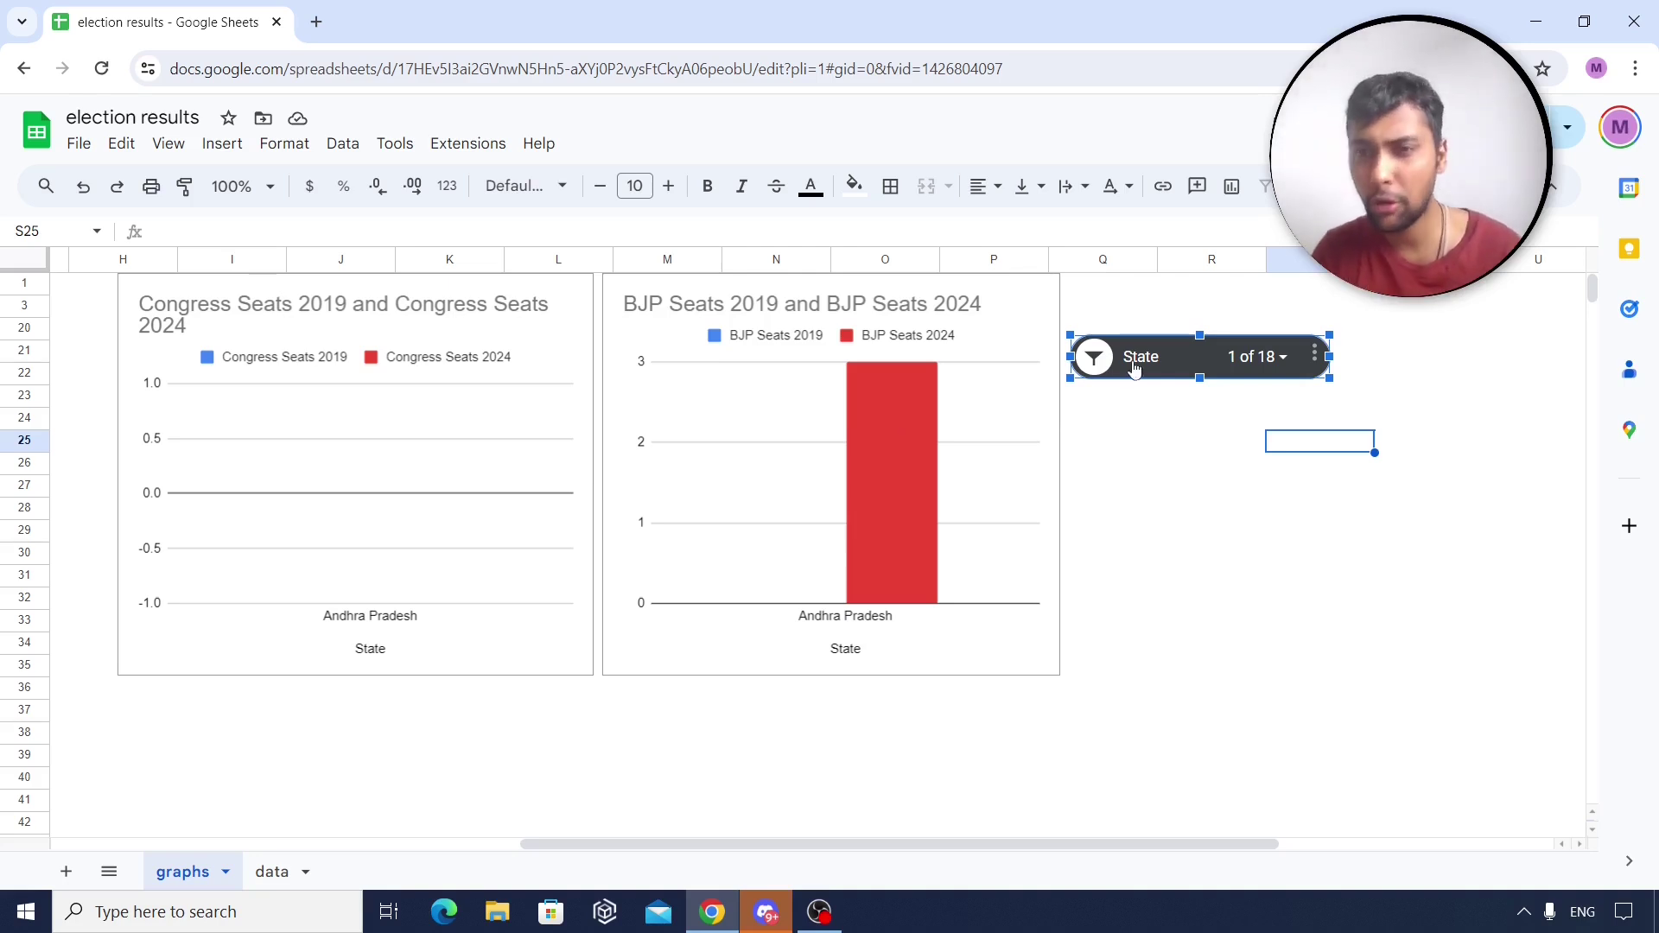
# Switch the State slicer to show only Assam in both seat charts.
pyautogui.click(1245, 357)
pyautogui.scroll(3, 1232, 597)
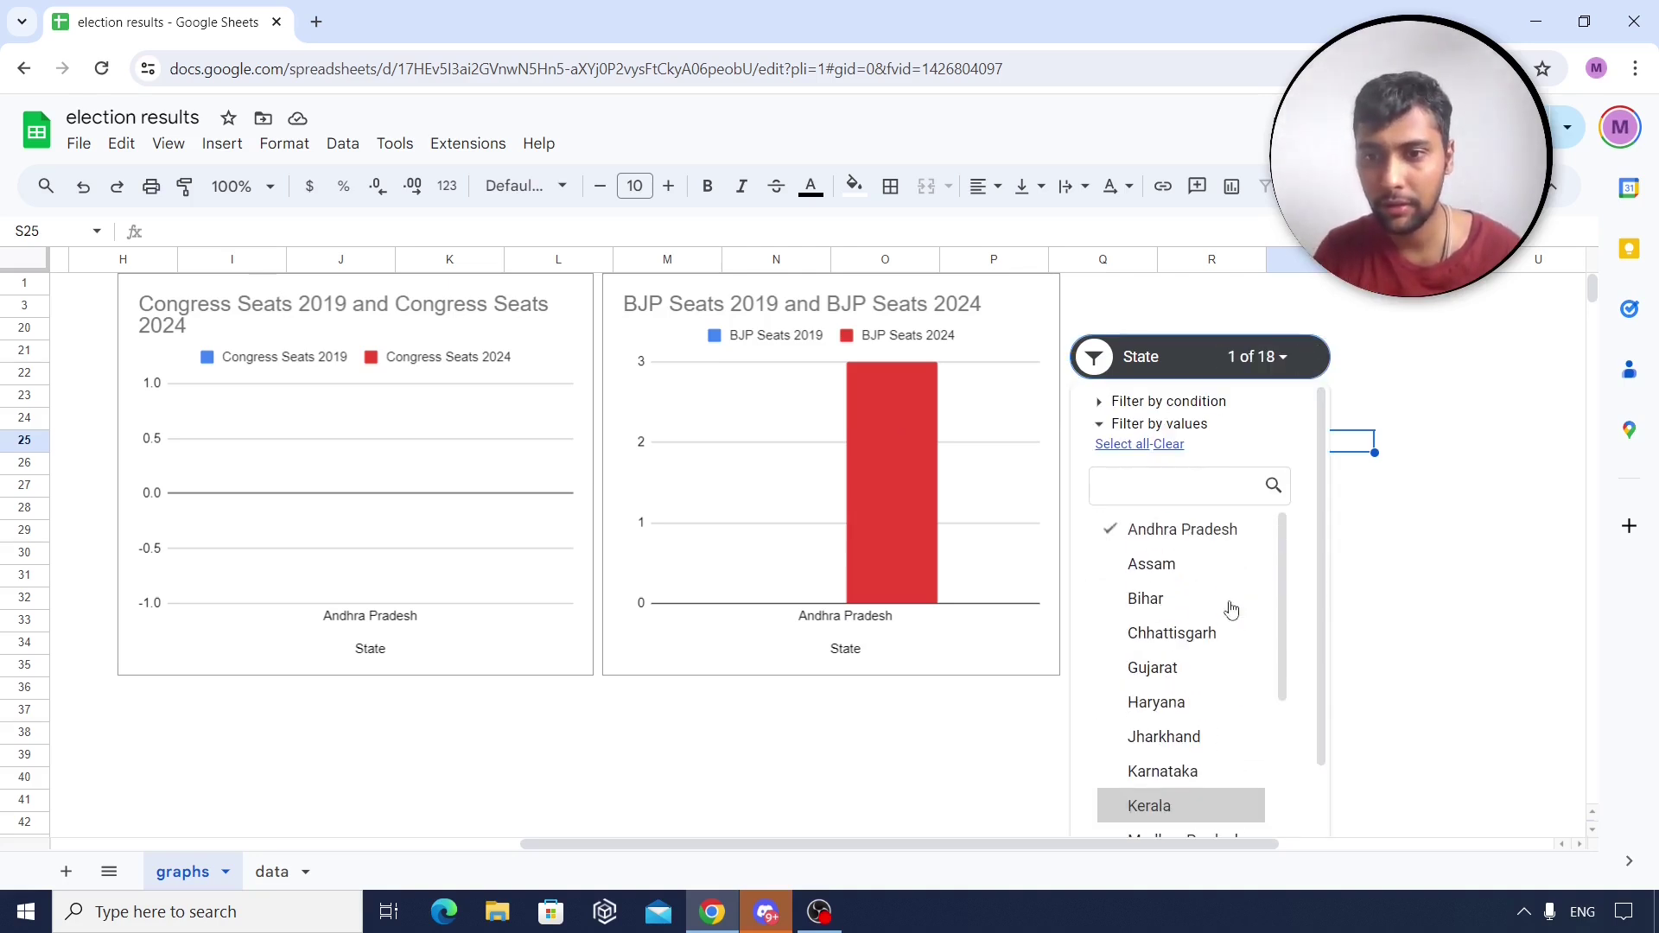
pyautogui.click(1124, 529)
pyautogui.click(1150, 564)
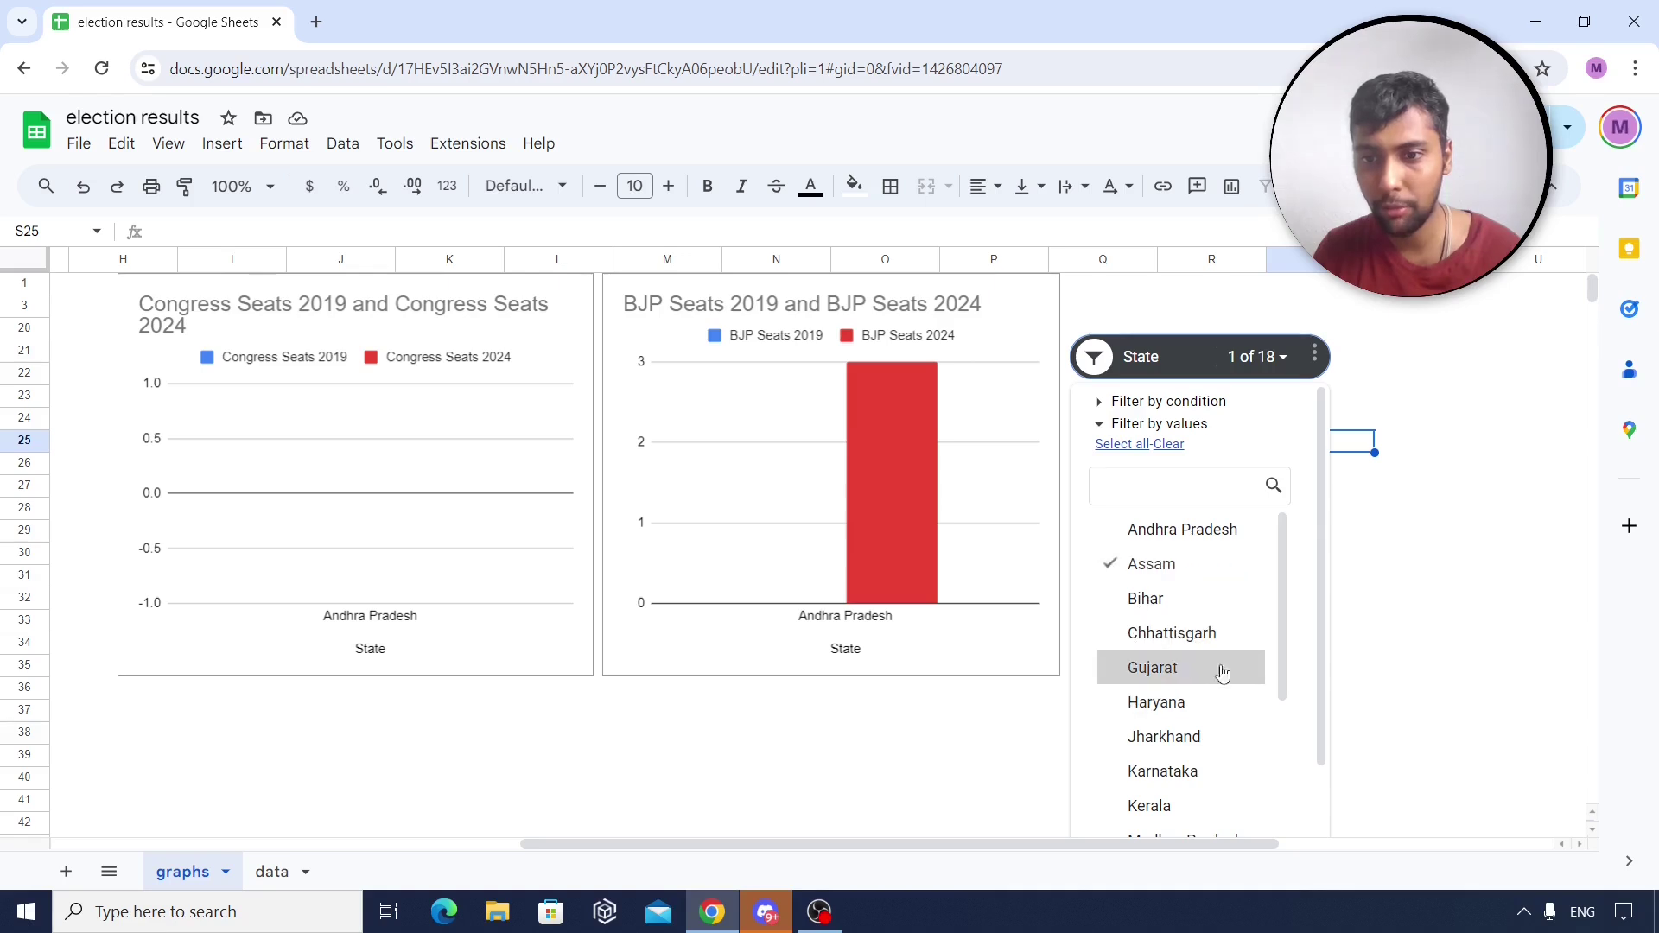
pyautogui.scroll(-10, 1222, 674)
pyautogui.click(1259, 811)
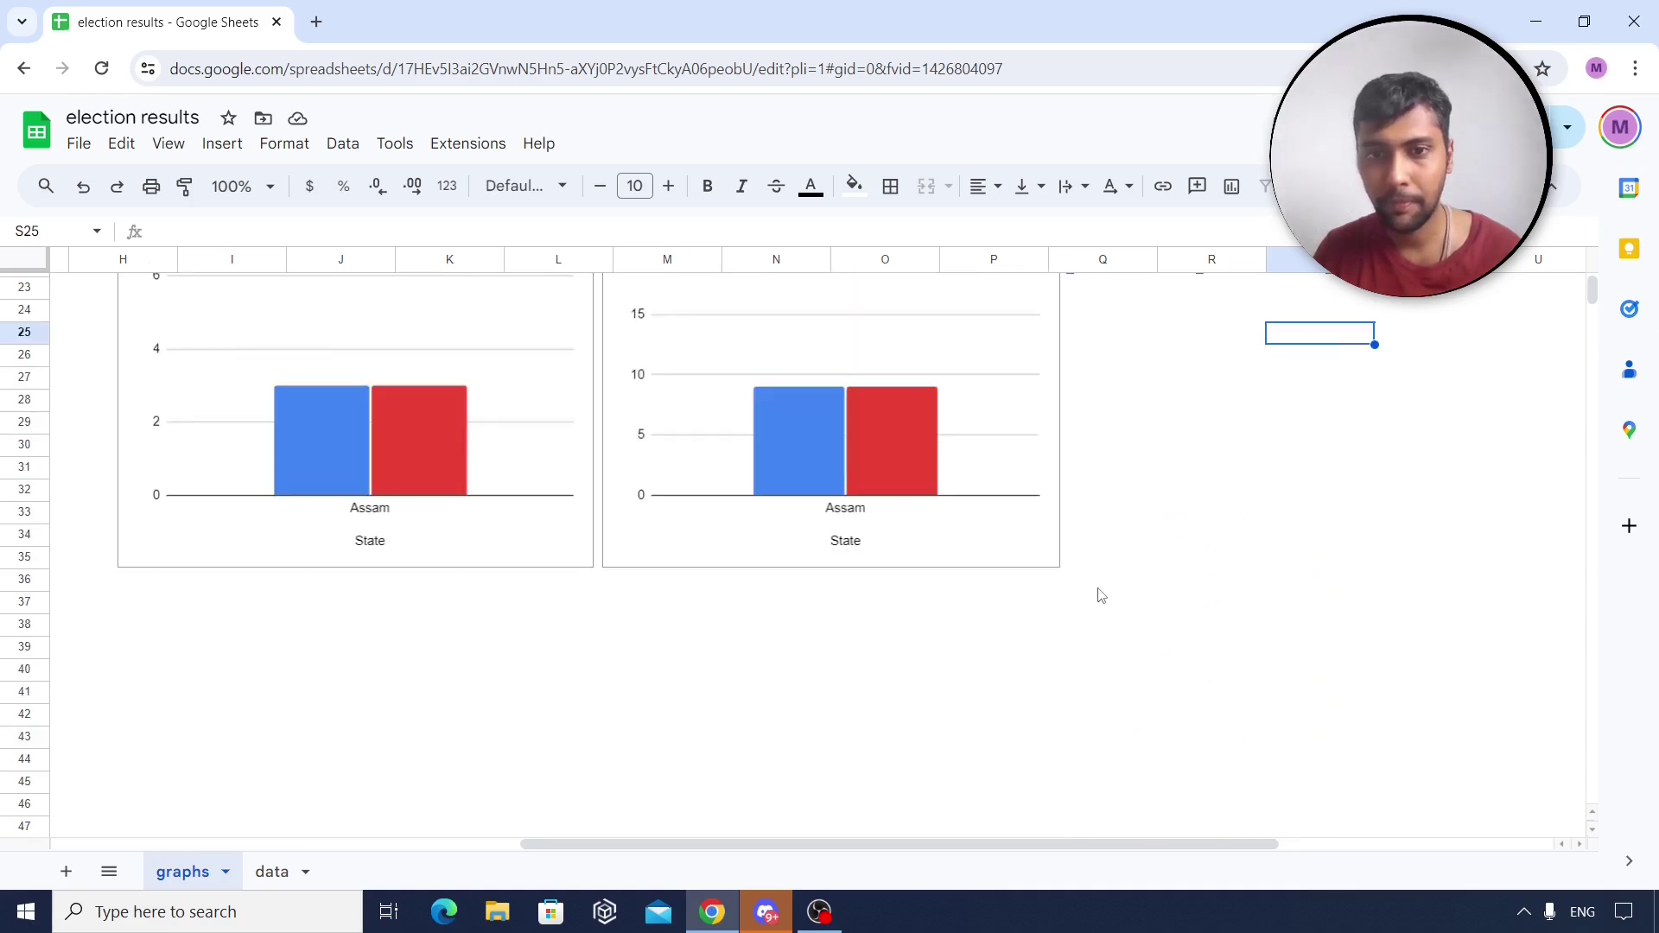
pyautogui.scroll(2, 1101, 597)
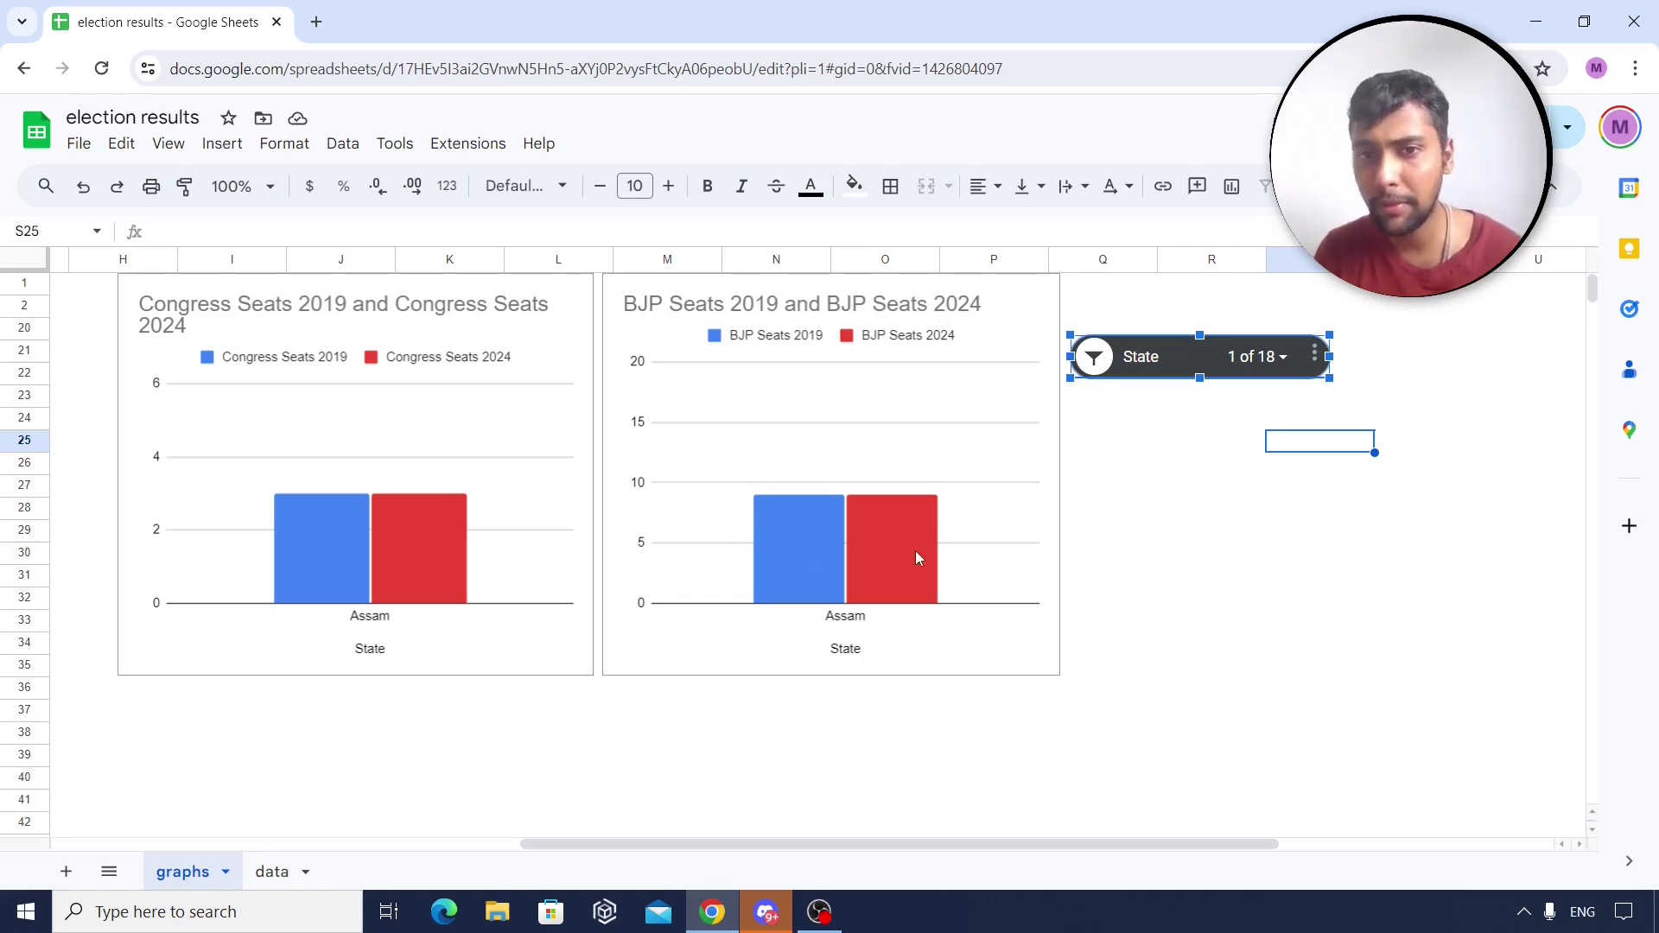
# Check Assam's seat figures in B2:E2 and its BJP change formula on the data sheet, and return to the graphs sheet.
pyautogui.click(270, 873)
pyautogui.moveTo(270, 307); pyautogui.dragTo(680, 318)
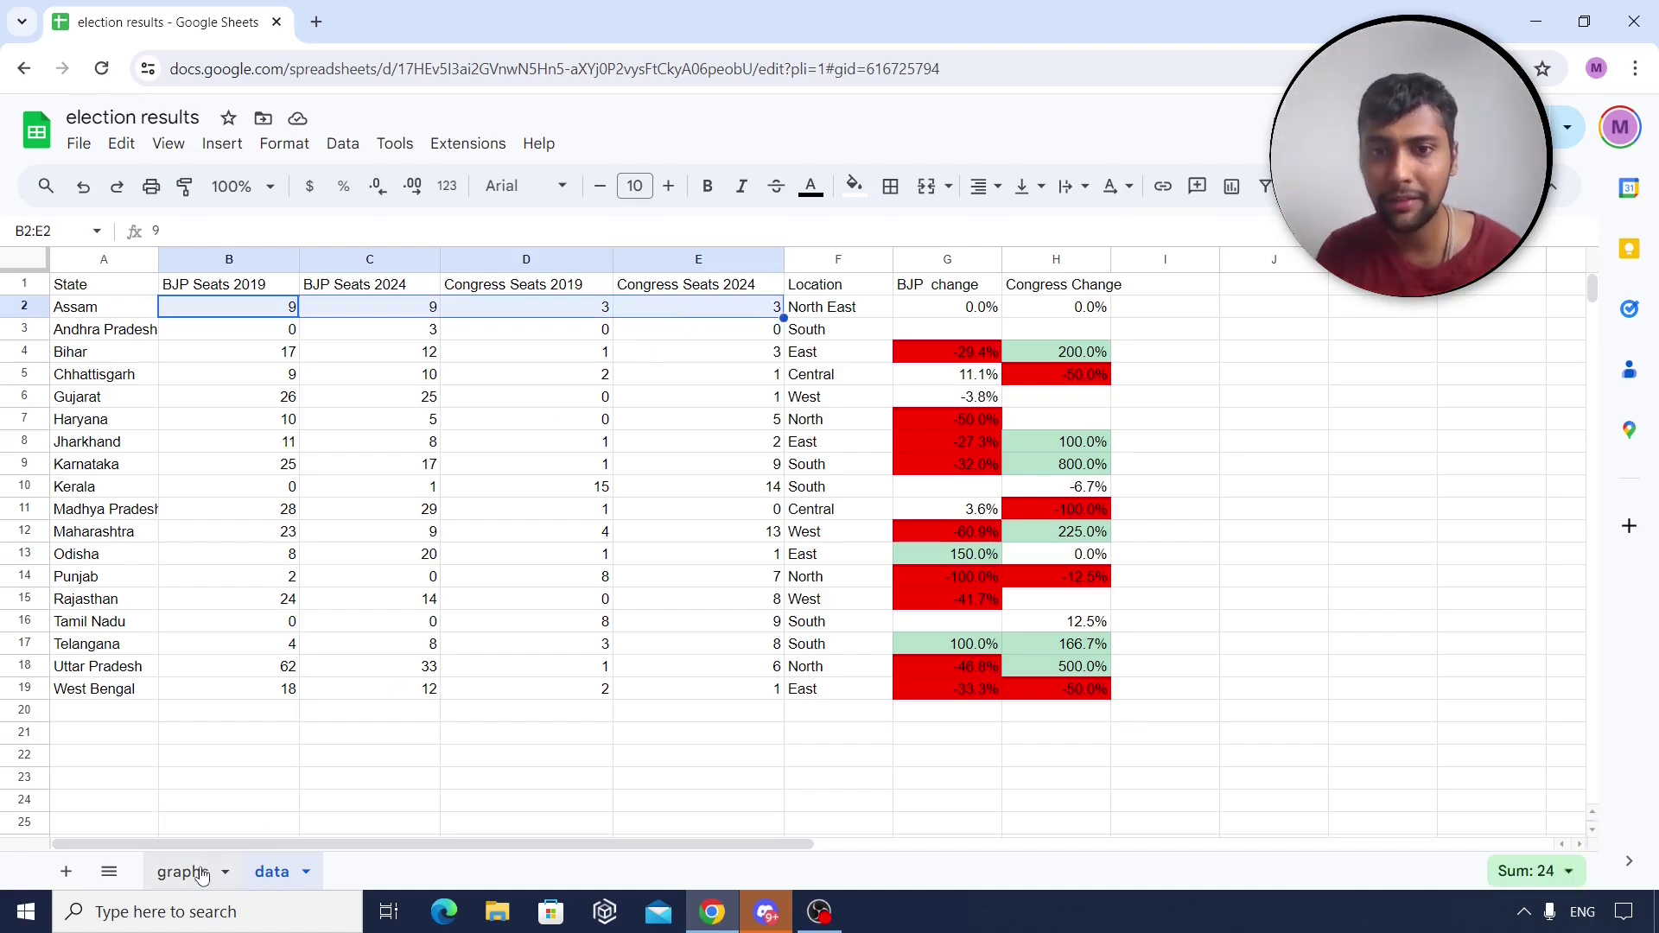
pyautogui.click(968, 292)
pyautogui.click(968, 309)
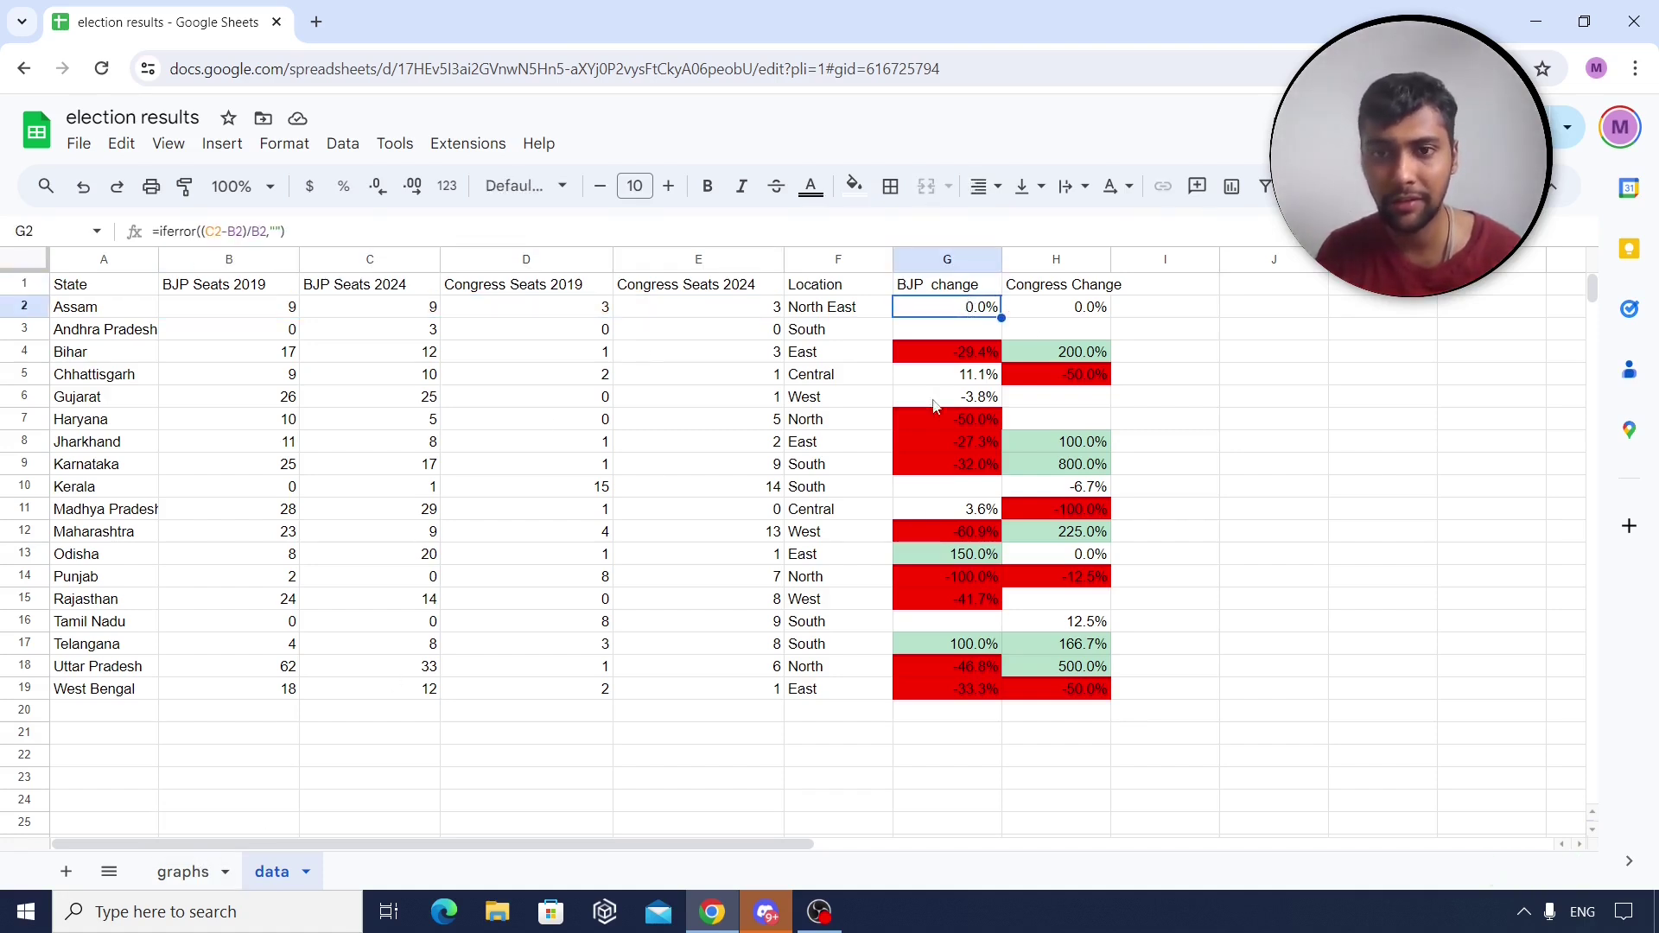
pyautogui.click(192, 872)
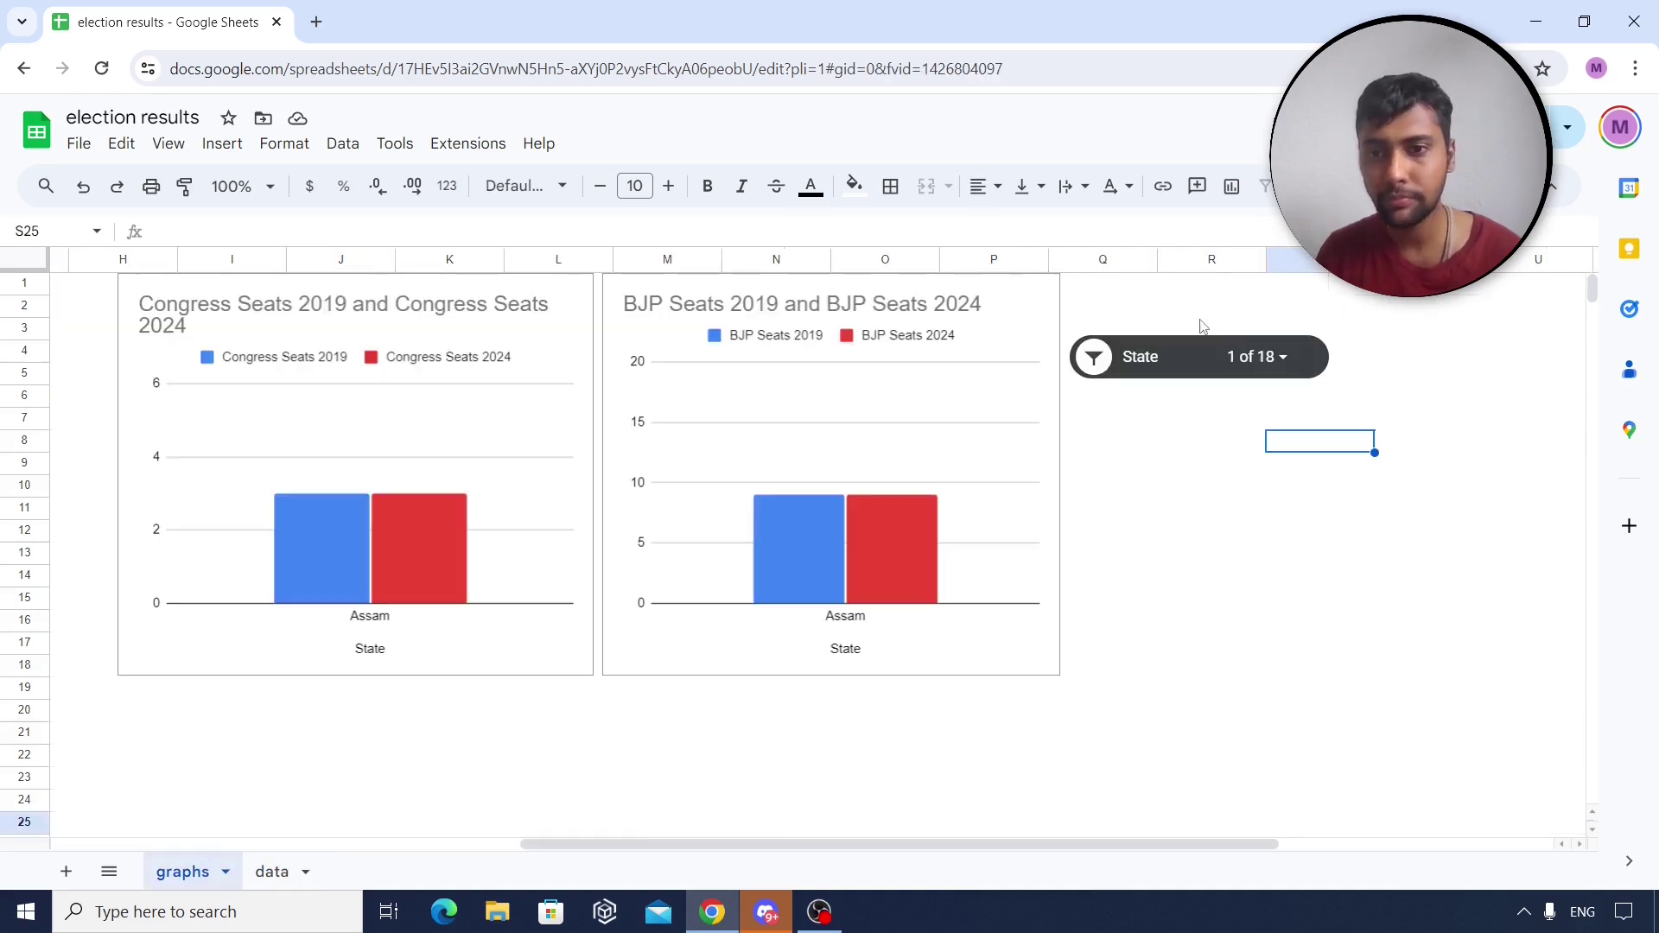
# Replace Assam with Bihar as the only state selected in the State slicer and apply the filter.
pyautogui.click(1277, 364)
pyautogui.click(1285, 361)
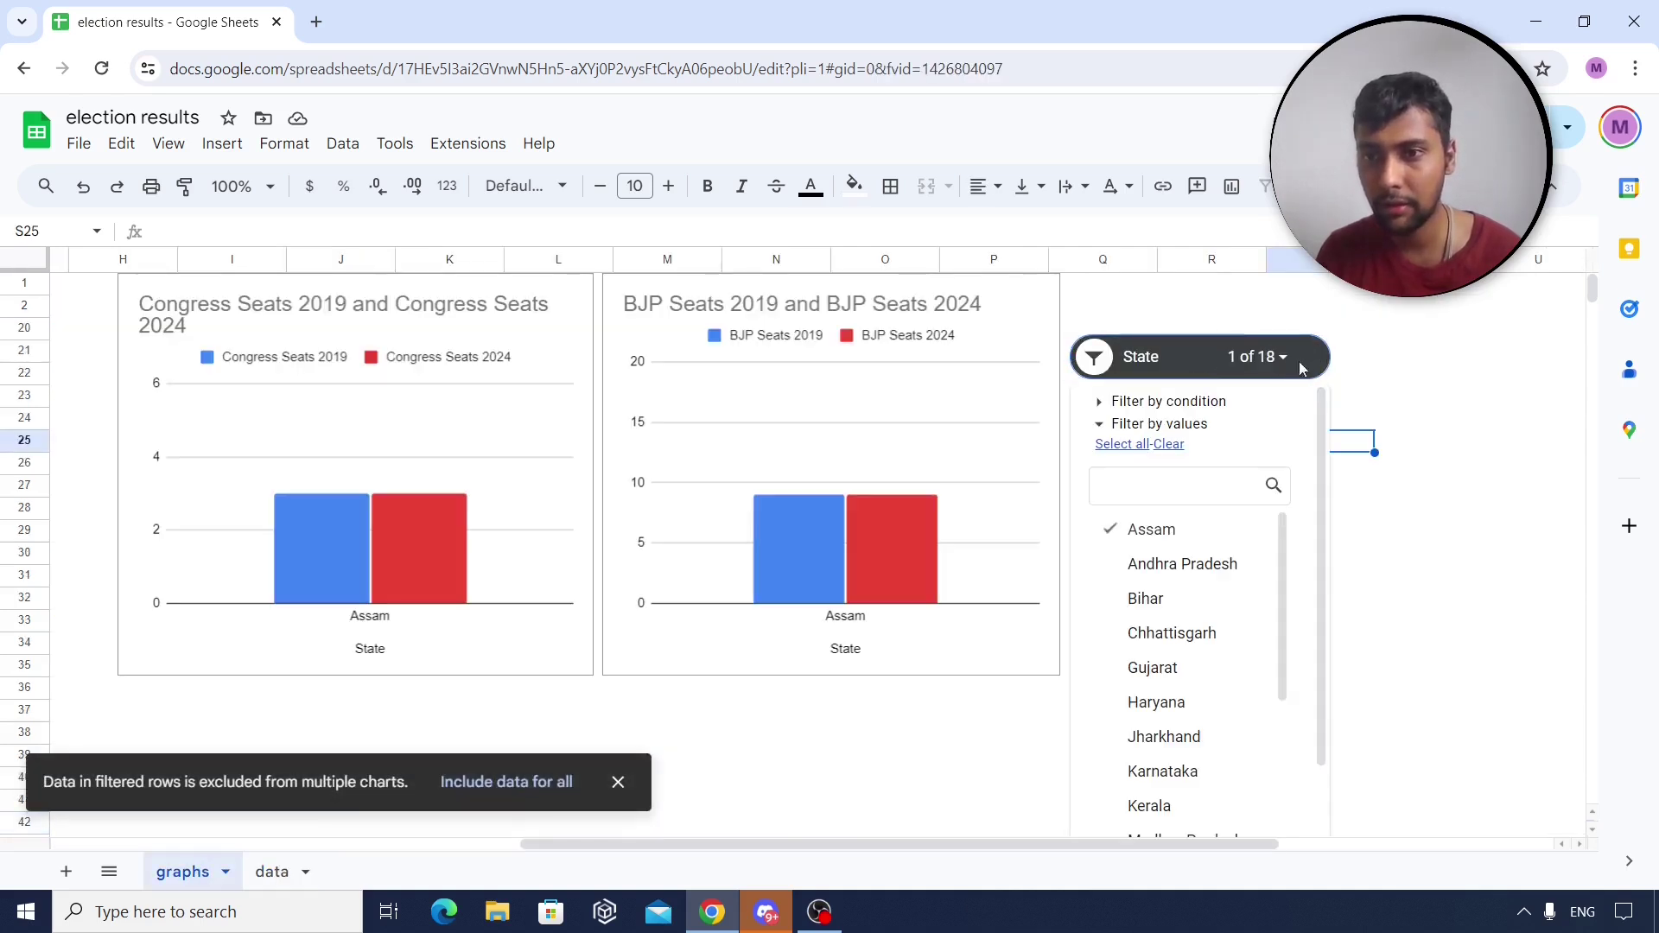
pyautogui.click(1109, 529)
pyautogui.click(1115, 601)
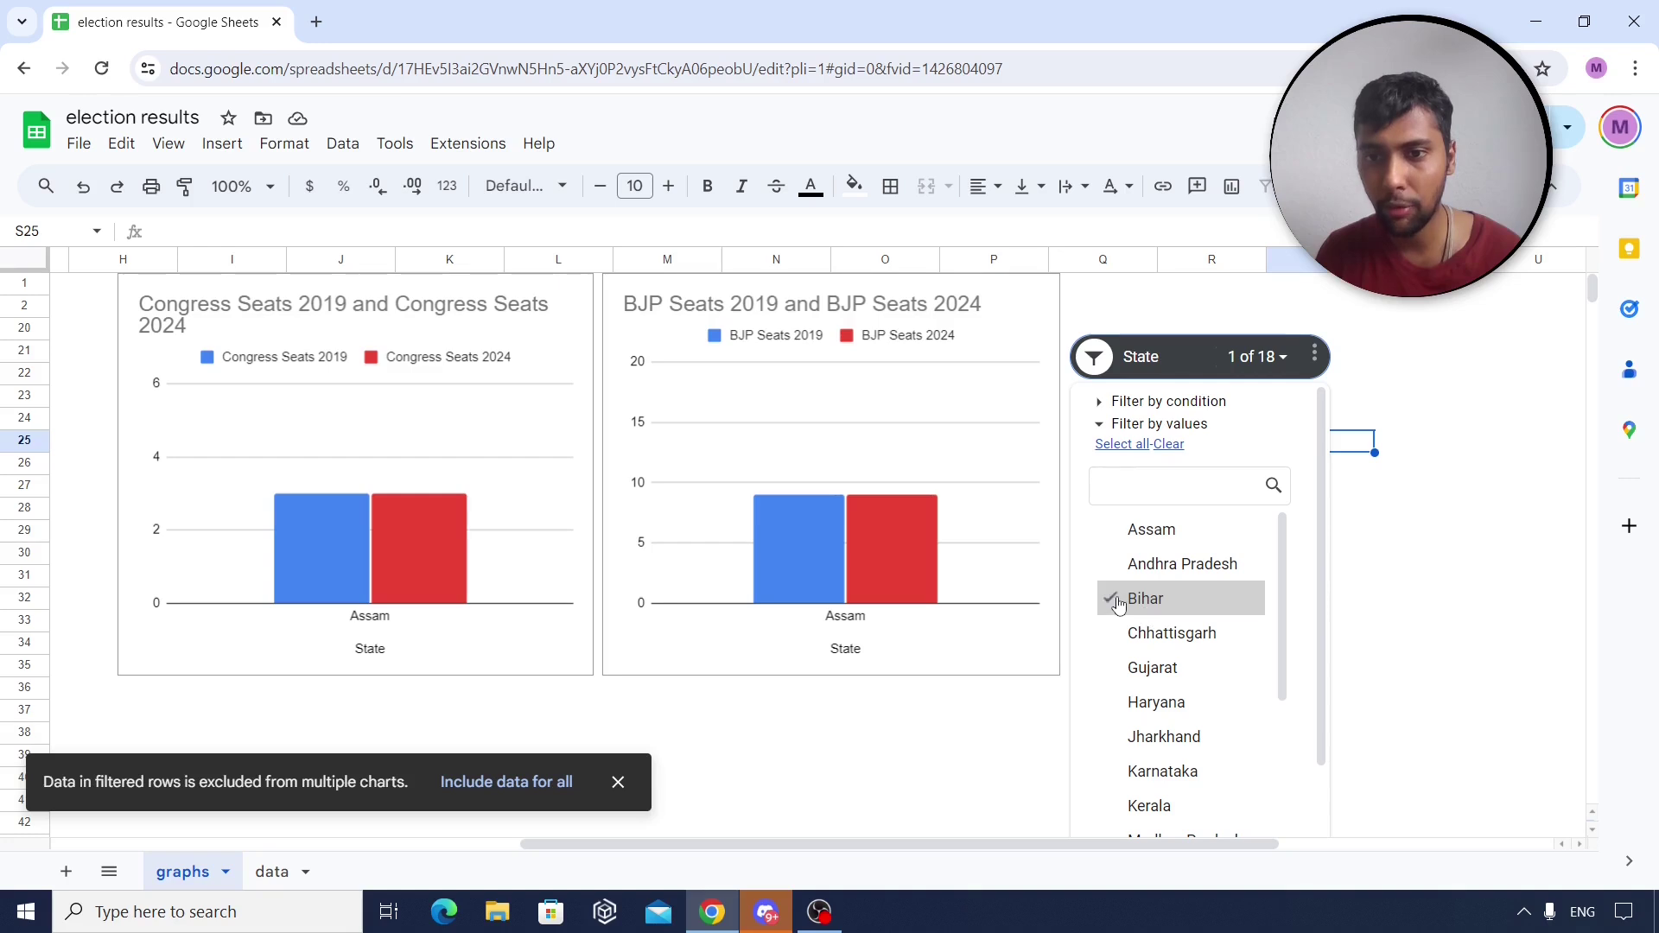
pyautogui.scroll(-1, 1296, 619)
pyautogui.click(1258, 811)
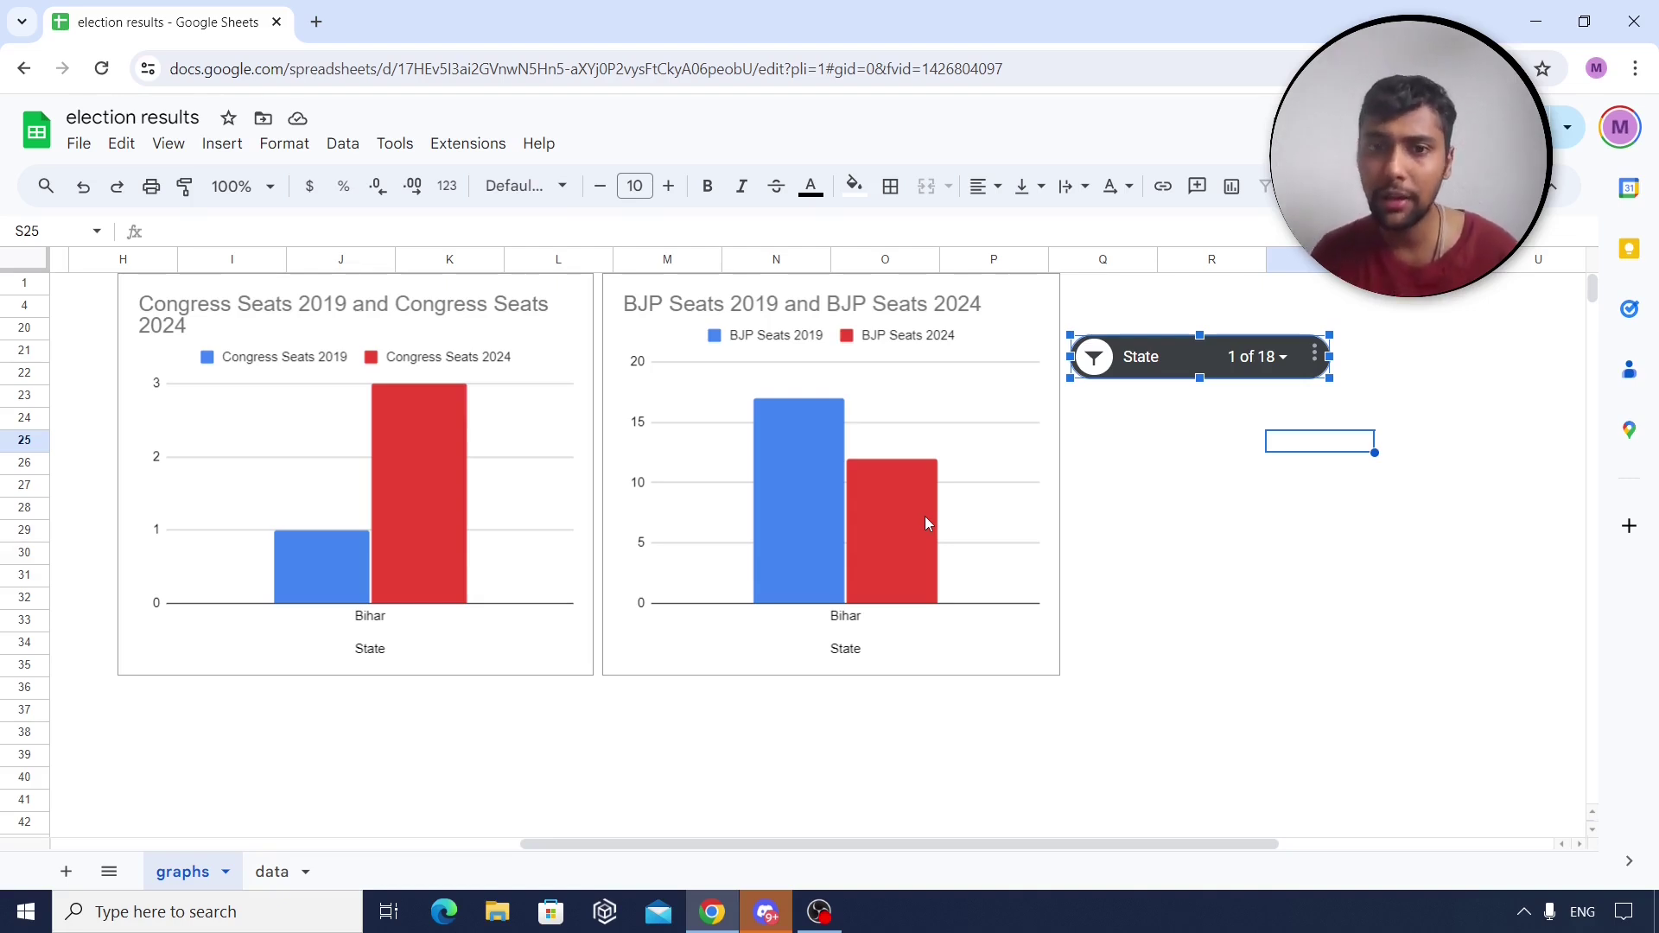
# Filter the Congress and BJP seat charts to Chhattisgarh only, deselecting Bihar in the State slicer.
pyautogui.click(1284, 357)
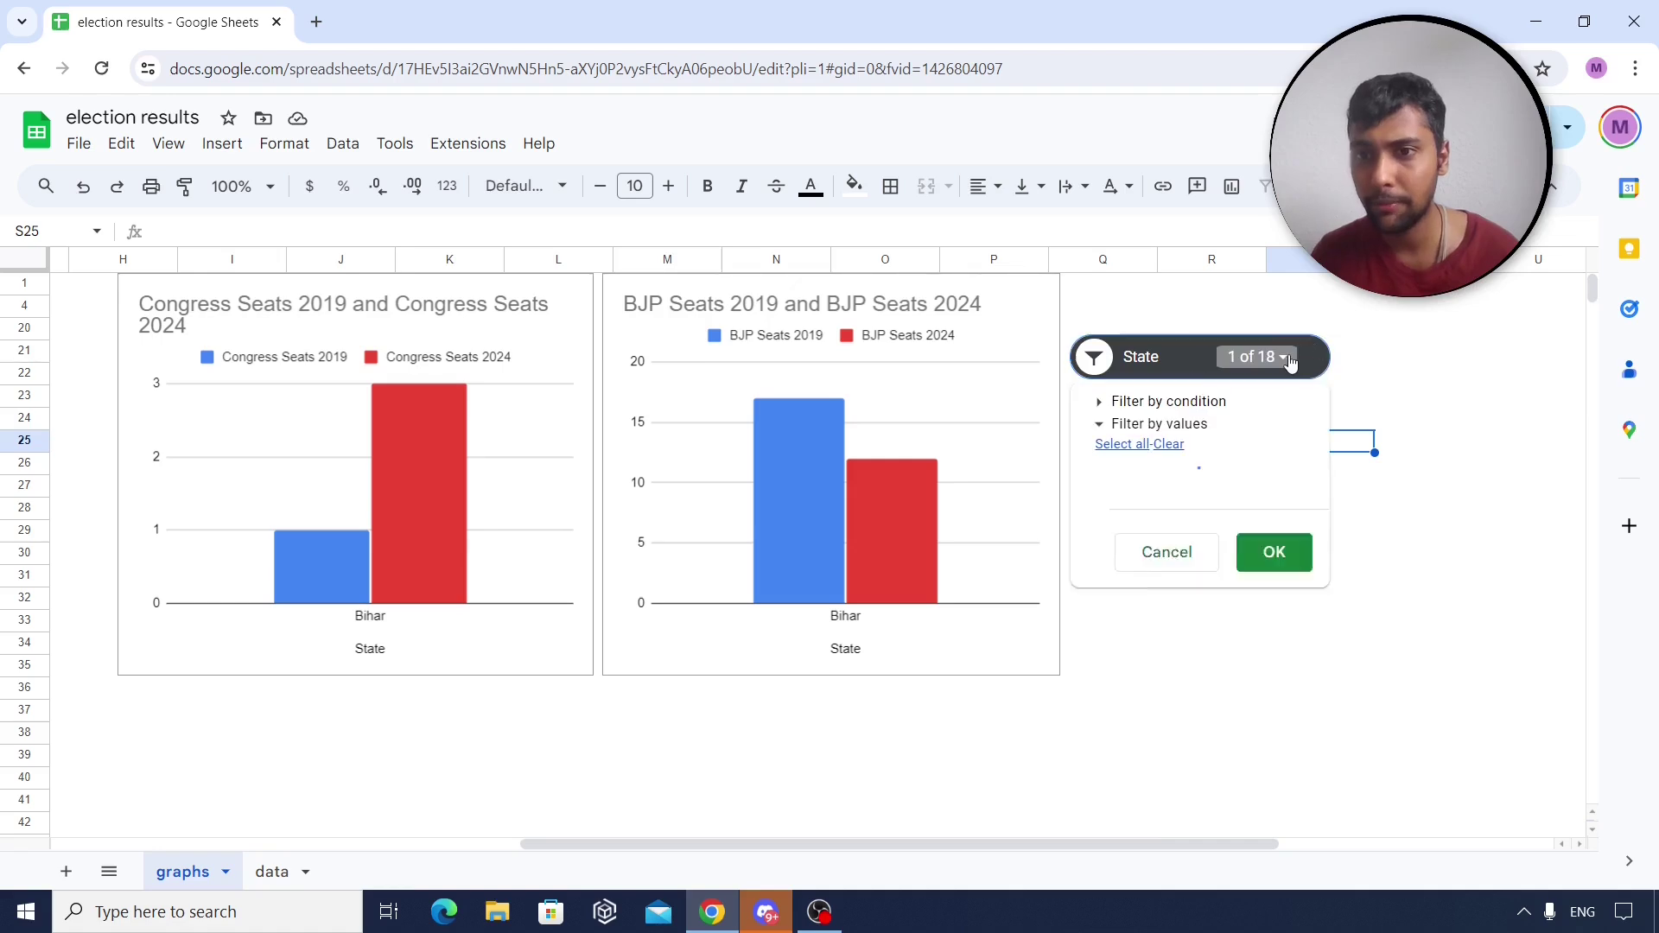
pyautogui.click(1111, 531)
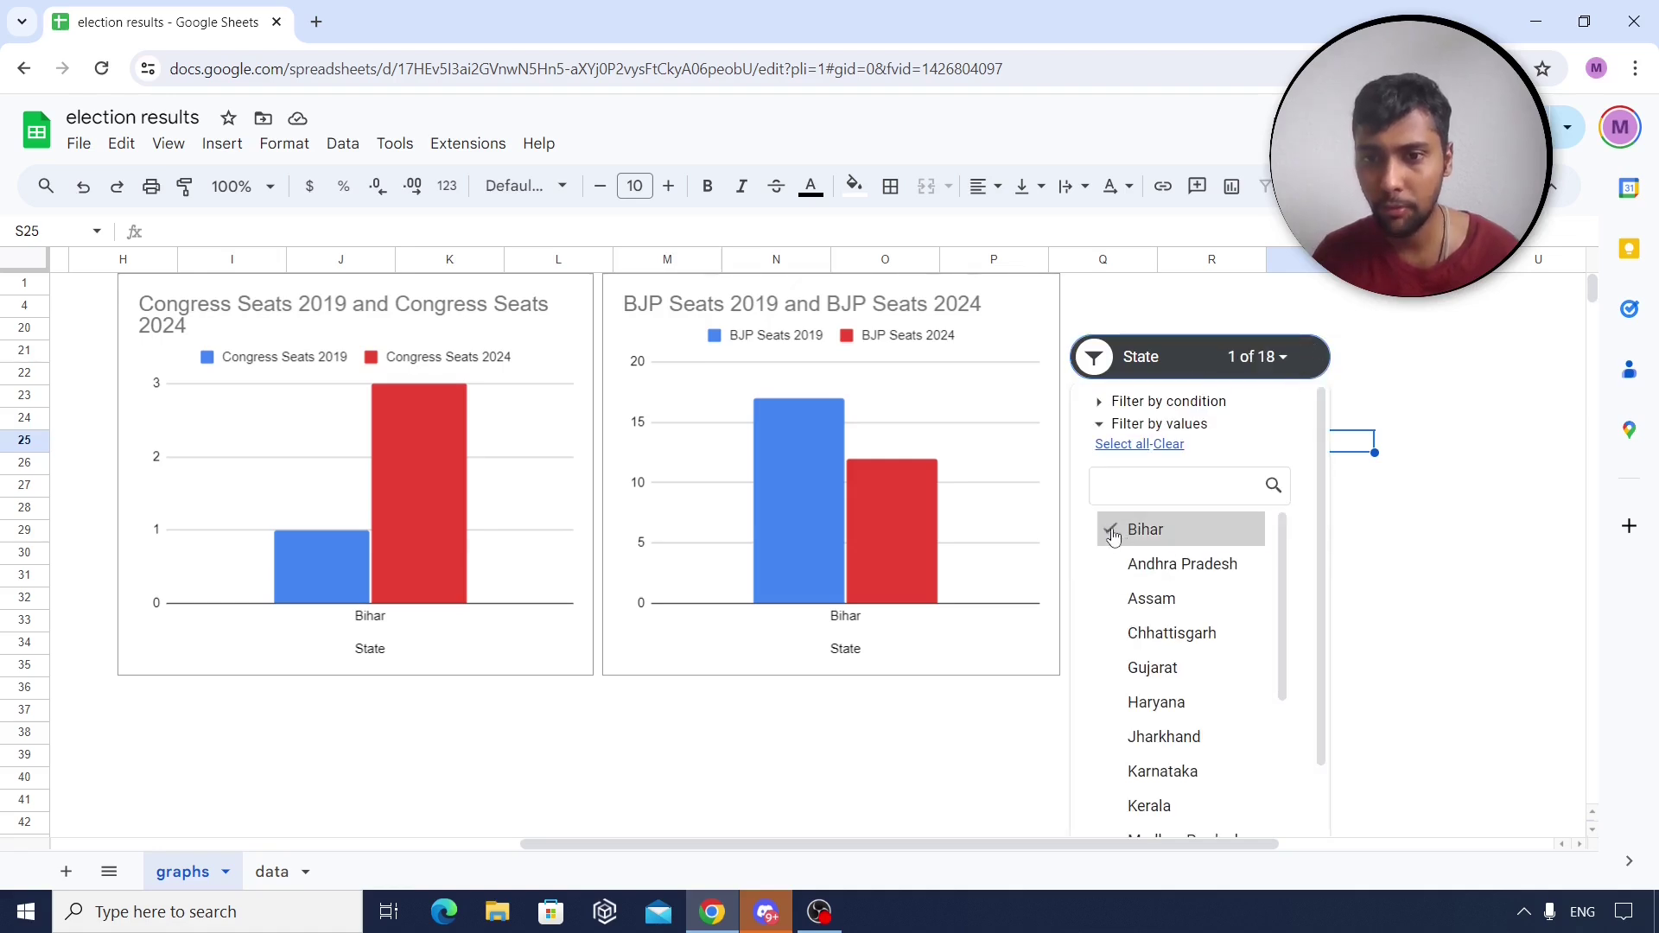
pyautogui.click(1113, 646)
pyautogui.scroll(-5, 1304, 712)
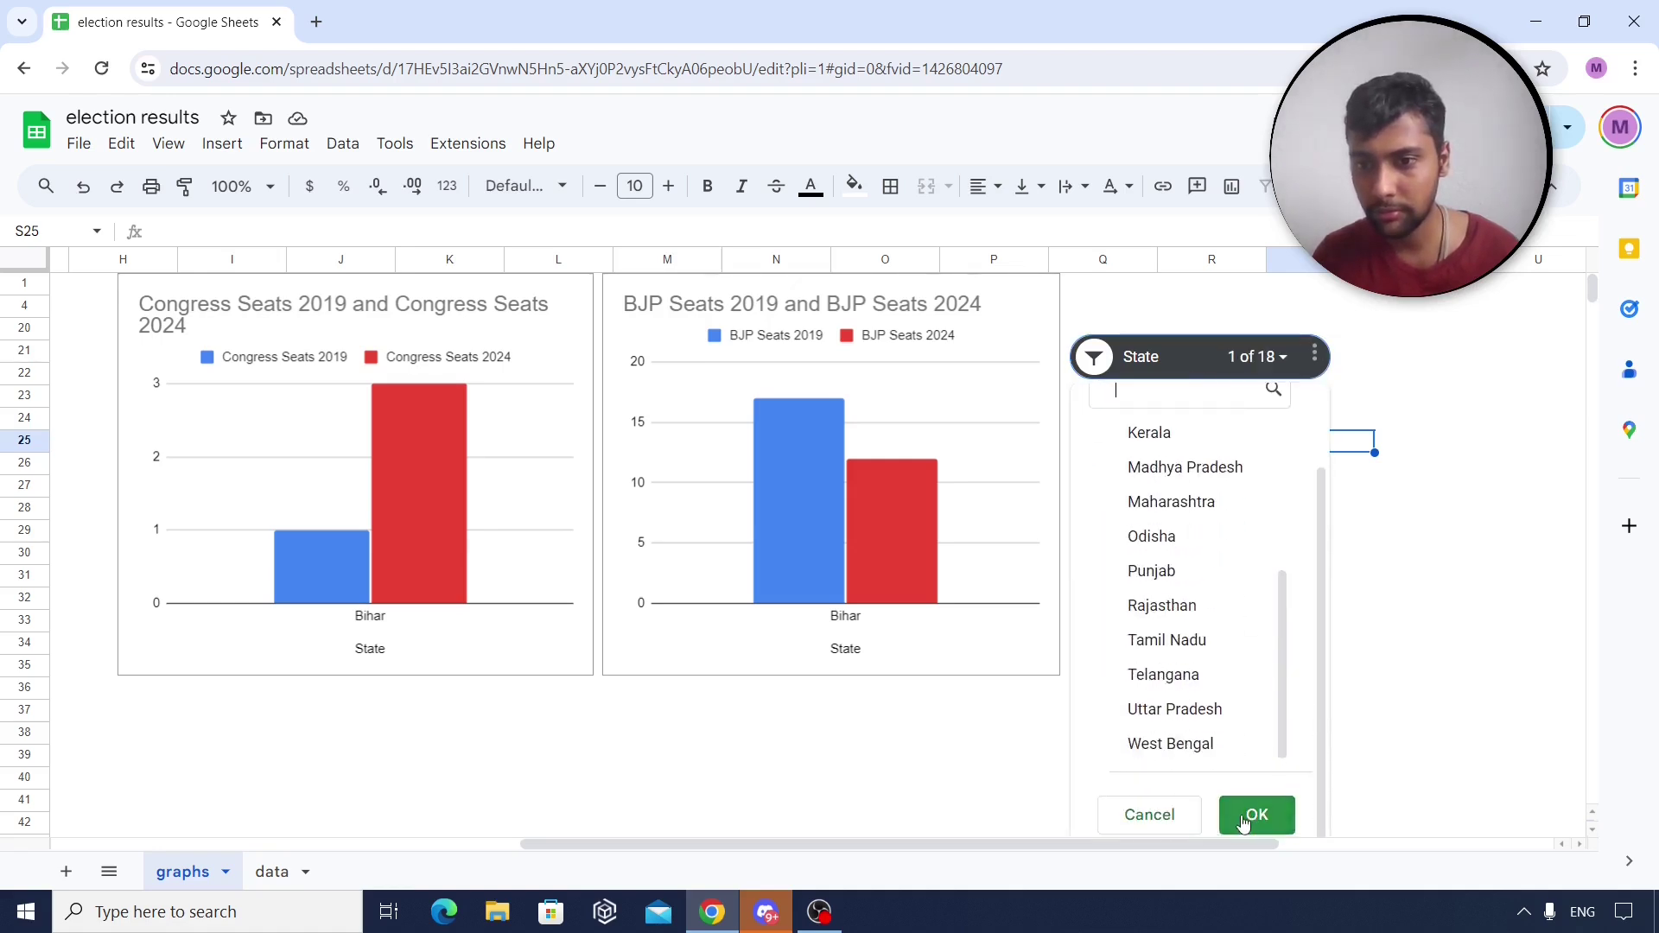
pyautogui.click(1259, 810)
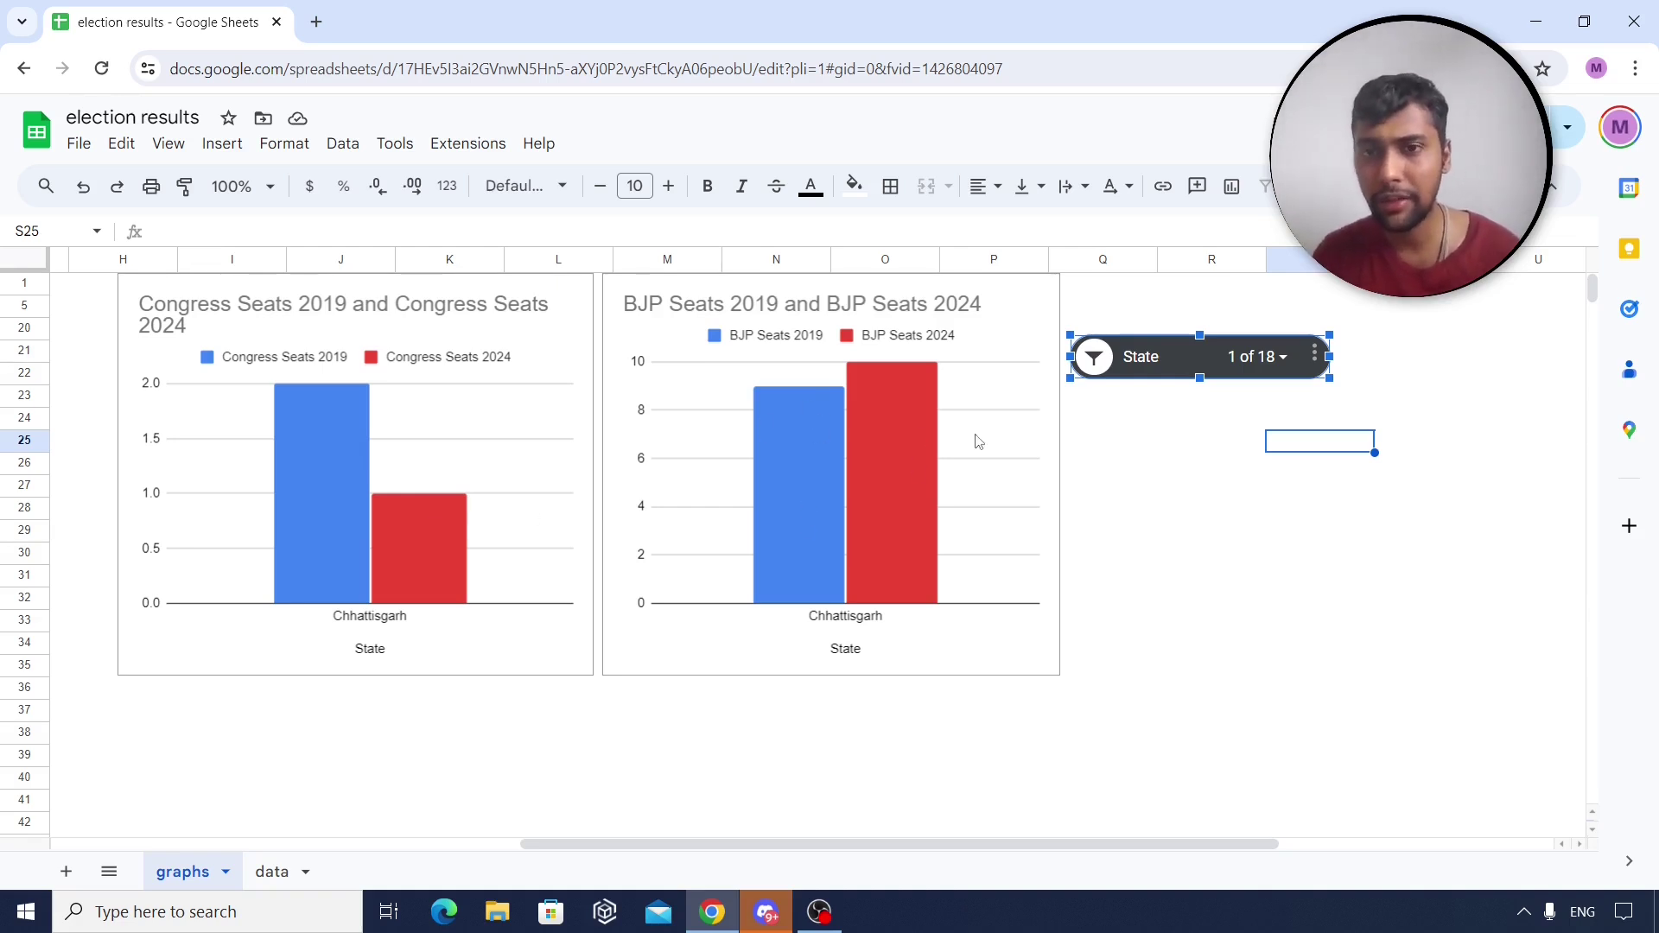
# Set the State slicer to Gujarat only, deselecting Chhattisgarh, and apply it to both charts.
pyautogui.click(1295, 368)
pyautogui.scroll(-2, 1259, 548)
pyautogui.scroll(5, 1259, 548)
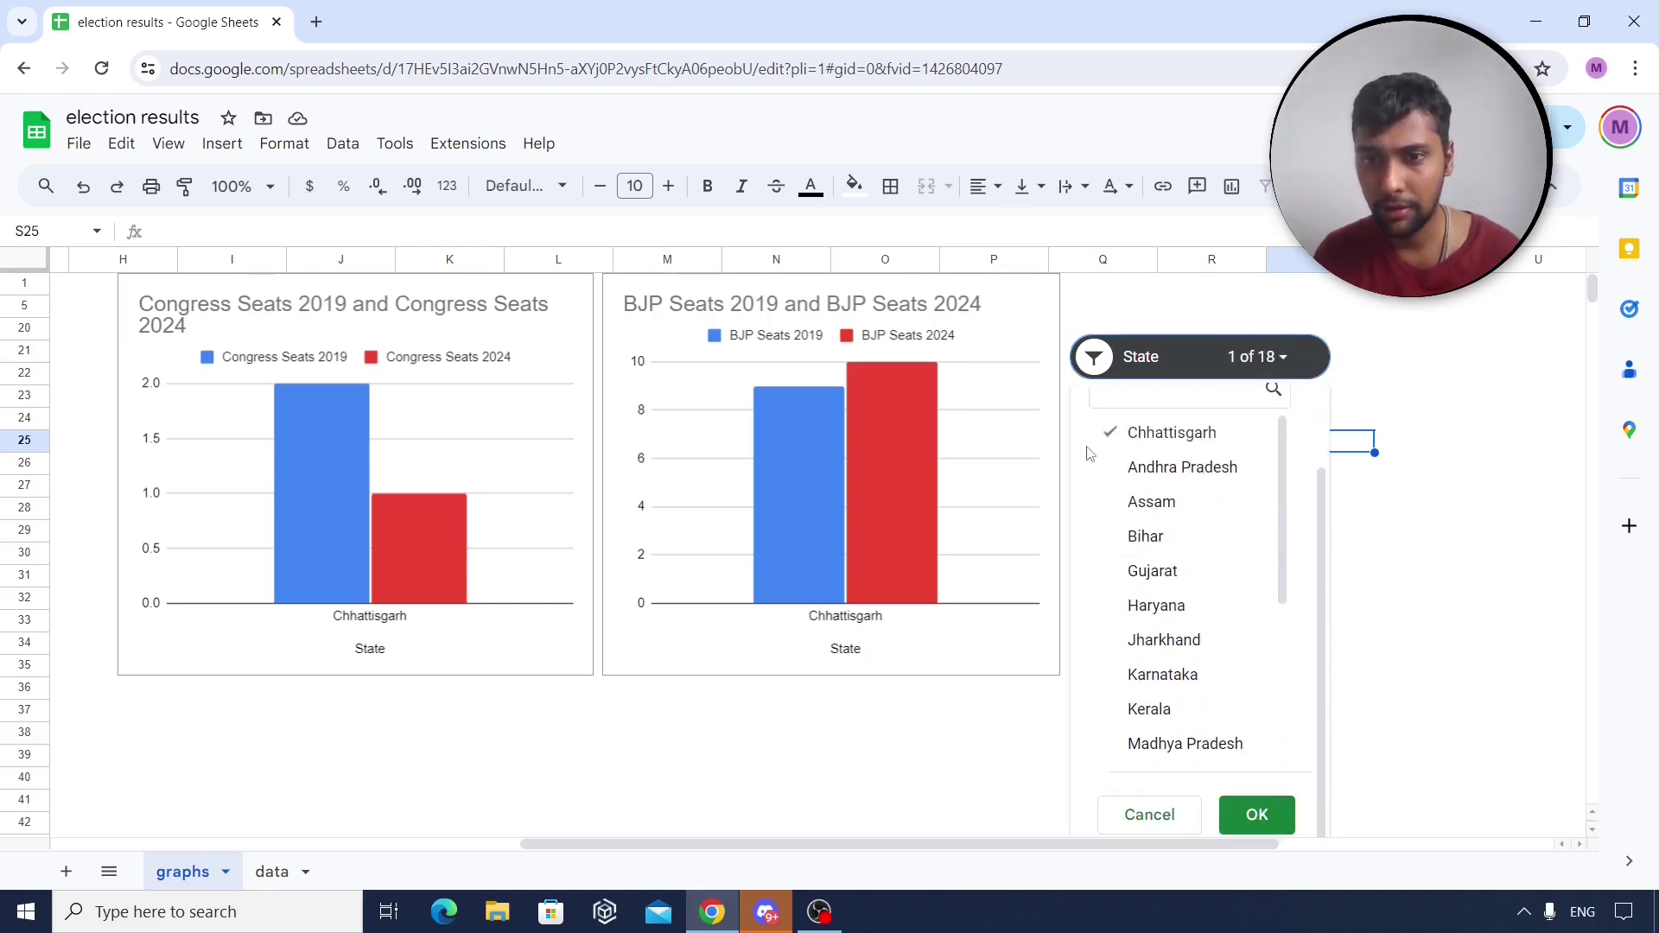
pyautogui.scroll(-1, 1109, 513)
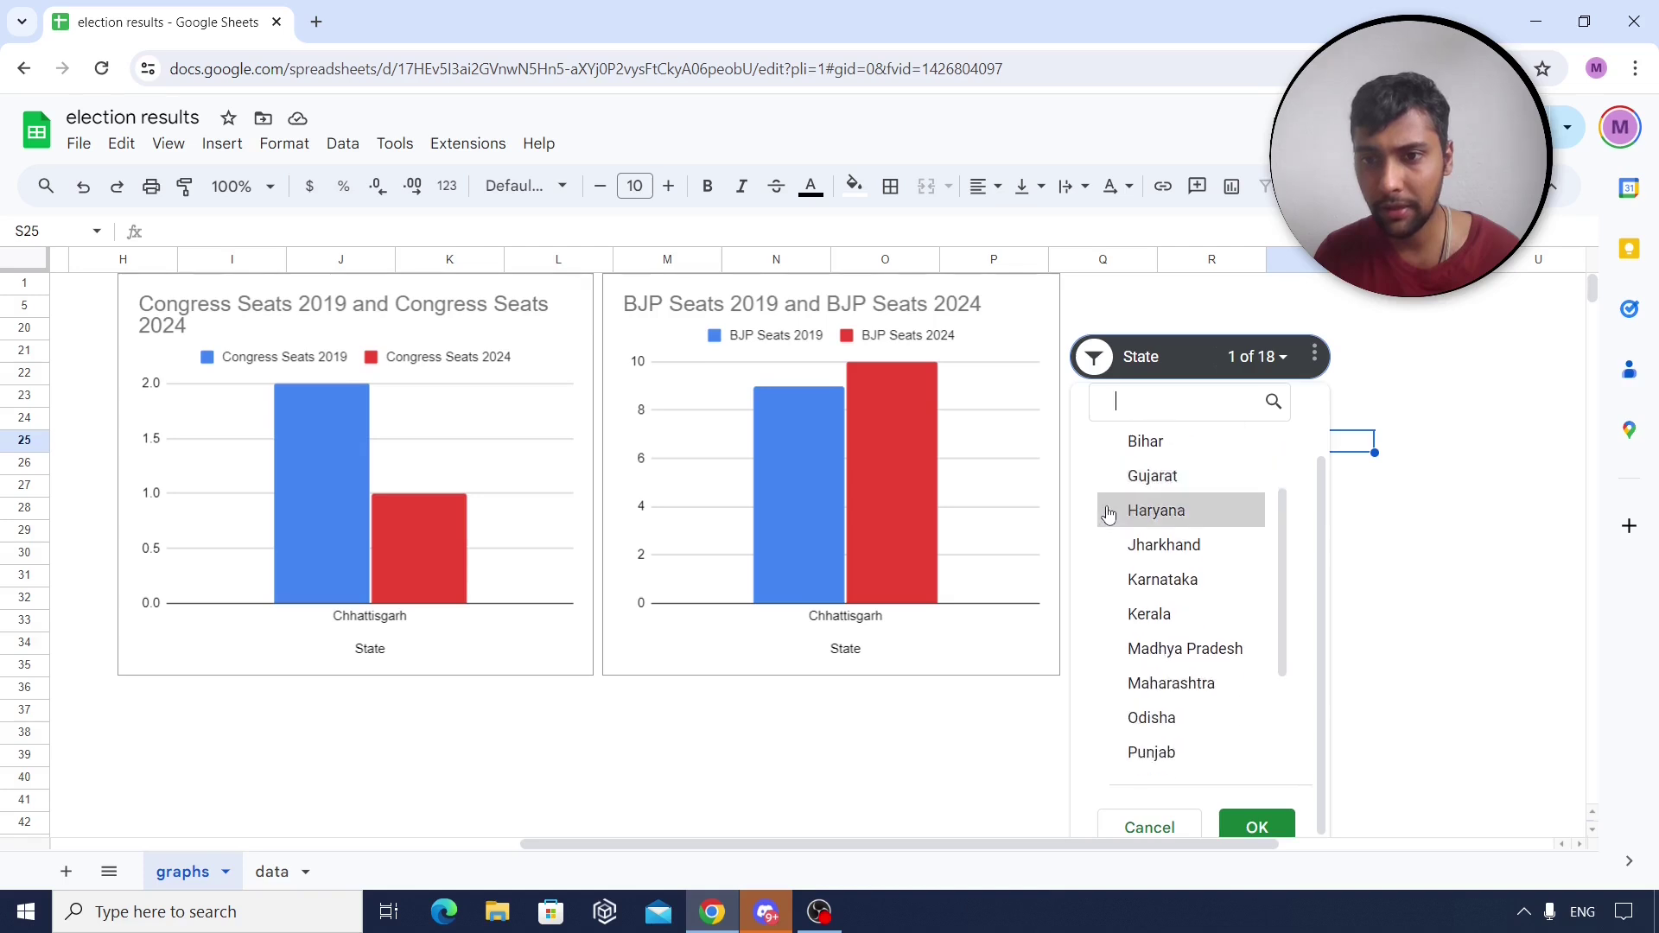
pyautogui.scroll(1, 1109, 514)
pyautogui.scroll(-2, 1113, 510)
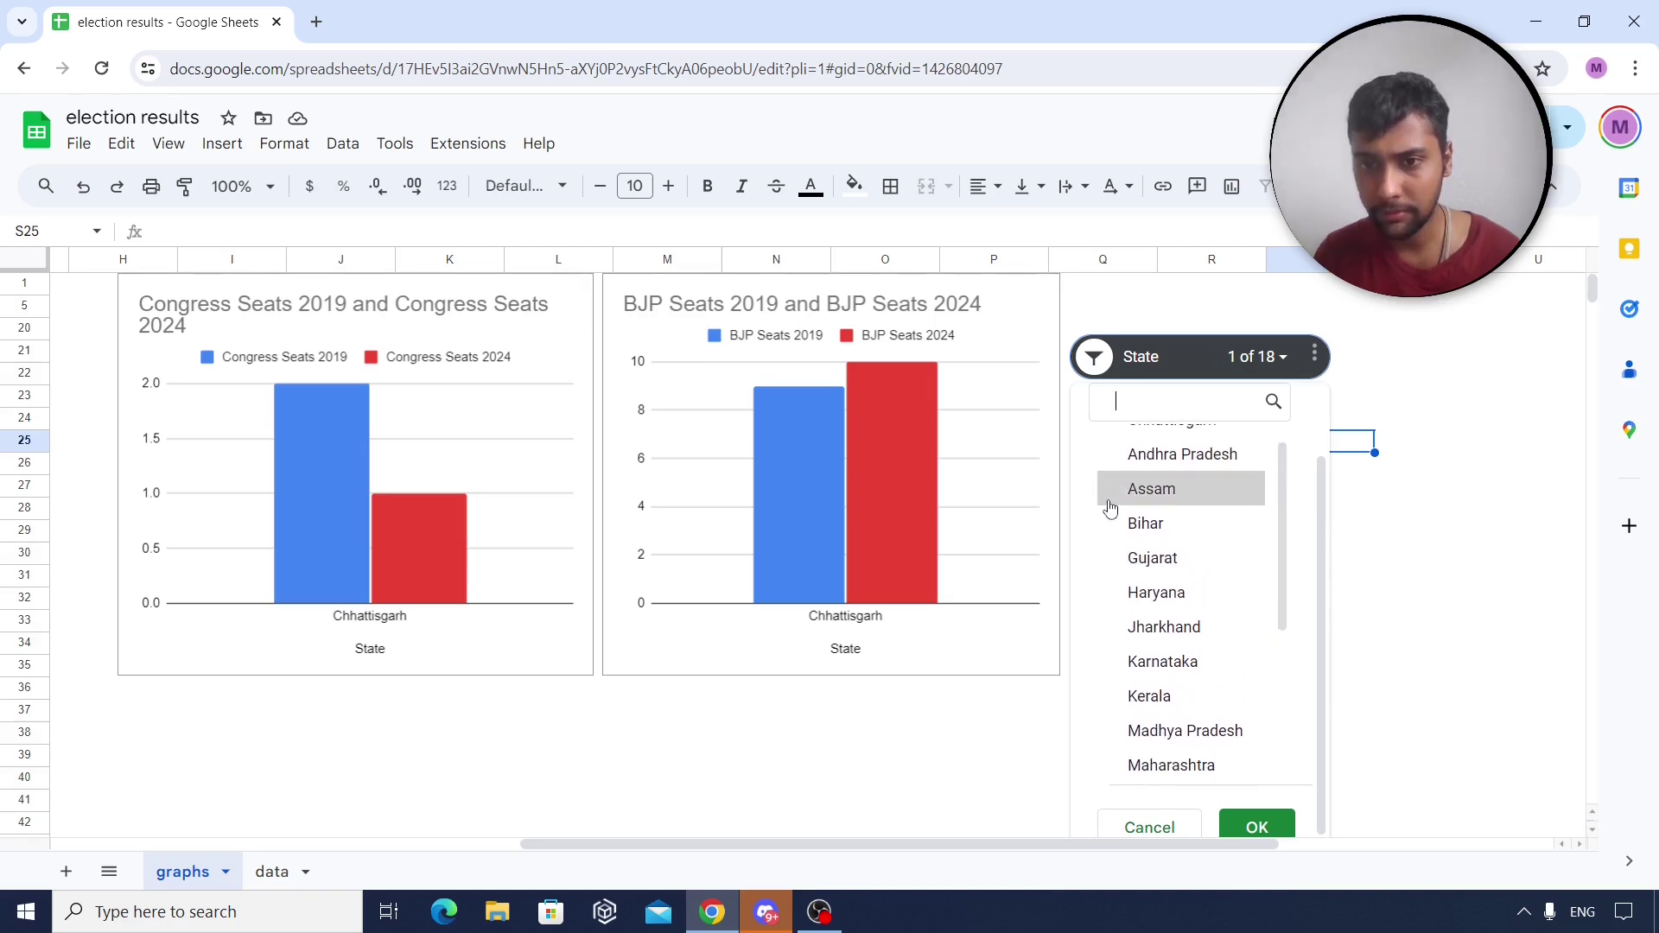
pyautogui.click(1115, 475)
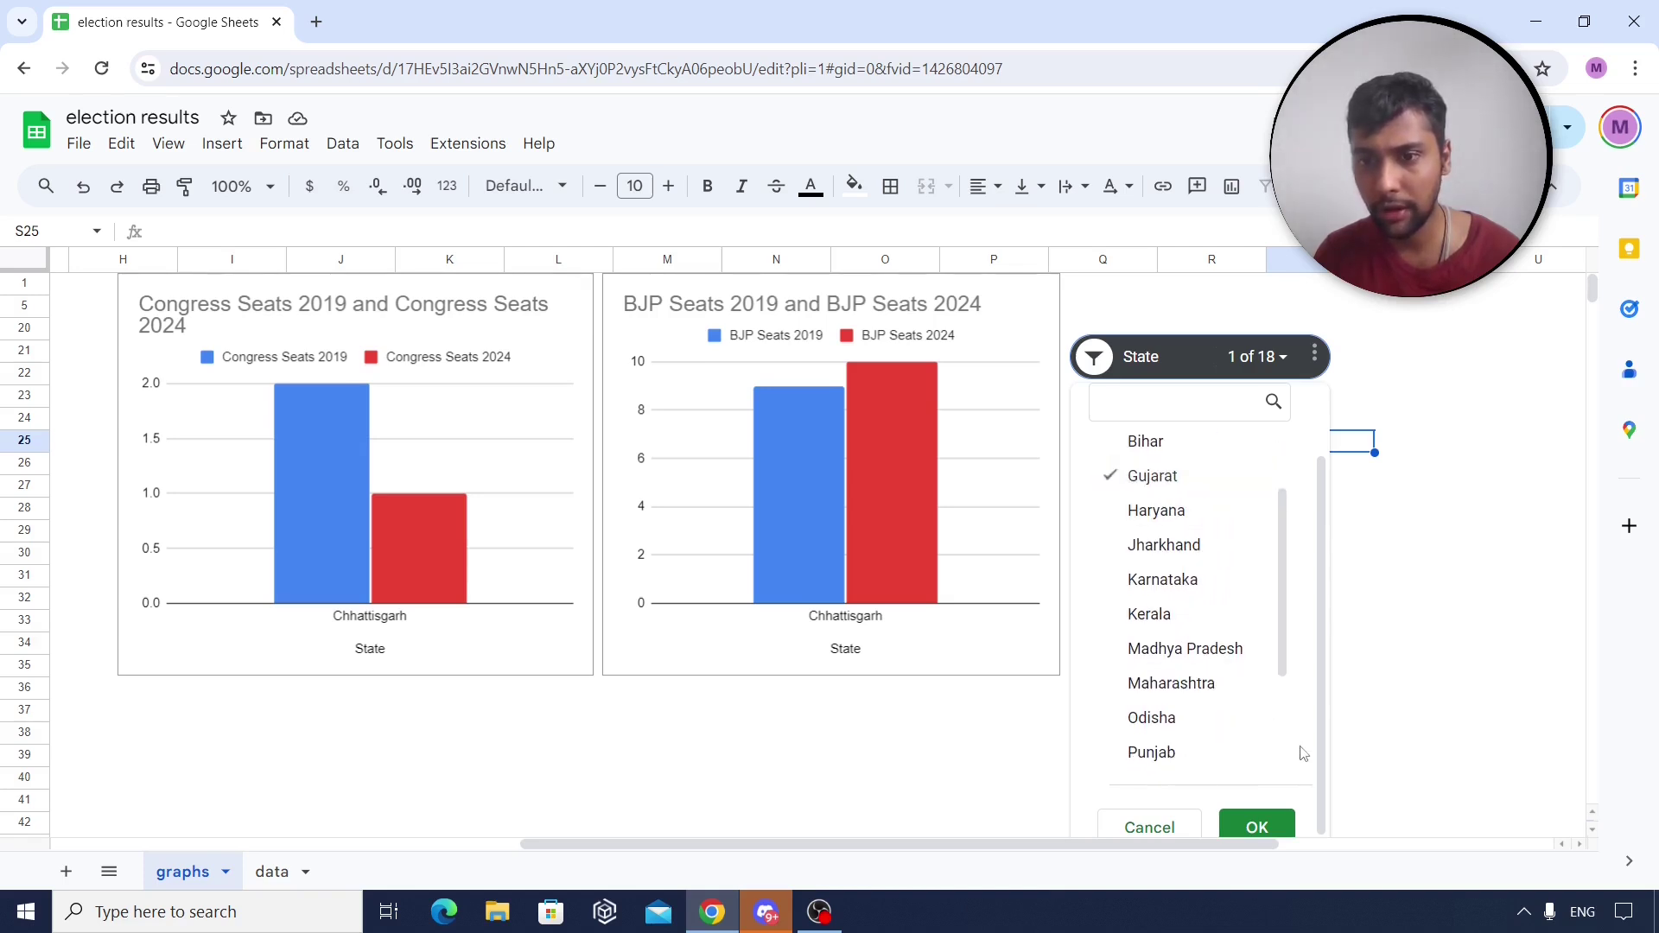
pyautogui.click(1276, 826)
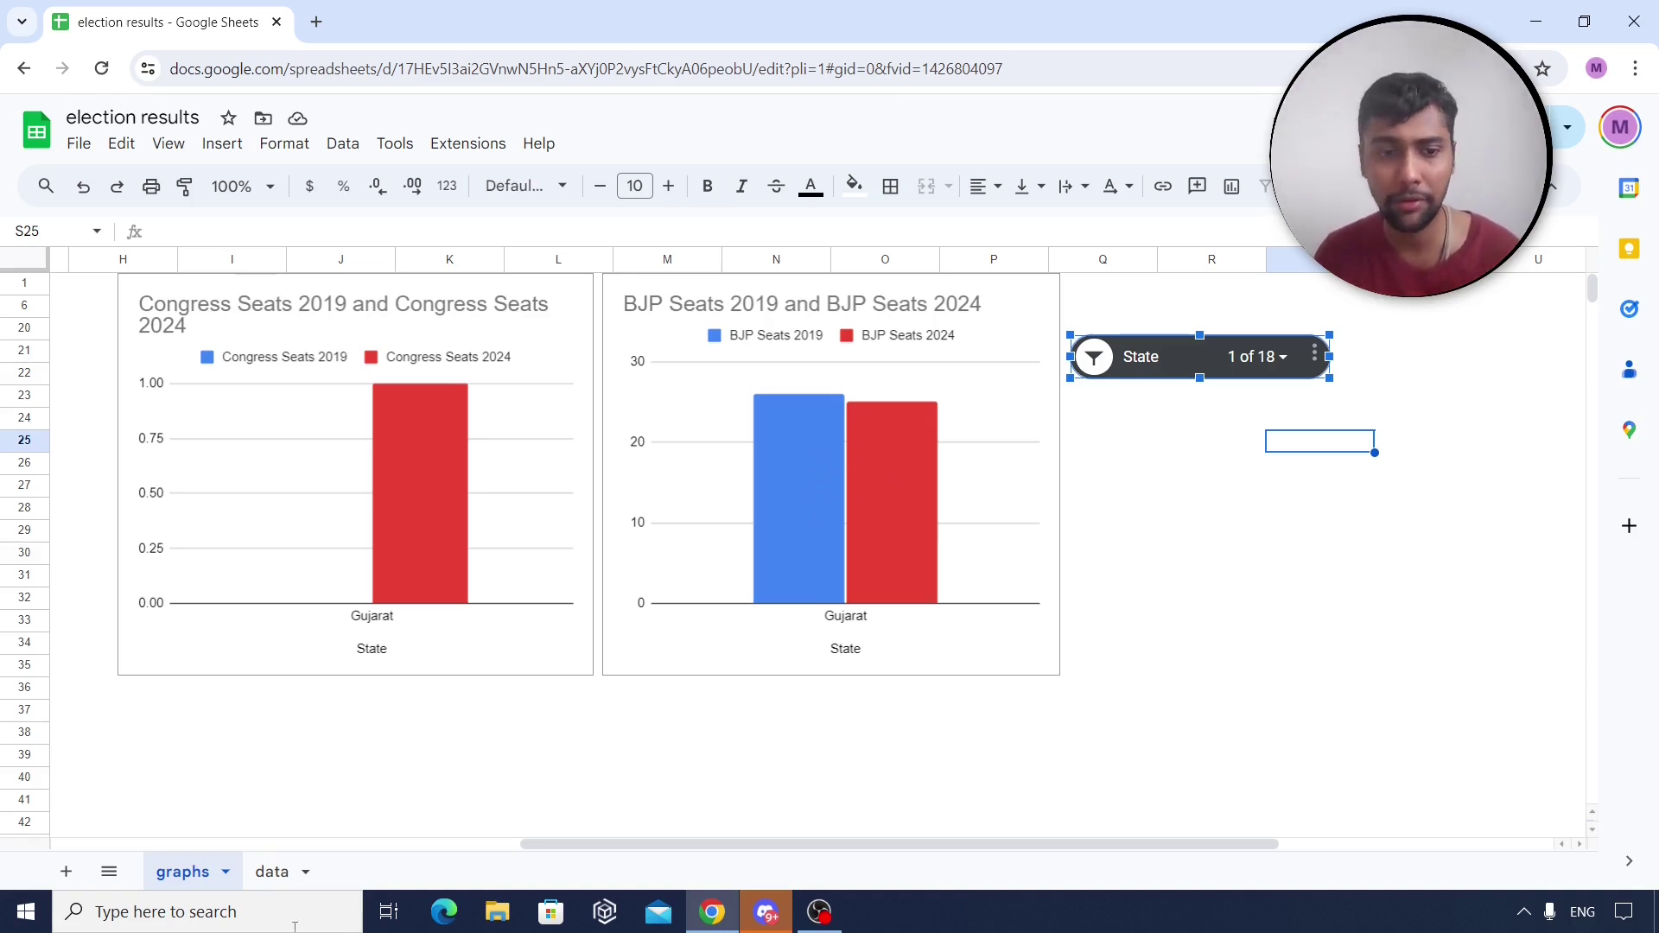
# Check Gujarat's BJP and Congress seat figures in B6:E6 on the data sheet, and return to the graphs sheet.
pyautogui.click(275, 872)
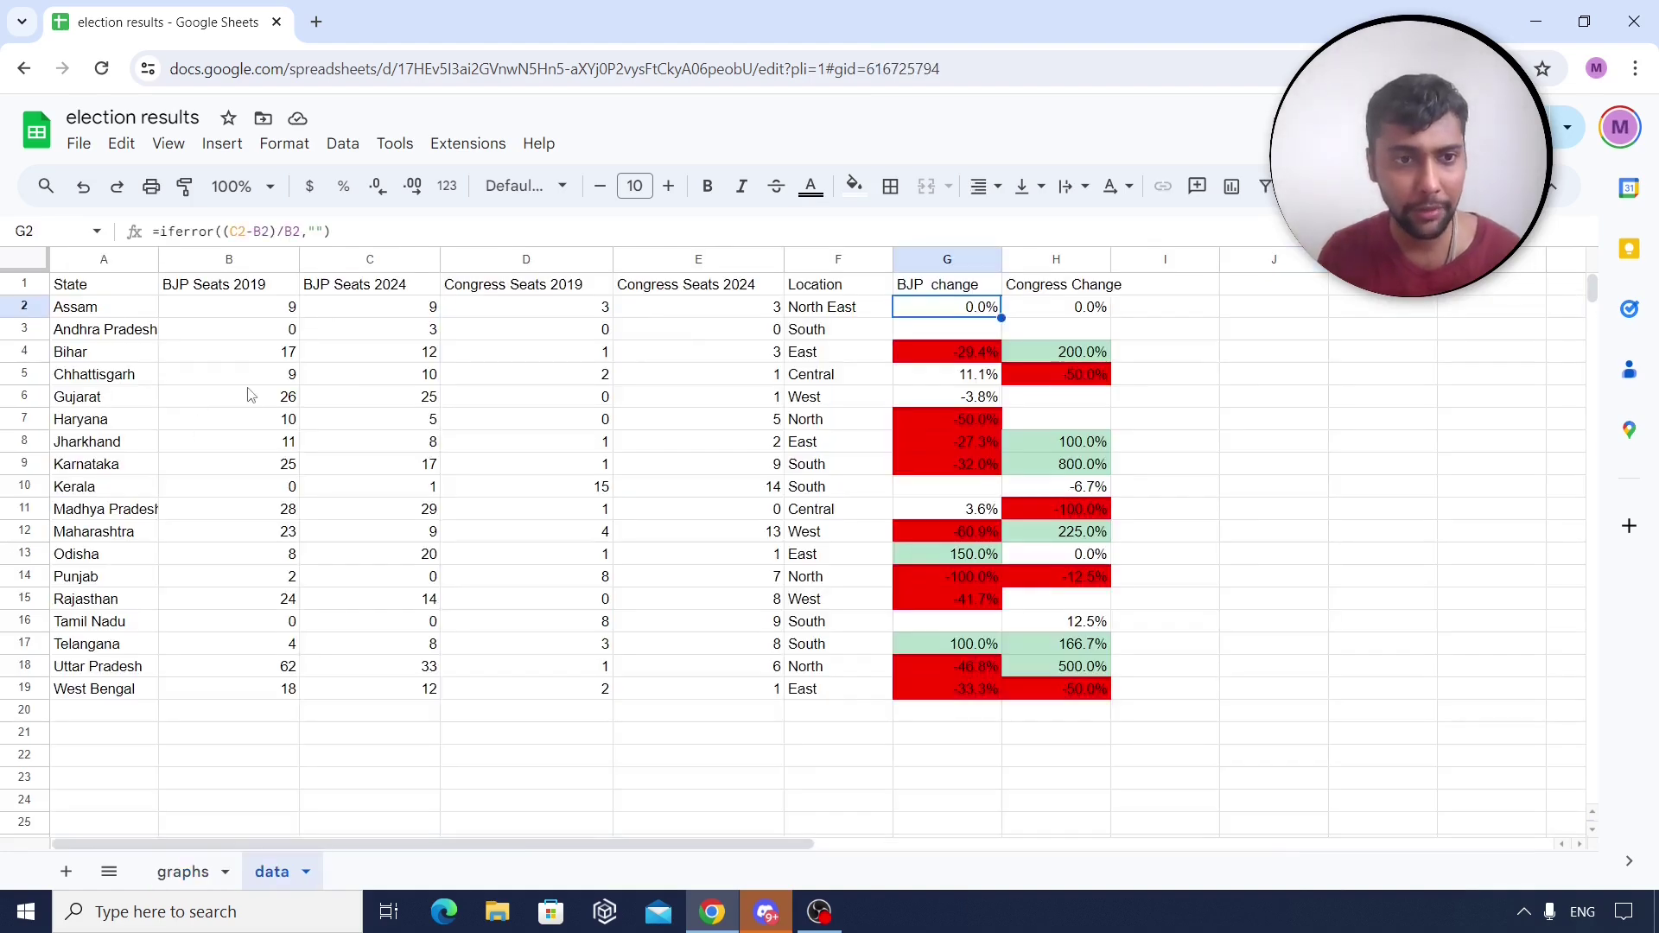
pyautogui.moveTo(248, 395); pyautogui.dragTo(660, 397)
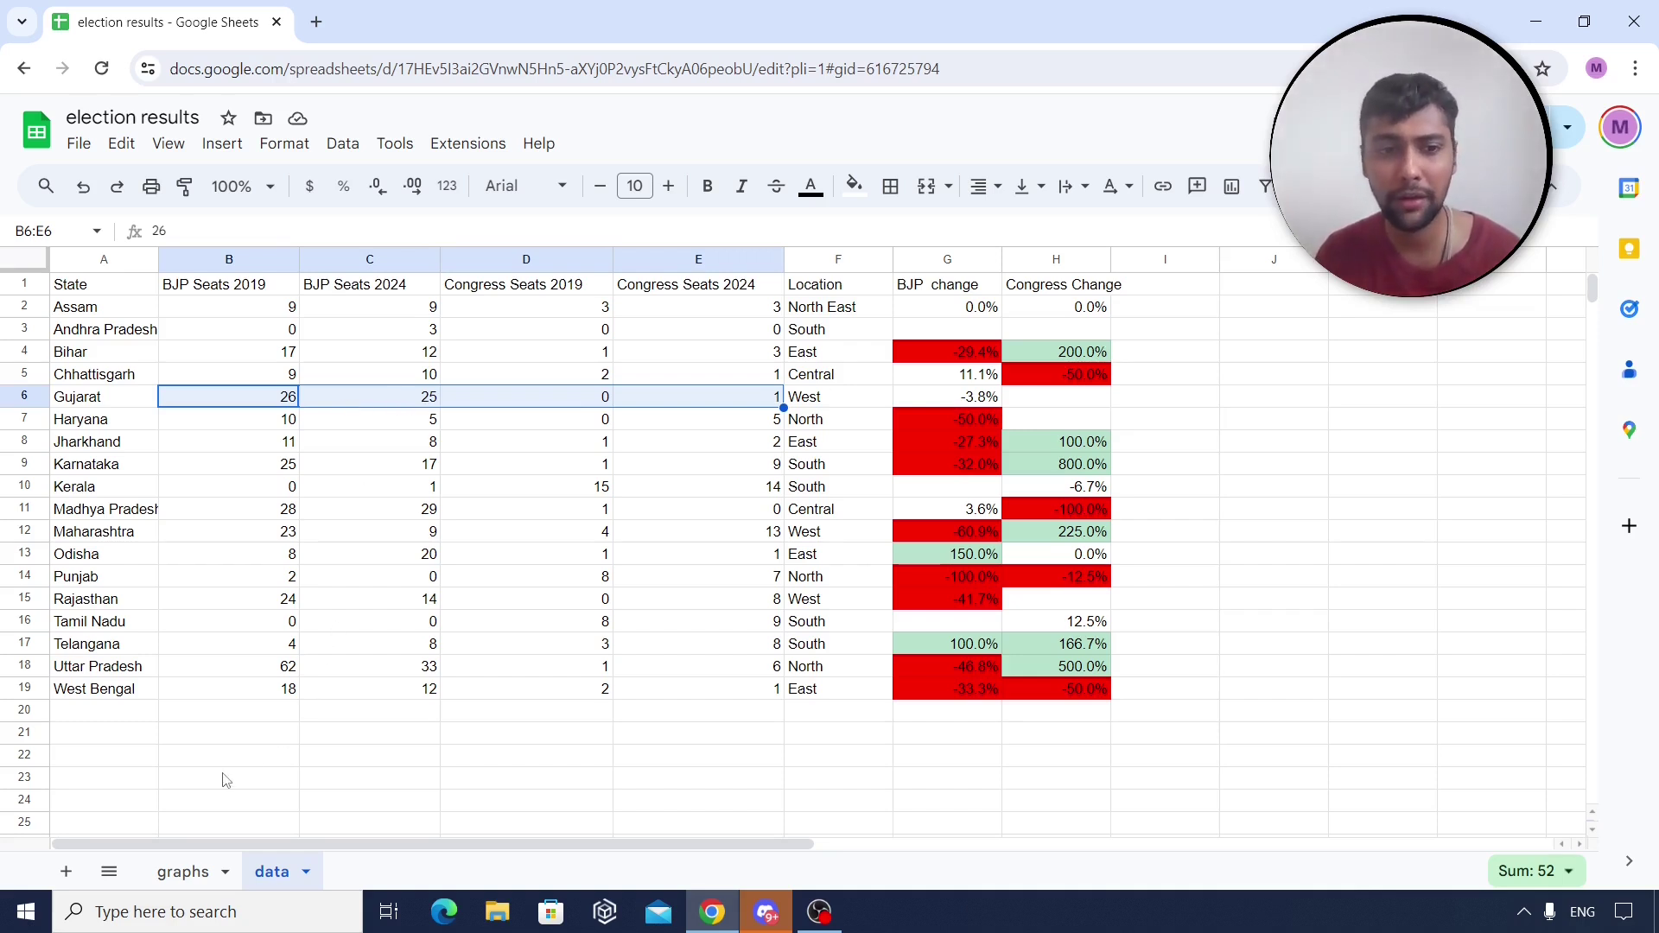
pyautogui.click(201, 862)
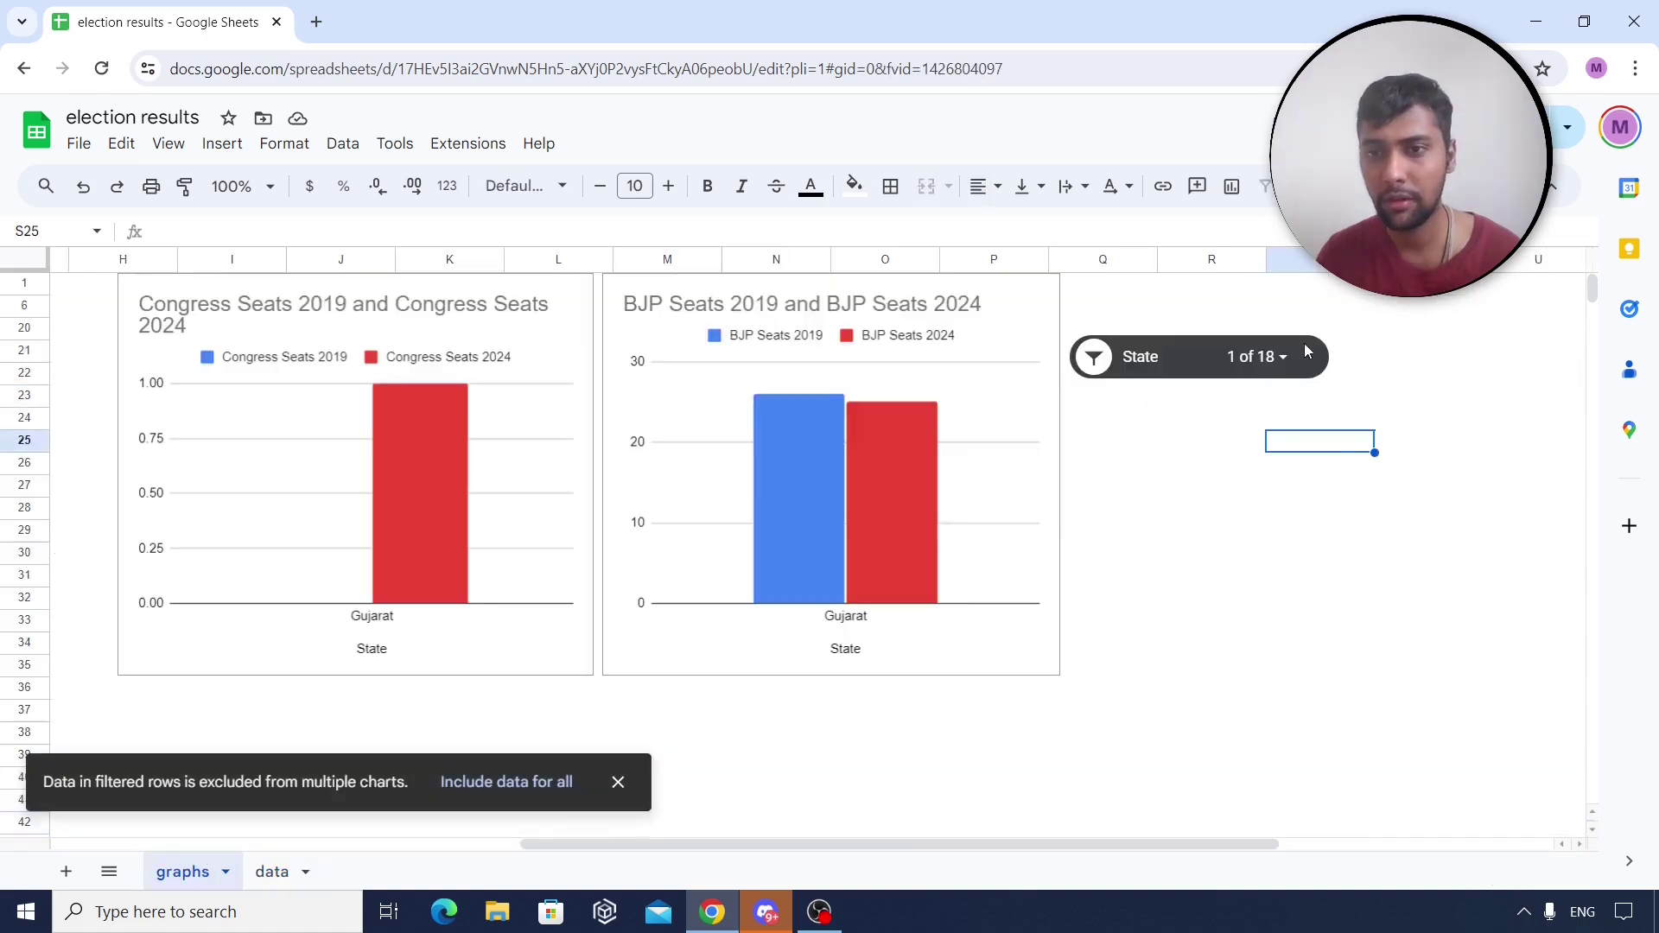
# Replace Gujarat with Haryana as the only state selected in the State slicer and apply the filter.
pyautogui.click(1257, 357)
pyautogui.click(1111, 530)
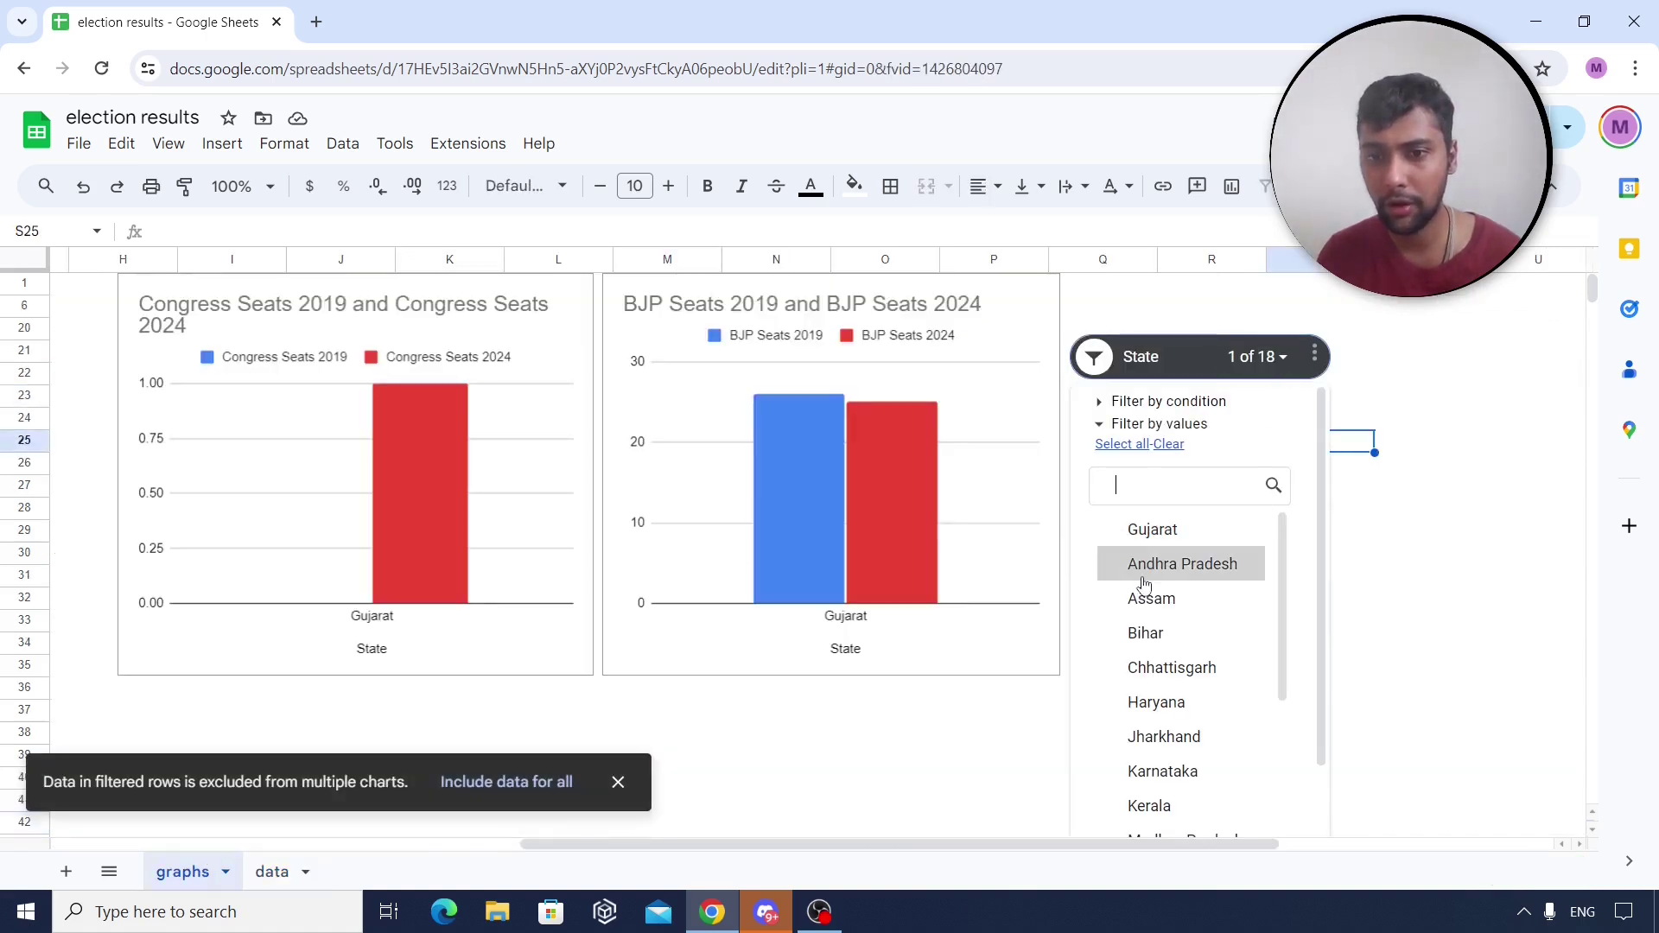
pyautogui.scroll(-1, 1111, 588)
pyautogui.click(1104, 603)
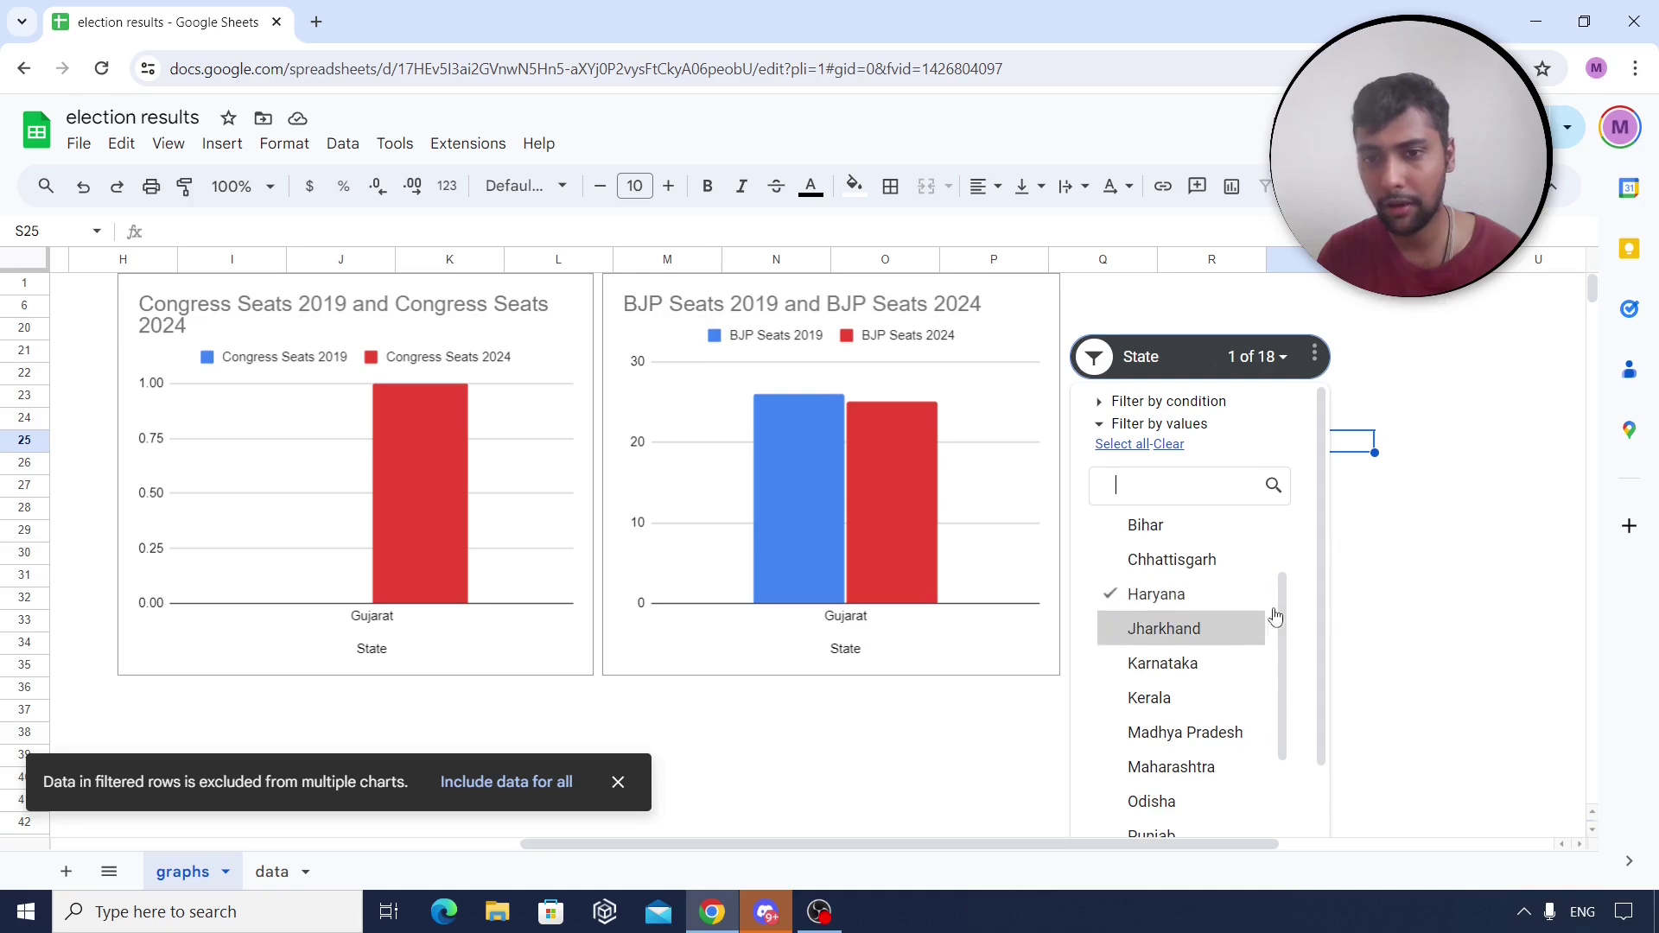
pyautogui.scroll(-5, 1307, 622)
pyautogui.click(1272, 803)
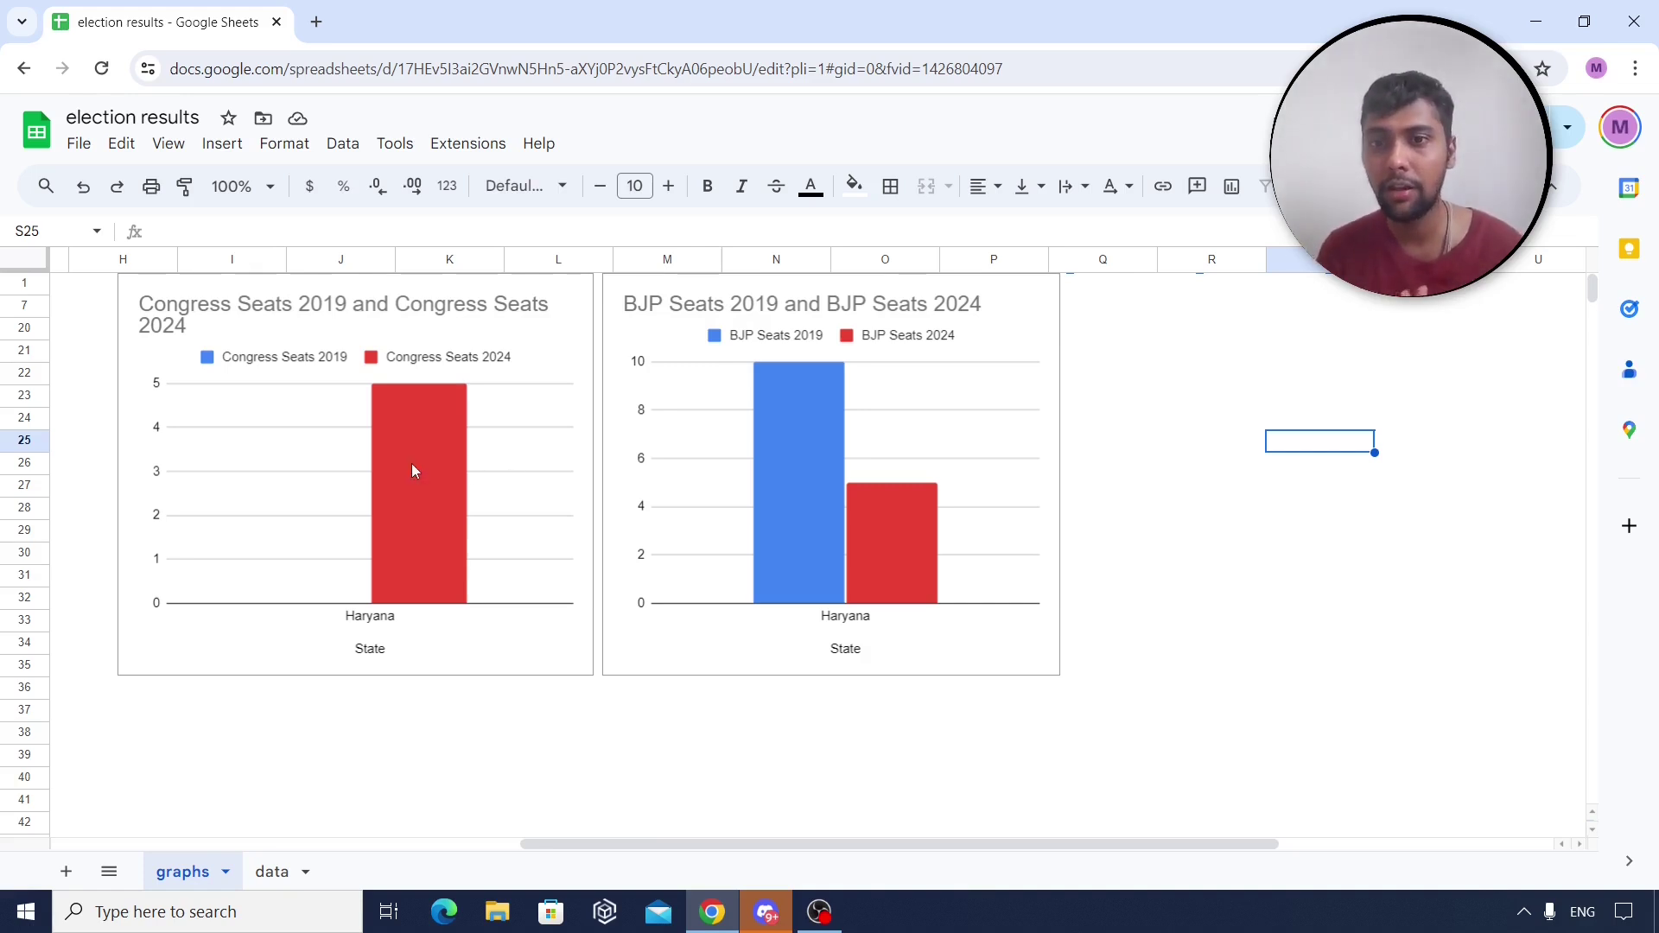
pyautogui.scroll(2, 1242, 477)
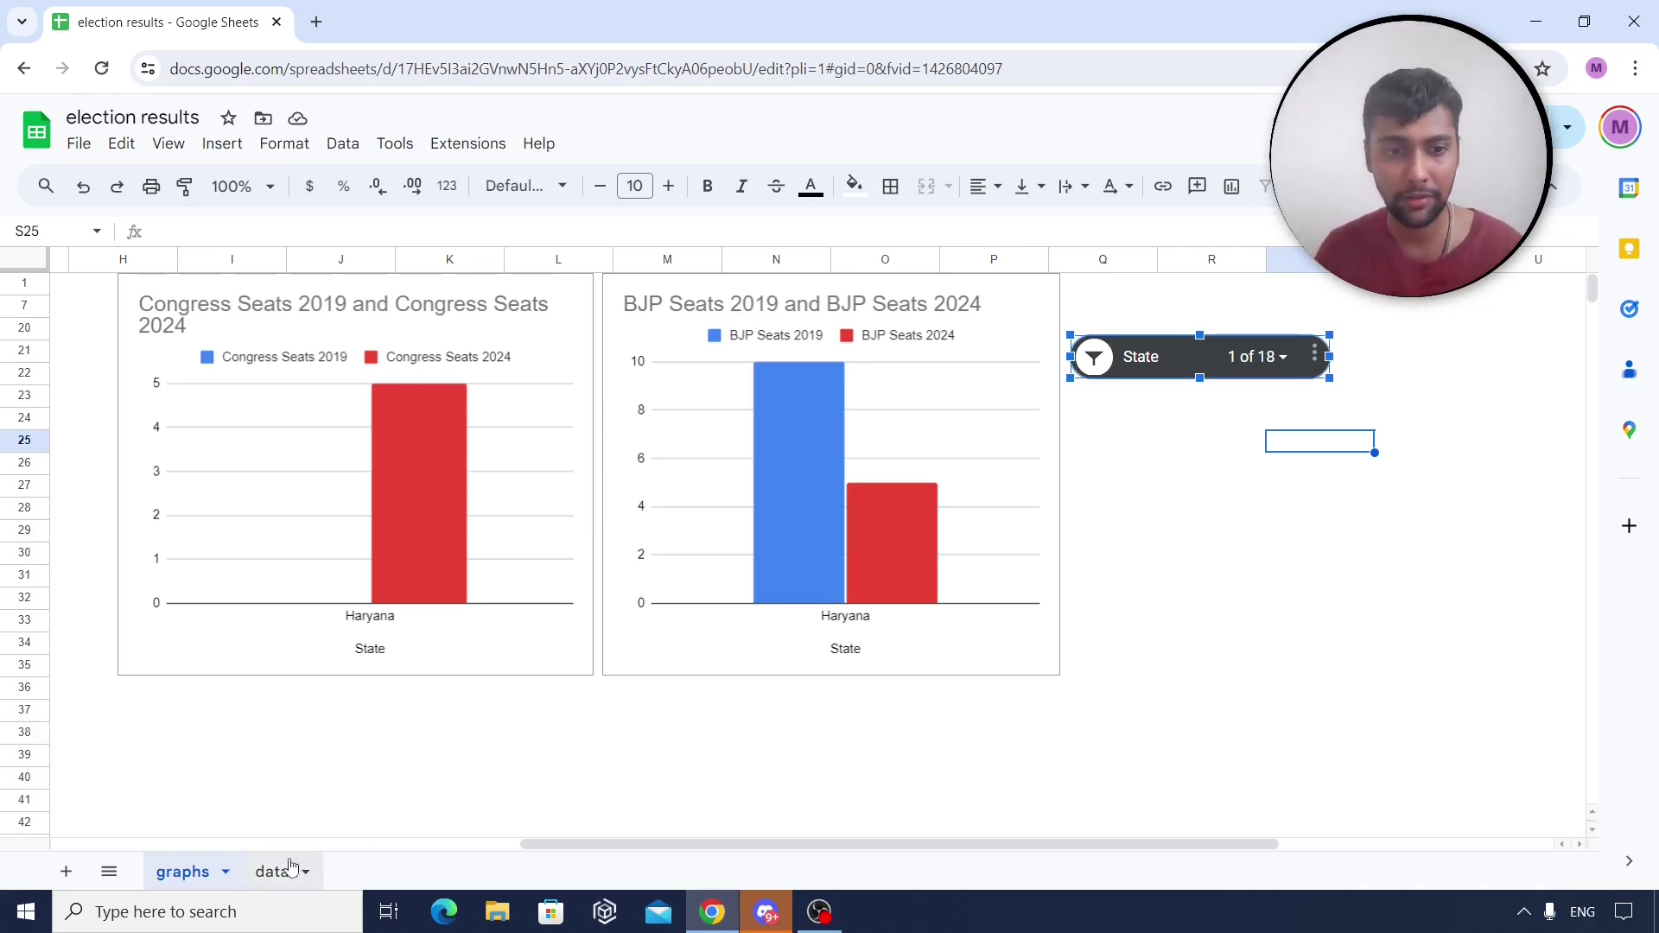
# Filter both seat charts to Jharkhand only, deselecting Haryana in the State slicer.
pyautogui.click(1258, 357)
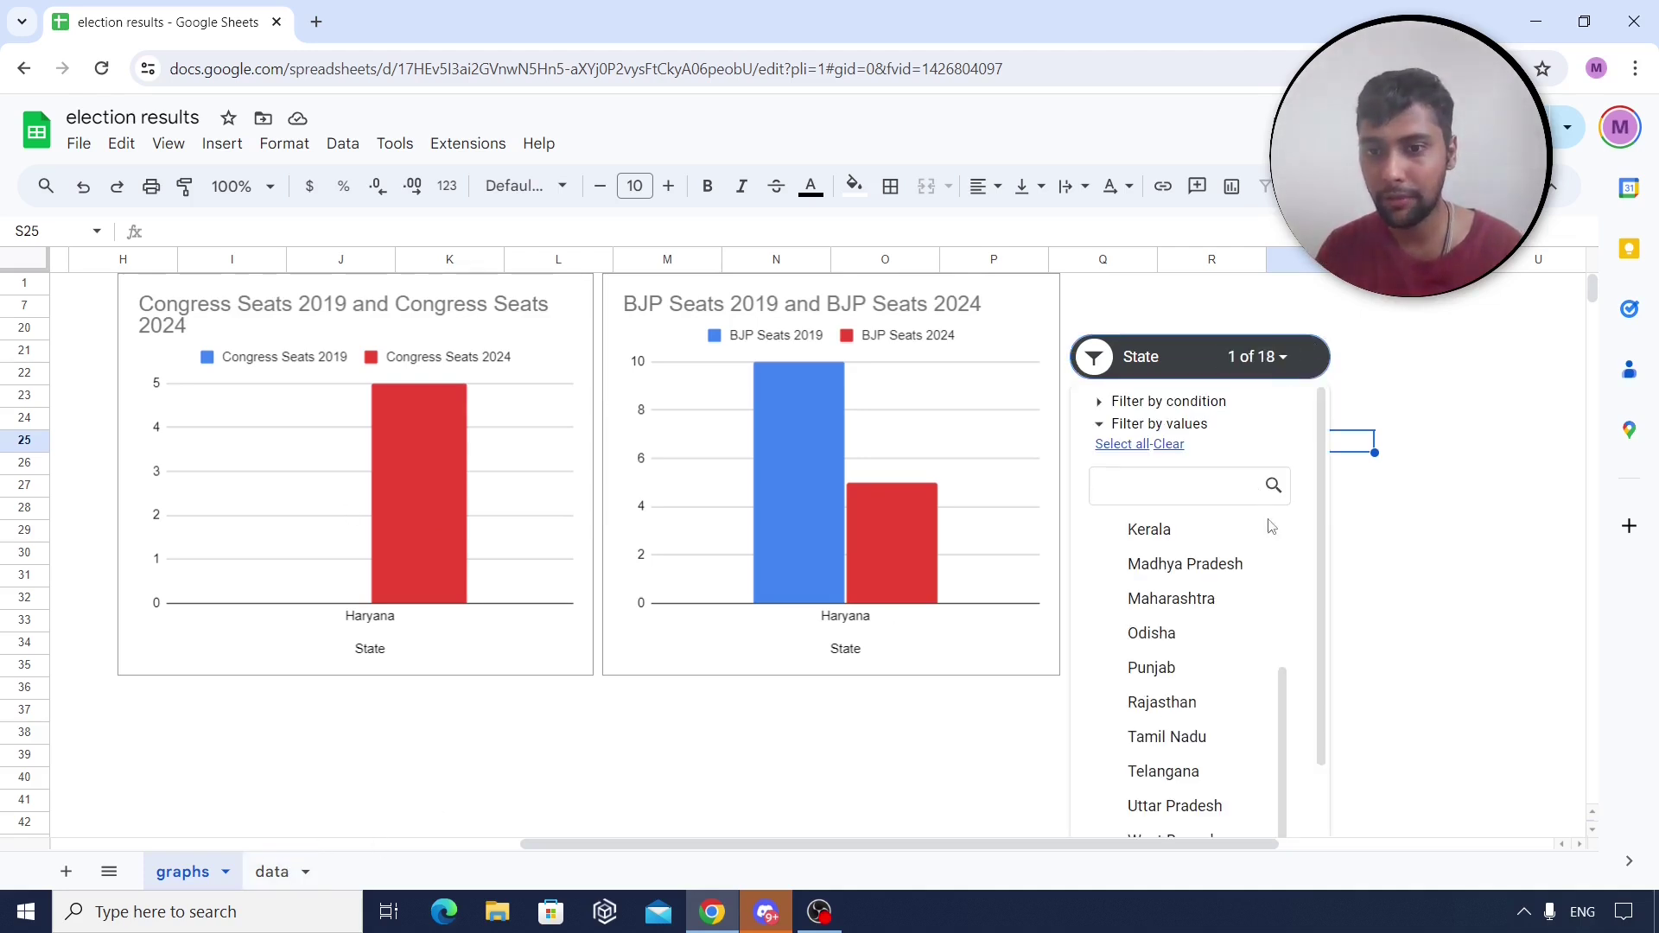
pyautogui.scroll(4, 1281, 603)
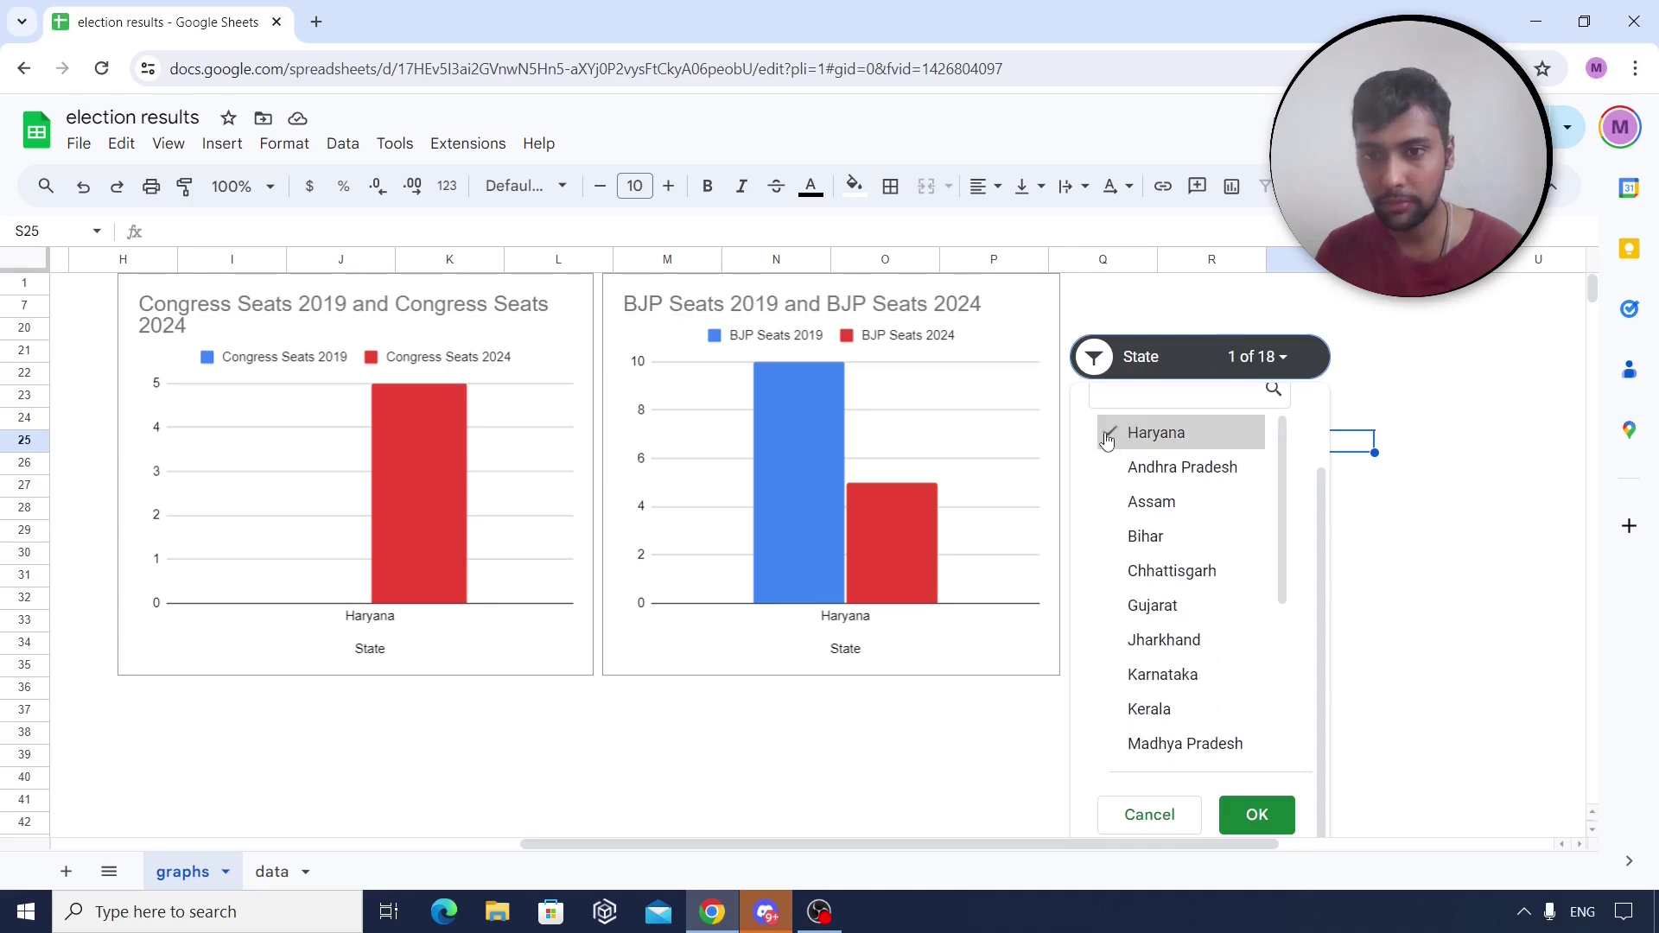
pyautogui.scroll(-1, 1124, 597)
pyautogui.click(1113, 546)
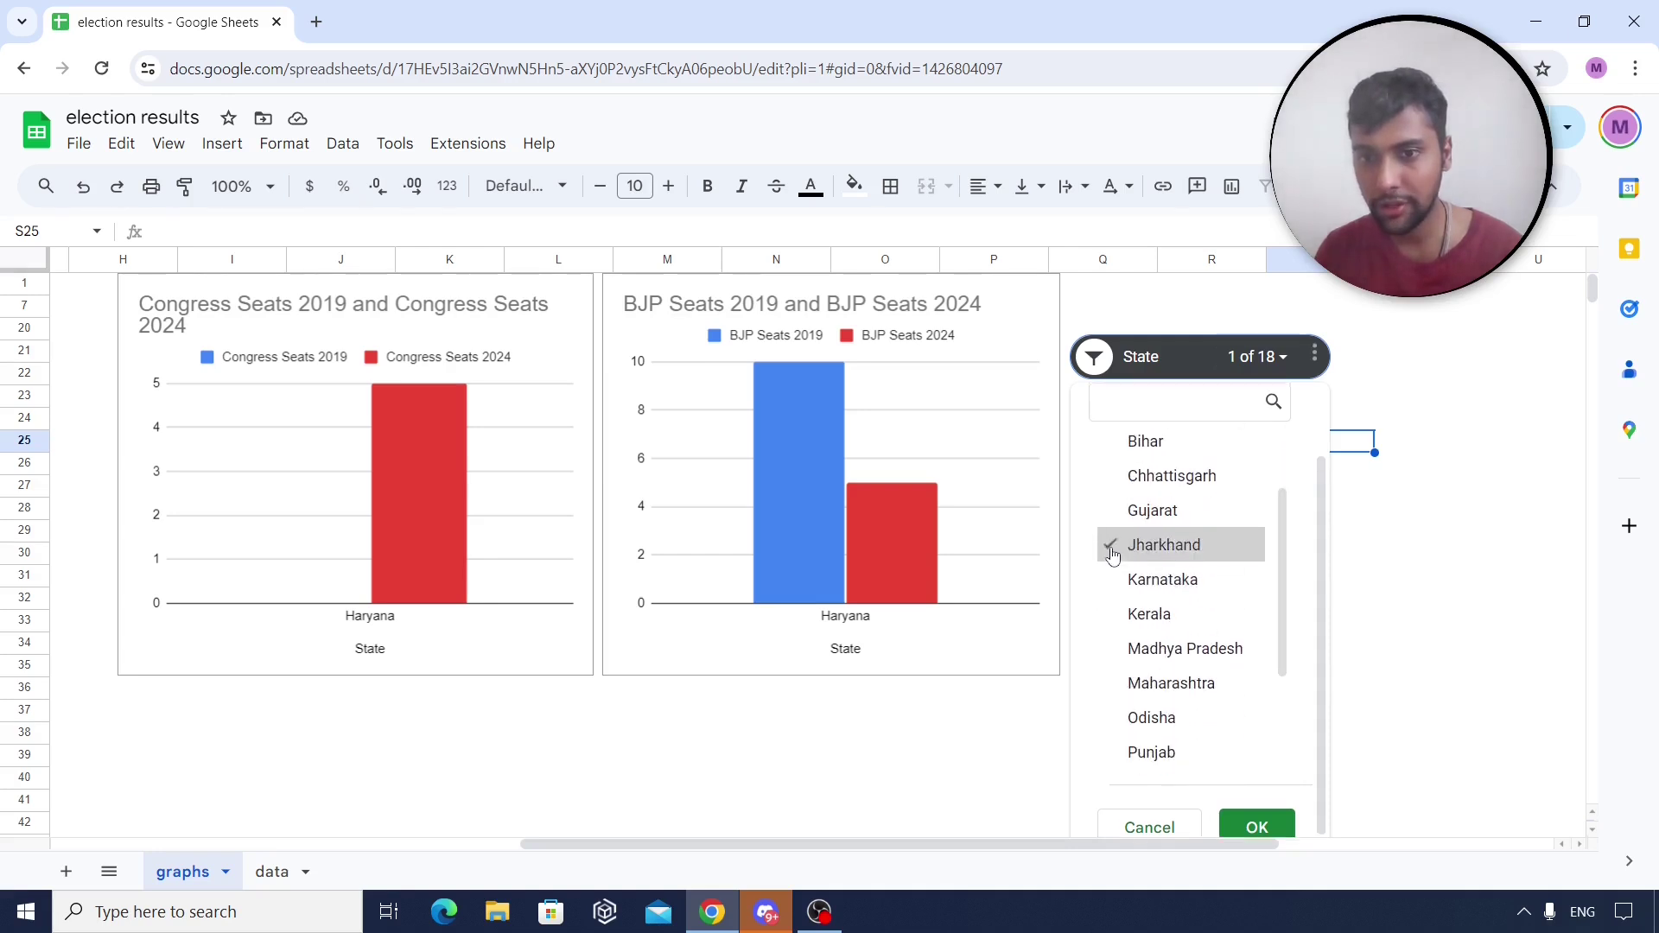
pyautogui.click(1280, 827)
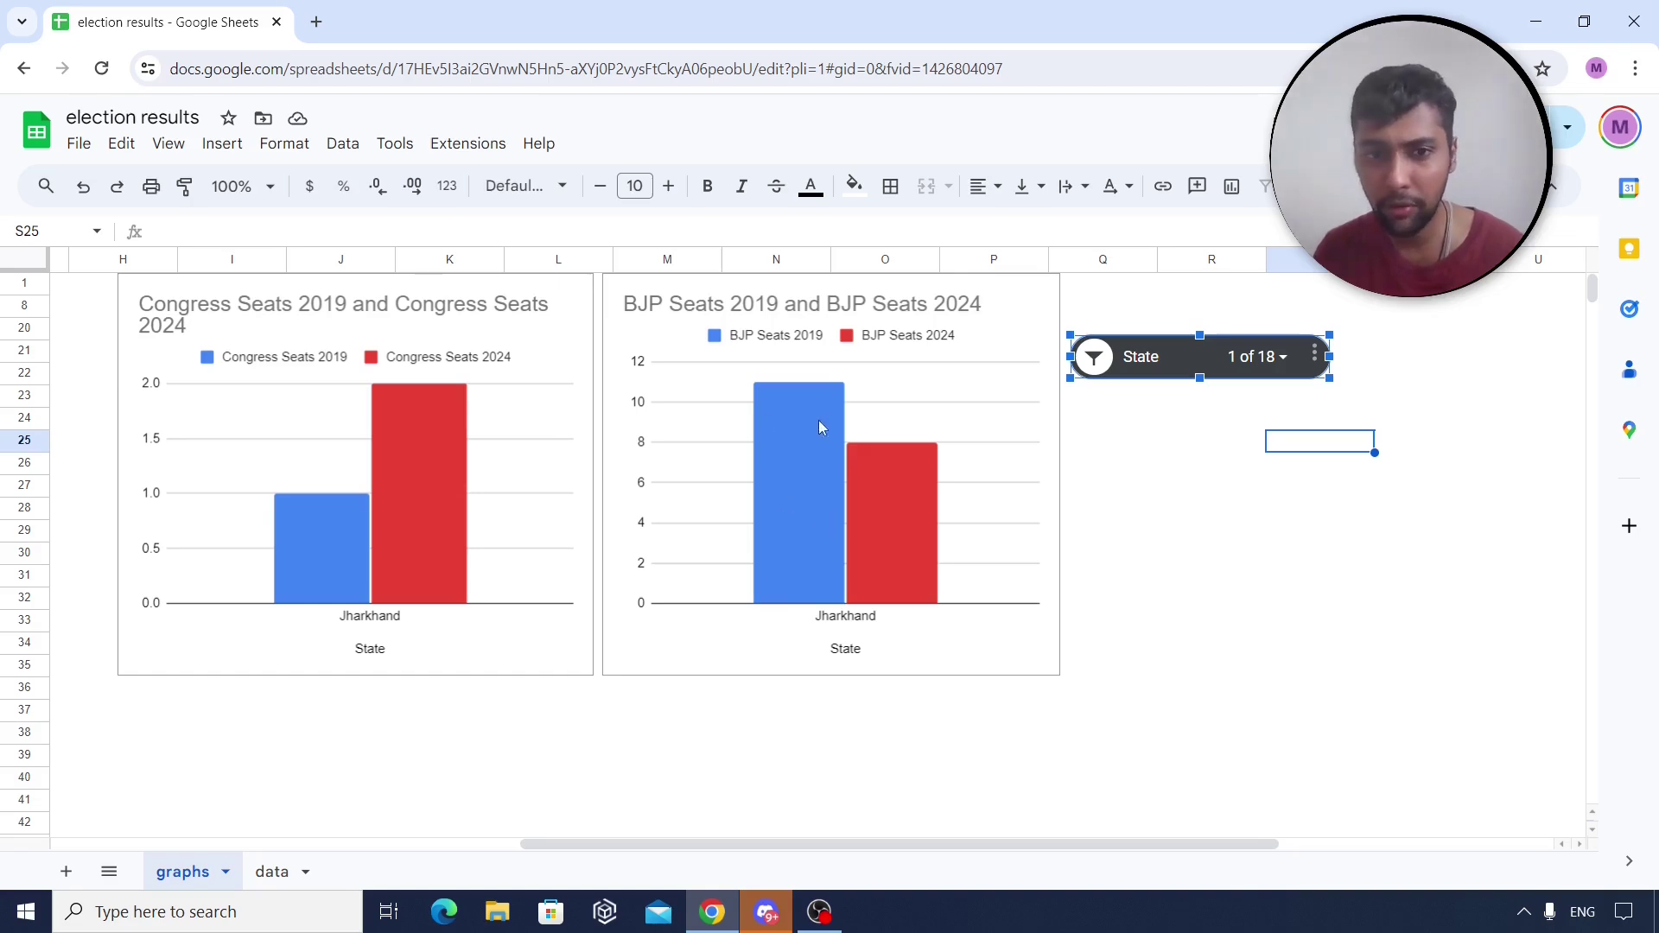
# Check Jharkhand's BJP seat figures in B8:C8 on the data sheet, and return to the graphs sheet.
pyautogui.click(274, 872)
pyautogui.moveTo(226, 450); pyautogui.dragTo(404, 456)
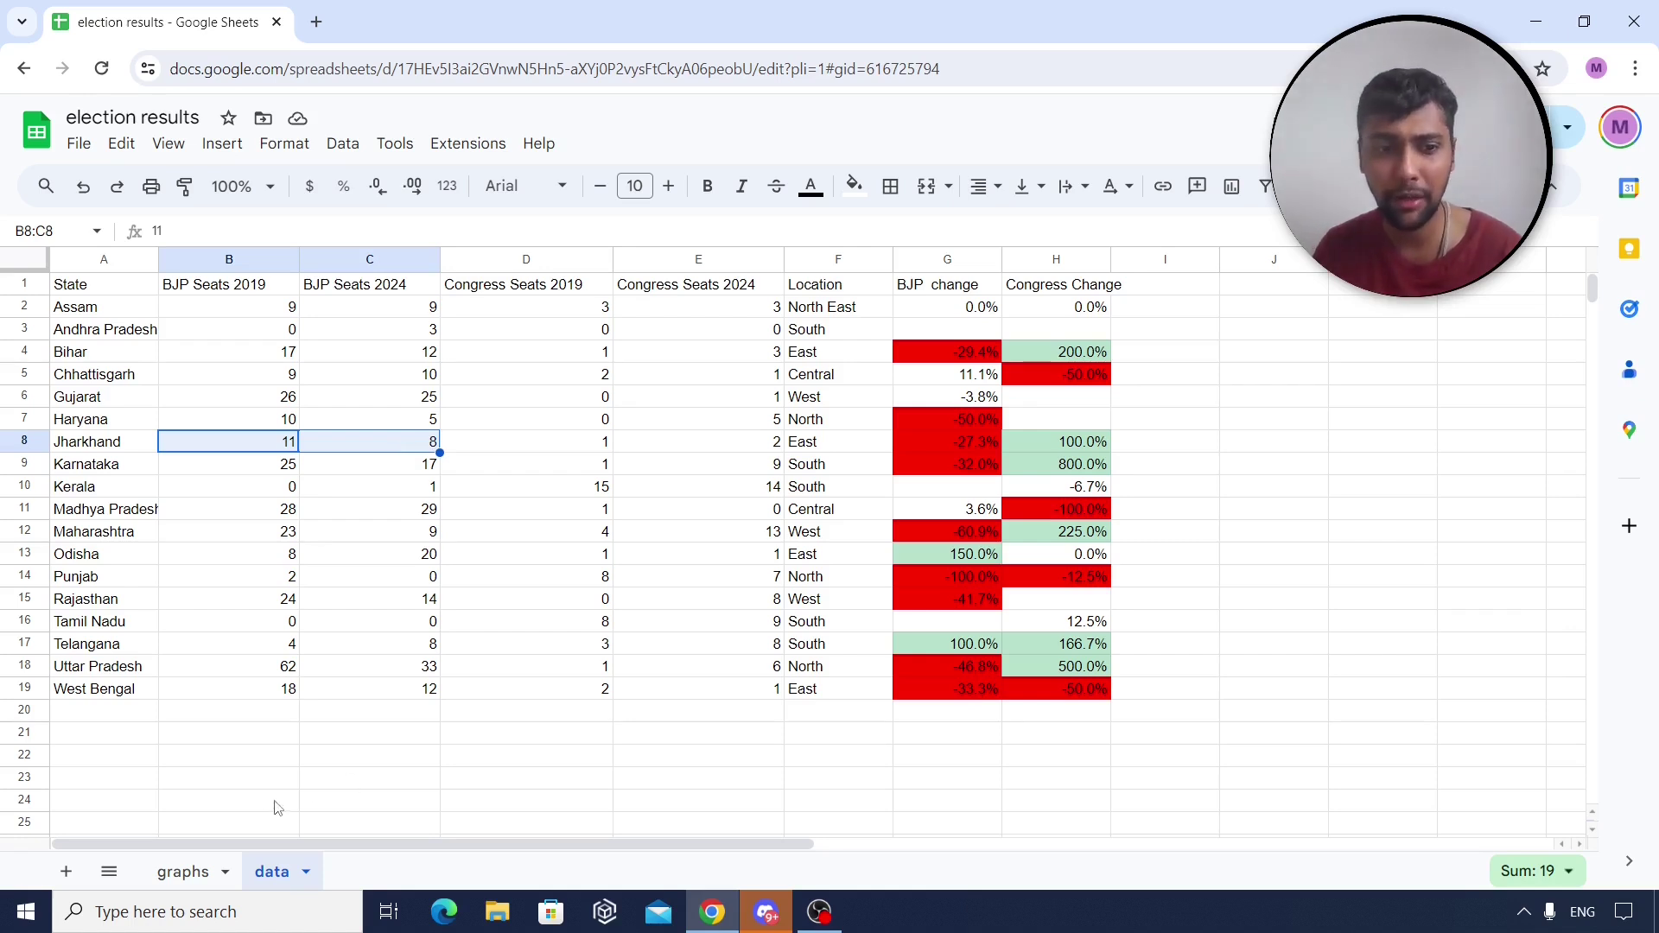
pyautogui.click(198, 873)
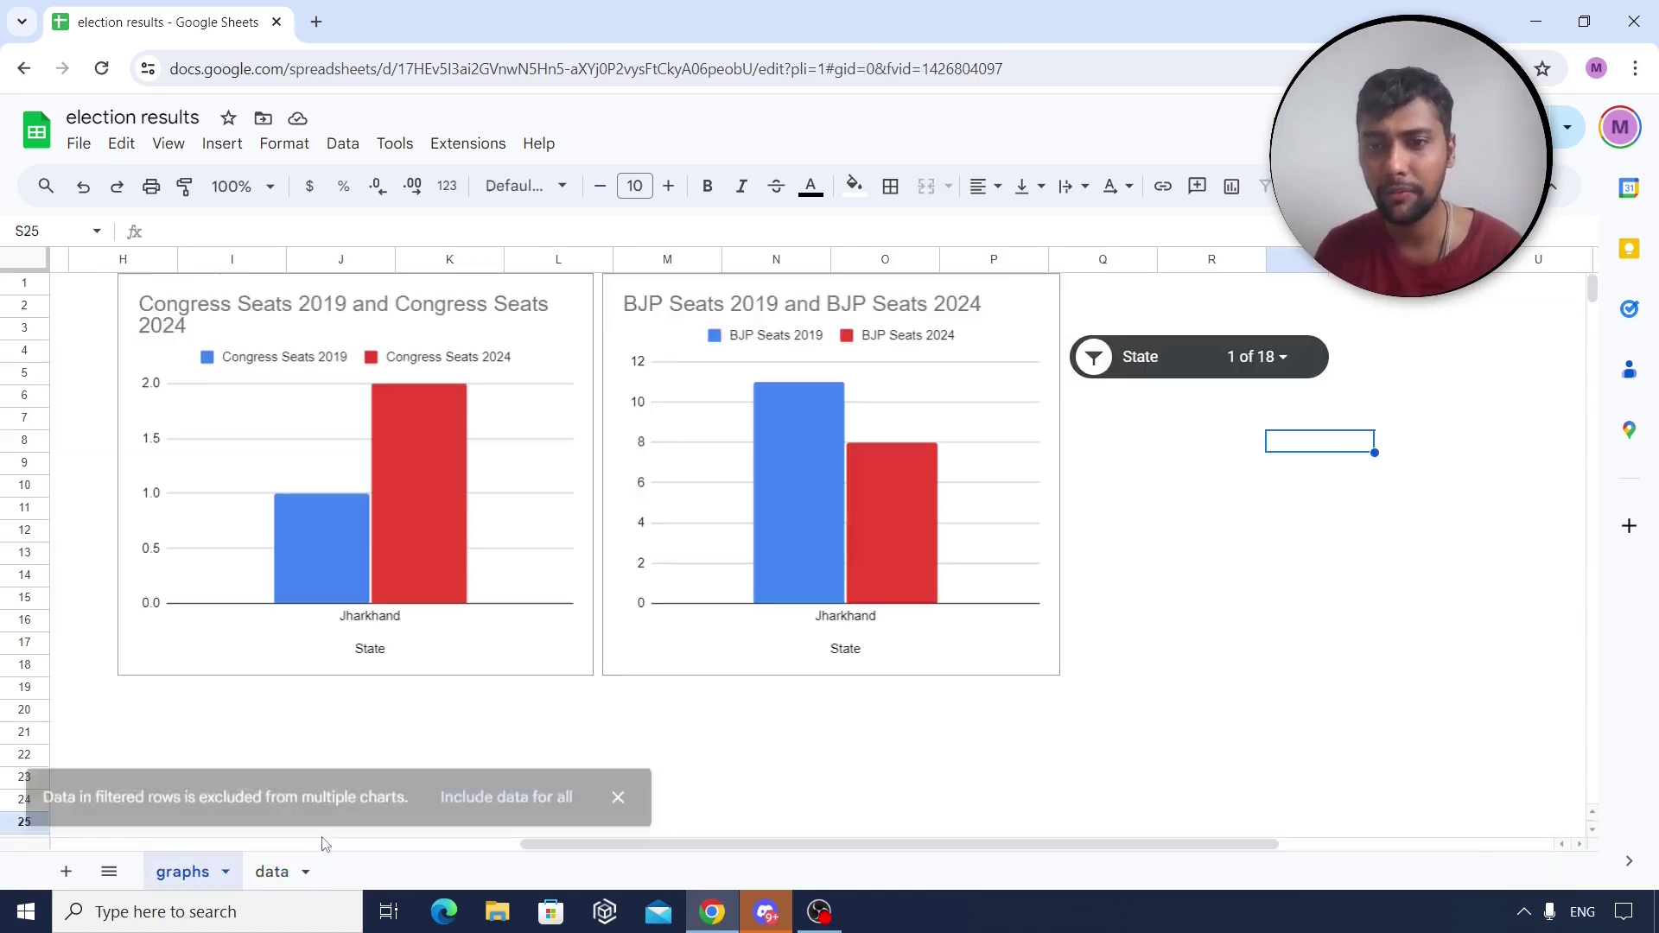
# Set the State slicer to Karnataka only, deselecting Jharkhand, and apply it to both charts.
pyautogui.click(1257, 356)
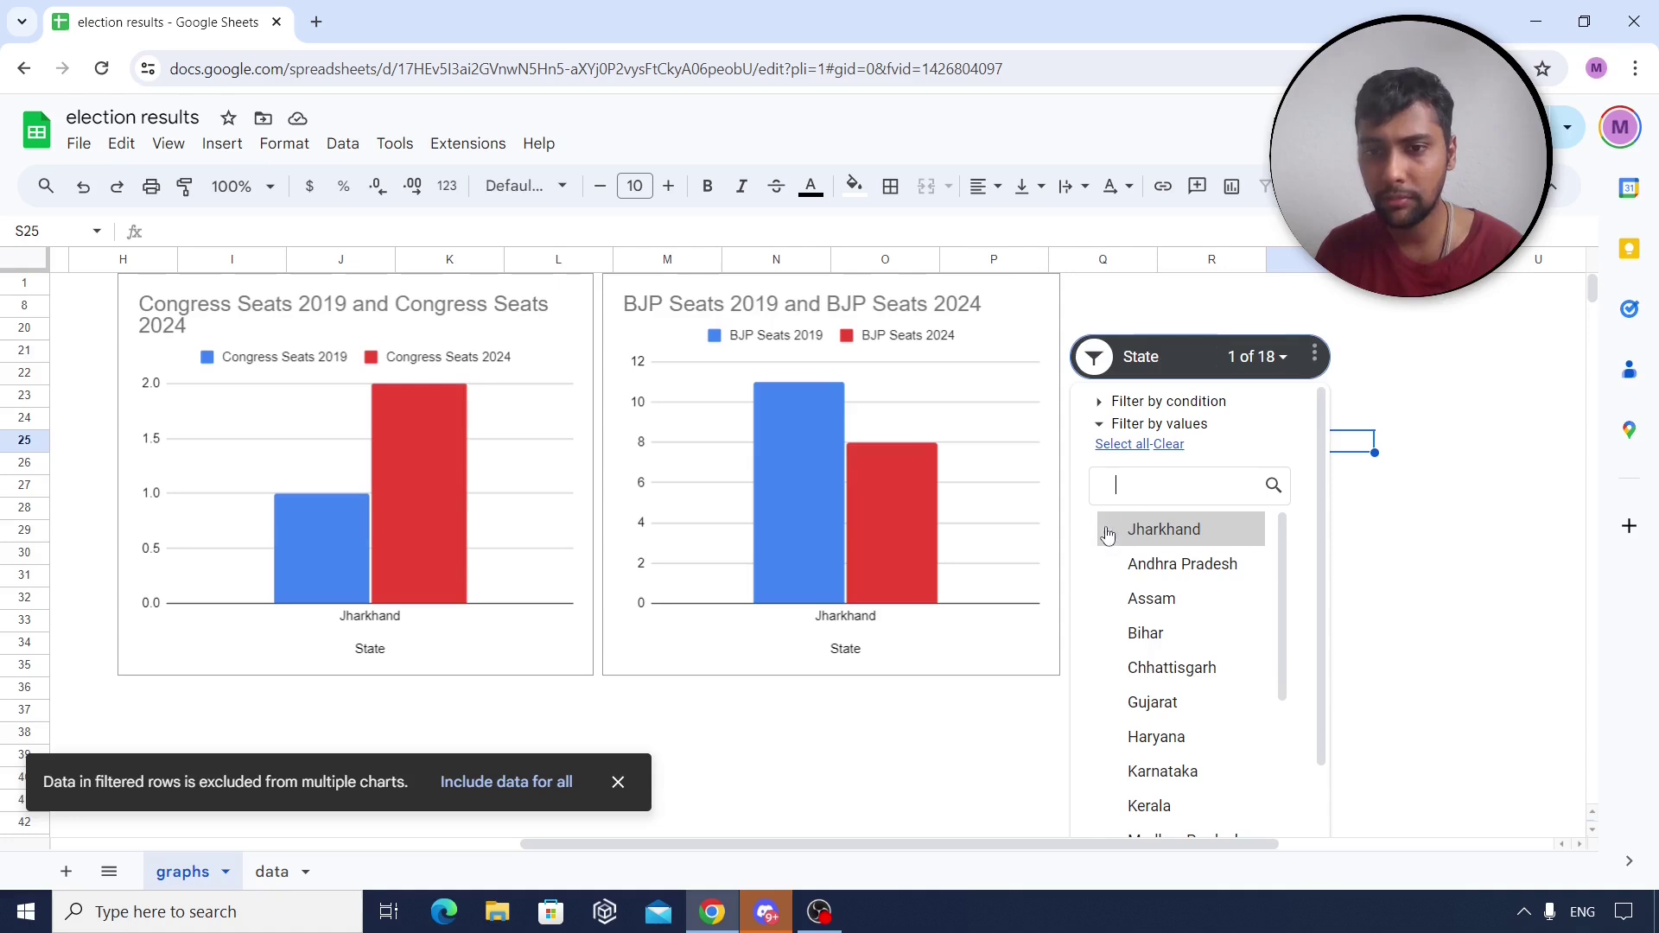
pyautogui.scroll(-3, 1124, 570)
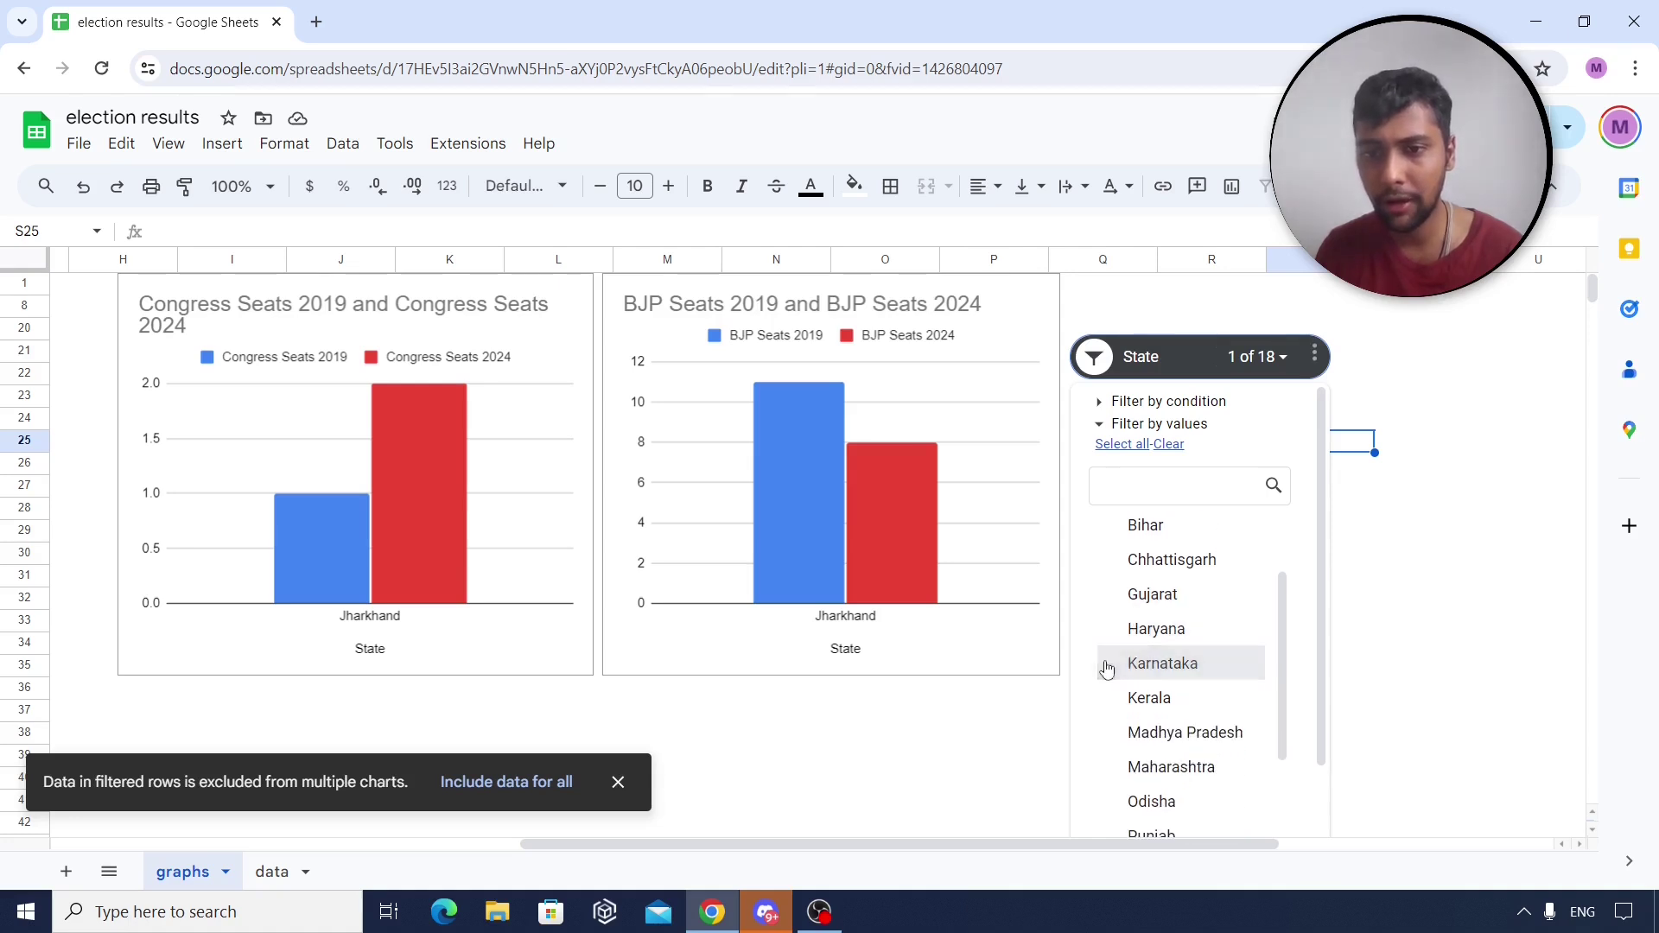
pyautogui.click(1158, 663)
pyautogui.scroll(-3, 1308, 641)
pyautogui.click(1274, 804)
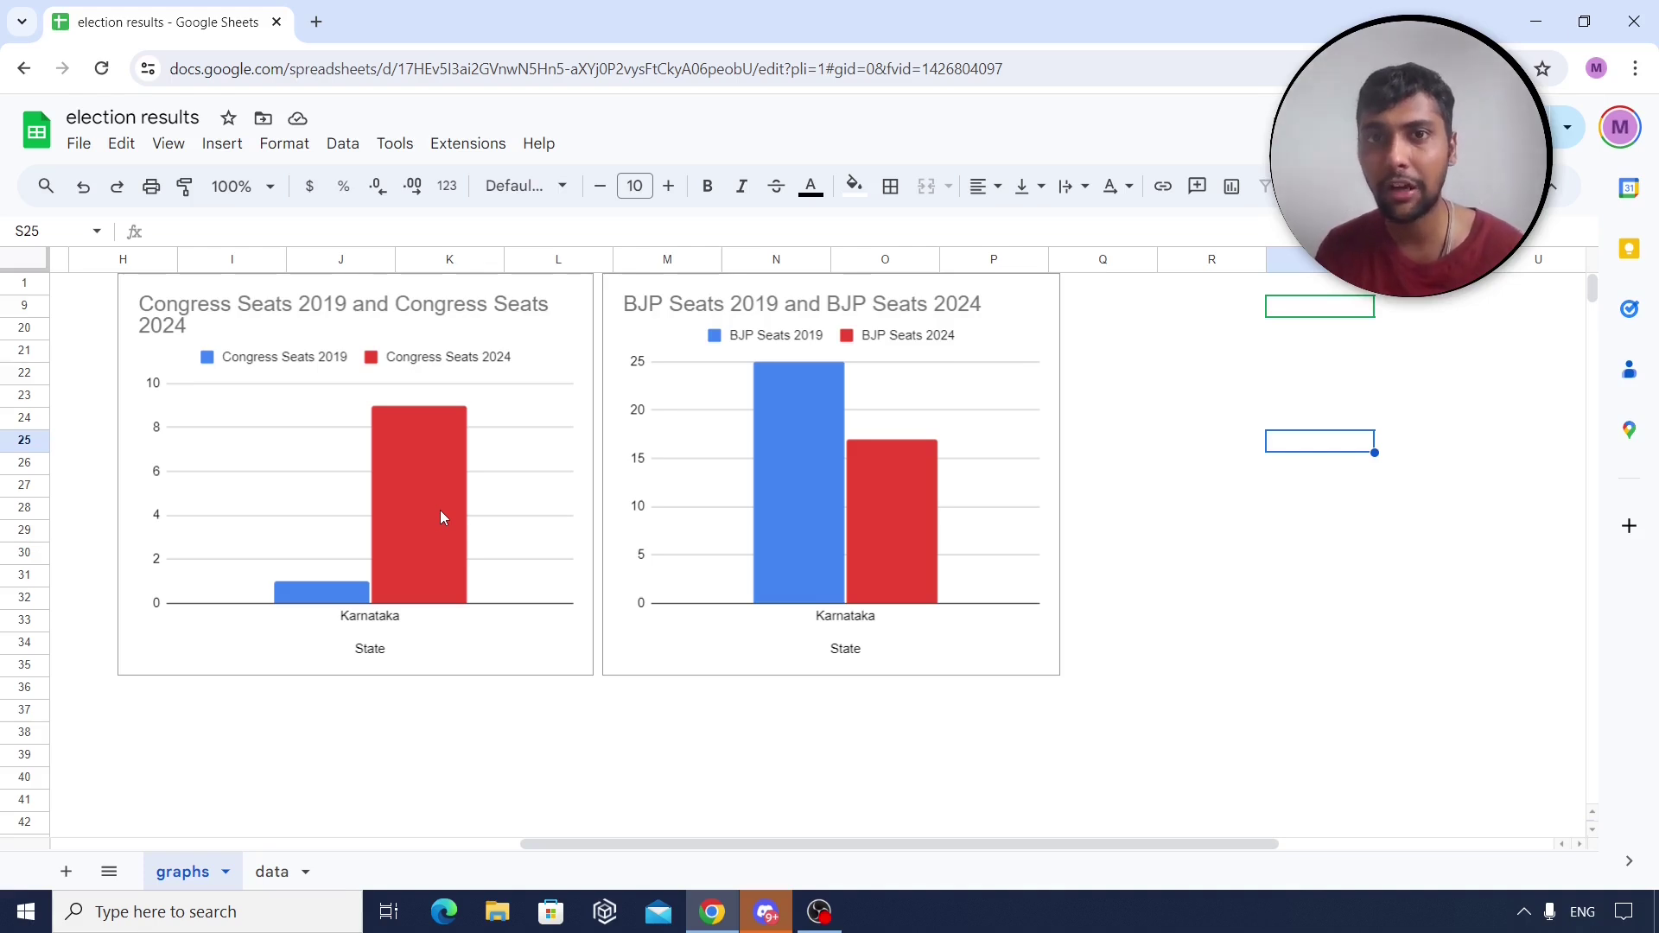
# Check Karnataka's BJP and Congress seats and percentage changes in row 9 of the data sheet, and return to the graphs sheet.
pyautogui.click(292, 870)
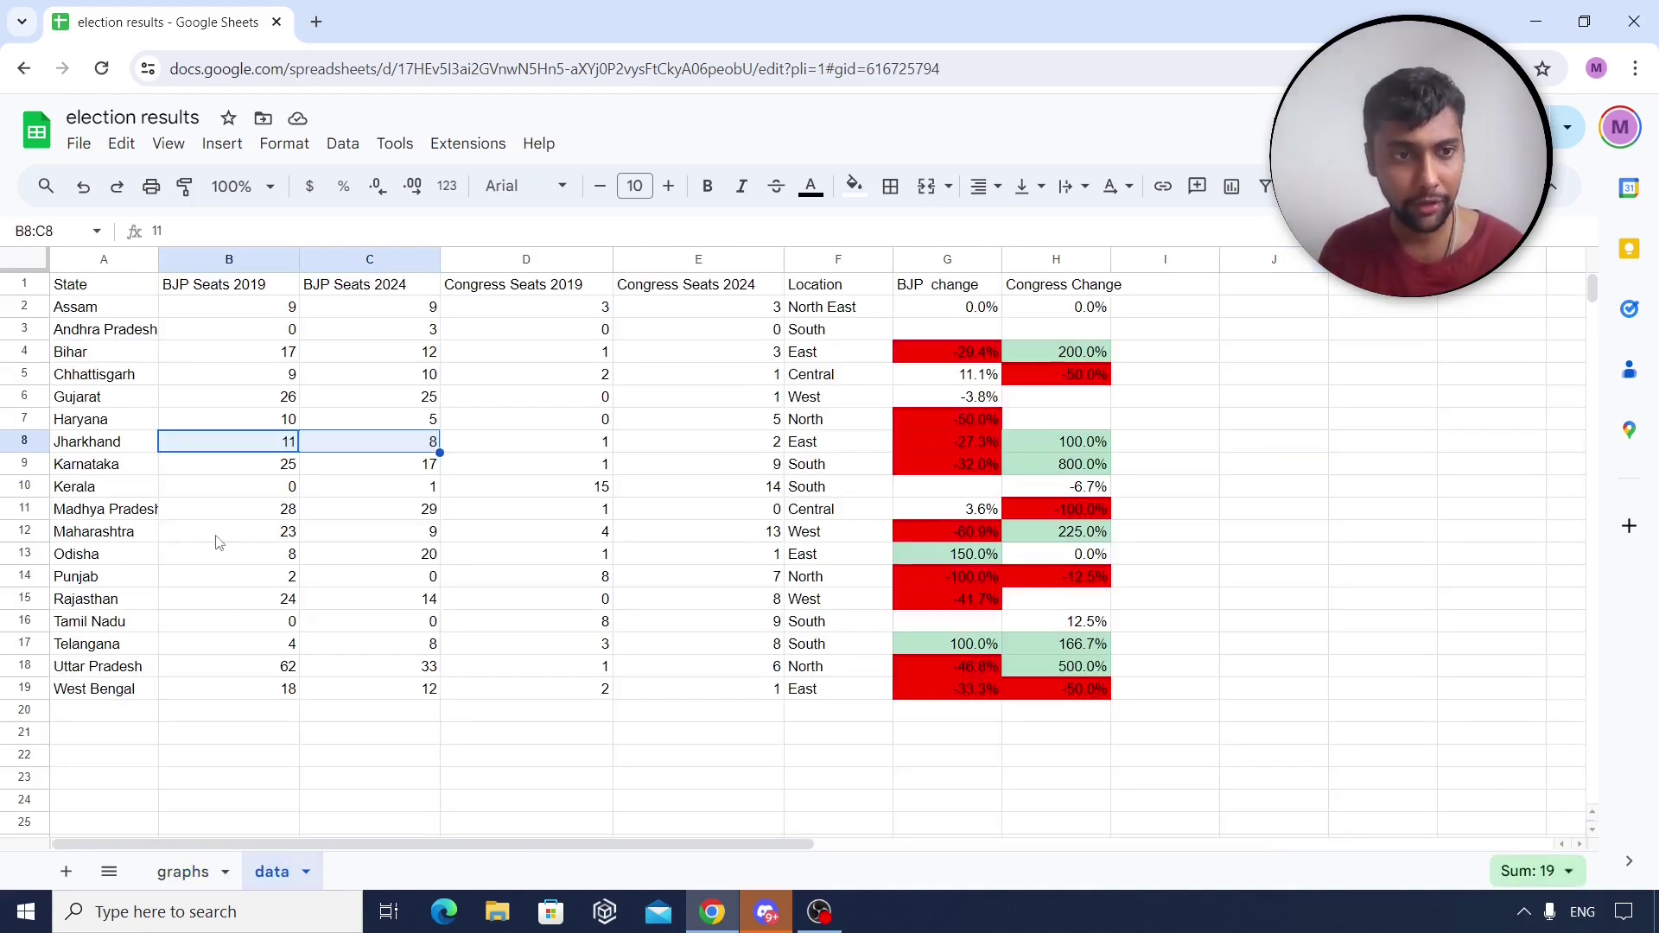
pyautogui.moveTo(265, 468); pyautogui.dragTo(353, 468)
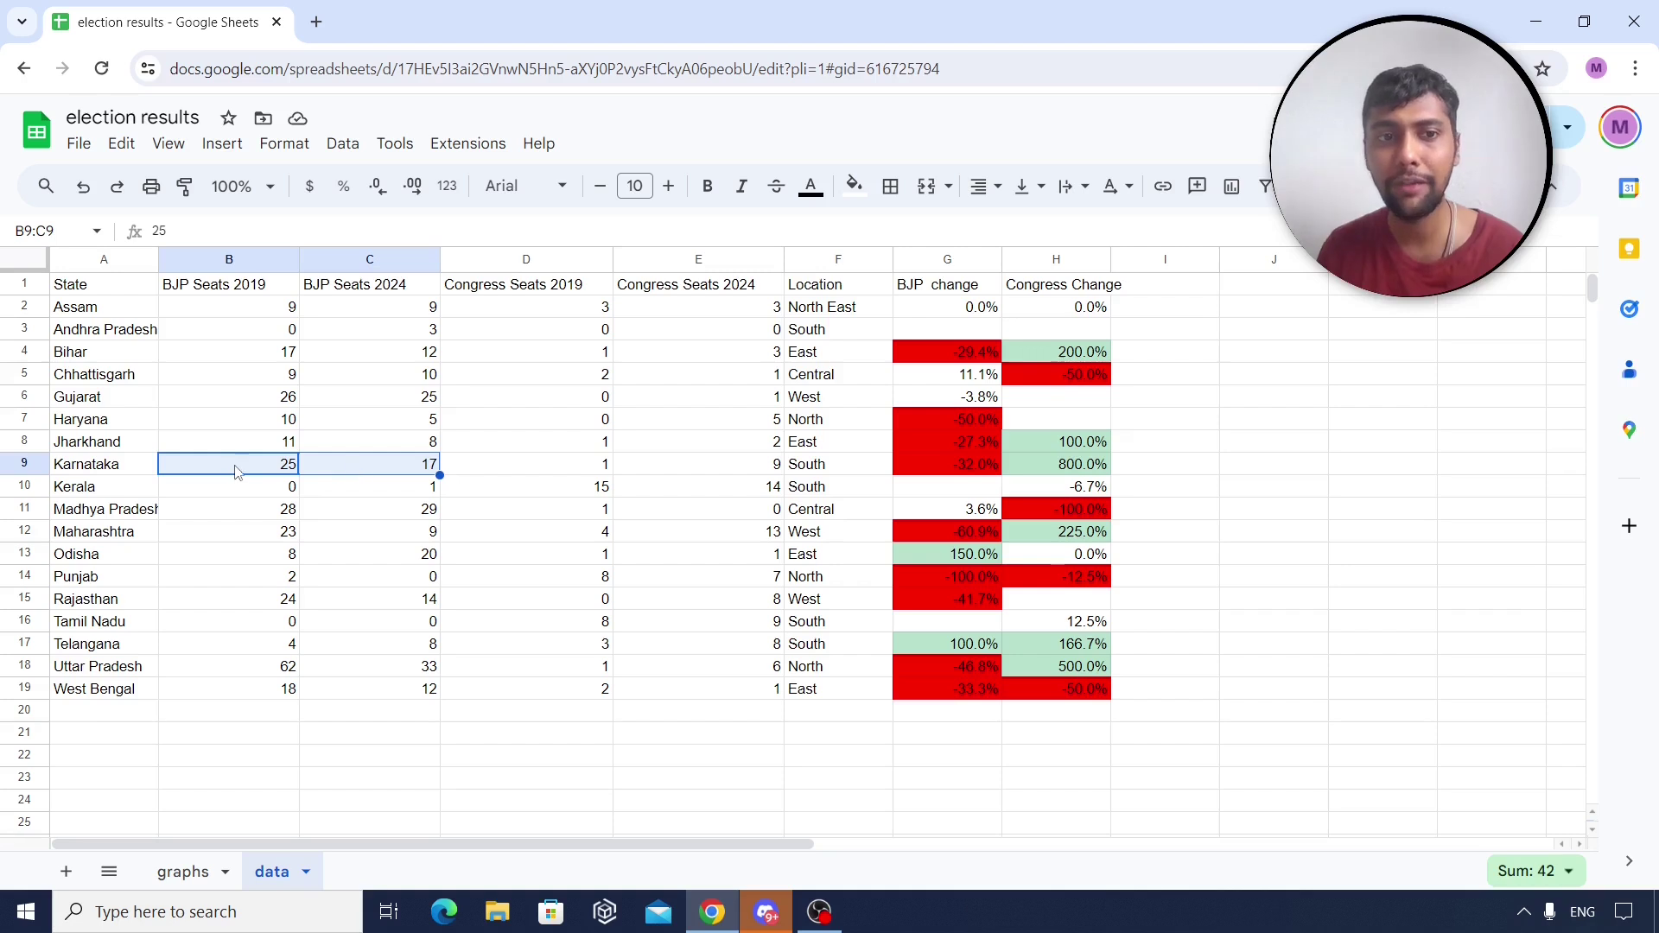
pyautogui.click(566, 471)
pyautogui.click(733, 465)
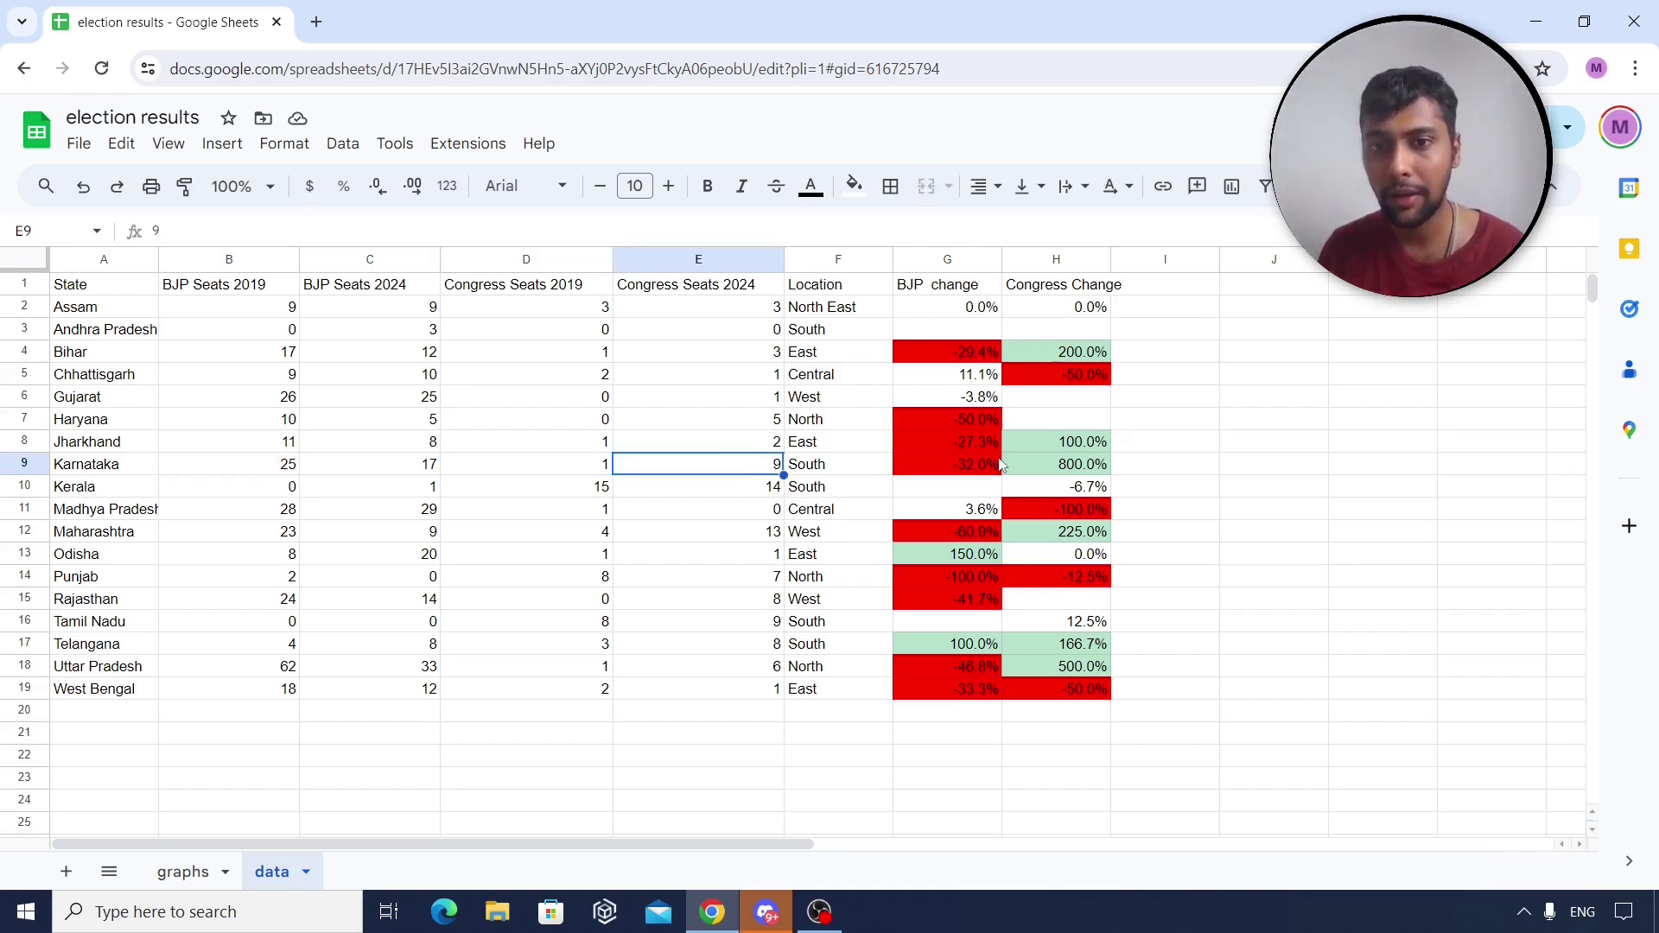
pyautogui.click(979, 469)
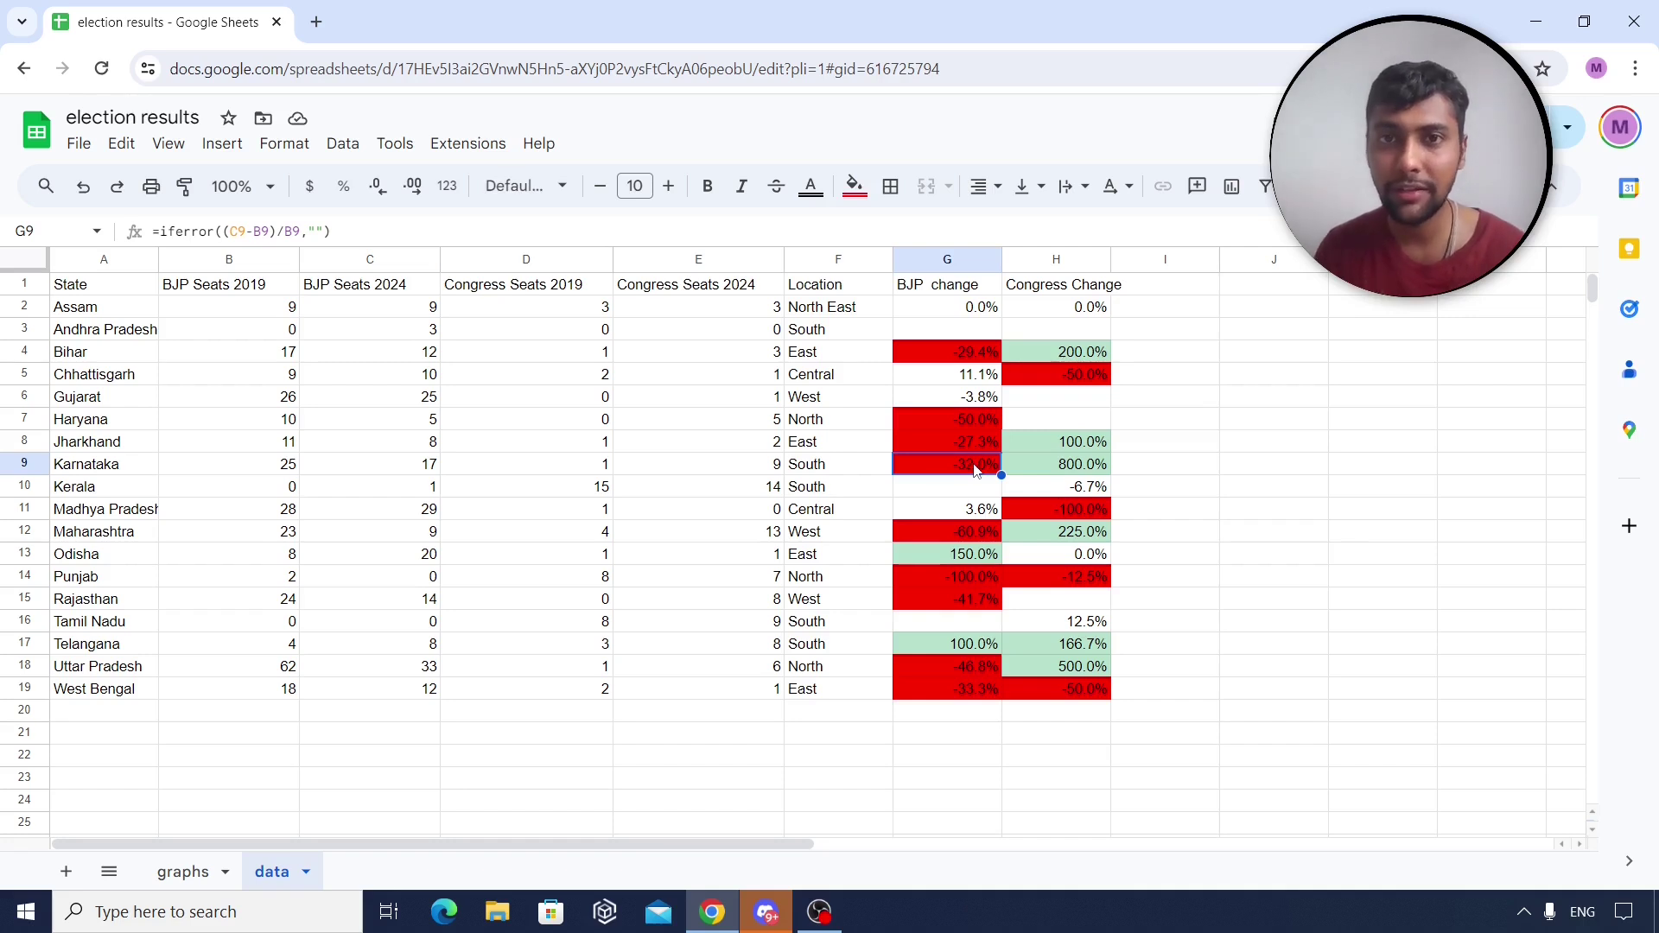
pyautogui.click(1091, 469)
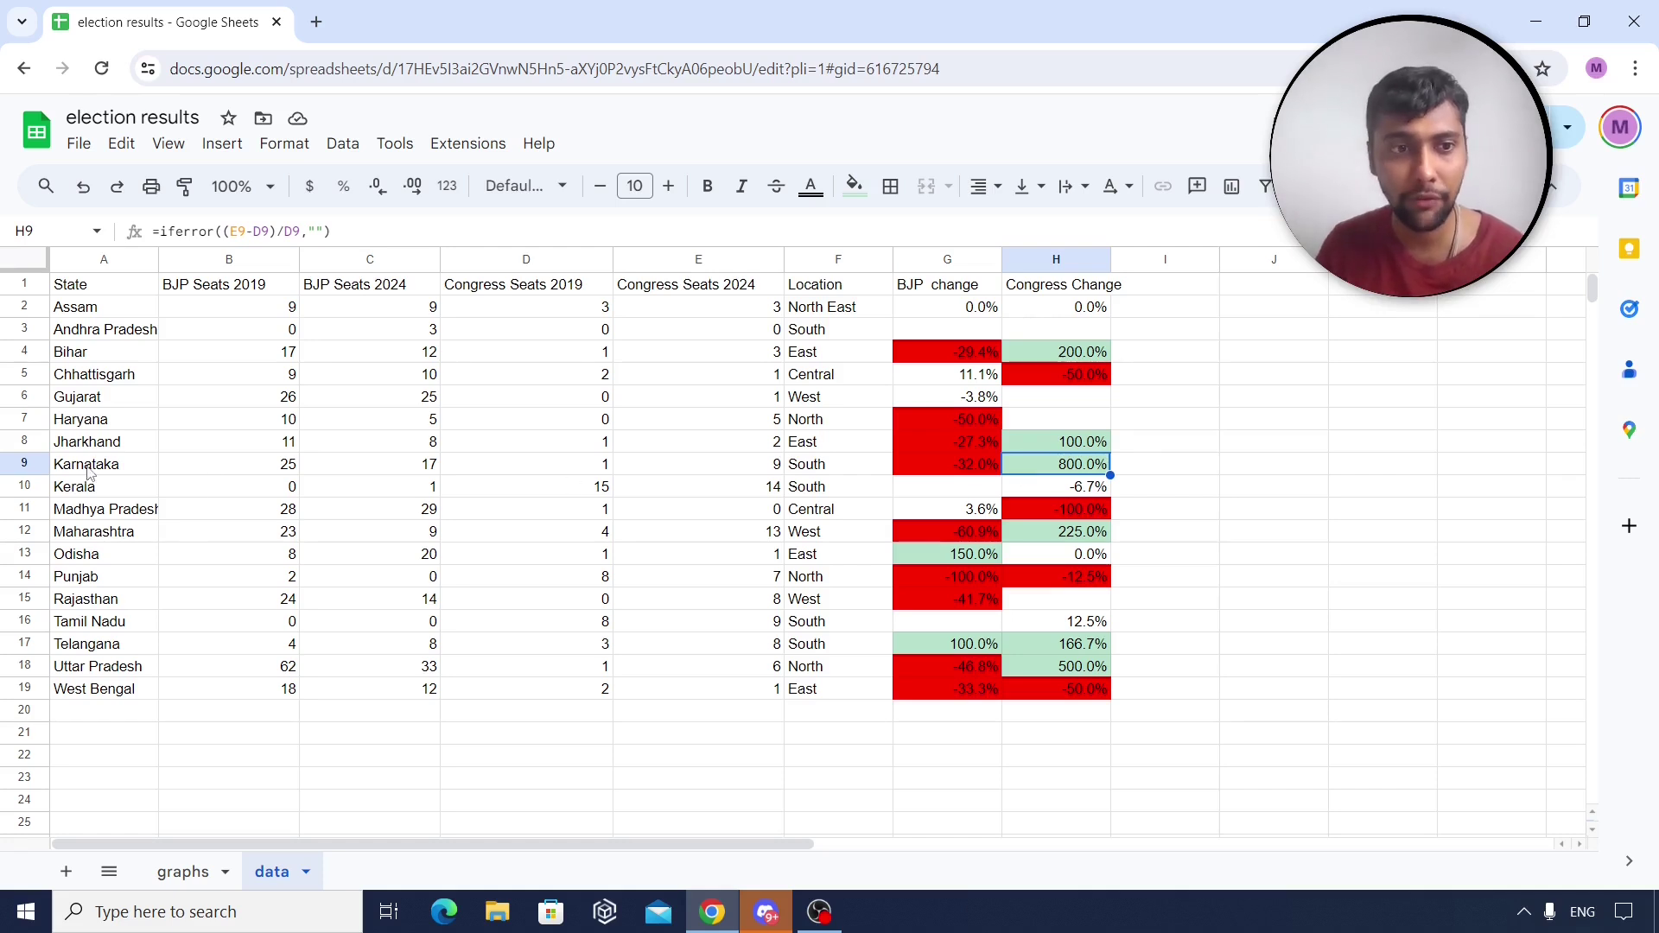
pyautogui.click(185, 871)
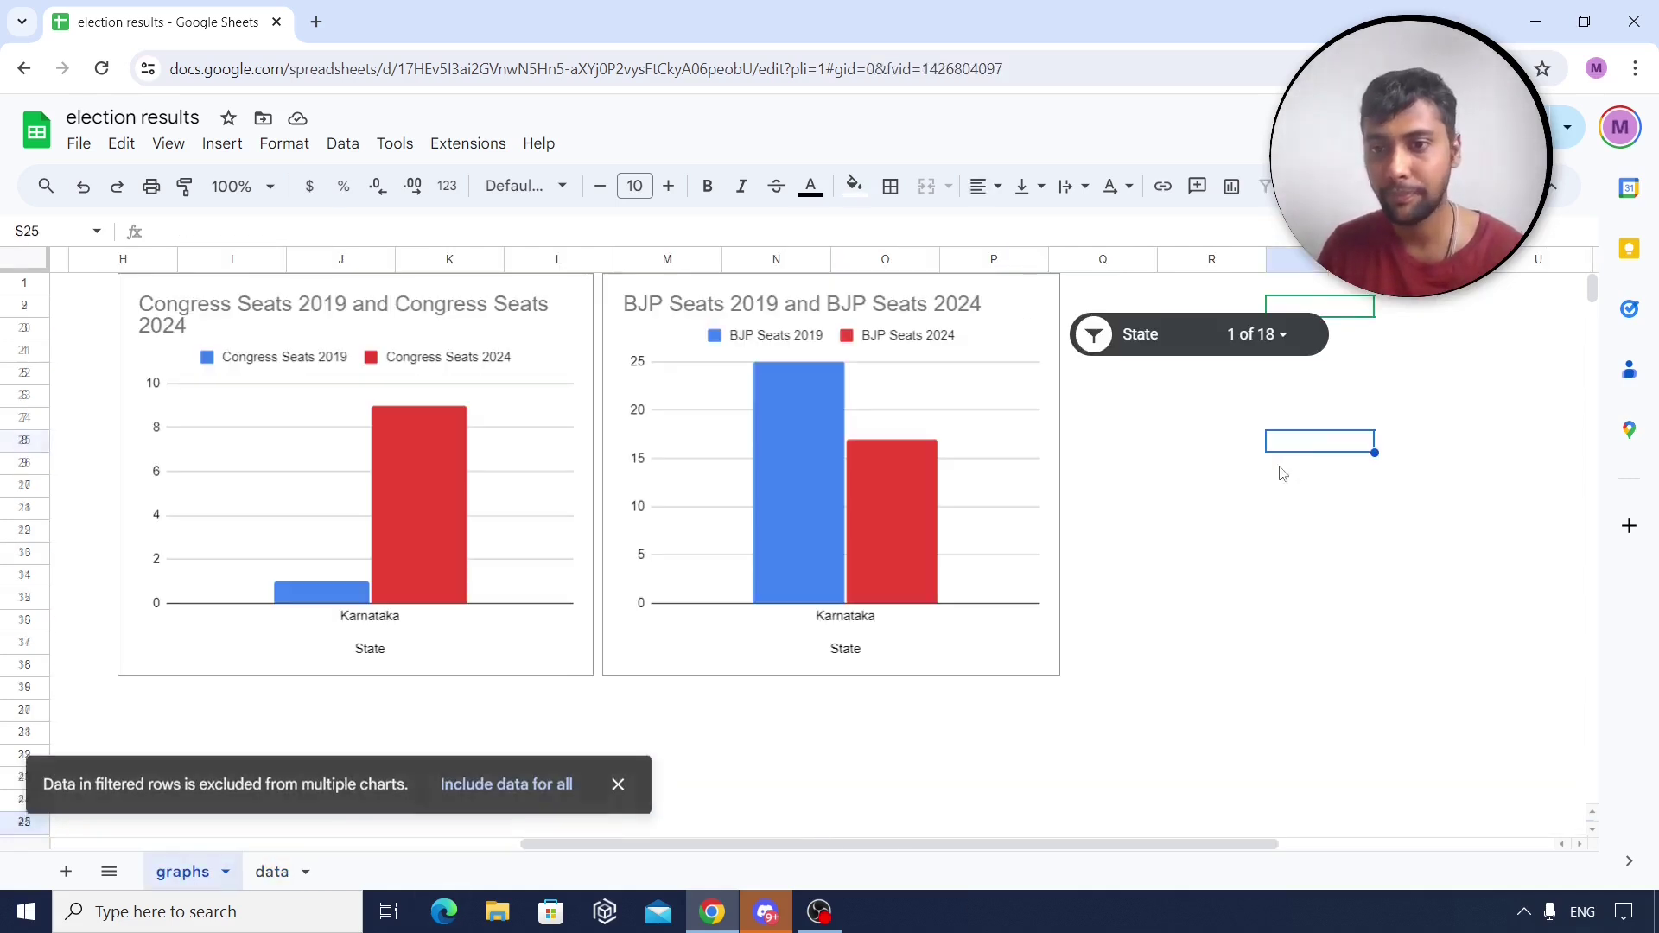
# Replace Karnataka with Madhya Pradesh as the only state selected in the State slicer and apply the filter.
pyautogui.click(1255, 334)
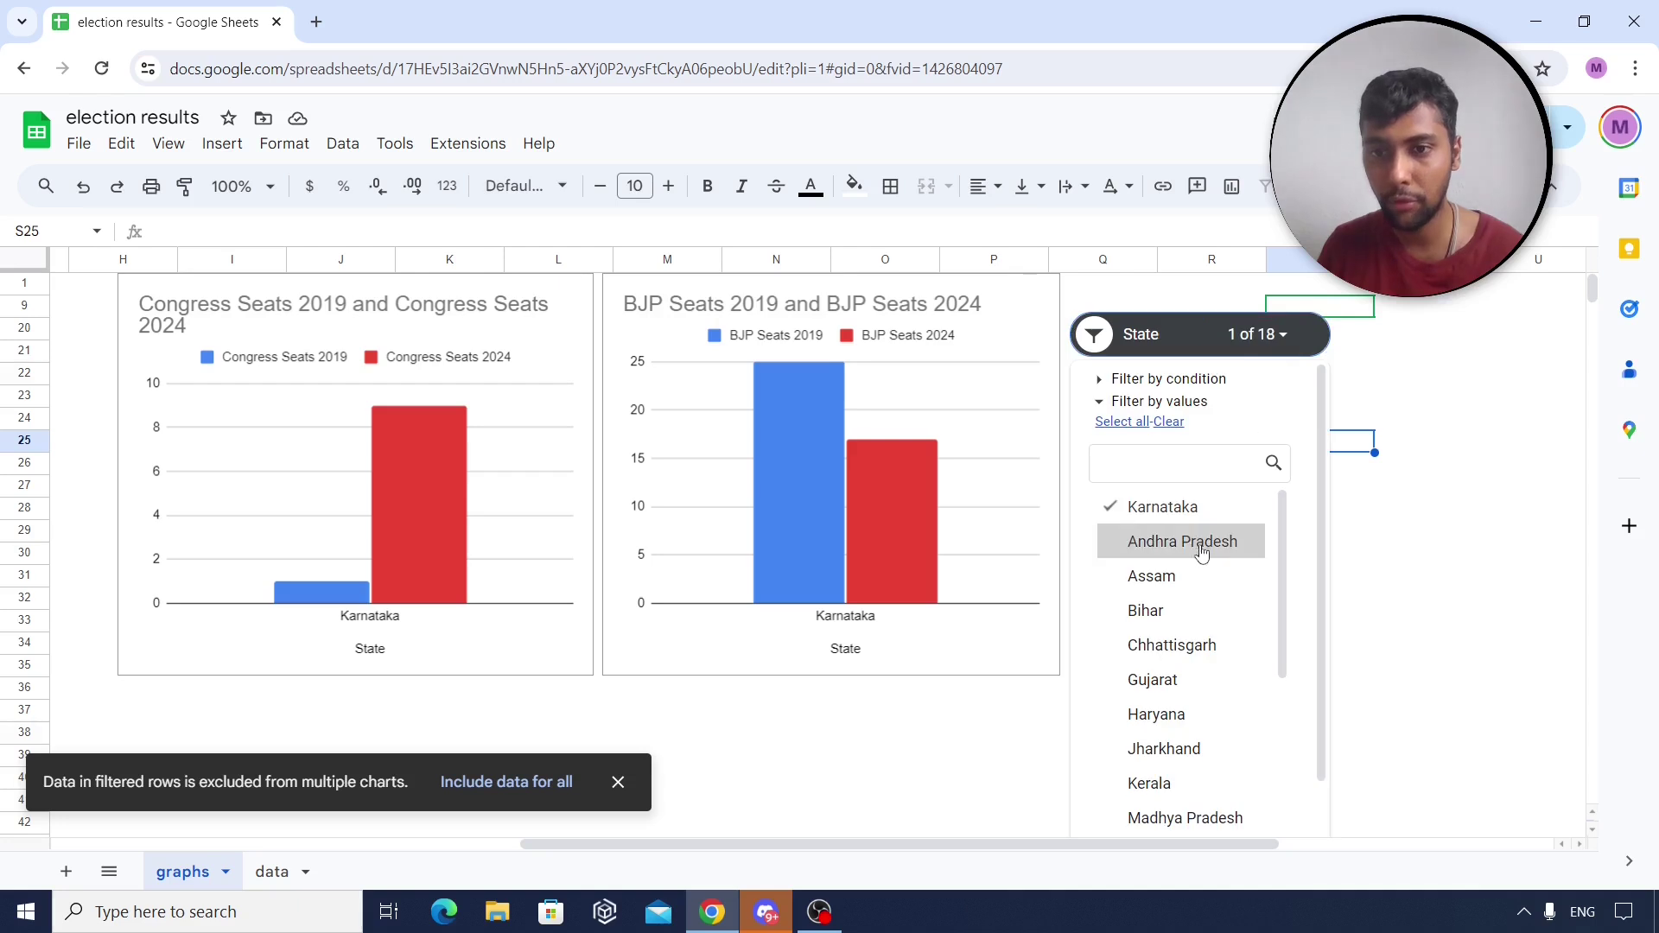
pyautogui.click(1115, 507)
pyautogui.scroll(-3, 1218, 588)
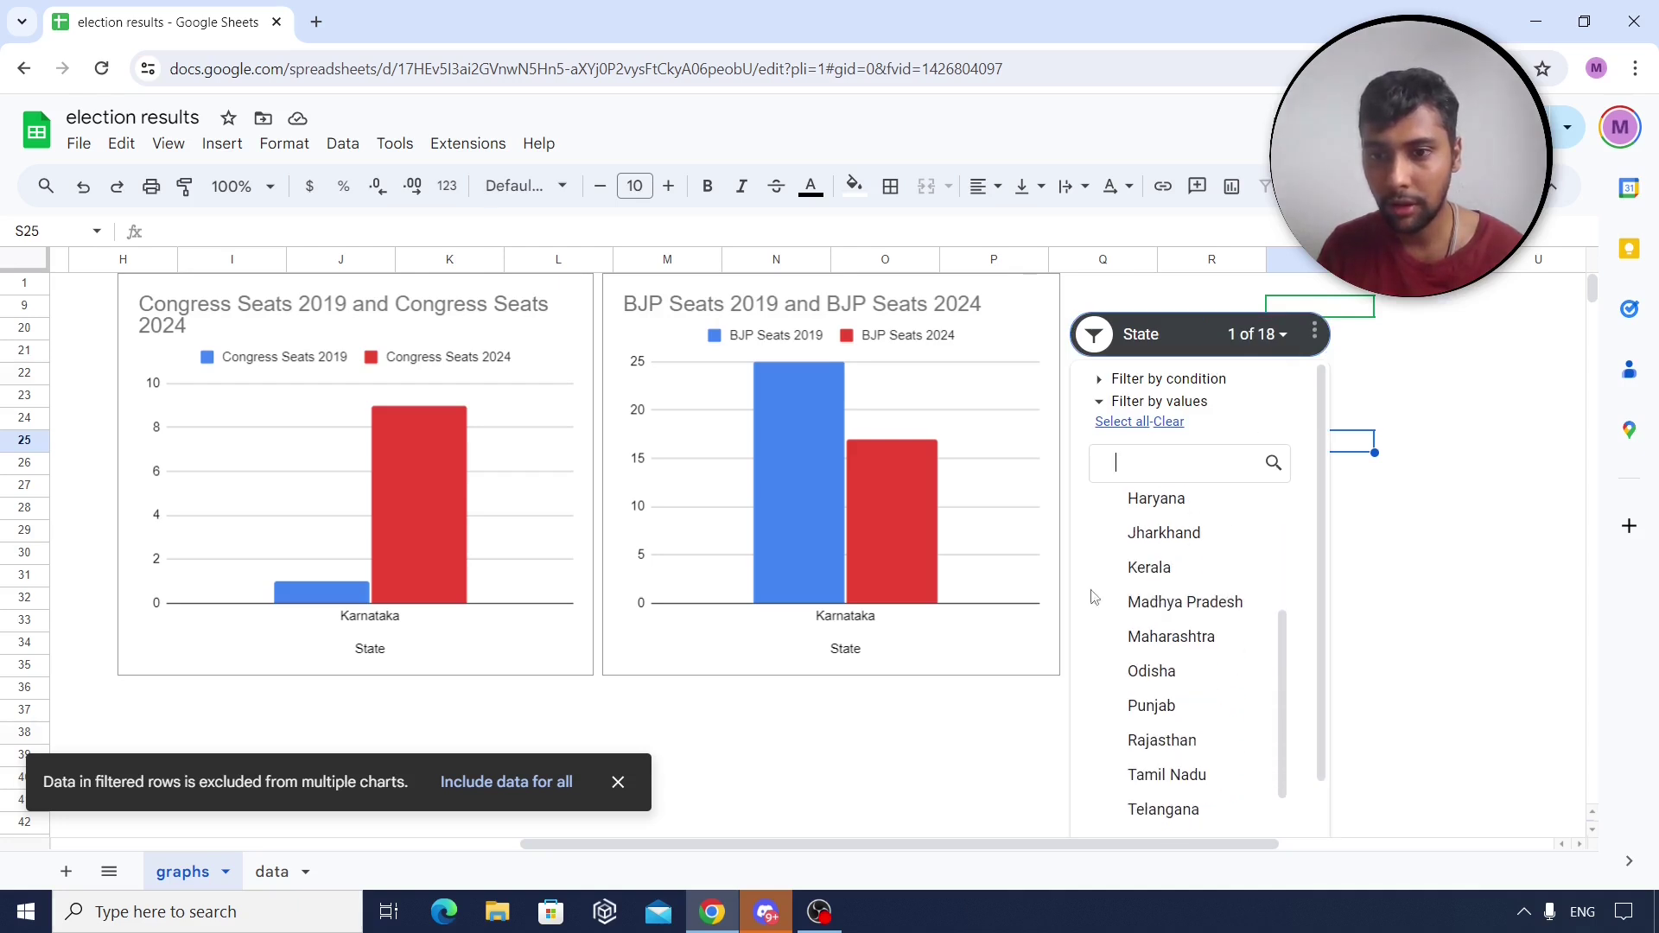
pyautogui.click(1116, 602)
pyautogui.scroll(-5, 1297, 639)
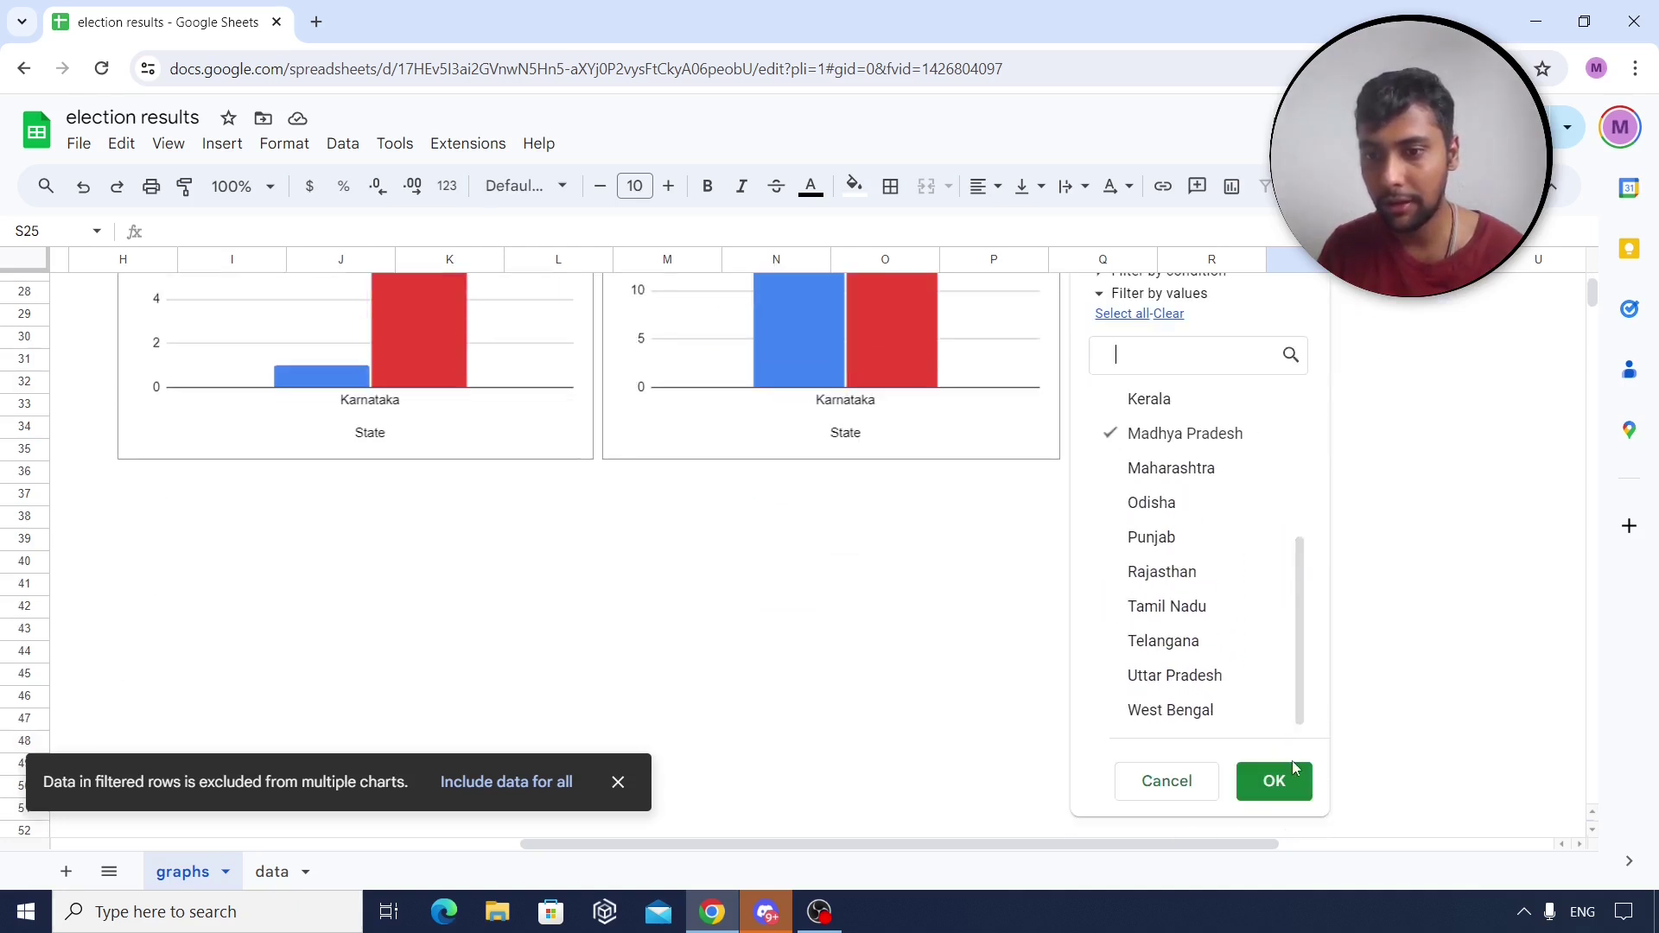
pyautogui.click(1283, 778)
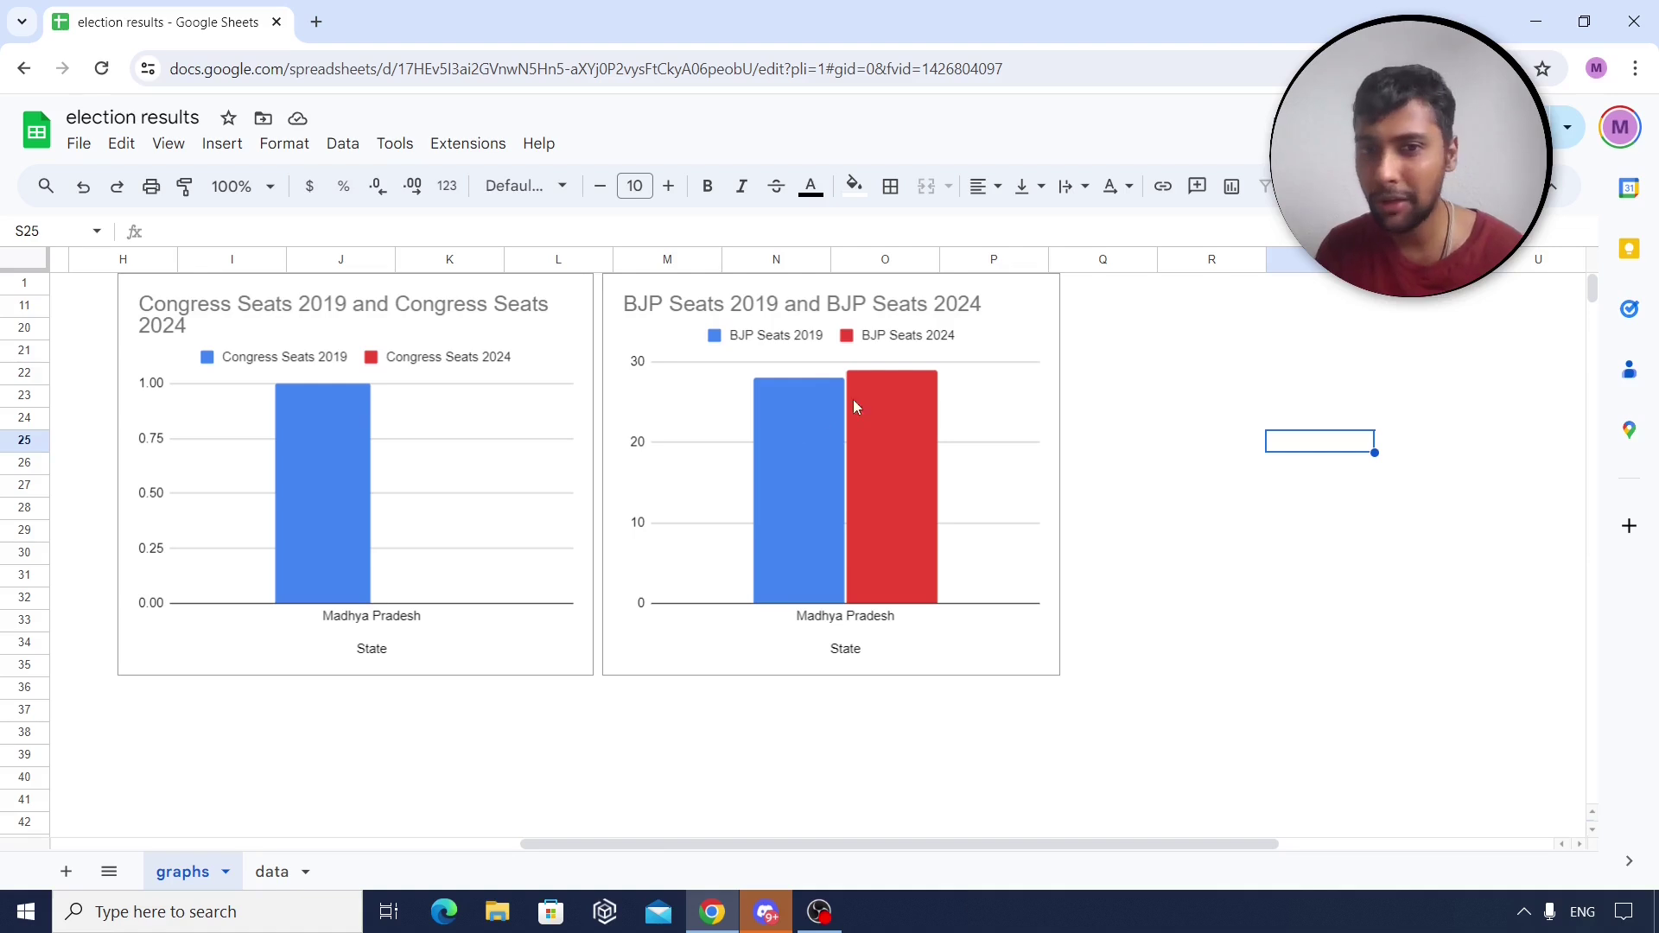
# Check Madhya Pradesh's BJP and Congress seat figures in B11:E11 on the data sheet, and return to the graphs sheet.
pyautogui.click(275, 873)
pyautogui.moveTo(266, 518); pyautogui.dragTo(371, 511)
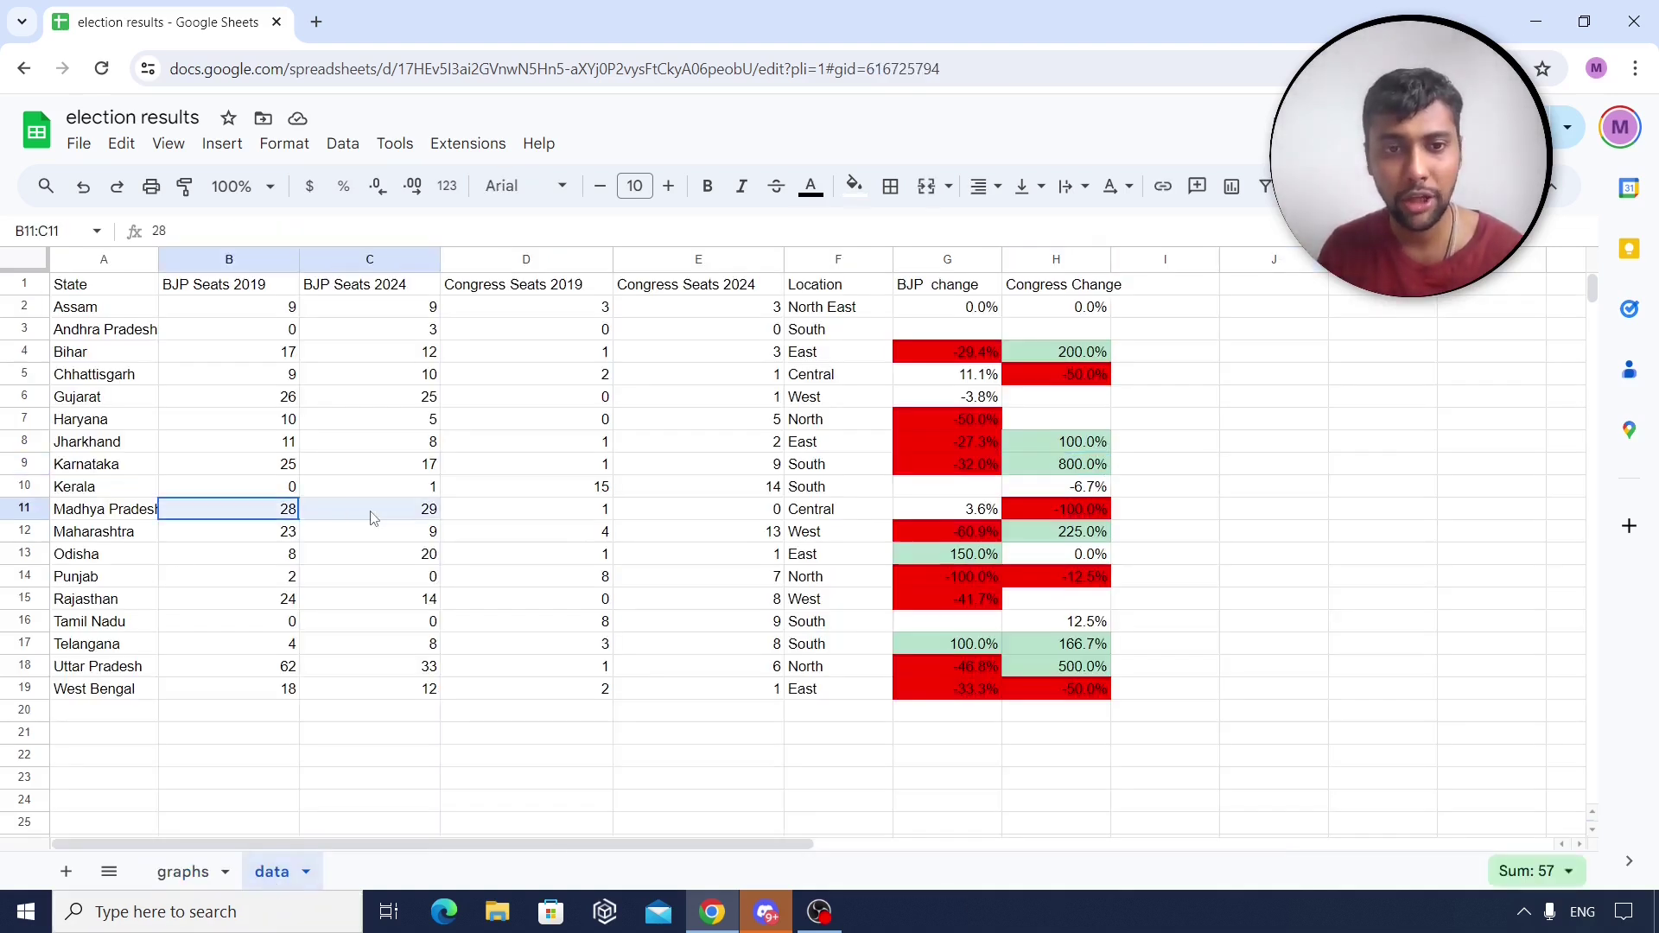
pyautogui.click(588, 513)
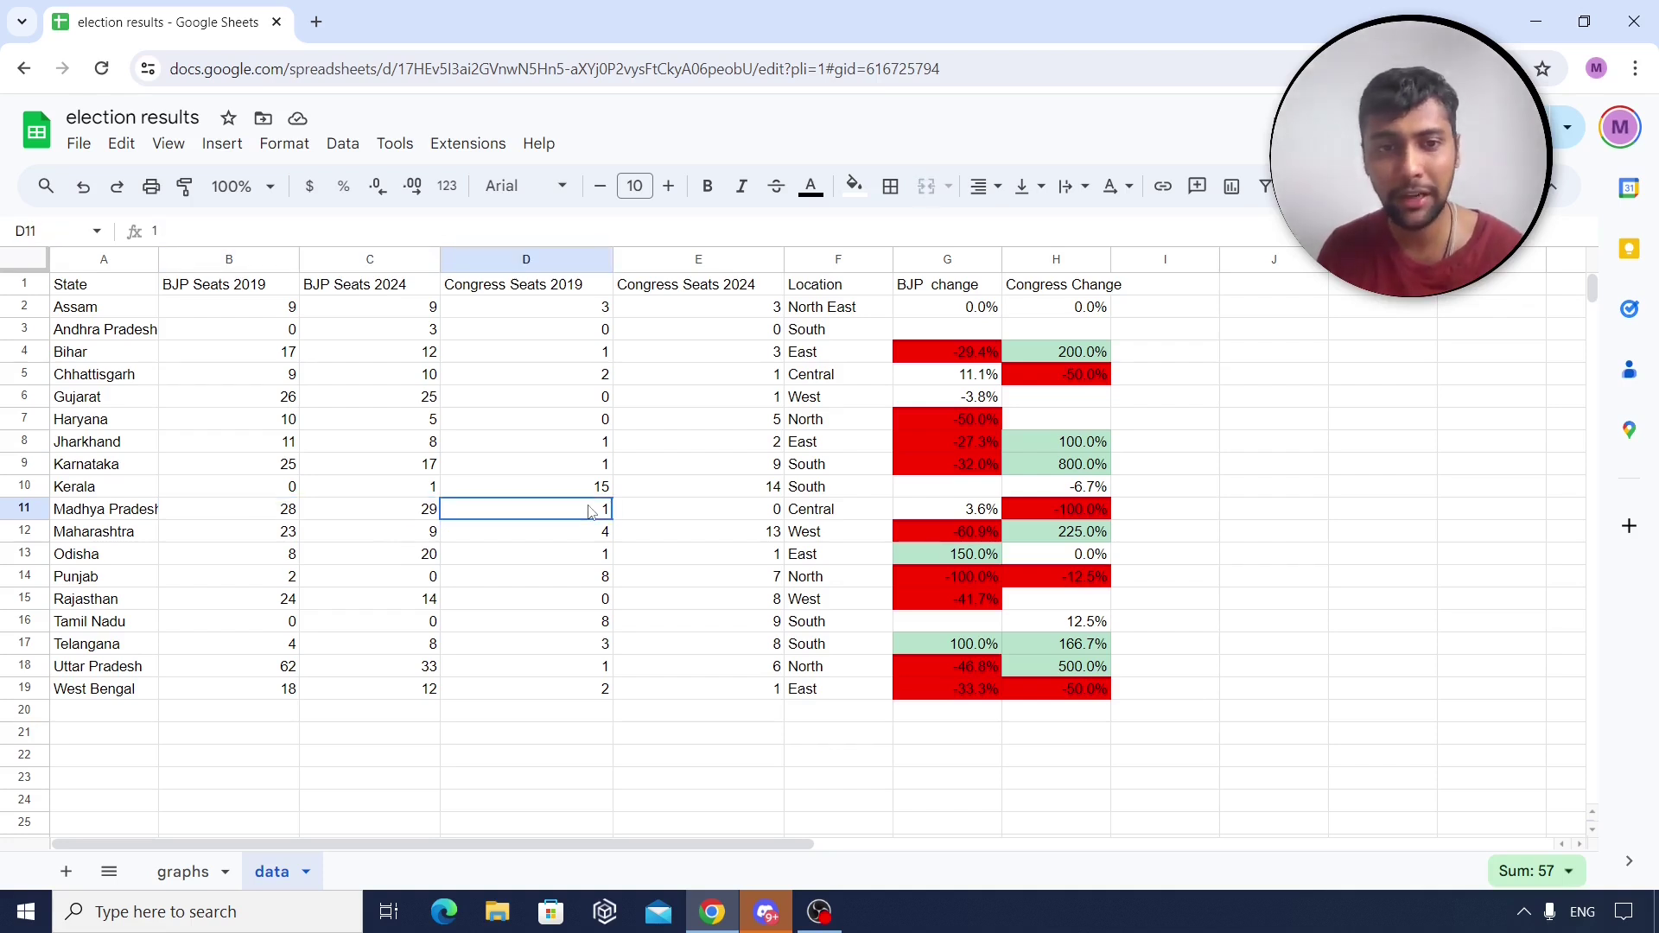
pyautogui.click(668, 517)
pyautogui.click(590, 513)
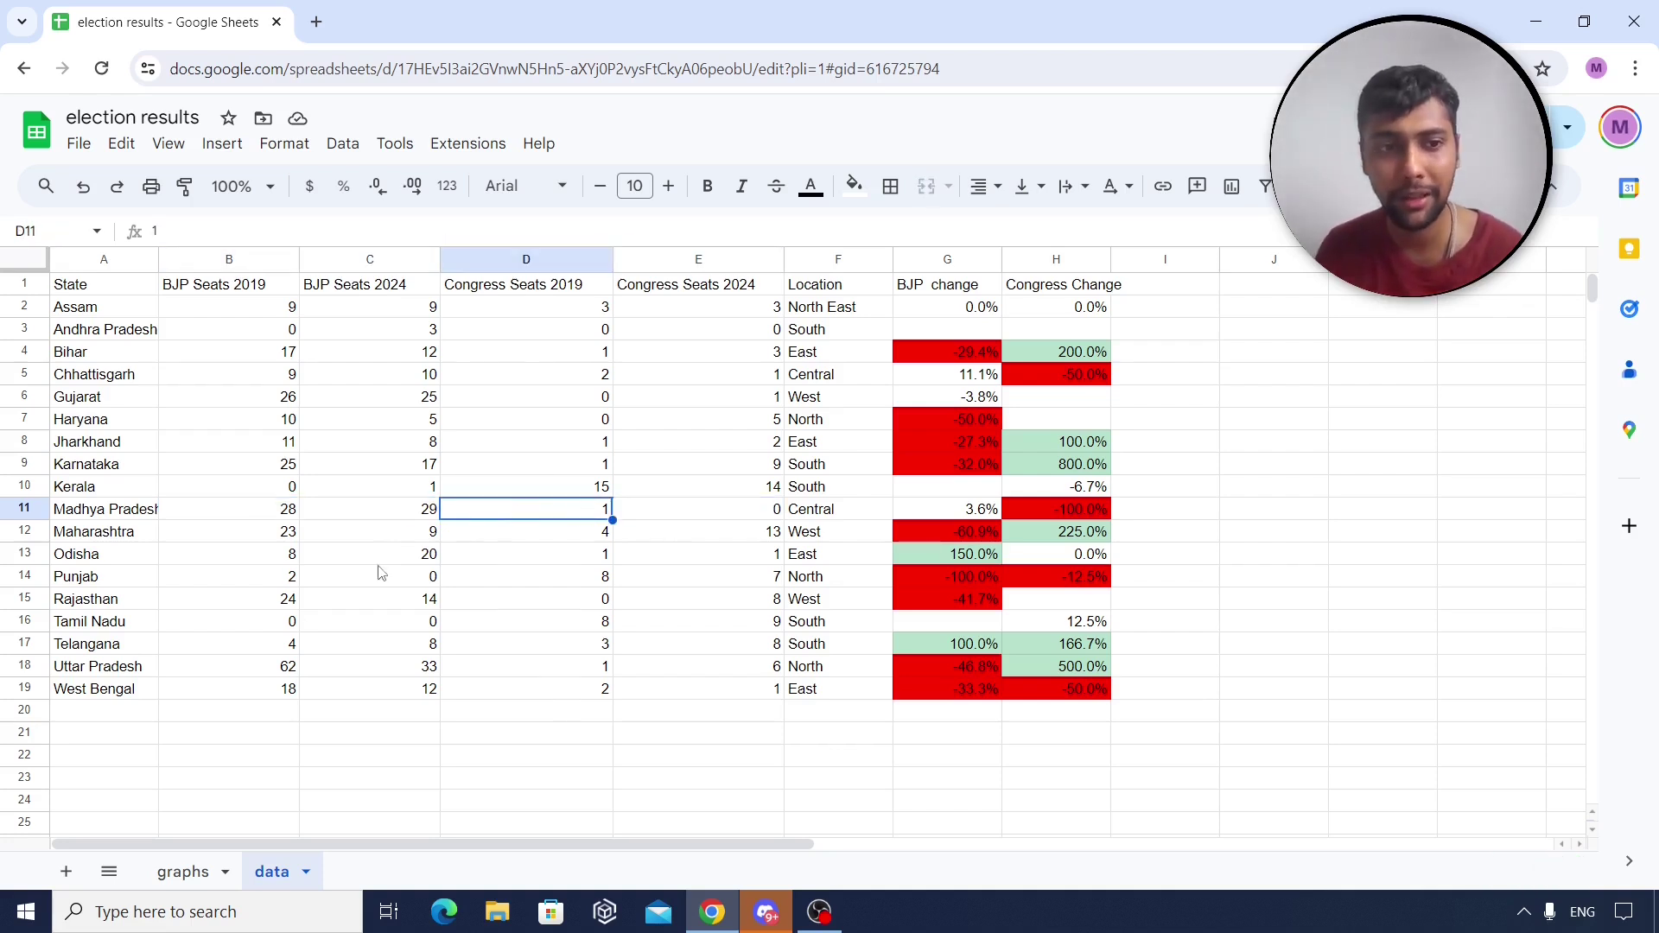
pyautogui.click(183, 873)
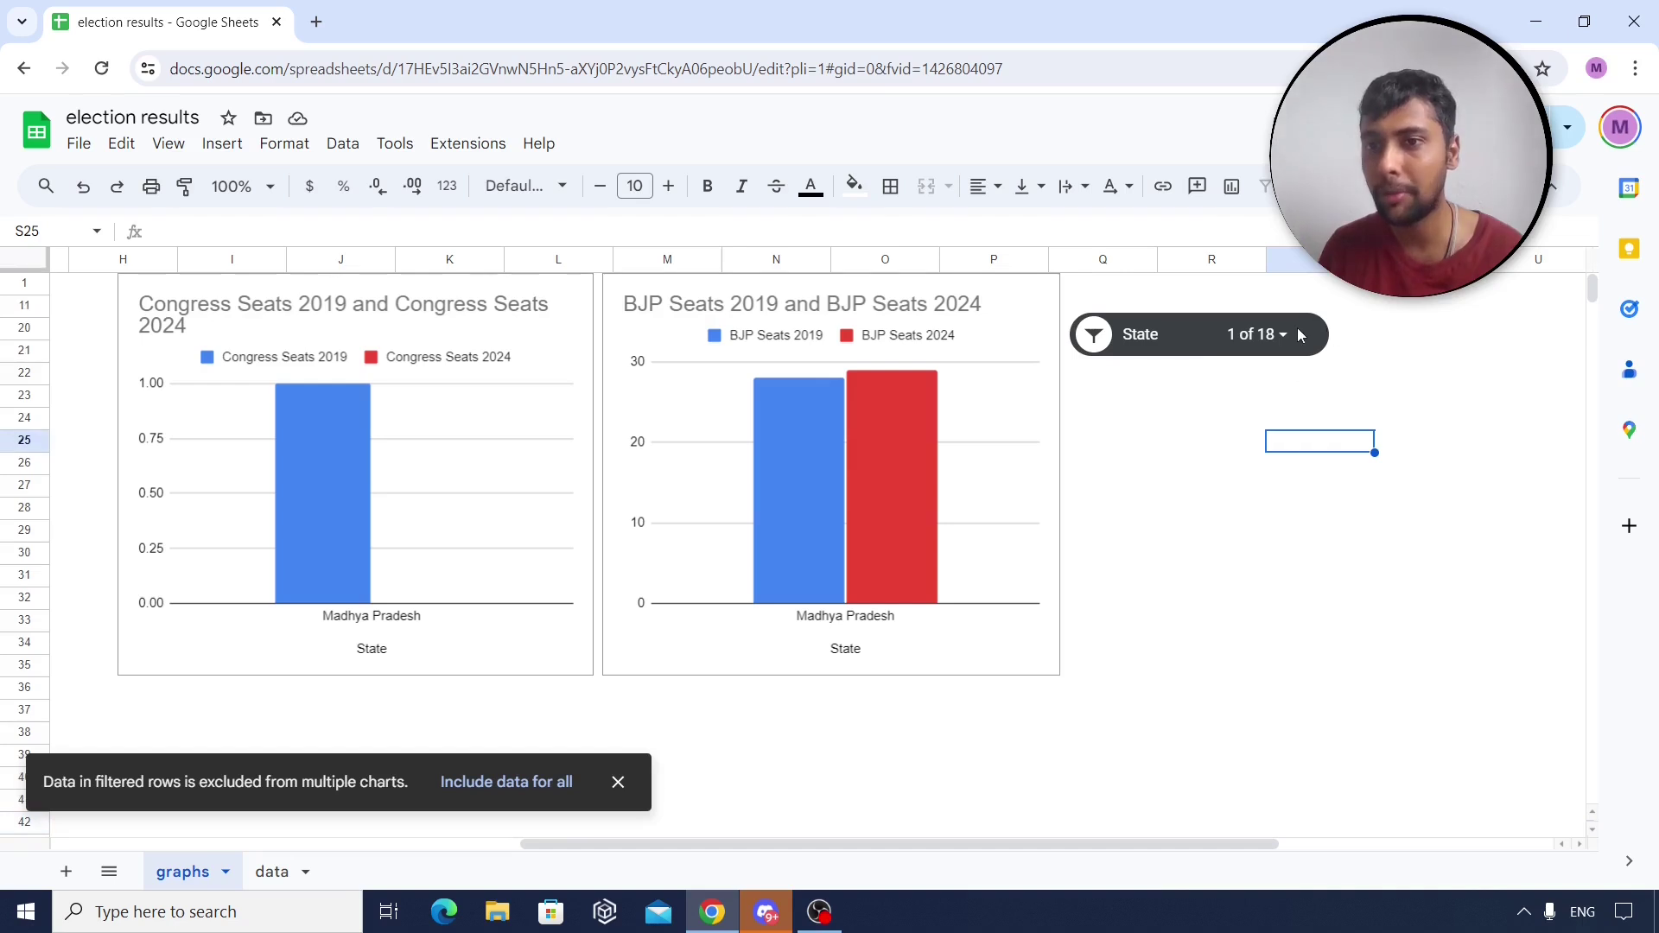
# Filter the Congress and BJP seat charts to Maharashtra only, deselecting Madhya Pradesh in the State slicer.
pyautogui.click(1271, 335)
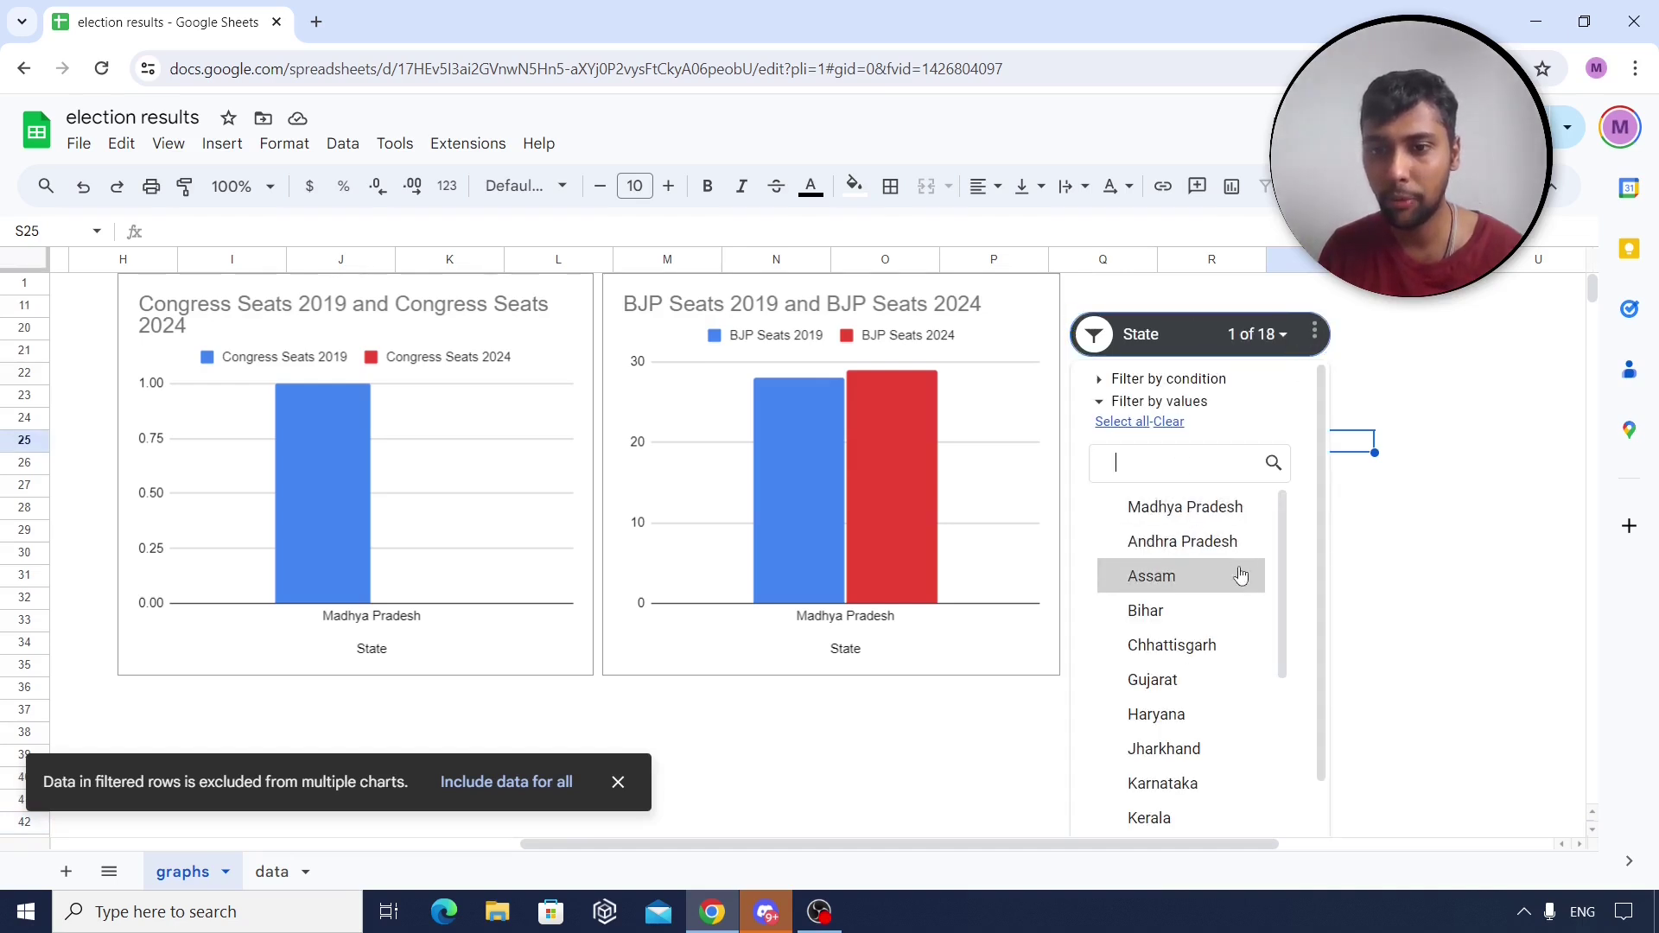
pyautogui.scroll(-3, 1240, 597)
pyautogui.click(1115, 646)
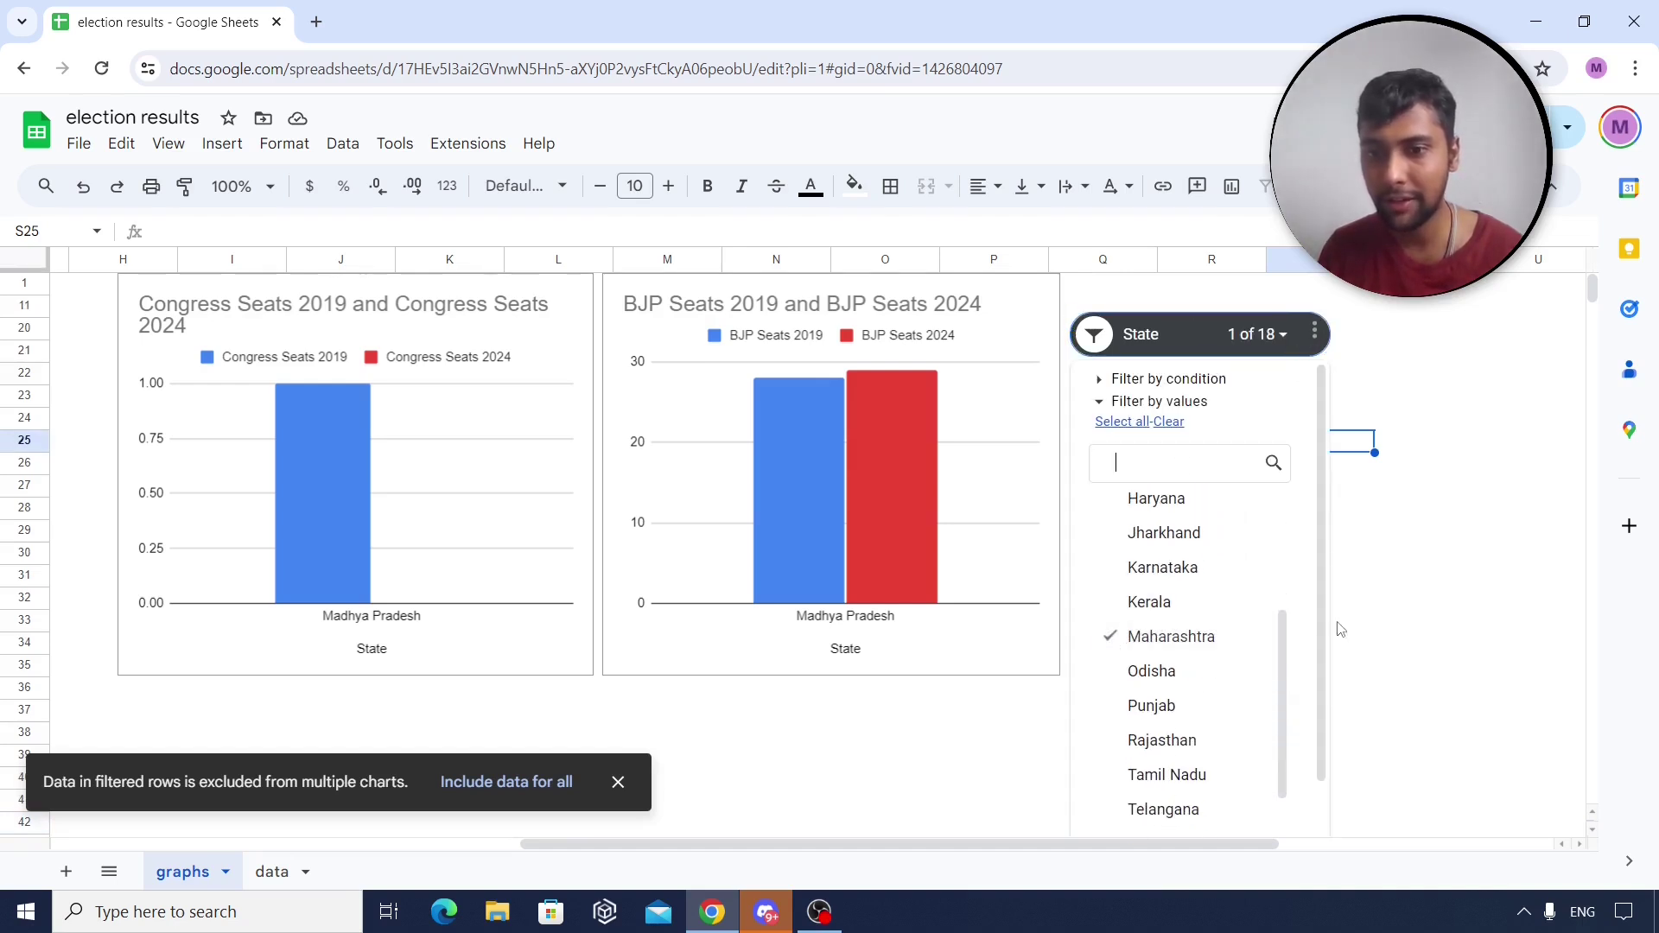
pyautogui.scroll(-4, 1339, 629)
pyautogui.click(1111, 643)
pyautogui.scroll(5, 1081, 618)
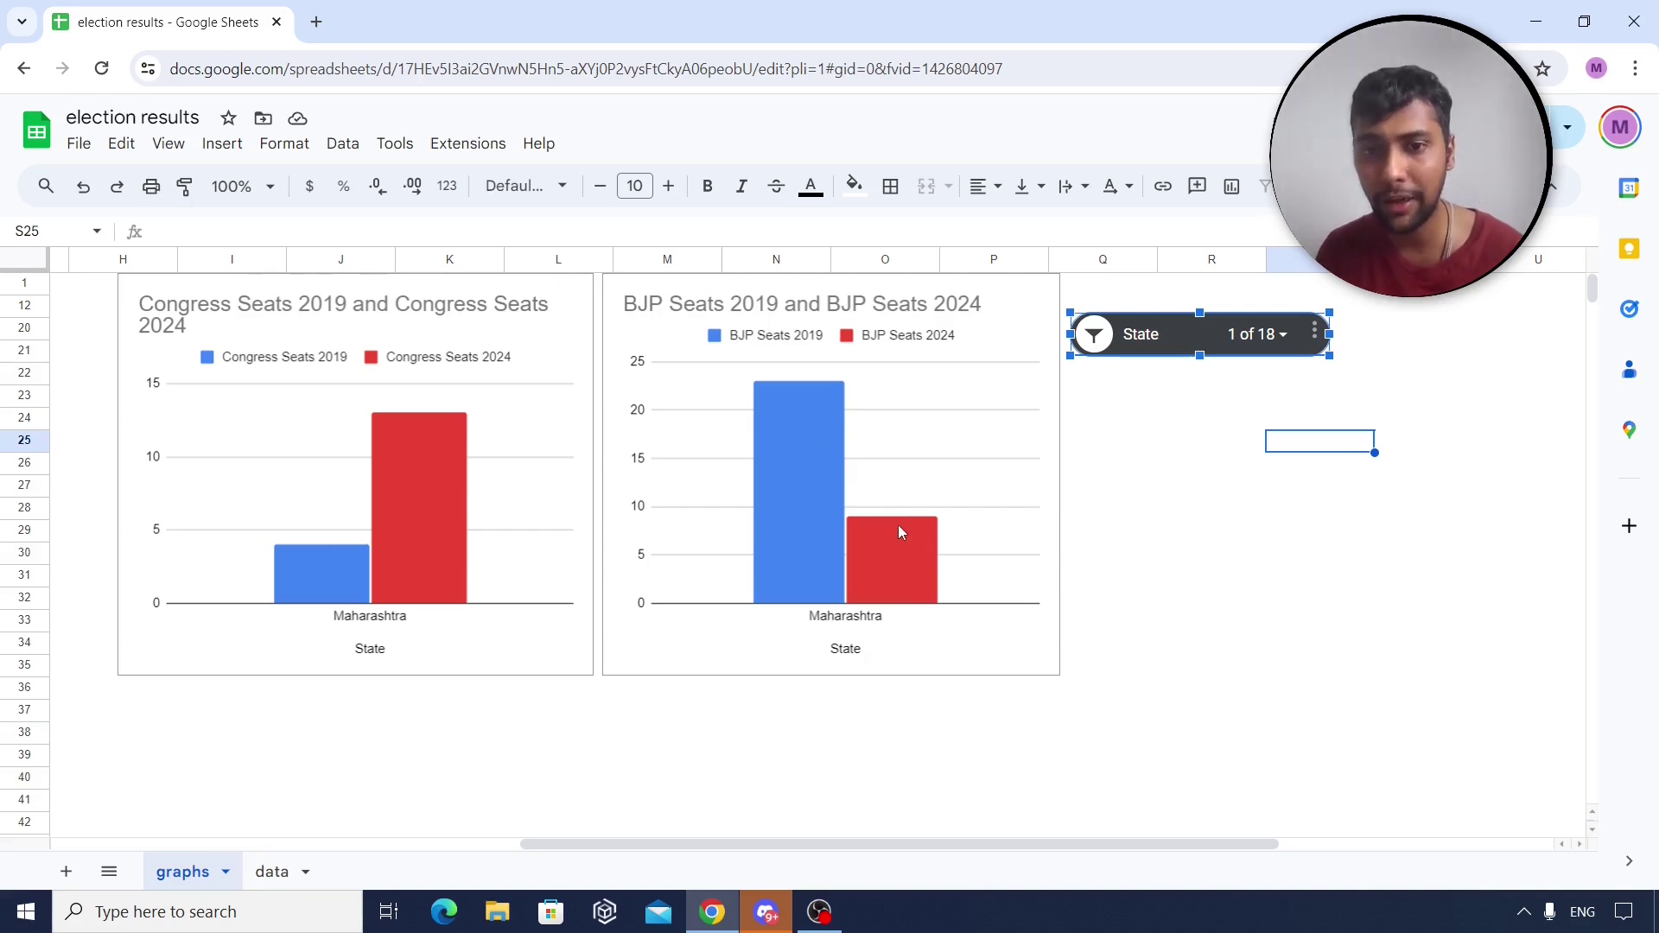
# Check Maharashtra's BJP and Congress seats in B12:E12 and its BJP change in G12 on the data sheet.
pyautogui.click(275, 872)
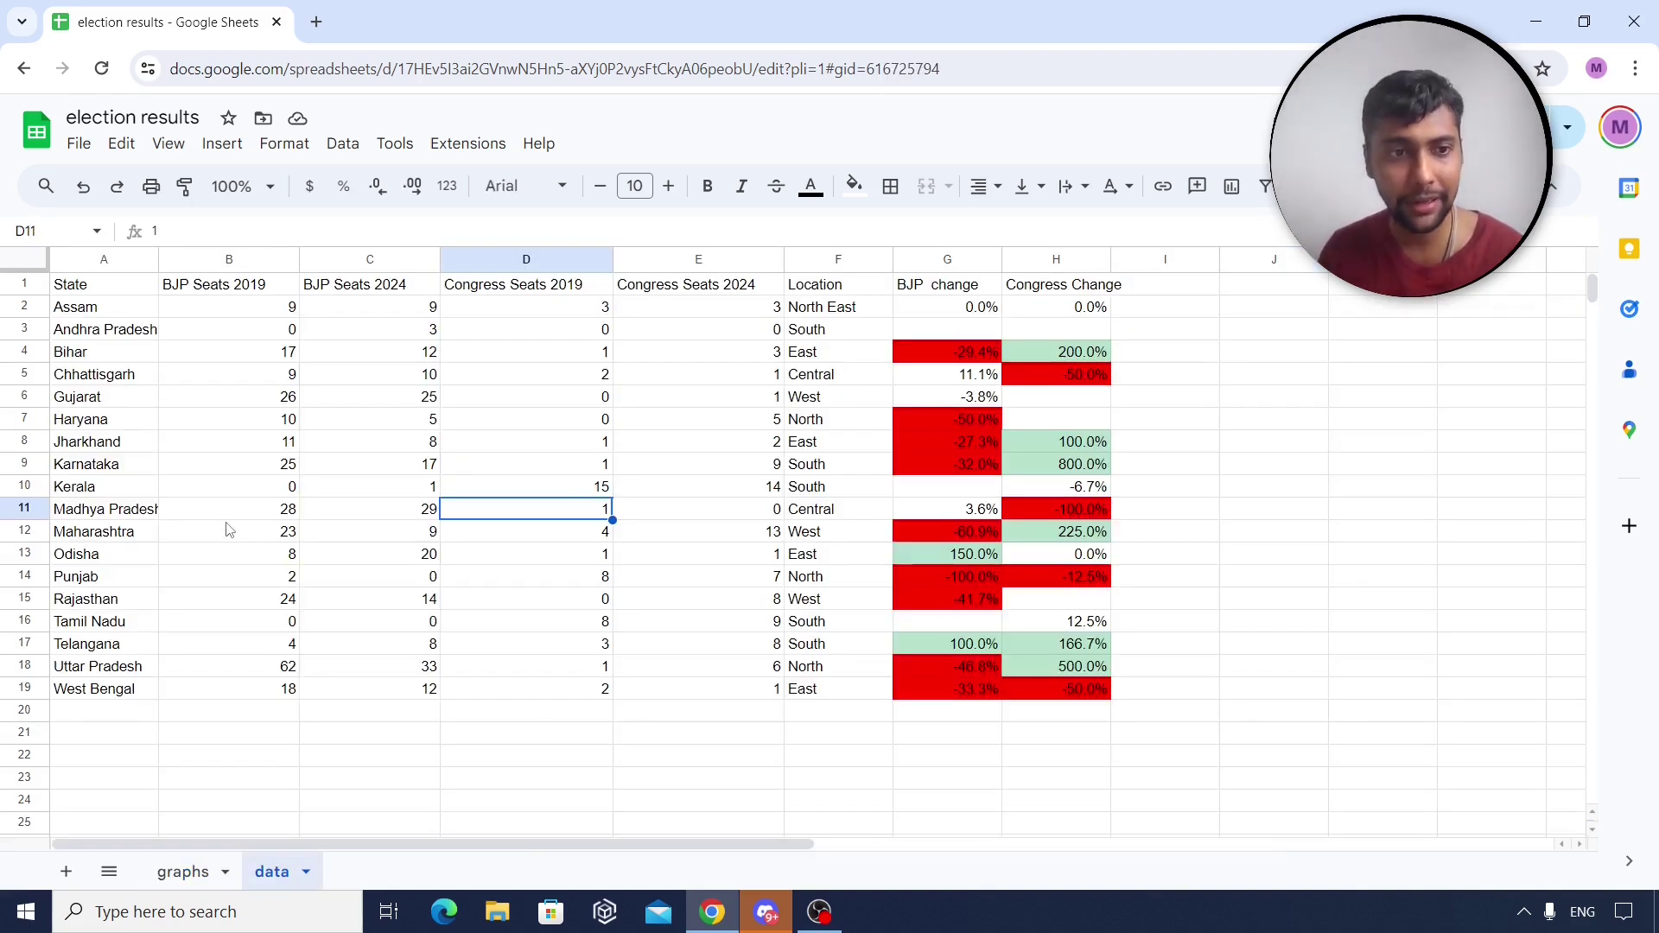
pyautogui.click(256, 539)
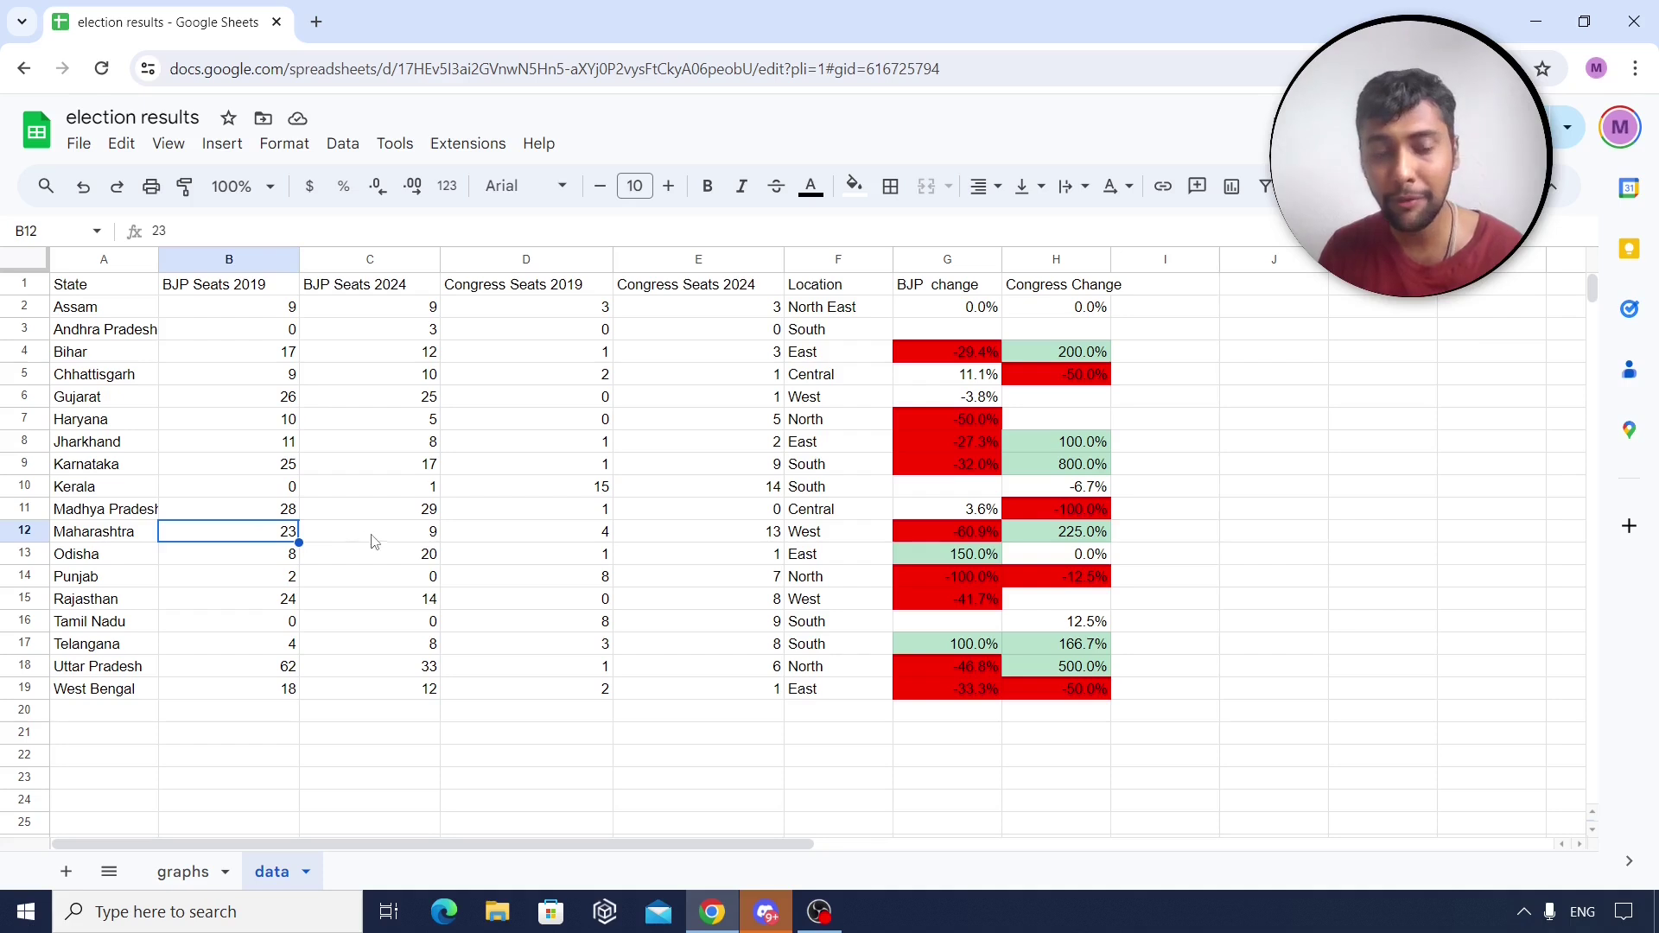
pyautogui.click(394, 539)
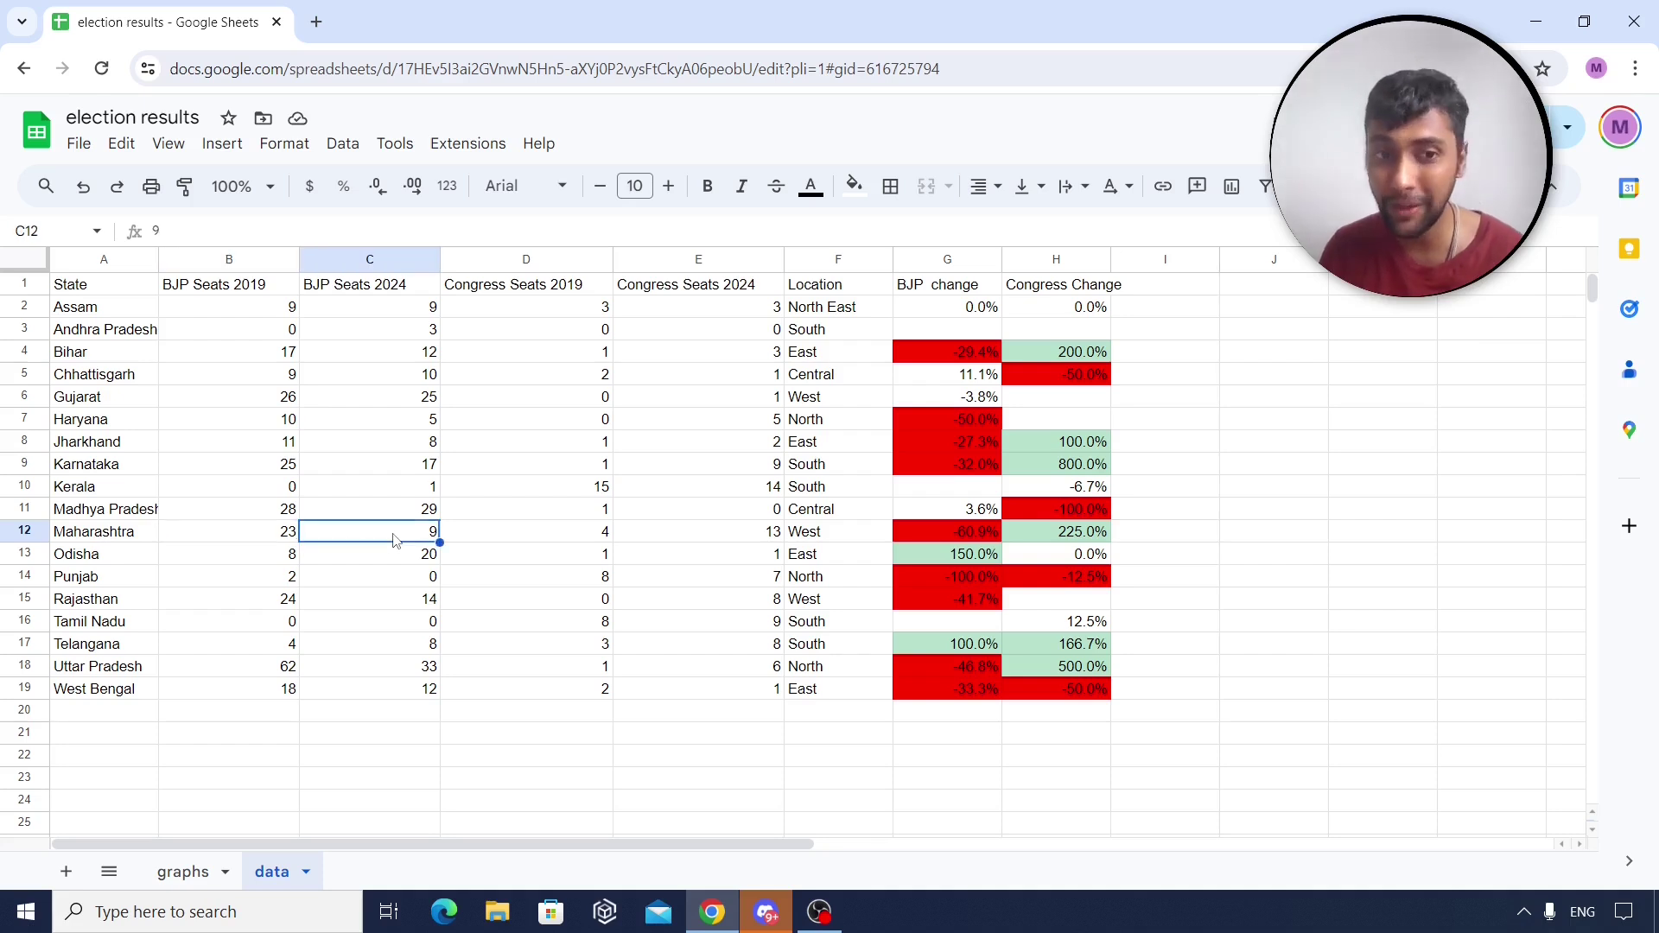
pyautogui.click(568, 540)
pyautogui.click(721, 540)
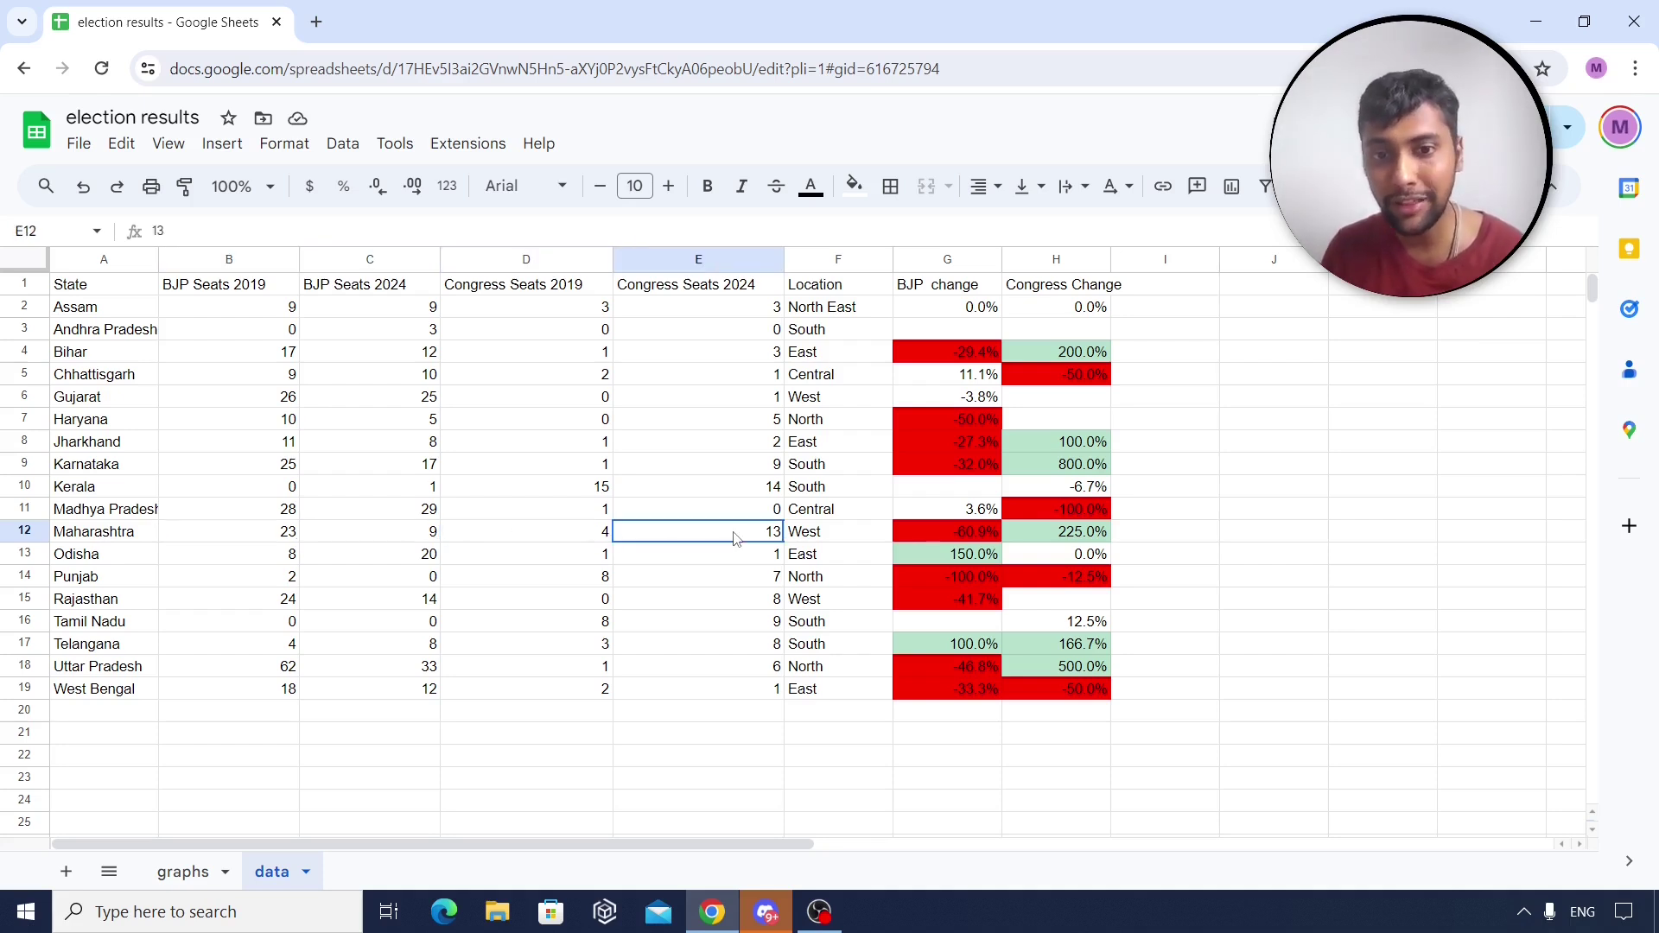
pyautogui.click(971, 536)
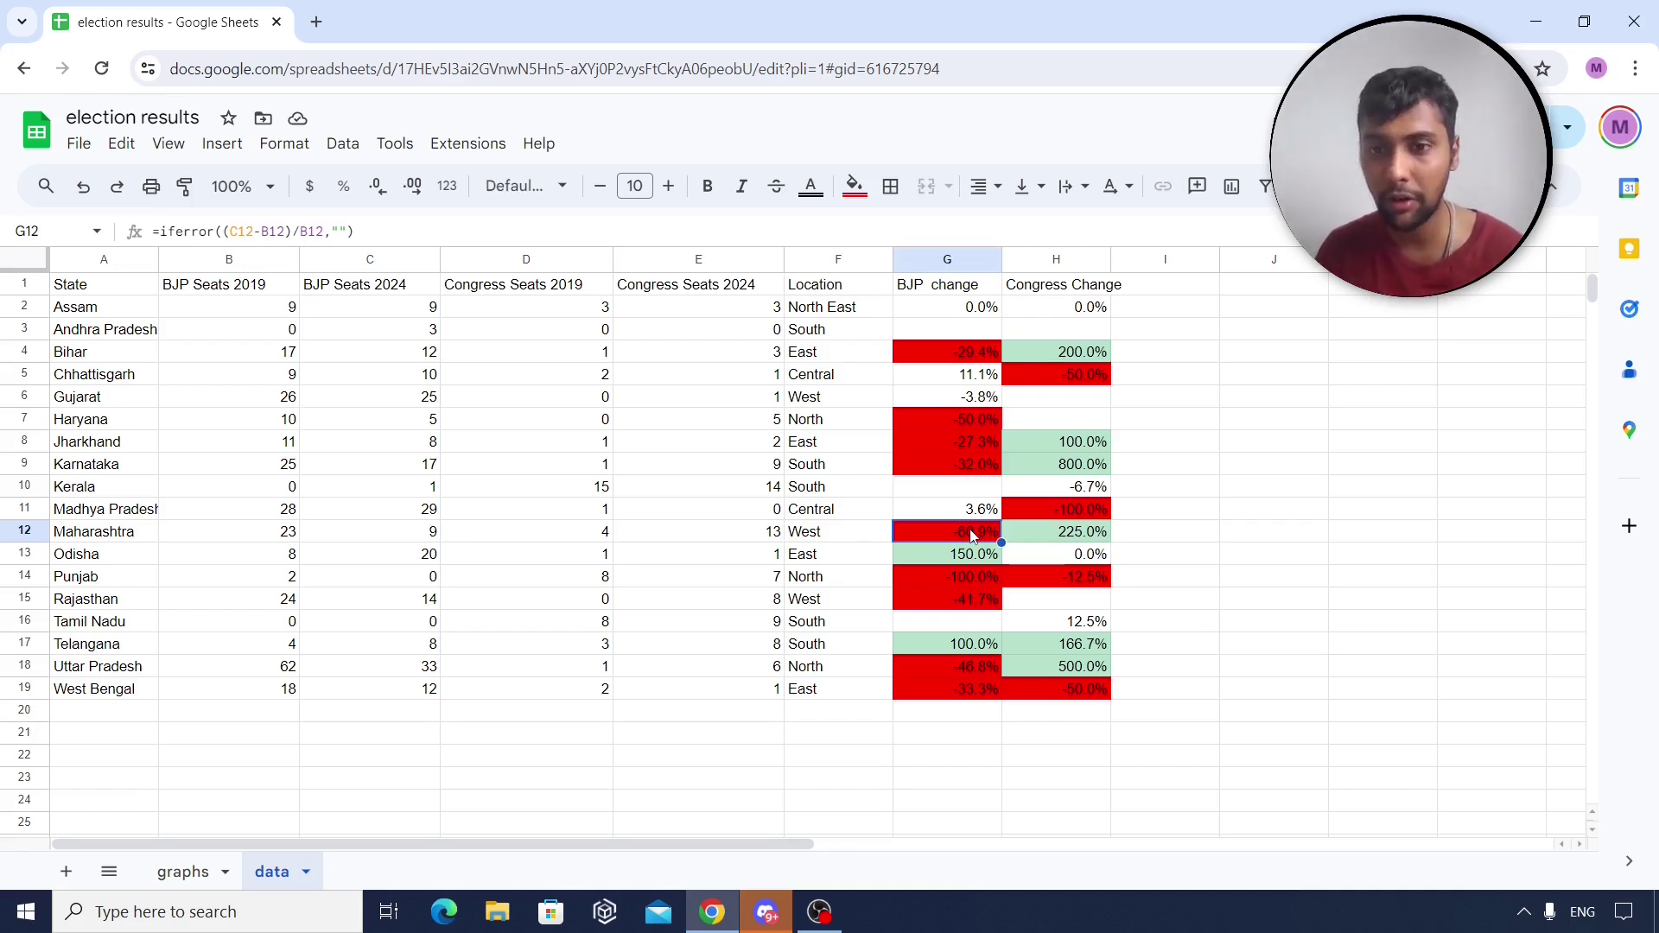
# Check Maharashtra's Congress change in H12 against the seats in D12:E12 and B12:C12, and return to the graphs sheet.
pyautogui.click(1086, 538)
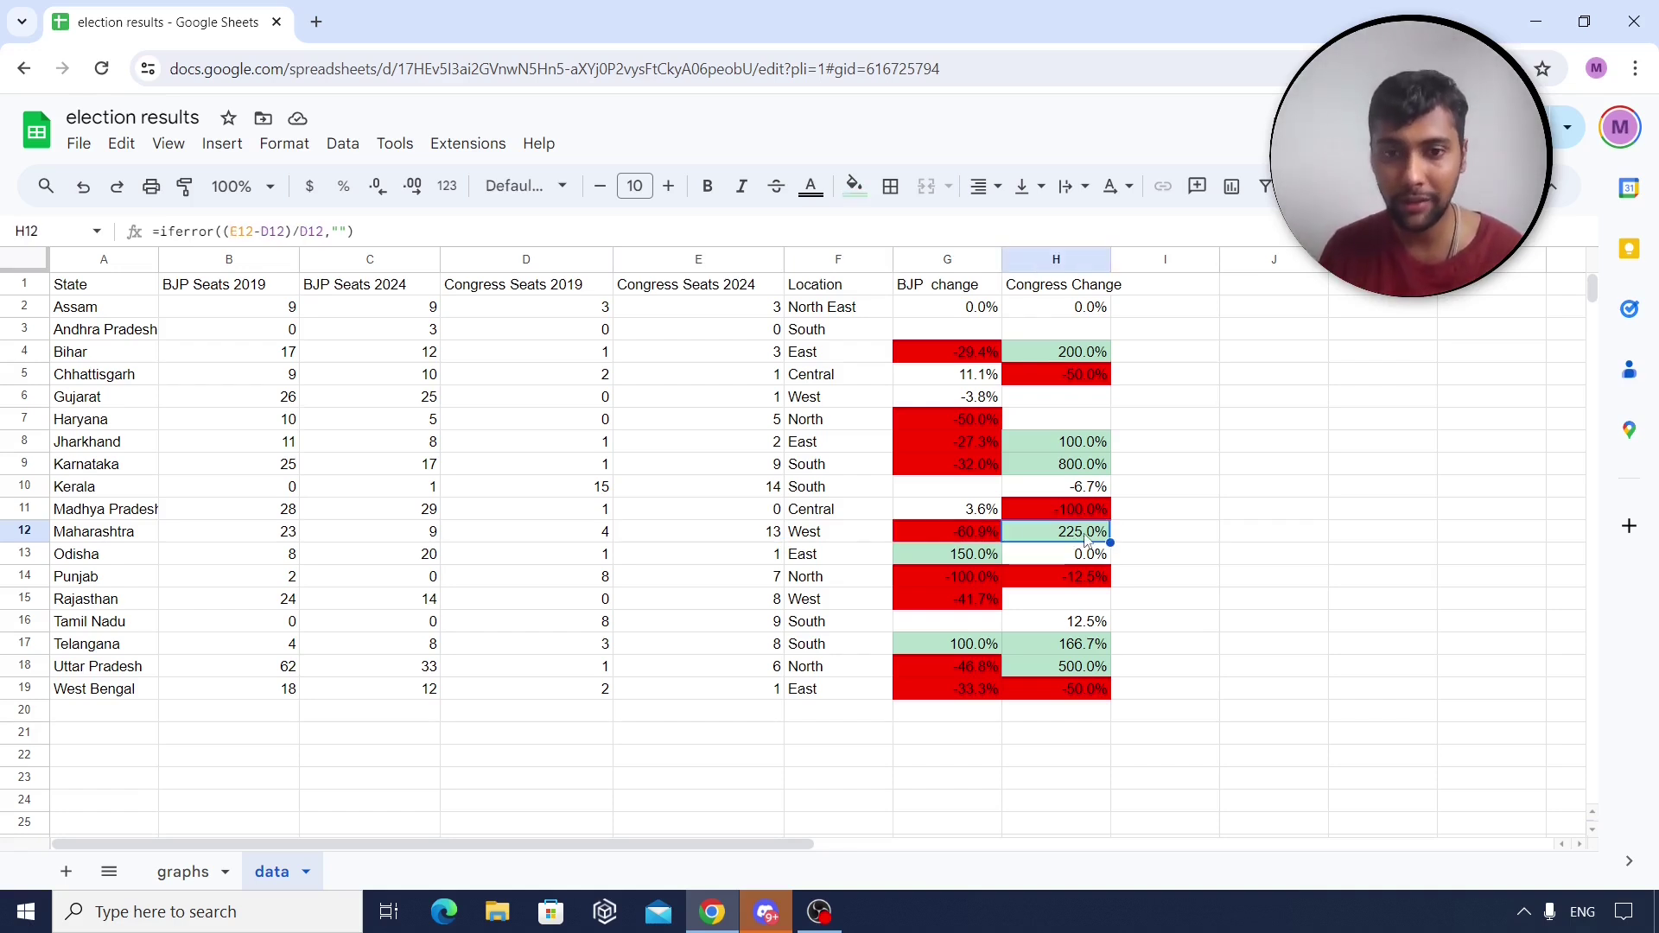
pyautogui.moveTo(604, 531); pyautogui.dragTo(696, 524)
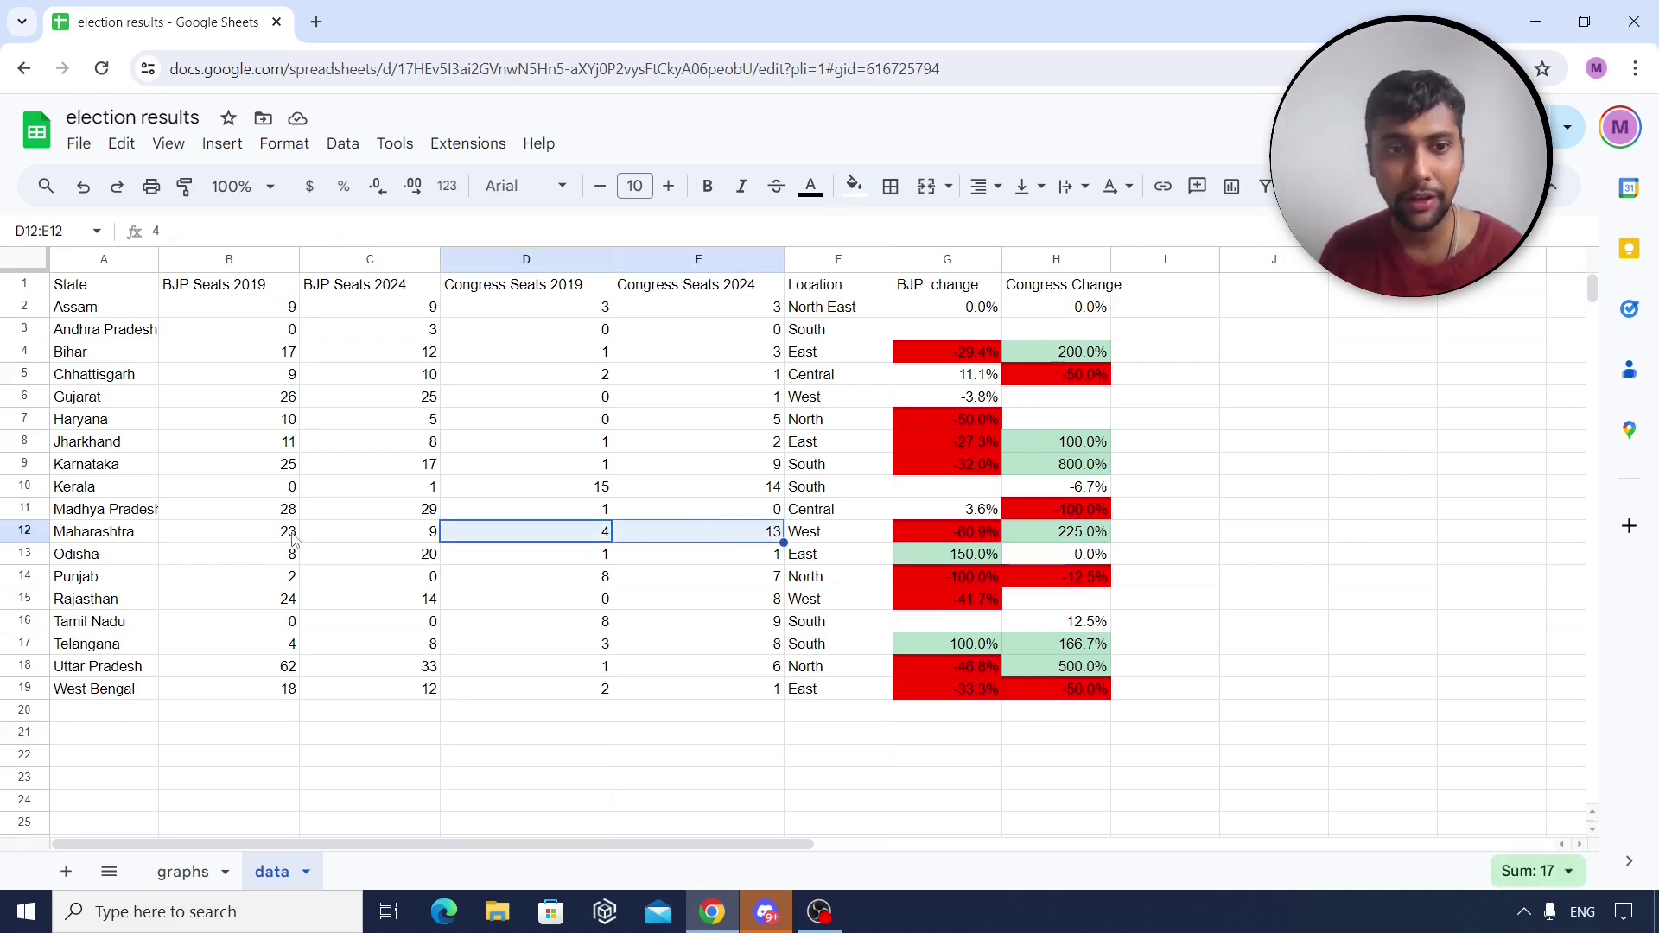
pyautogui.moveTo(293, 540); pyautogui.dragTo(353, 535)
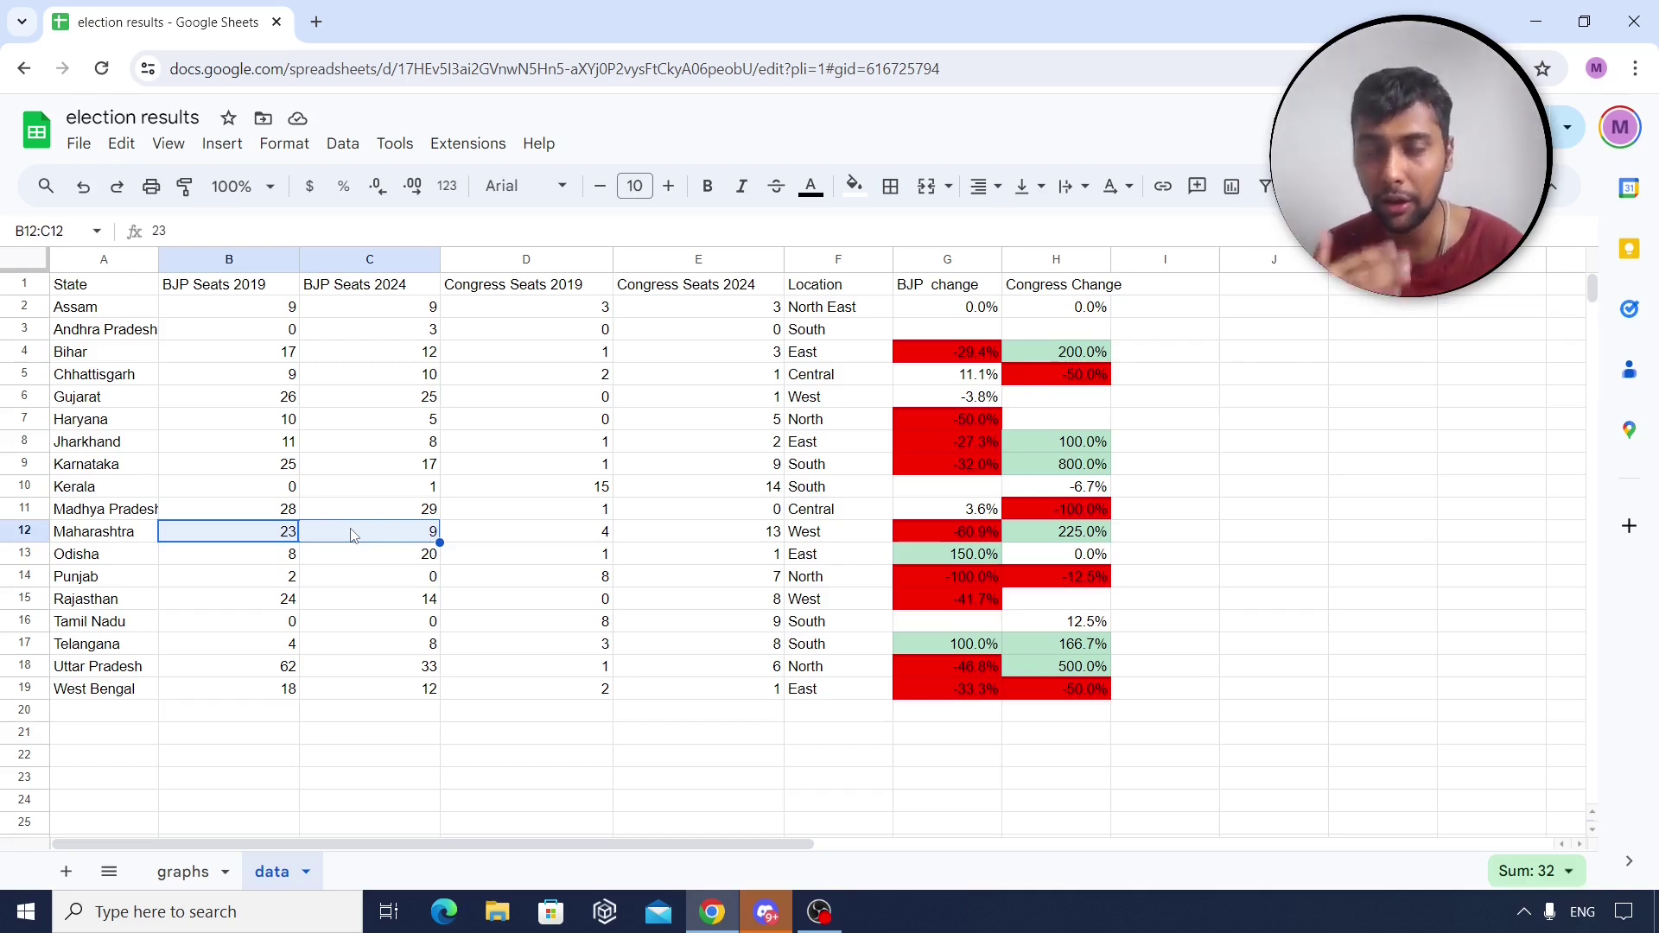
pyautogui.click(183, 872)
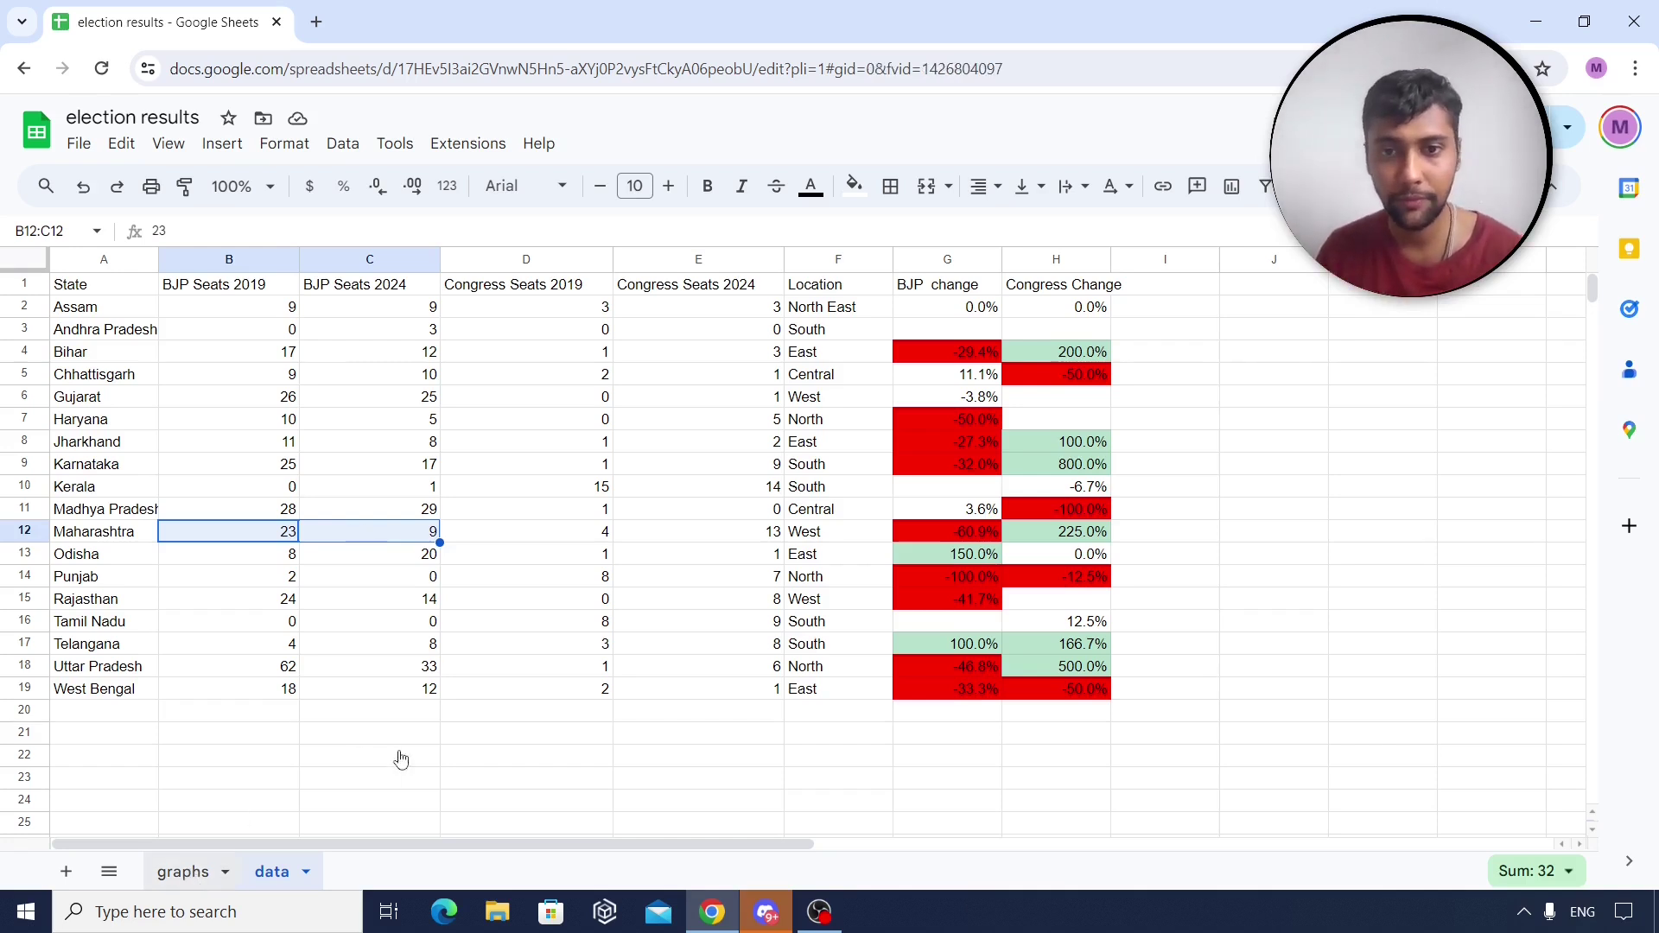
# Filter the Congress and BJP seat charts to Odisha only, deselecting Maharashtra in the State slicer.
pyautogui.click(1286, 344)
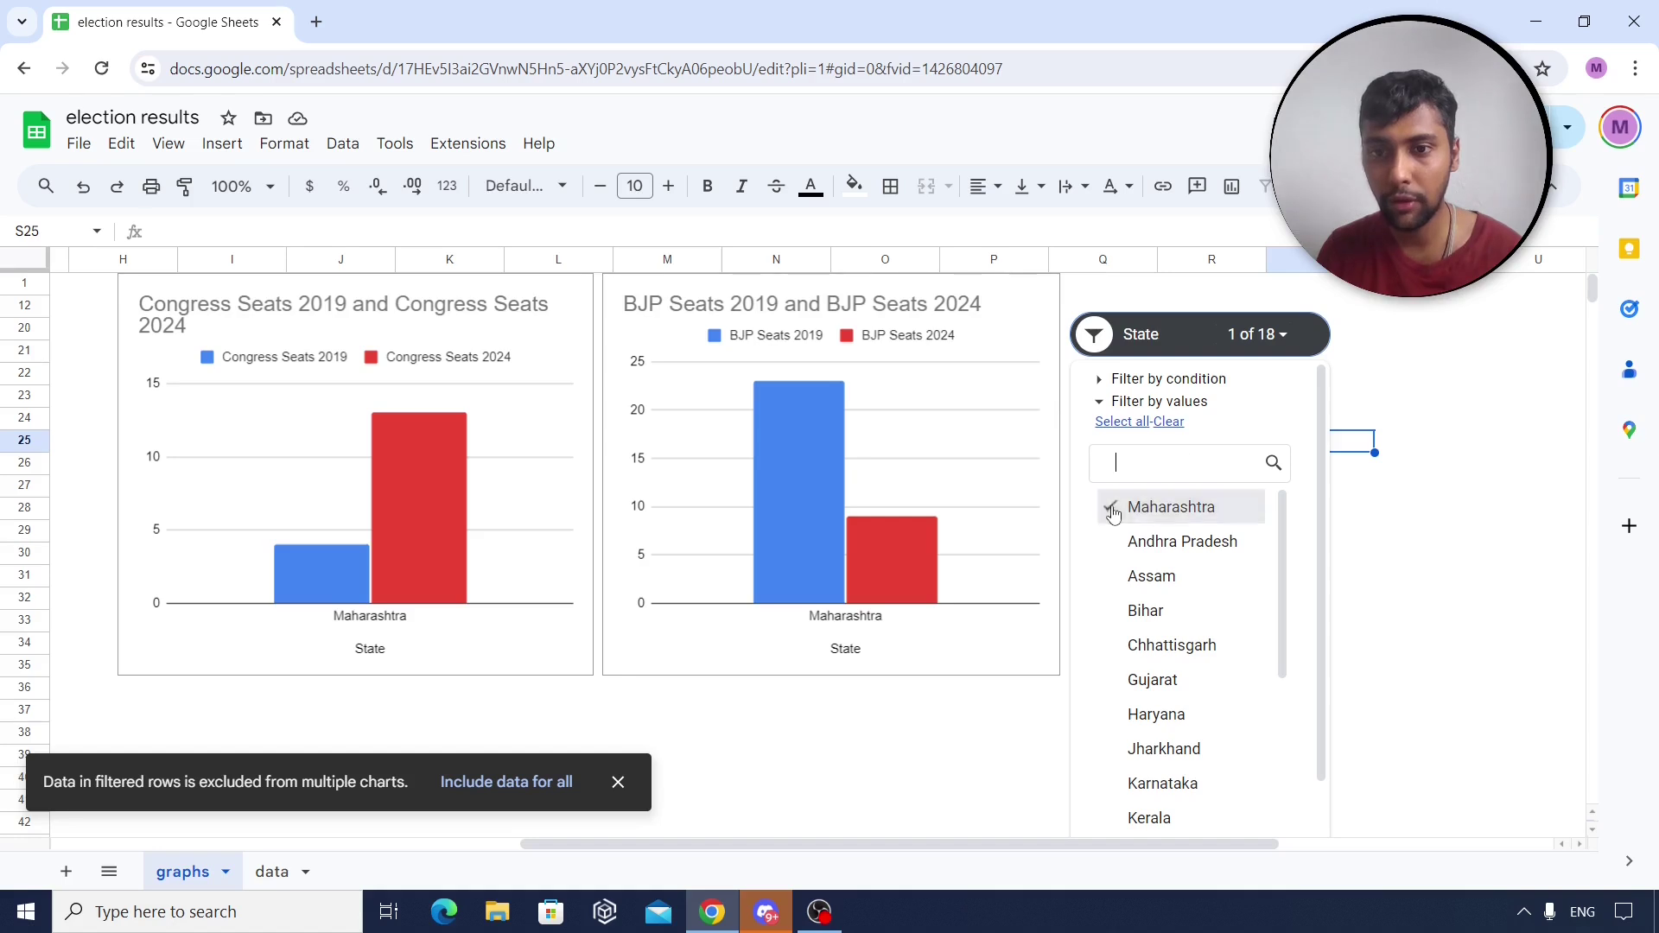
pyautogui.scroll(-1, 1272, 577)
pyautogui.scroll(-3, 1272, 577)
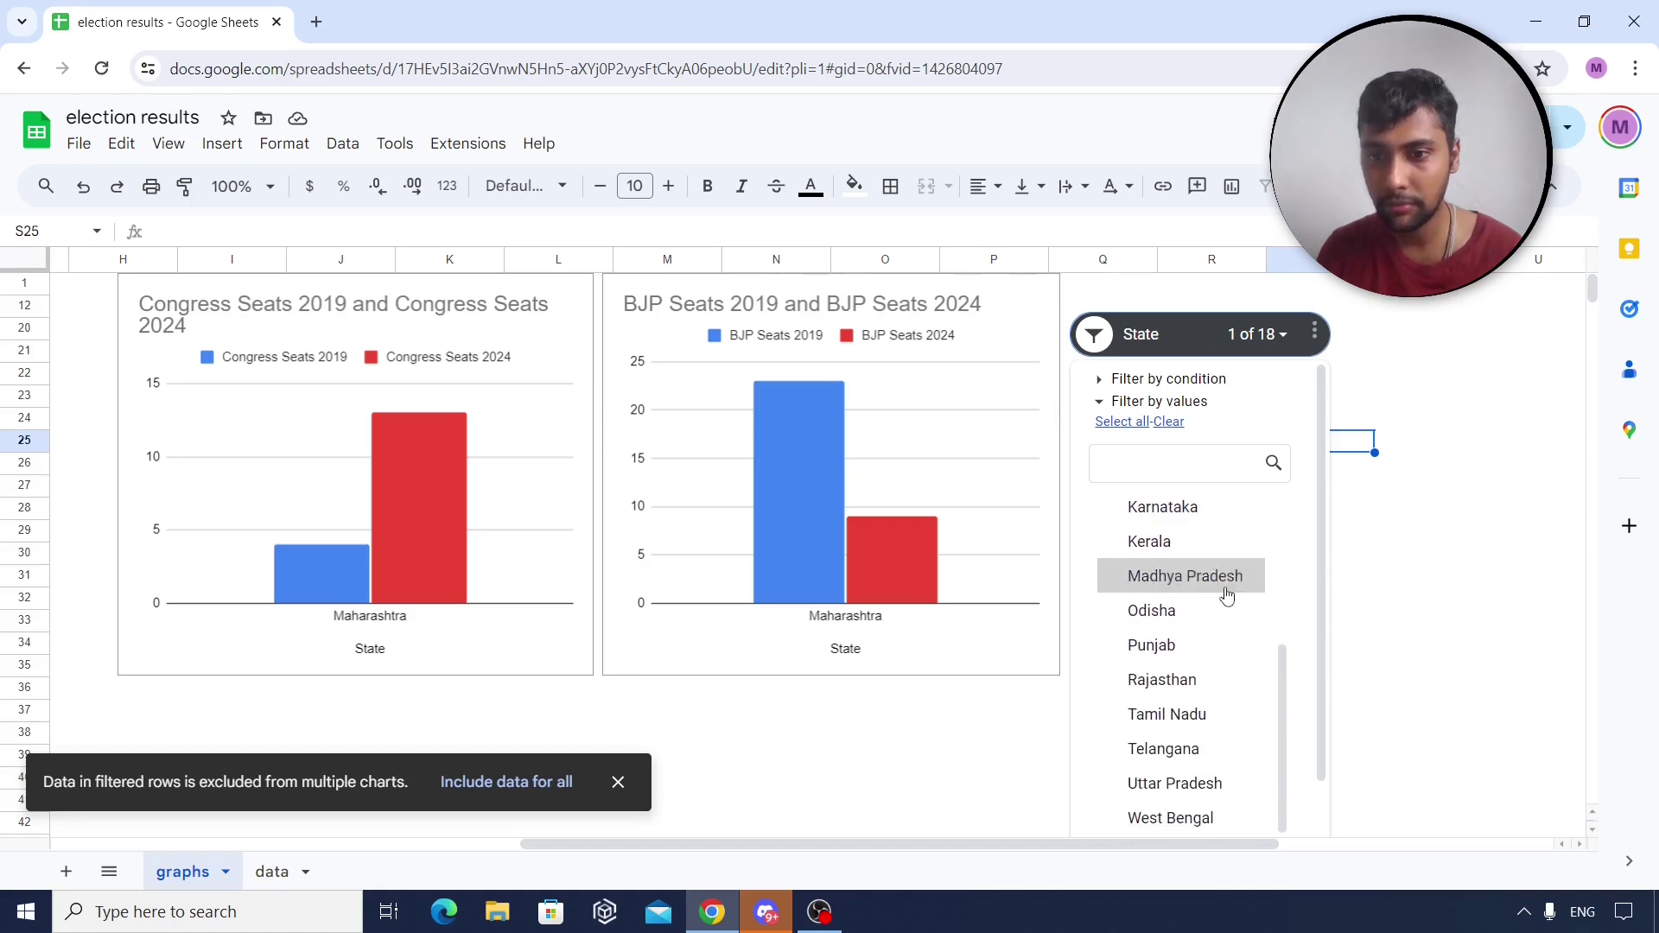
pyautogui.click(1114, 612)
pyautogui.scroll(-3, 1318, 647)
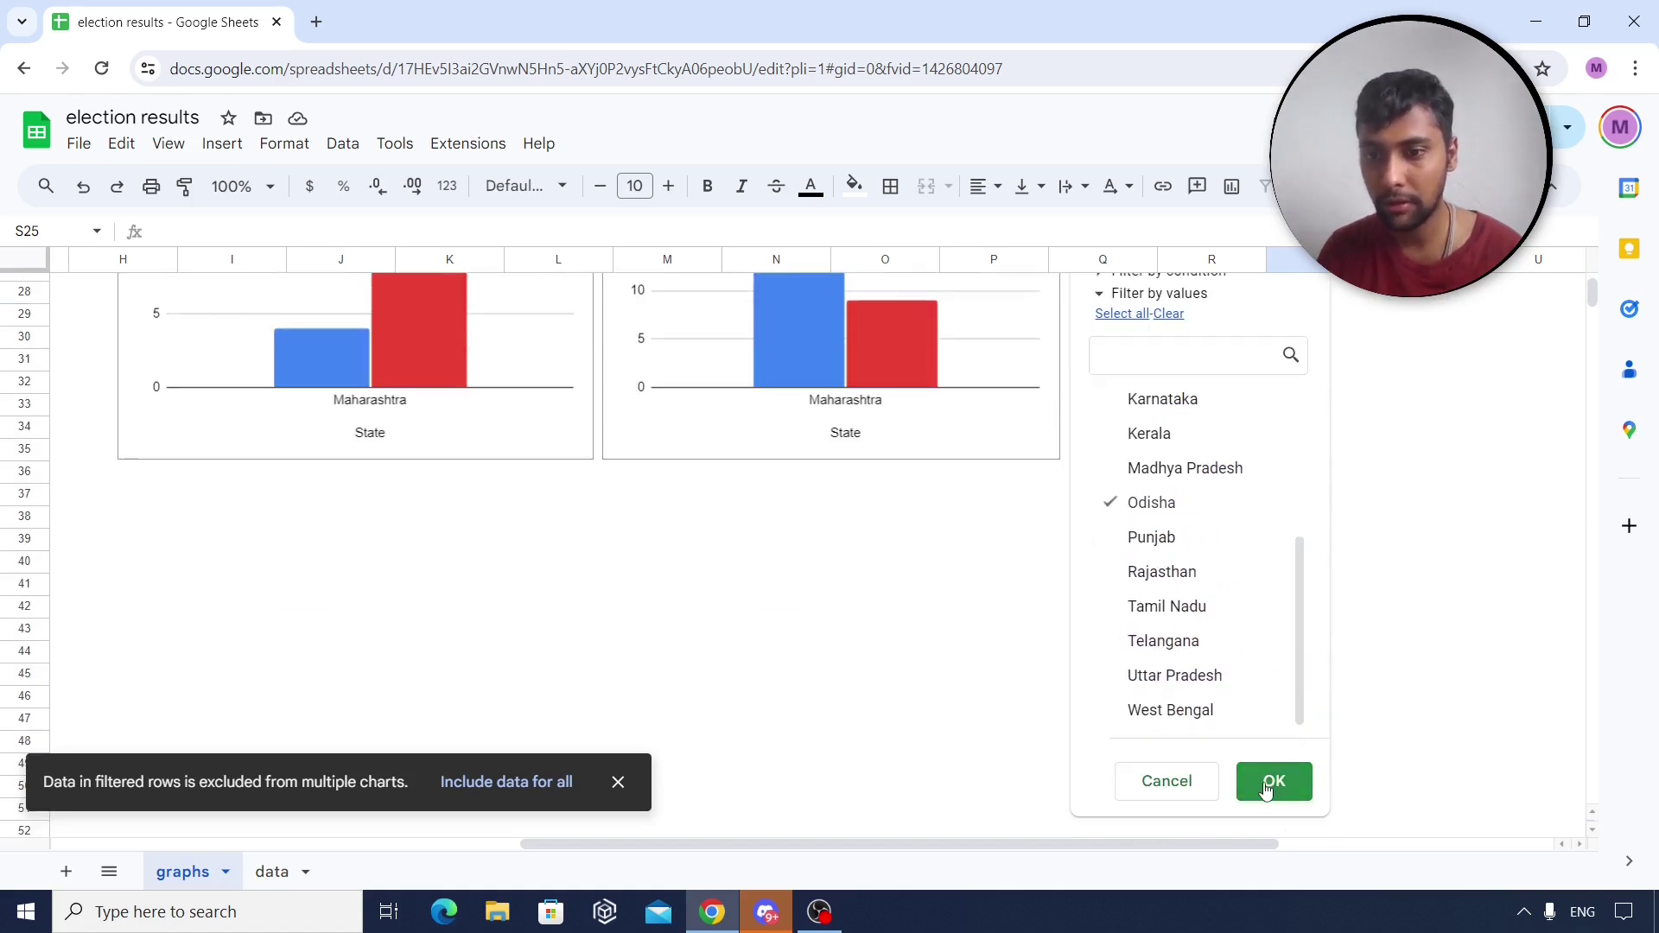
pyautogui.click(1274, 783)
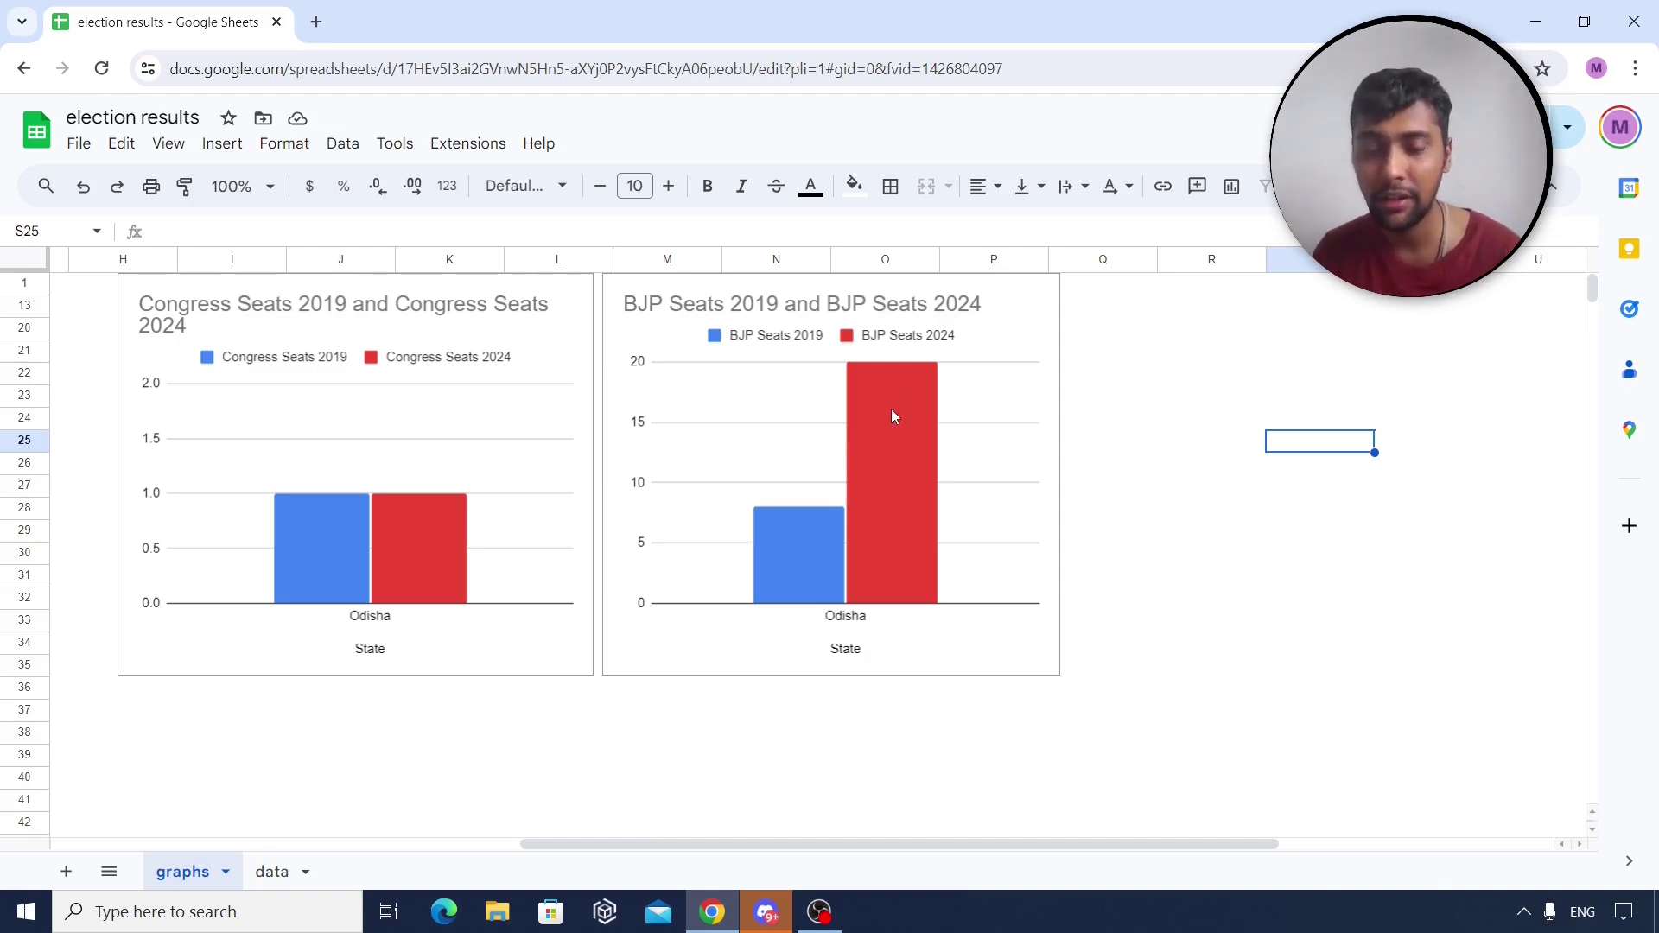
# Check Odisha's BJP change in G13 and its BJP and Congress seats in B13:E13 on the data sheet, and return to the graphs sheet.
pyautogui.click(283, 872)
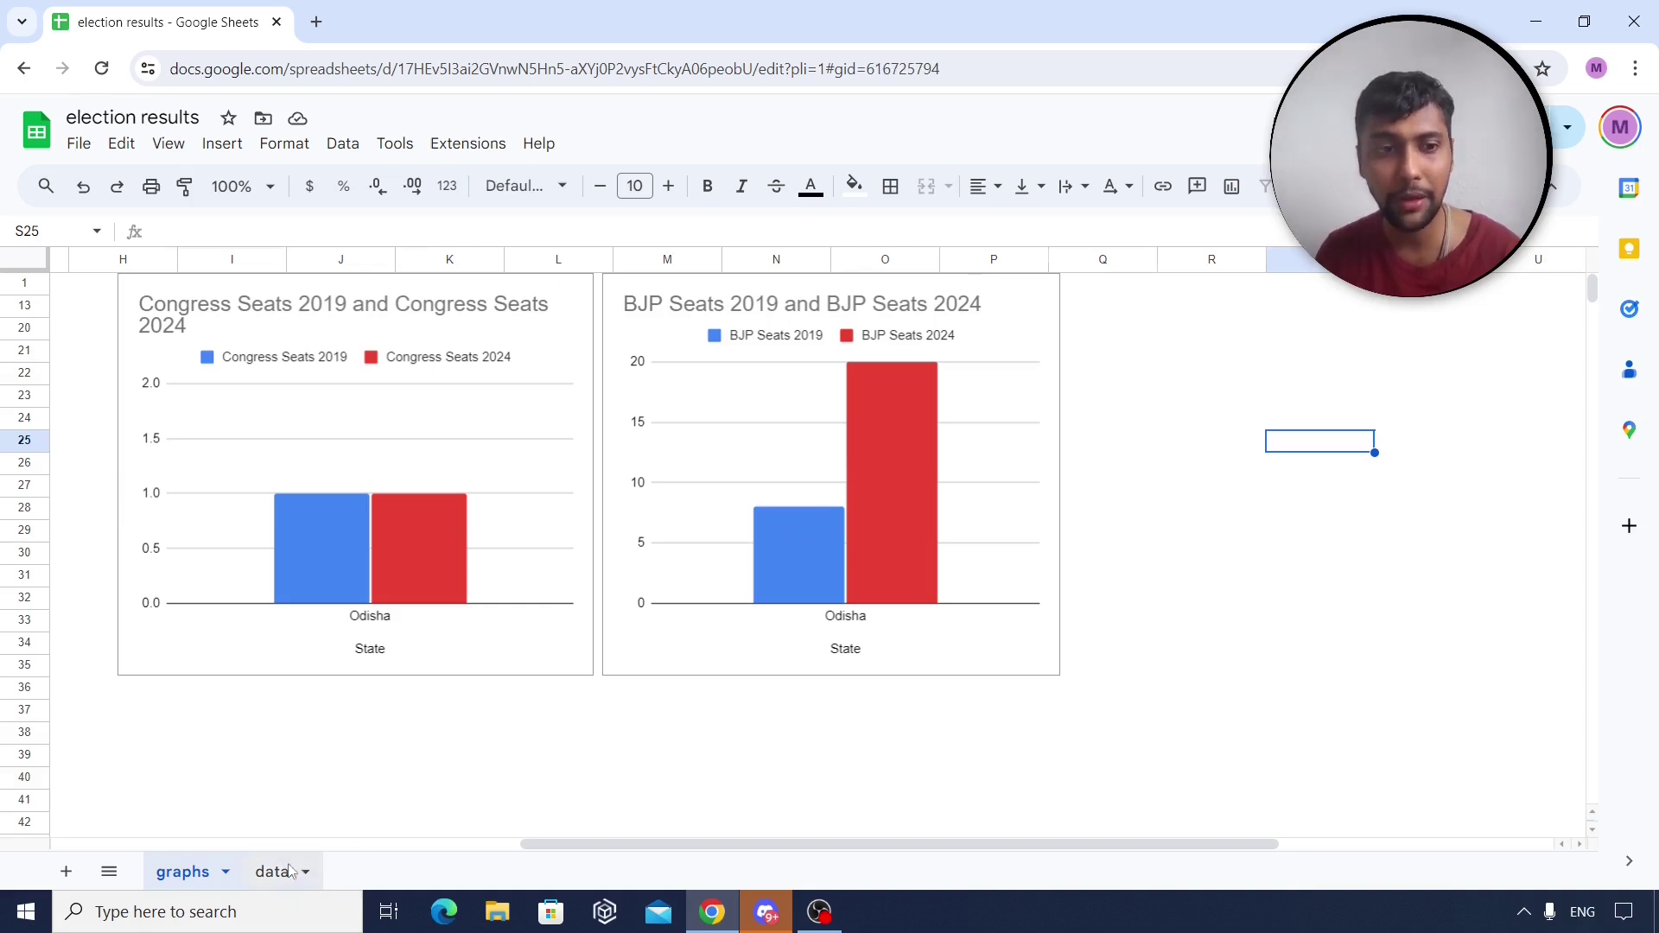
pyautogui.click(946, 556)
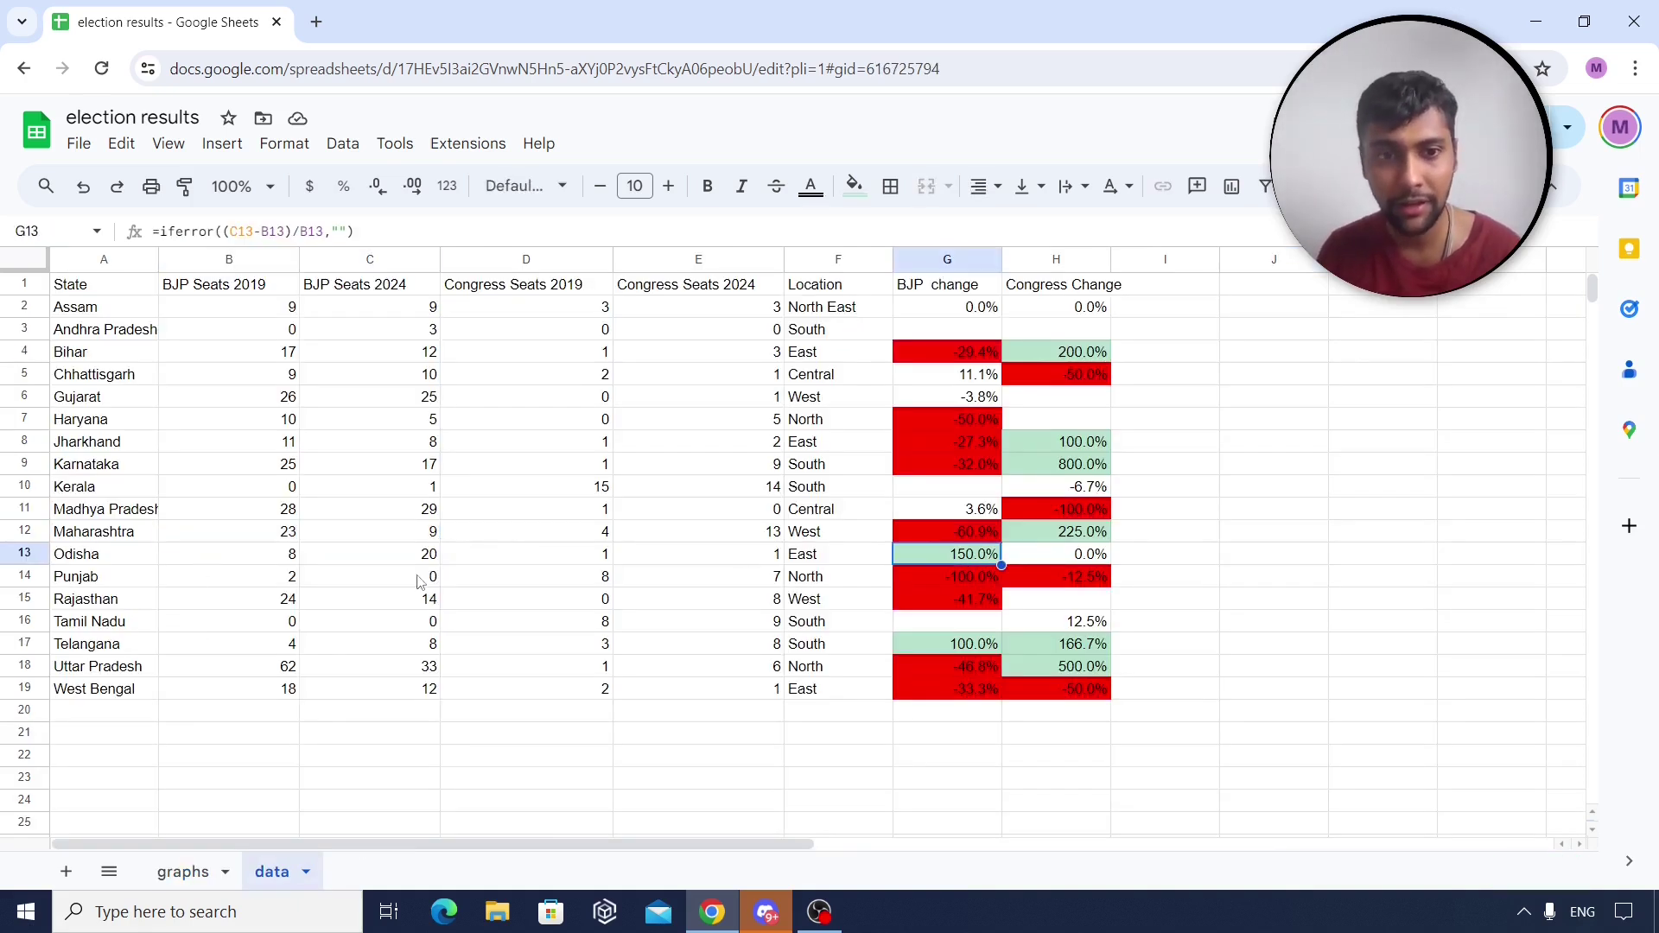
pyautogui.click(297, 560)
pyautogui.click(400, 558)
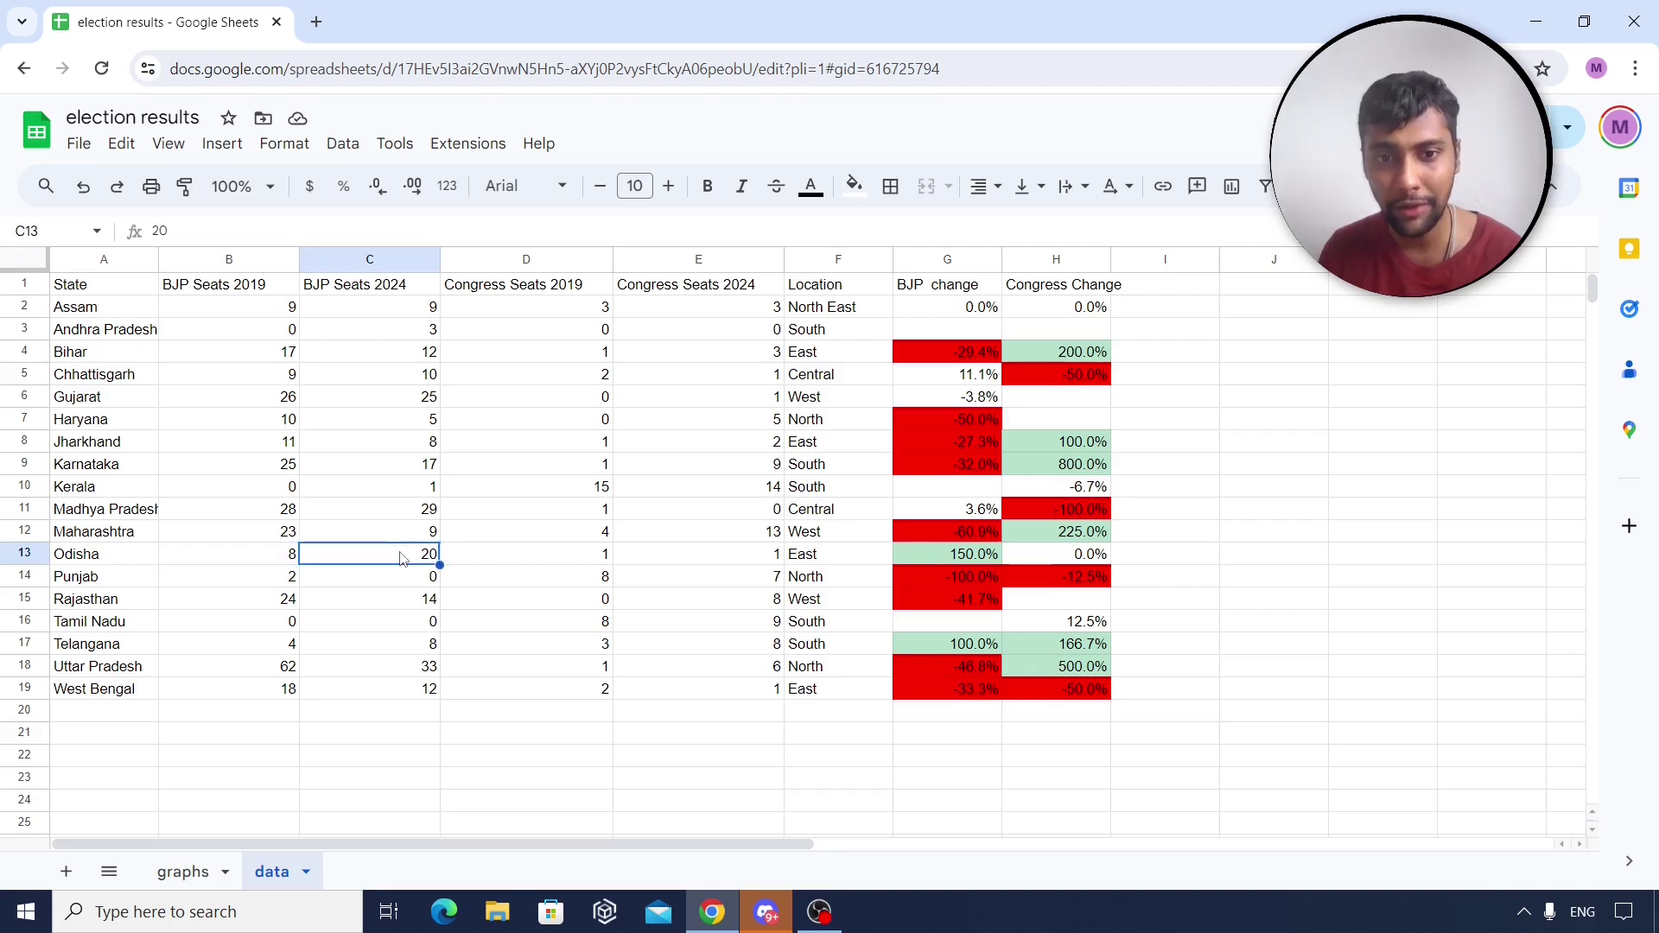
pyautogui.moveTo(277, 557); pyautogui.dragTo(365, 562)
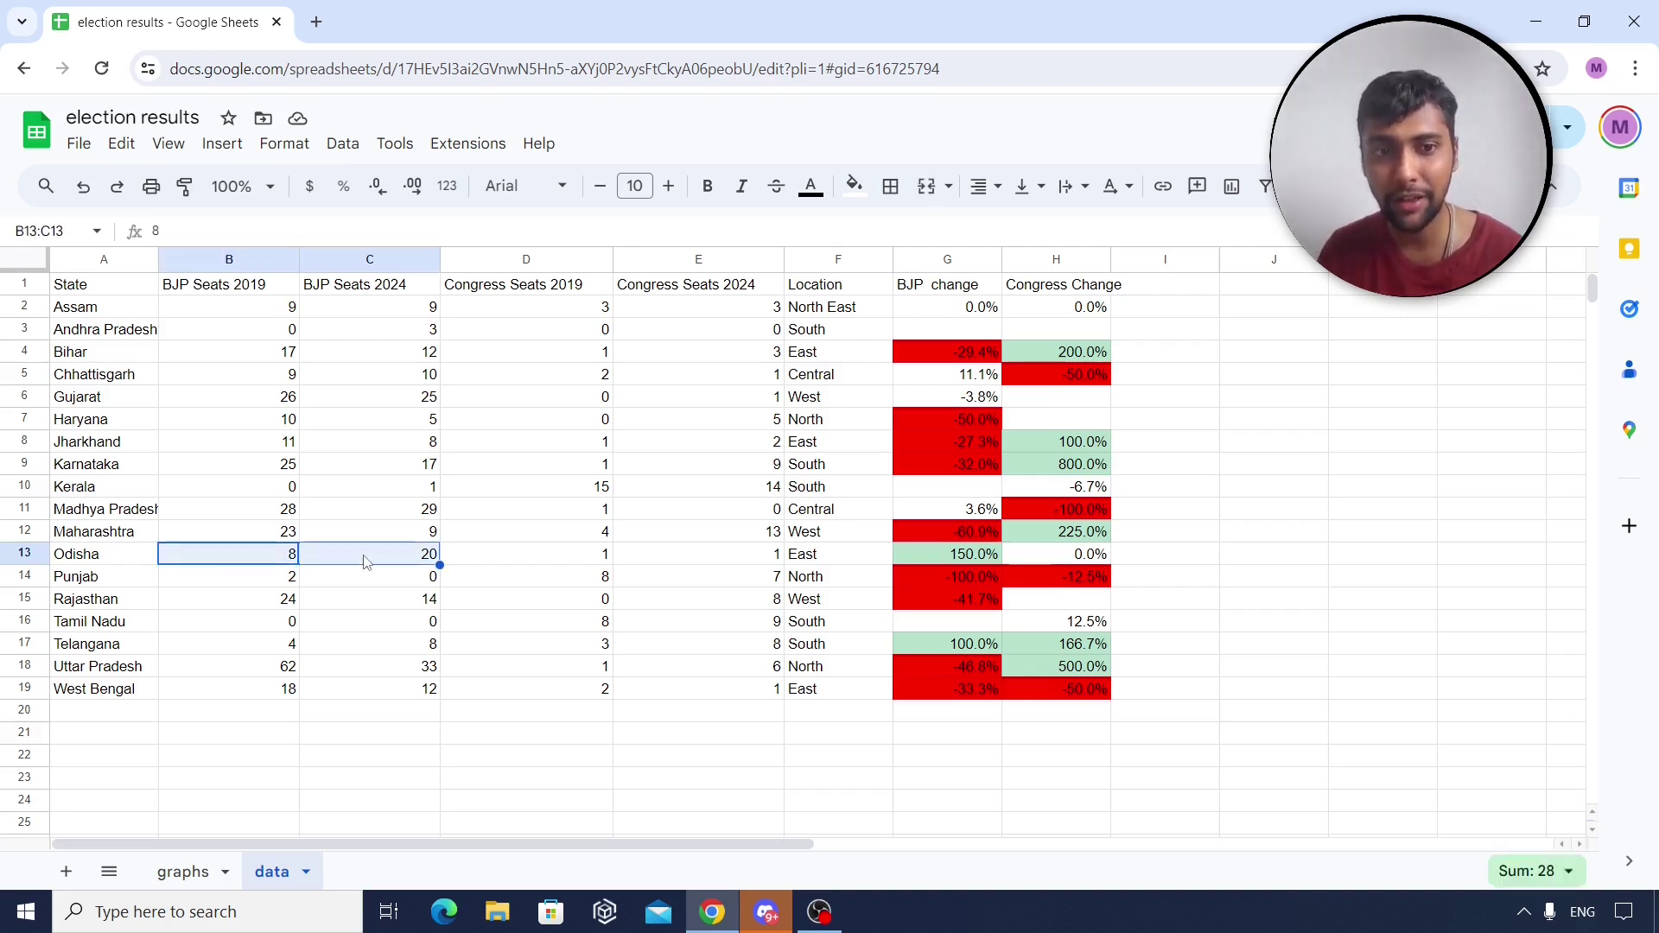
pyautogui.moveTo(582, 557); pyautogui.dragTo(661, 545)
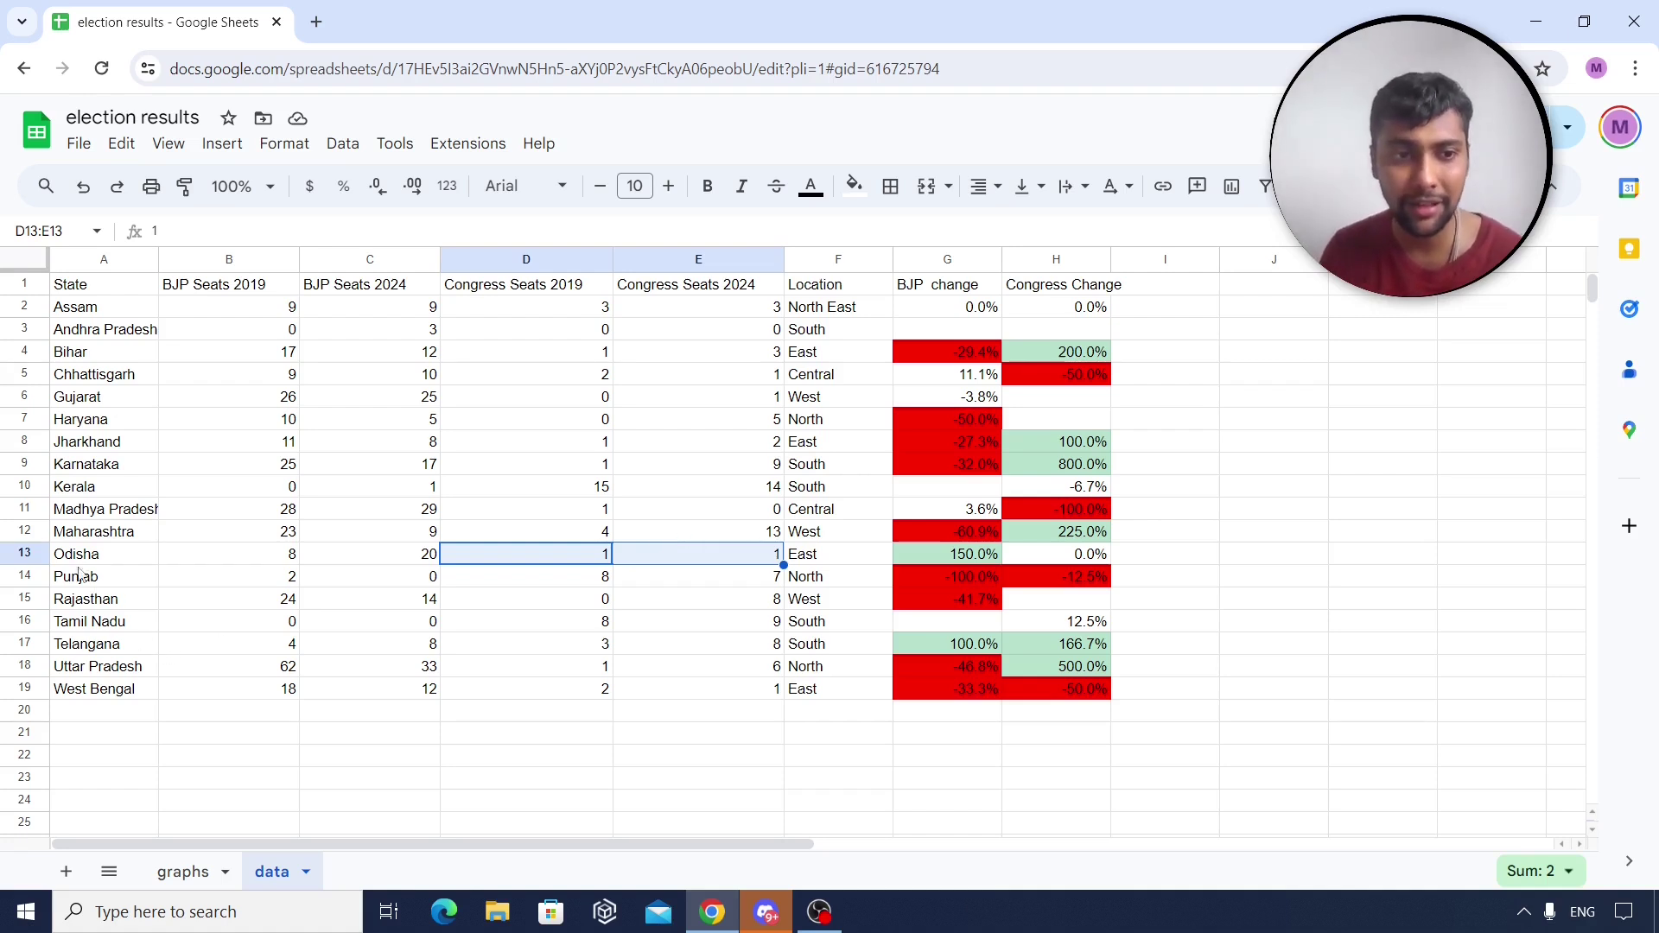
pyautogui.click(182, 873)
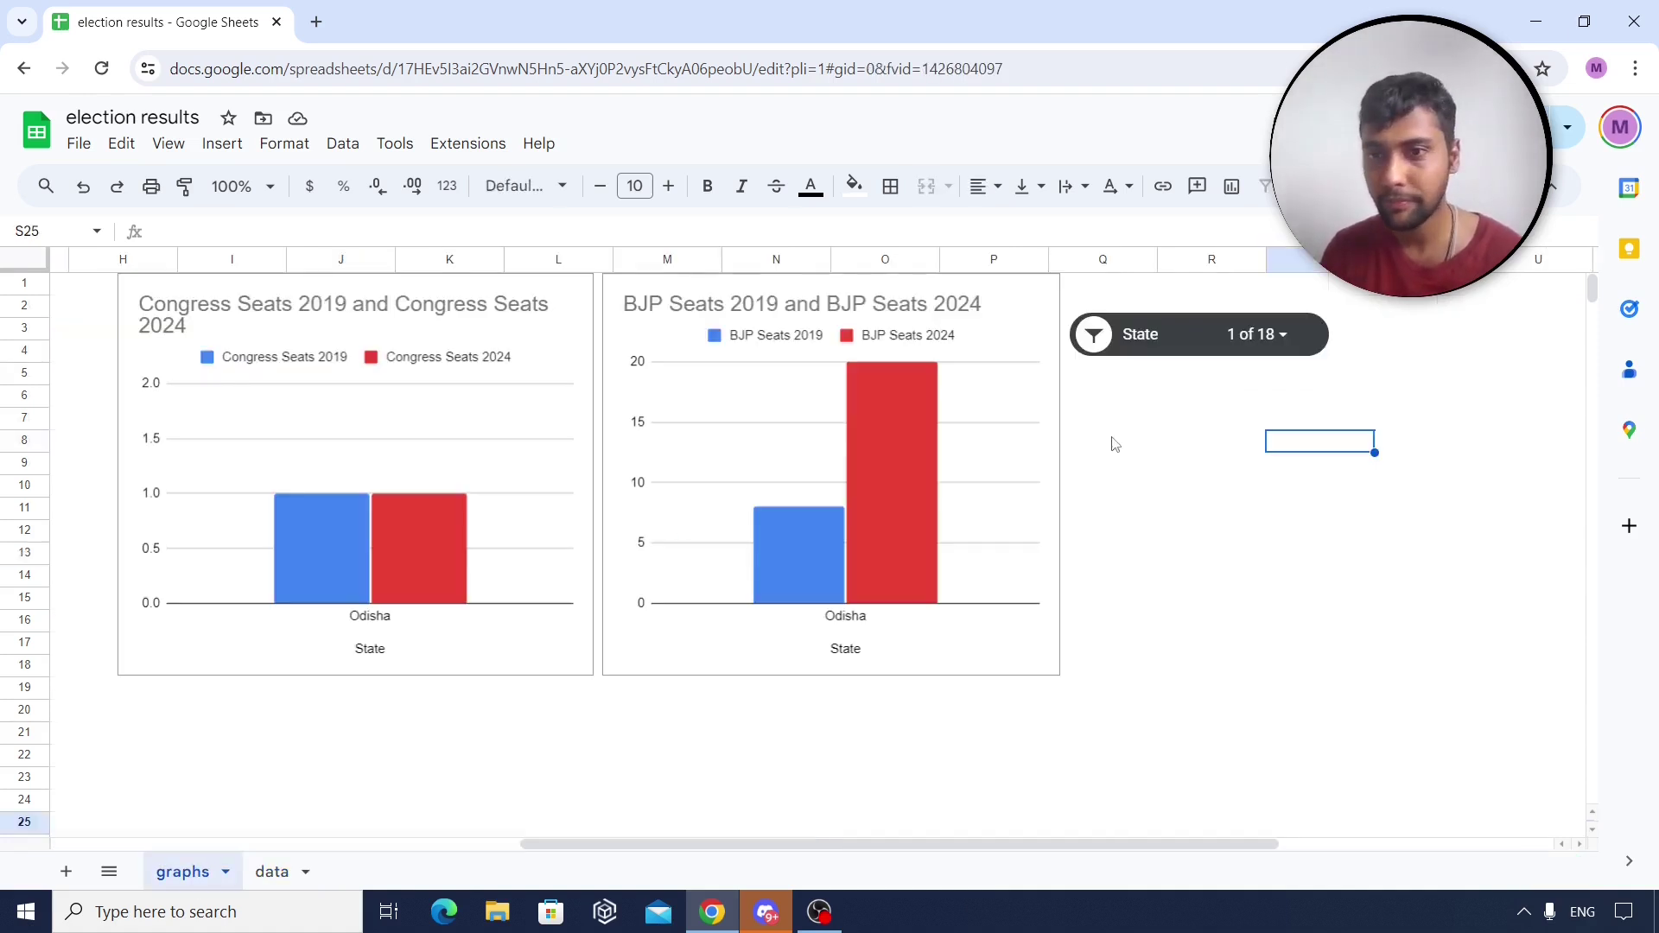
# Replace Odisha with Punjab as the only state selected in the State slicer and apply the filter.
pyautogui.click(1291, 335)
pyautogui.click(1210, 507)
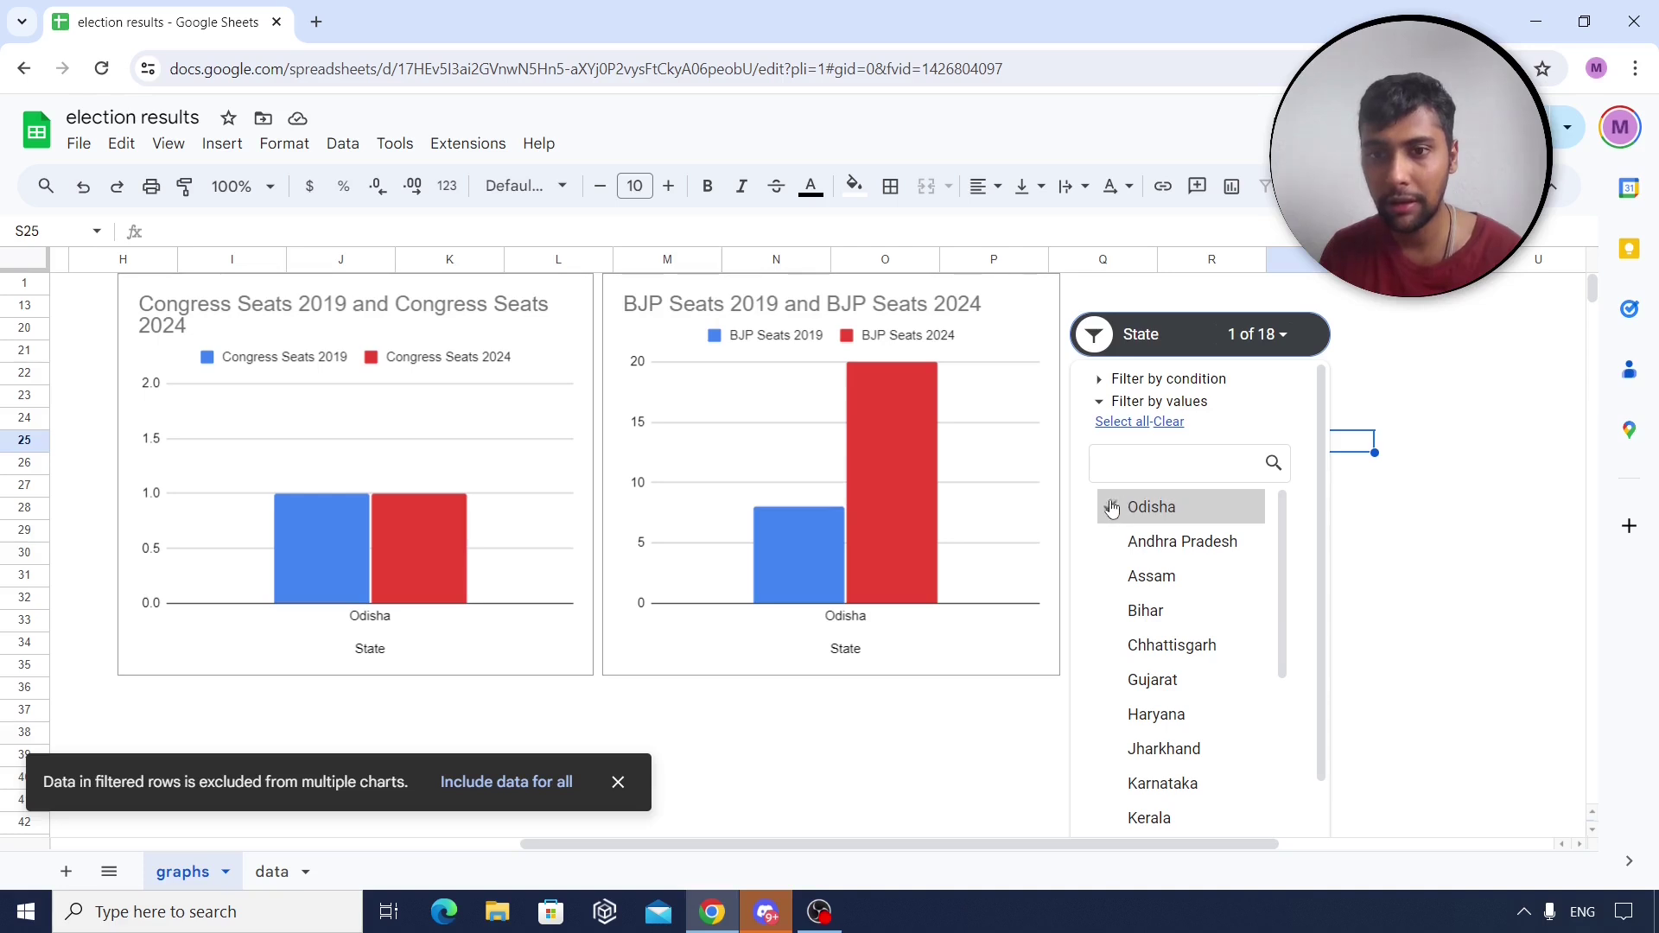
pyautogui.scroll(-2, 1276, 562)
pyautogui.scroll(-5, 1276, 563)
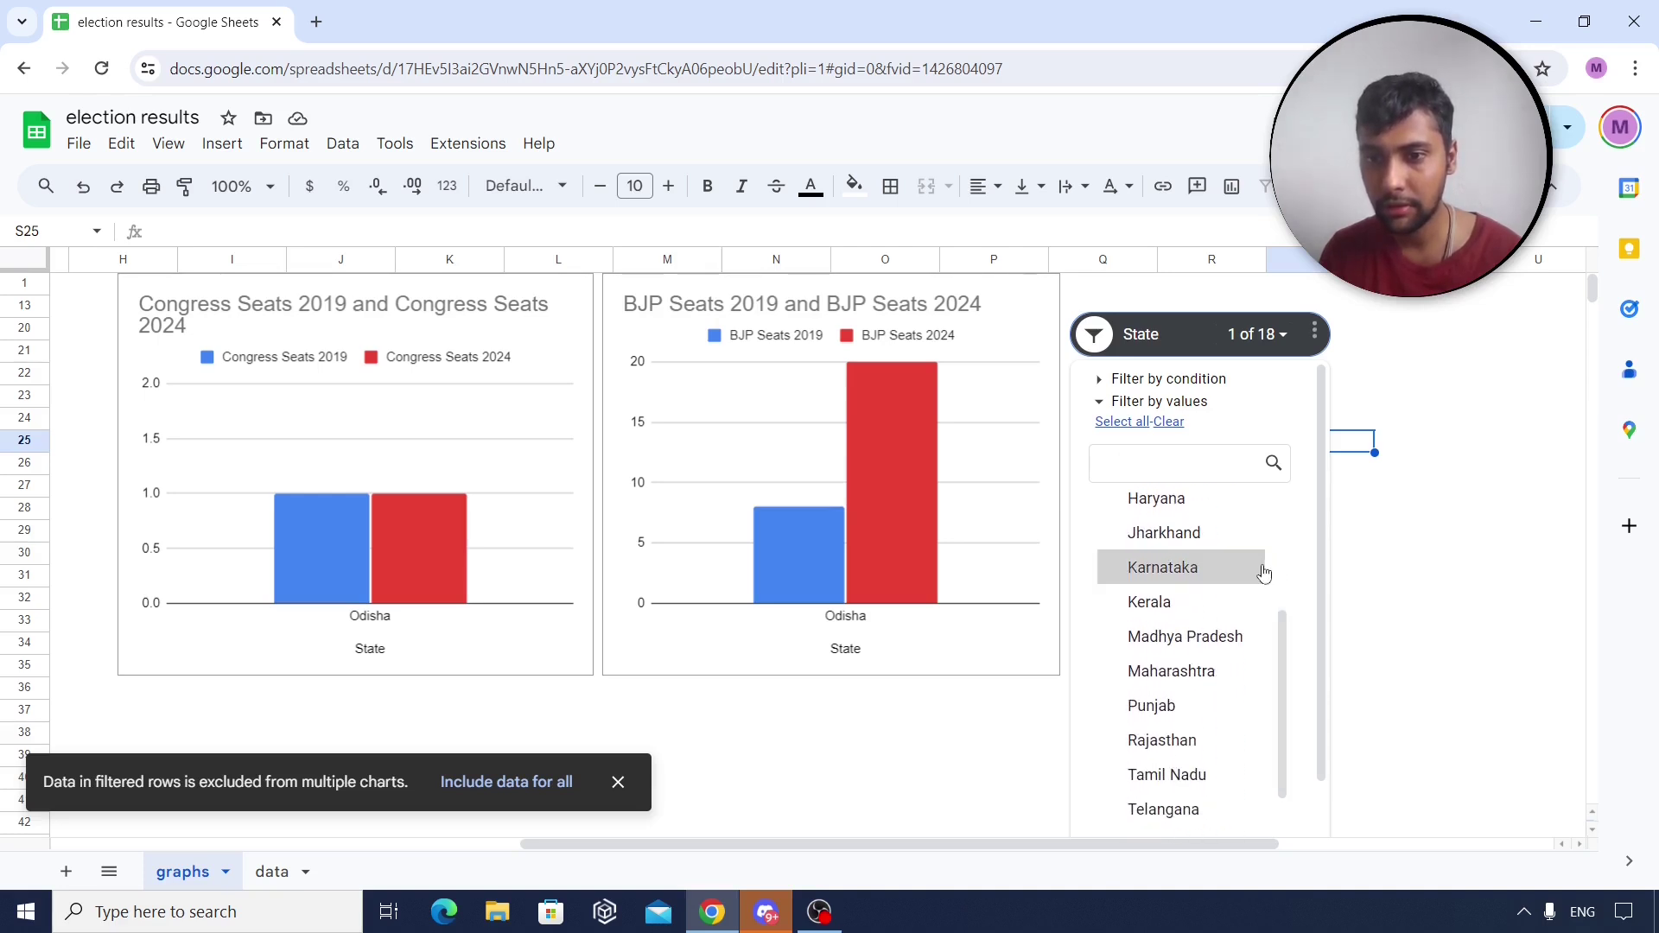
pyautogui.click(1106, 571)
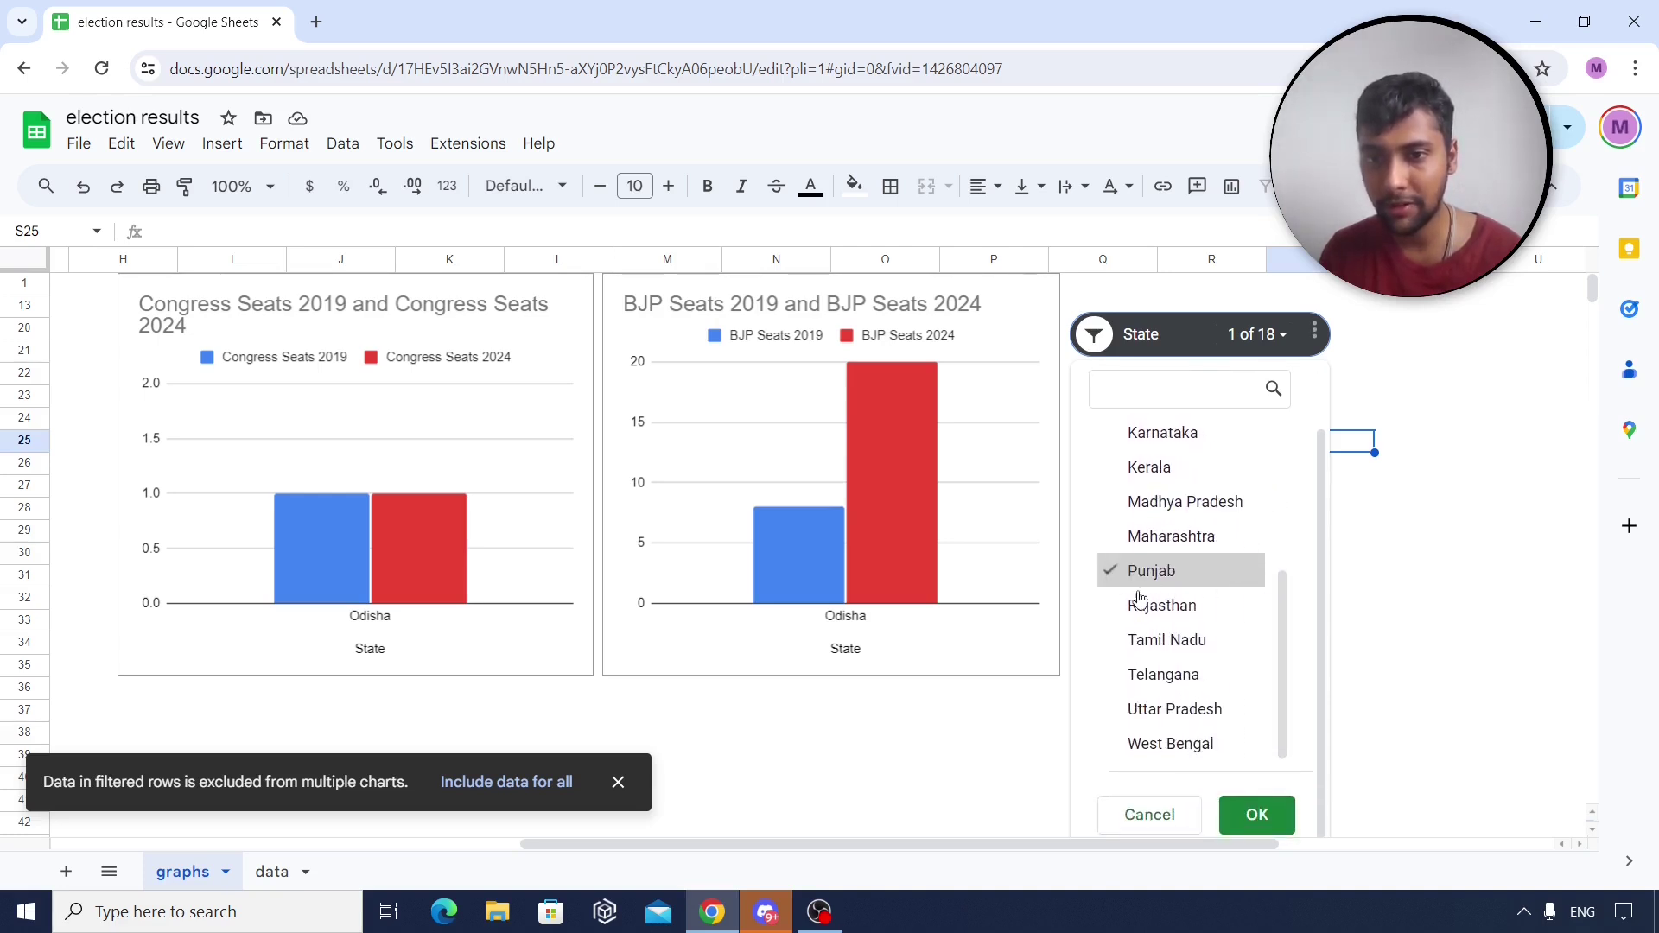
pyautogui.click(1258, 815)
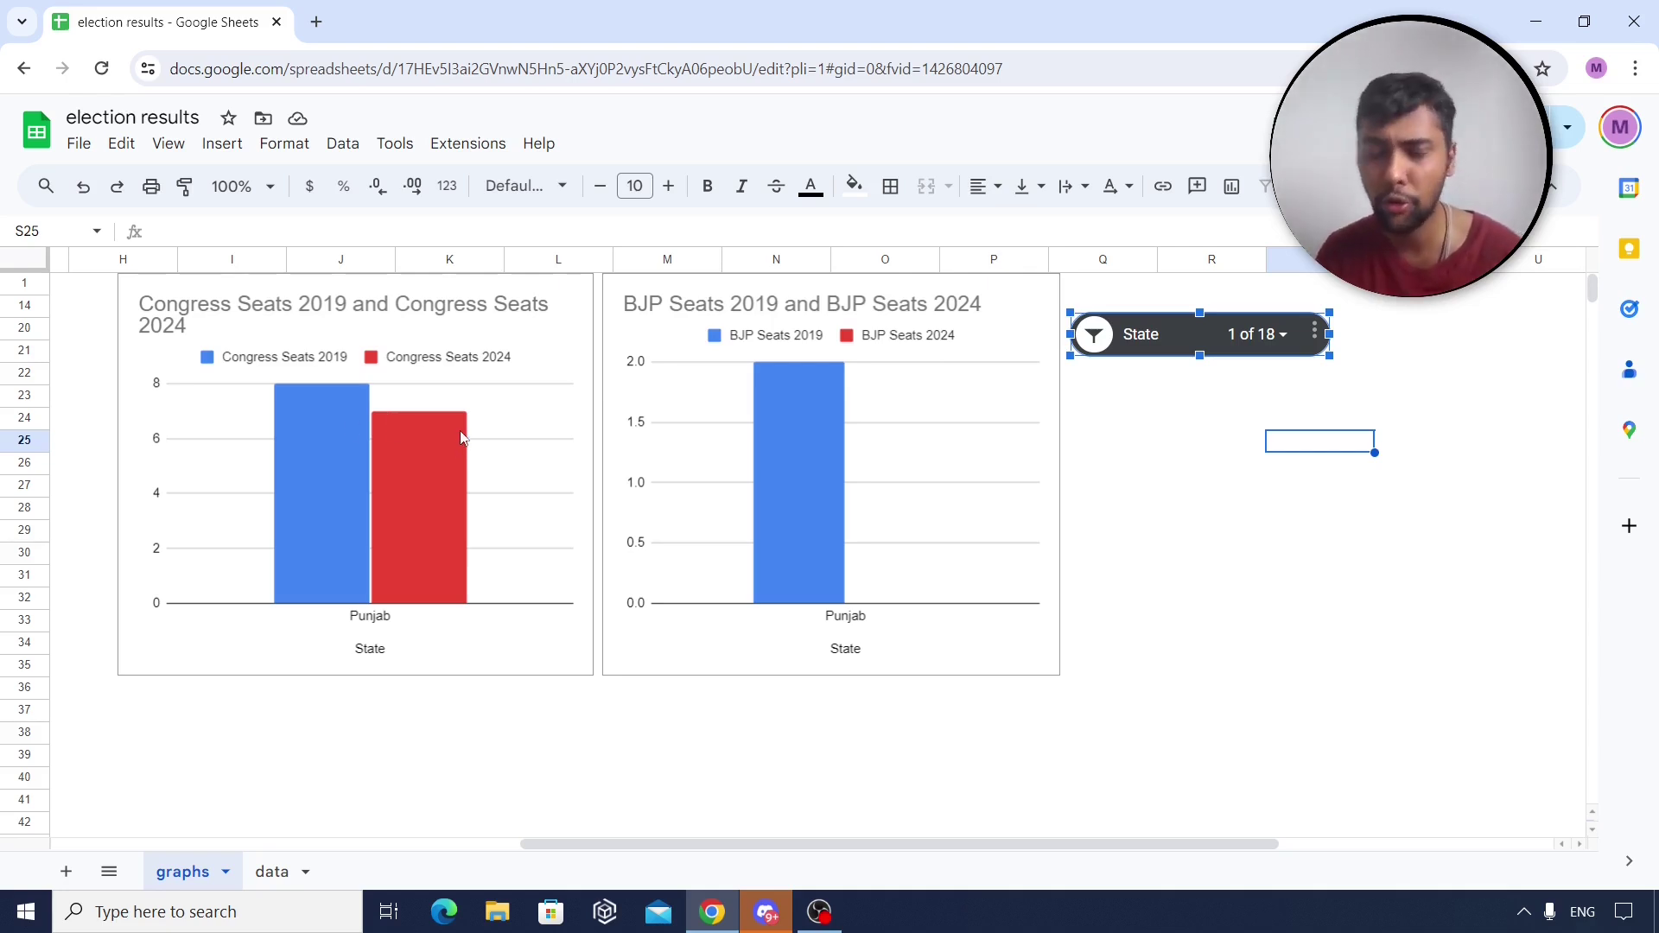
# Switch the State slicer's selection from Punjab to Rajasthan only and apply it to both seat charts.
pyautogui.click(1257, 334)
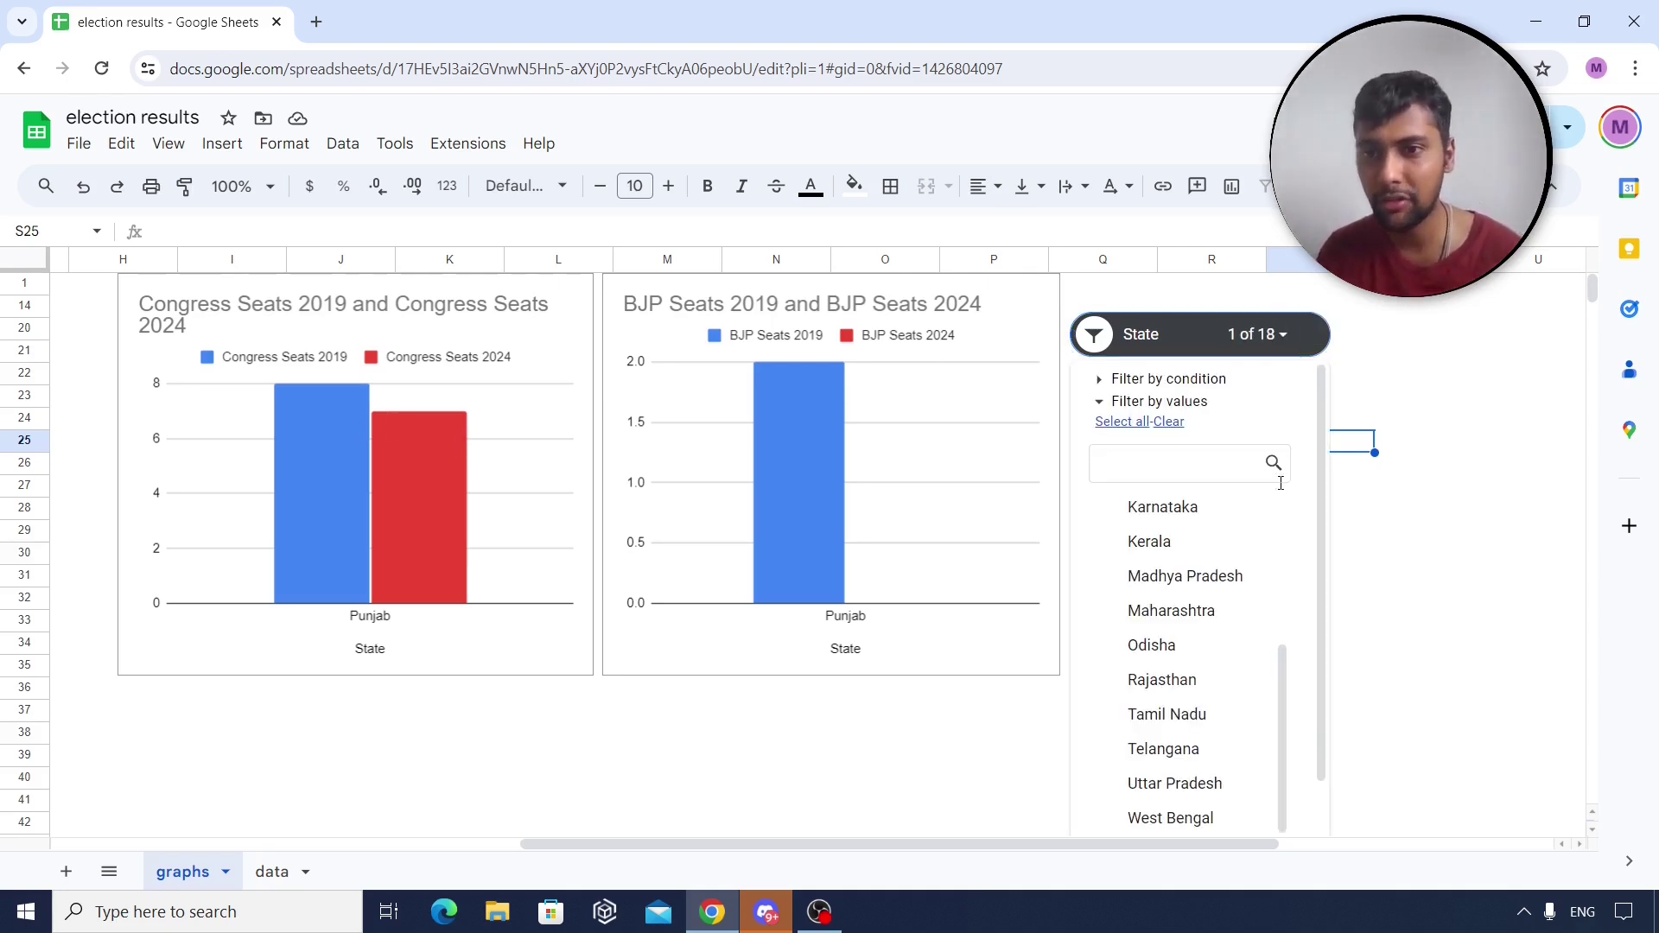
pyautogui.scroll(5, 1245, 570)
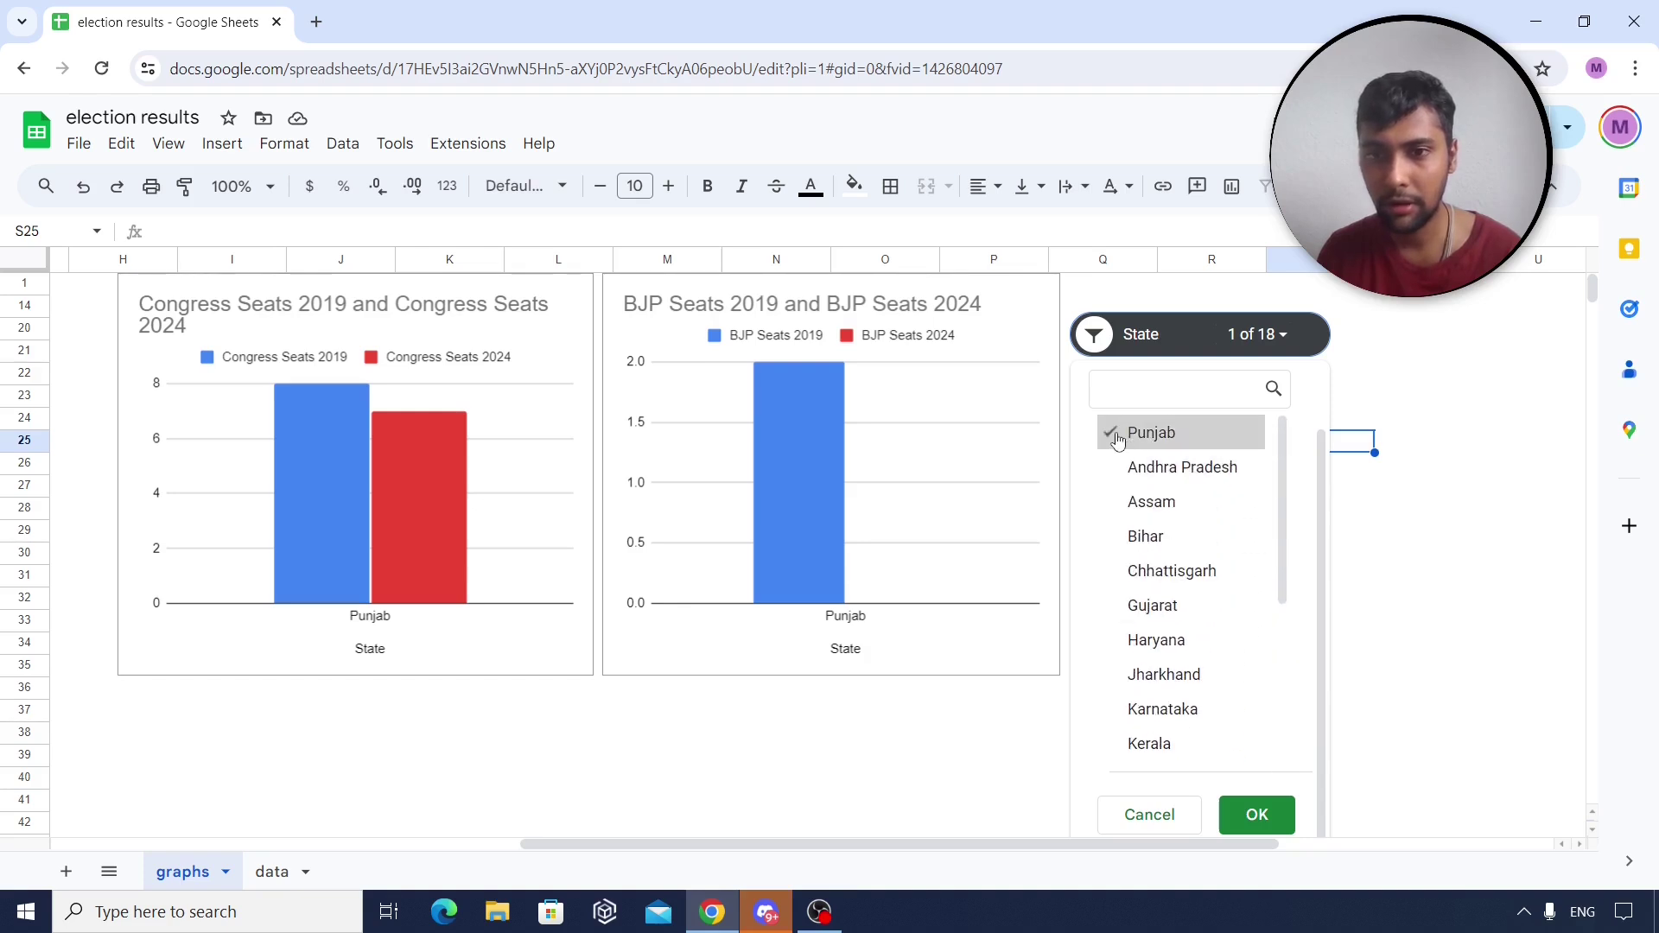
pyautogui.scroll(-3, 1243, 531)
pyautogui.click(1205, 605)
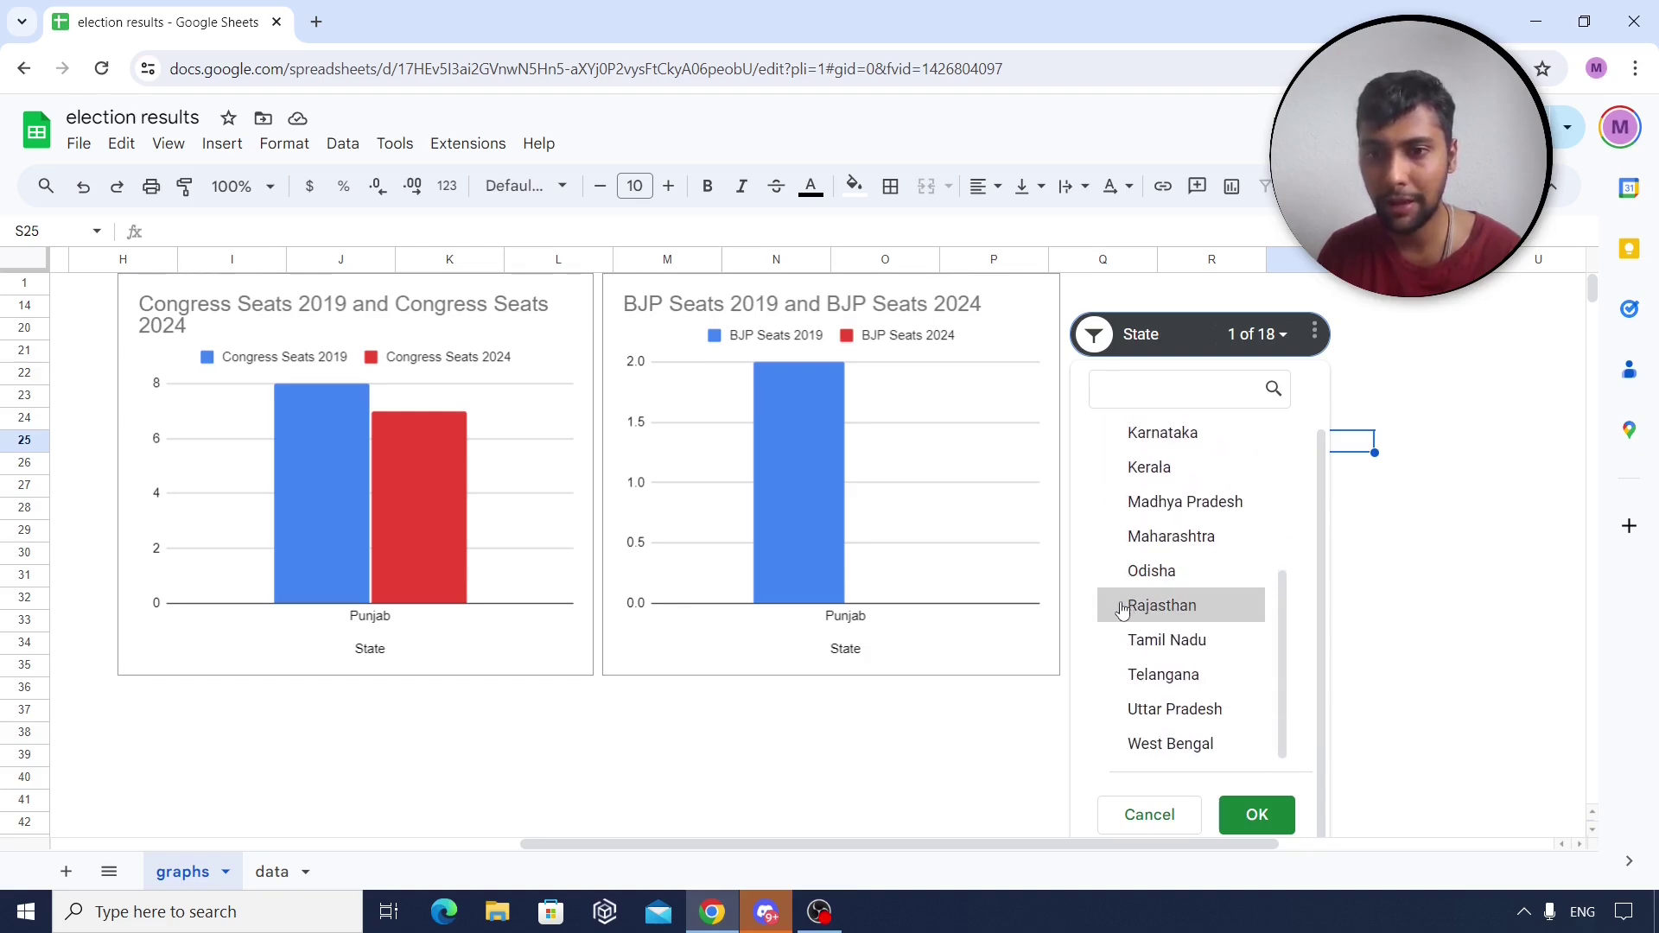
pyautogui.click(1264, 813)
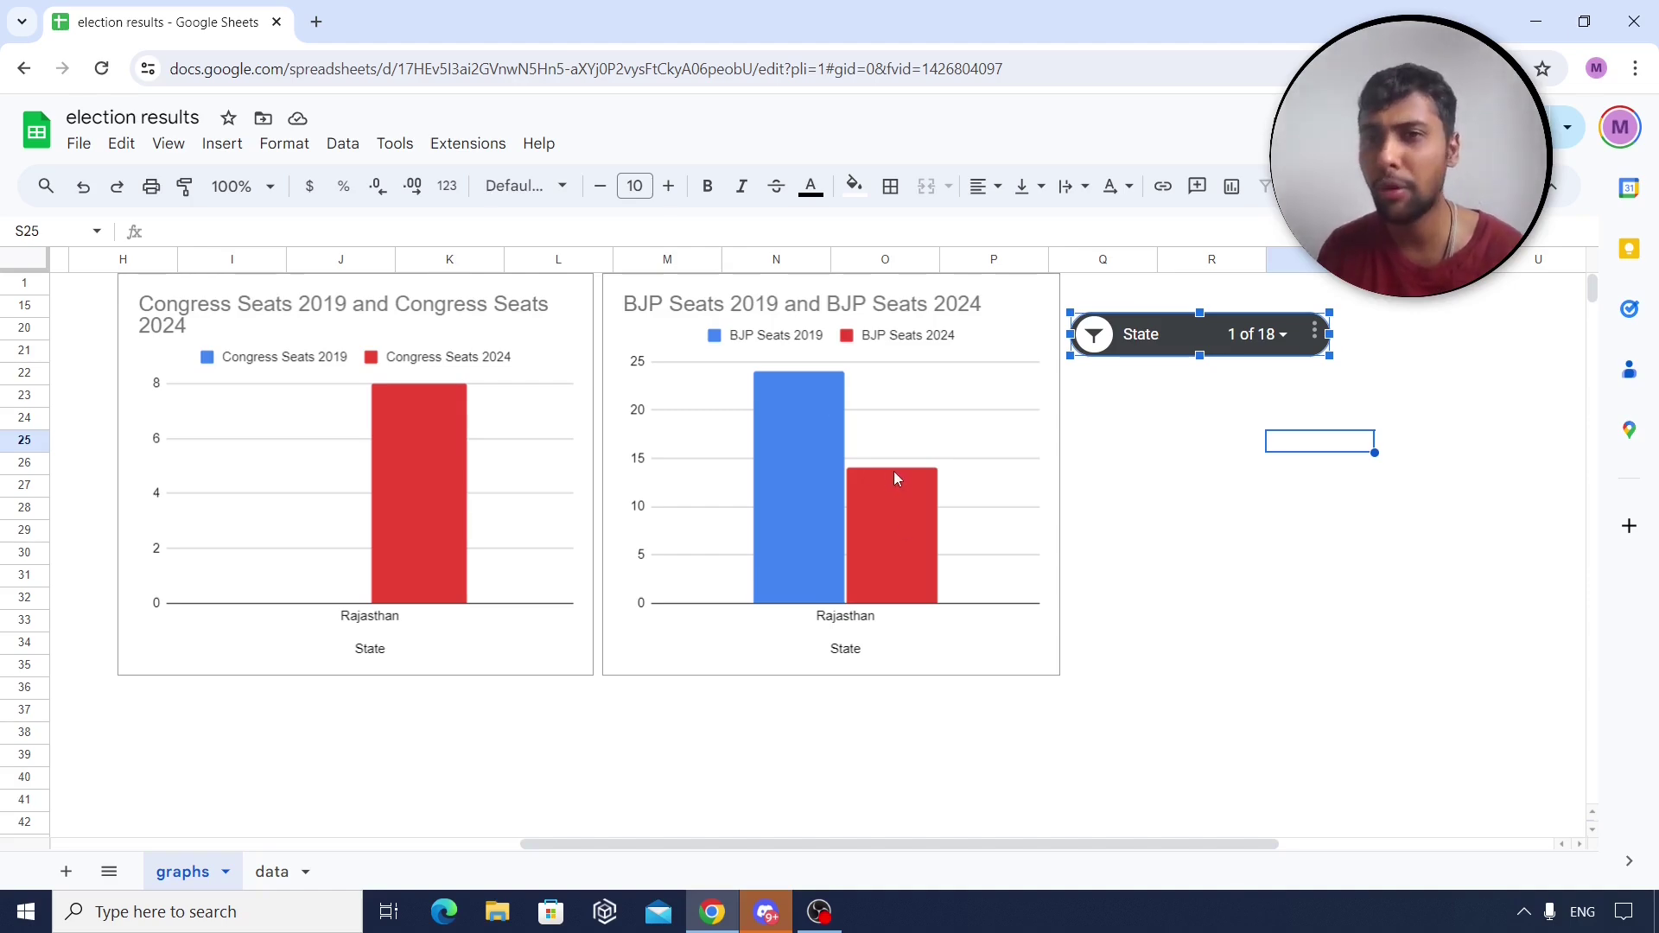
# Check Rajasthan's BJP and Congress seats for 2019 and 2024 in B15:E15 on the data sheet.
pyautogui.click(270, 872)
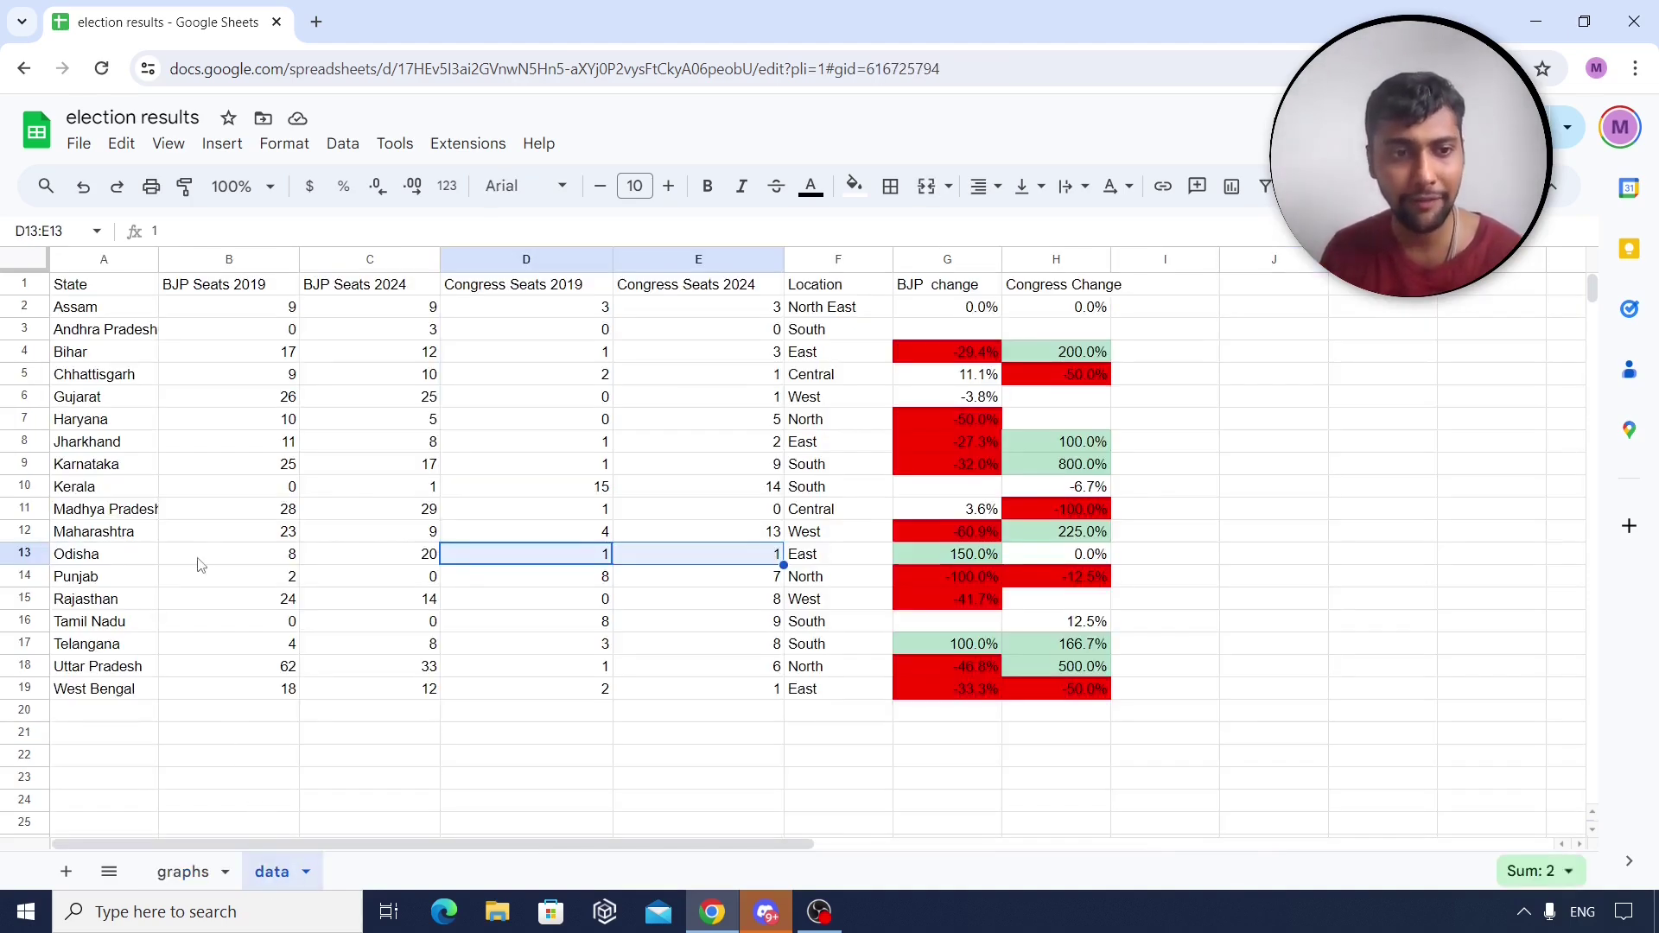
pyautogui.click(227, 603)
pyautogui.click(385, 605)
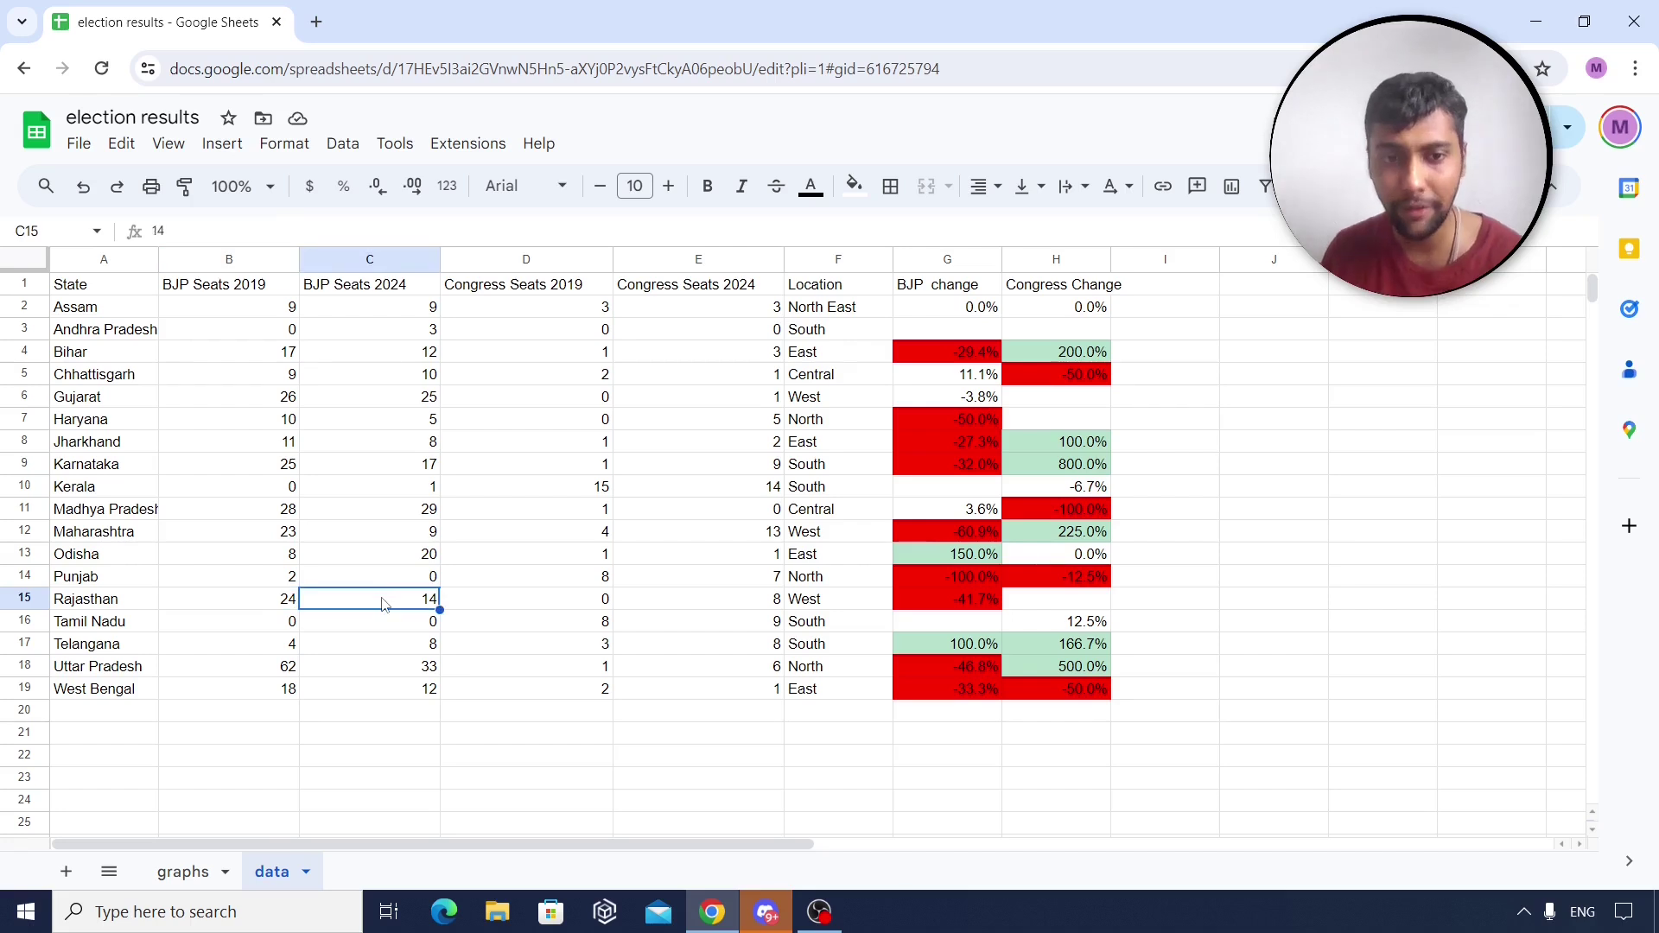
pyautogui.click(555, 609)
pyautogui.click(728, 610)
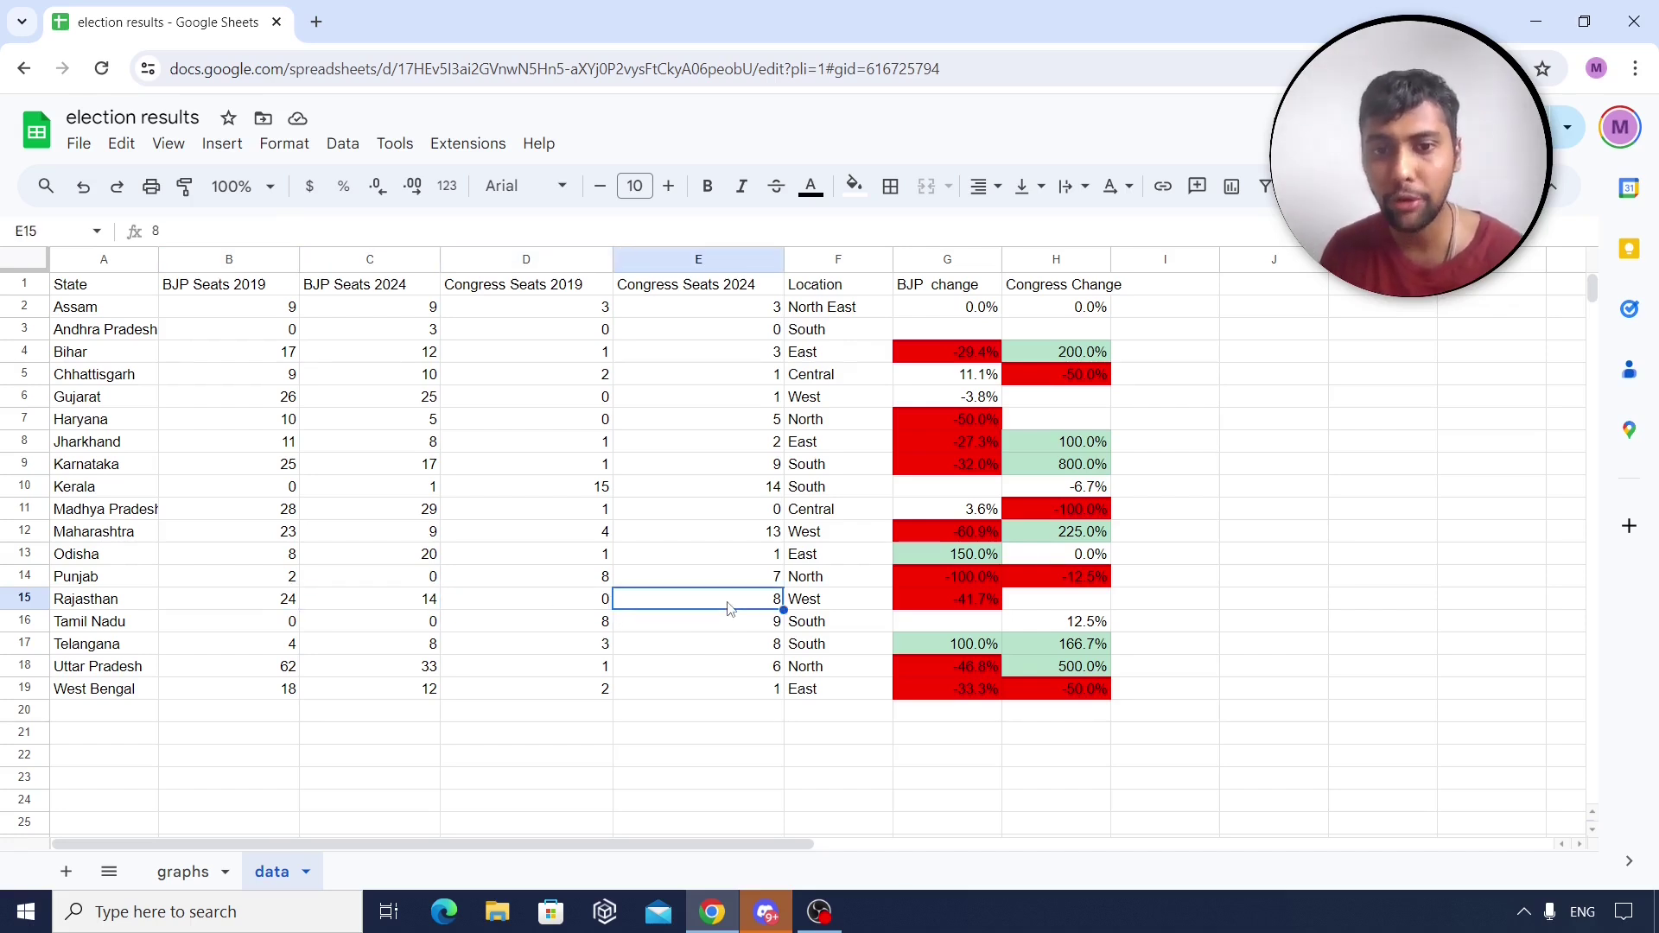
pyautogui.click(413, 604)
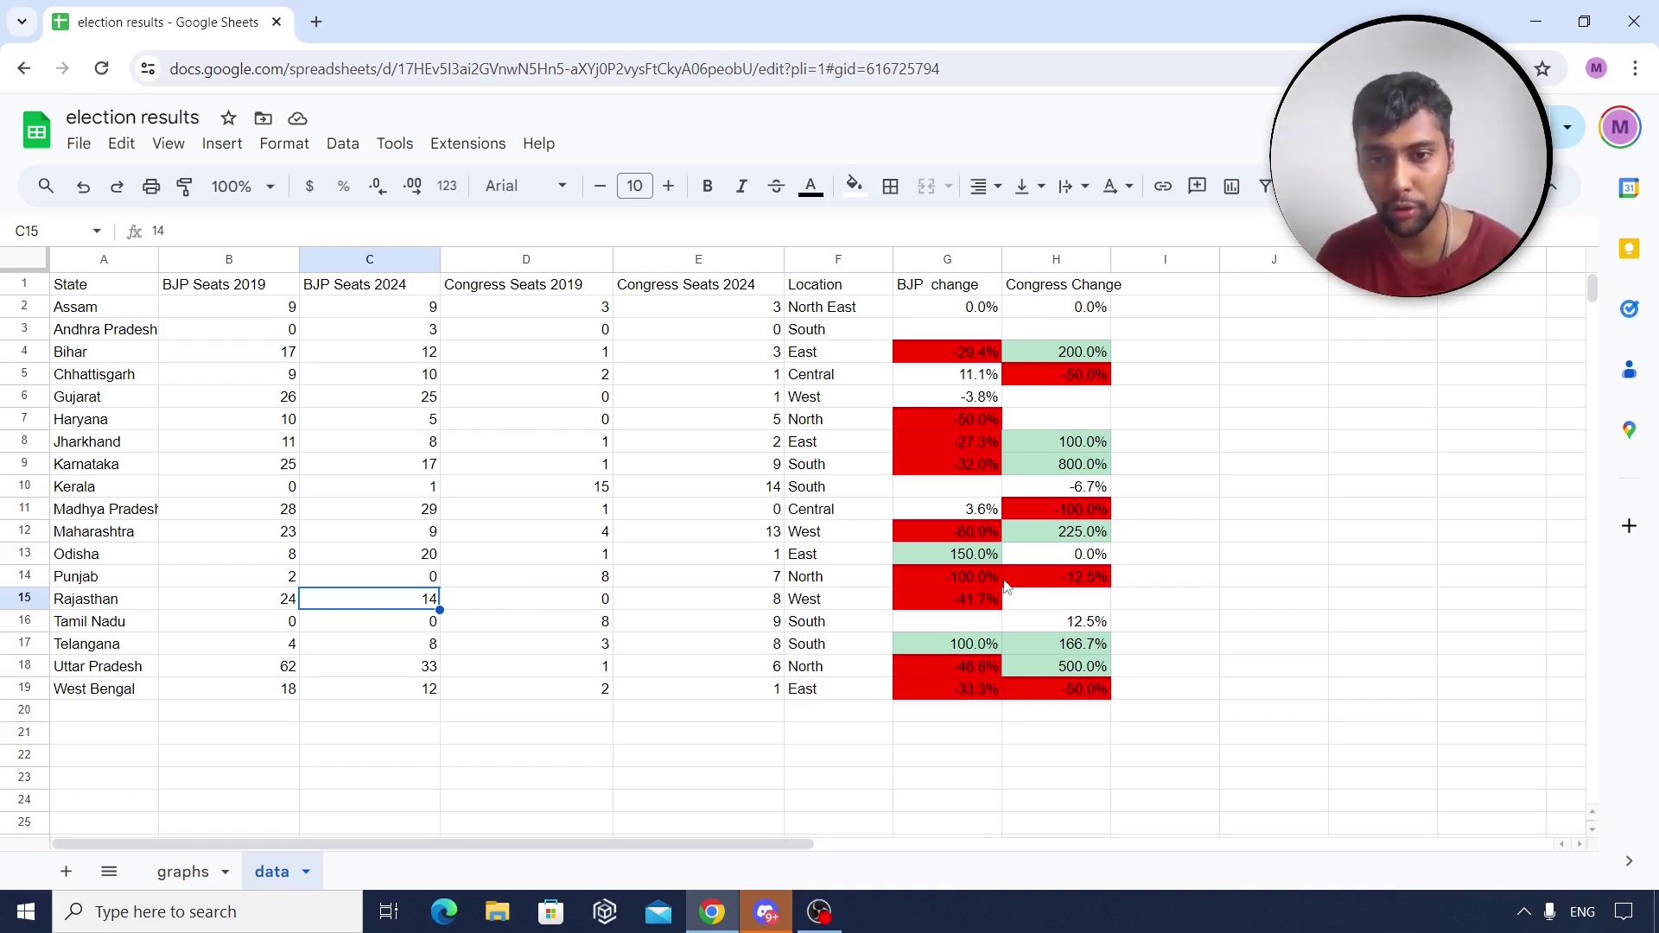
# Check Rajasthan's BJP change in G15 and its Congress seats in D15:E15 again, and return to the graphs sheet.
pyautogui.click(974, 601)
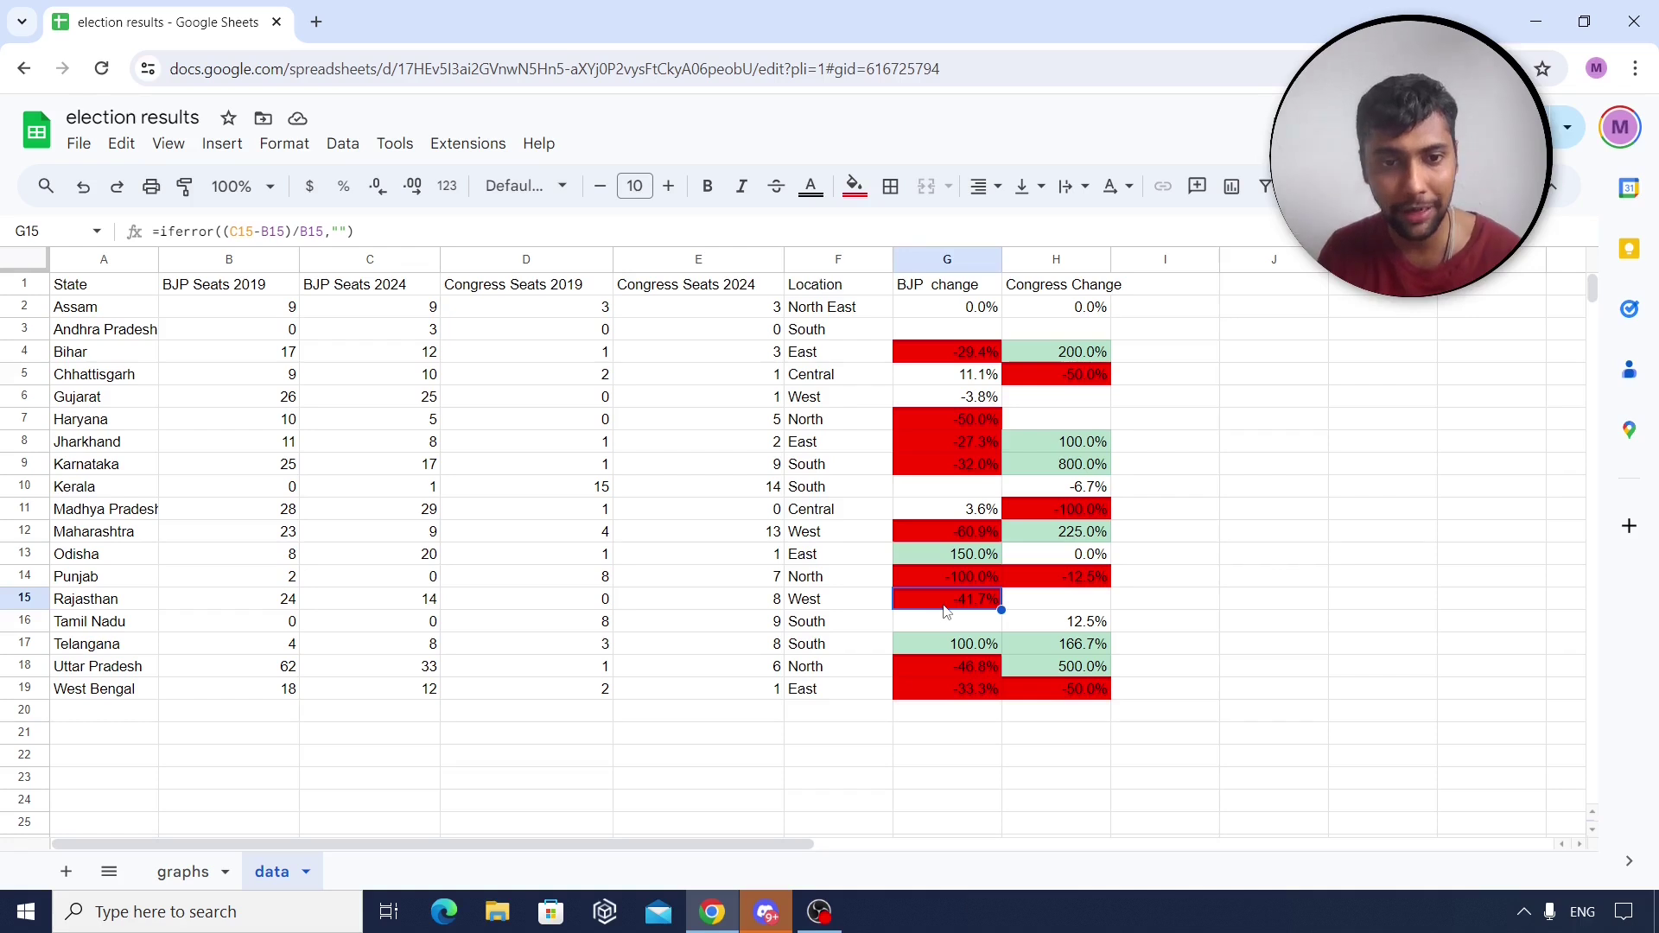
pyautogui.click(599, 604)
pyautogui.click(712, 599)
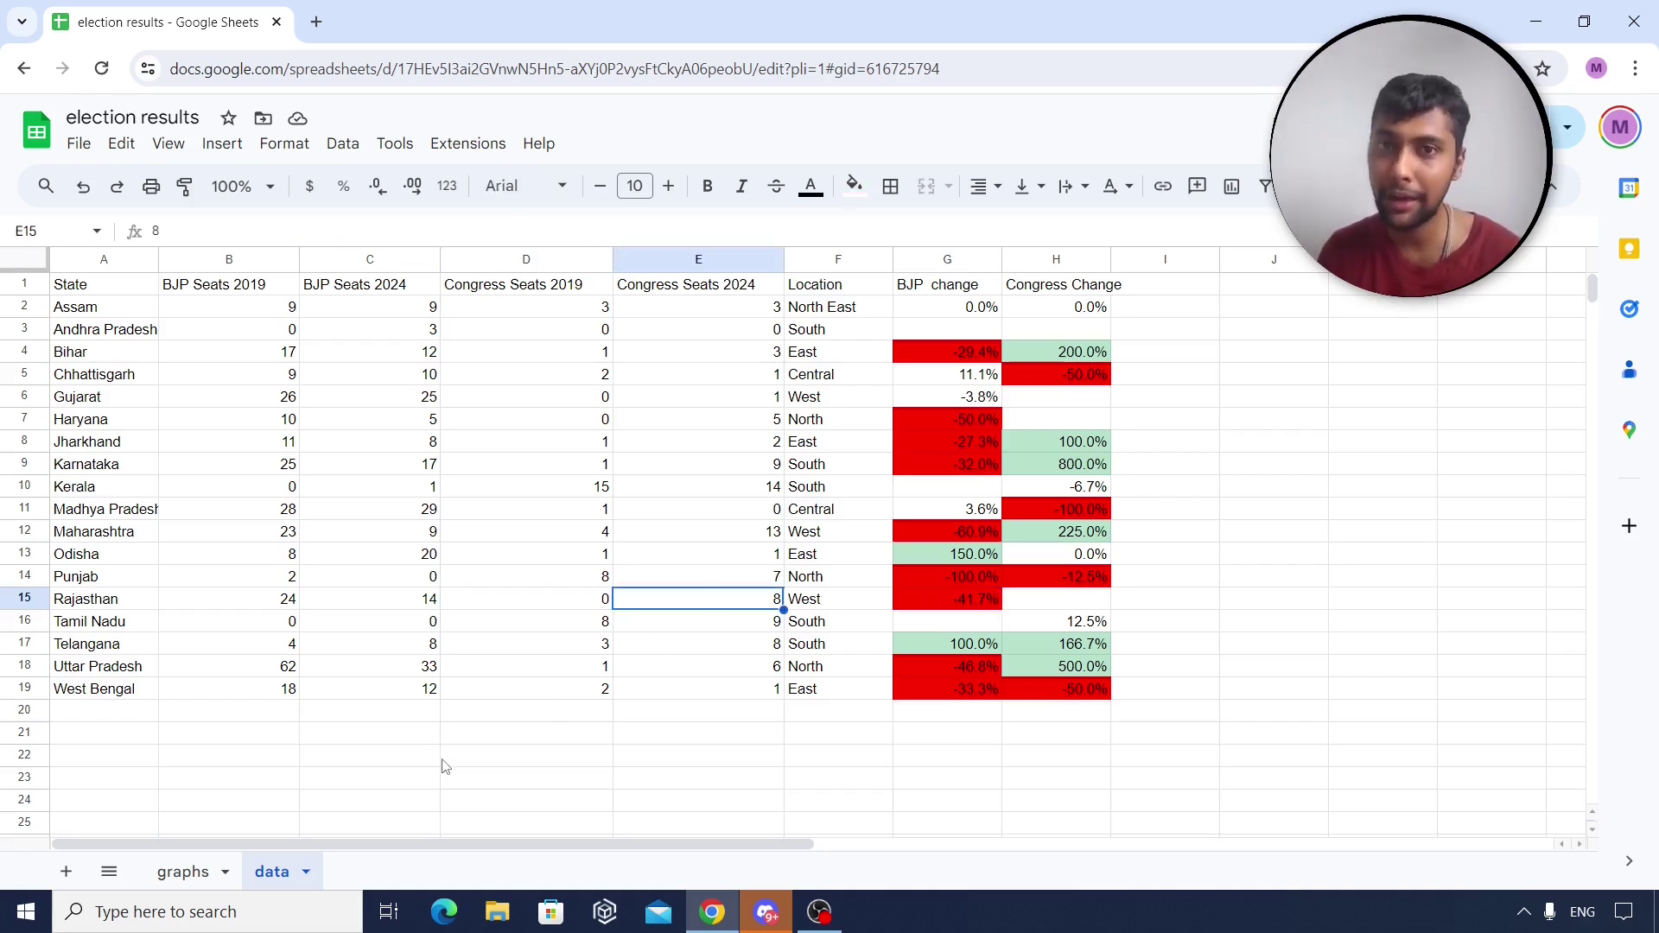
pyautogui.click(517, 607)
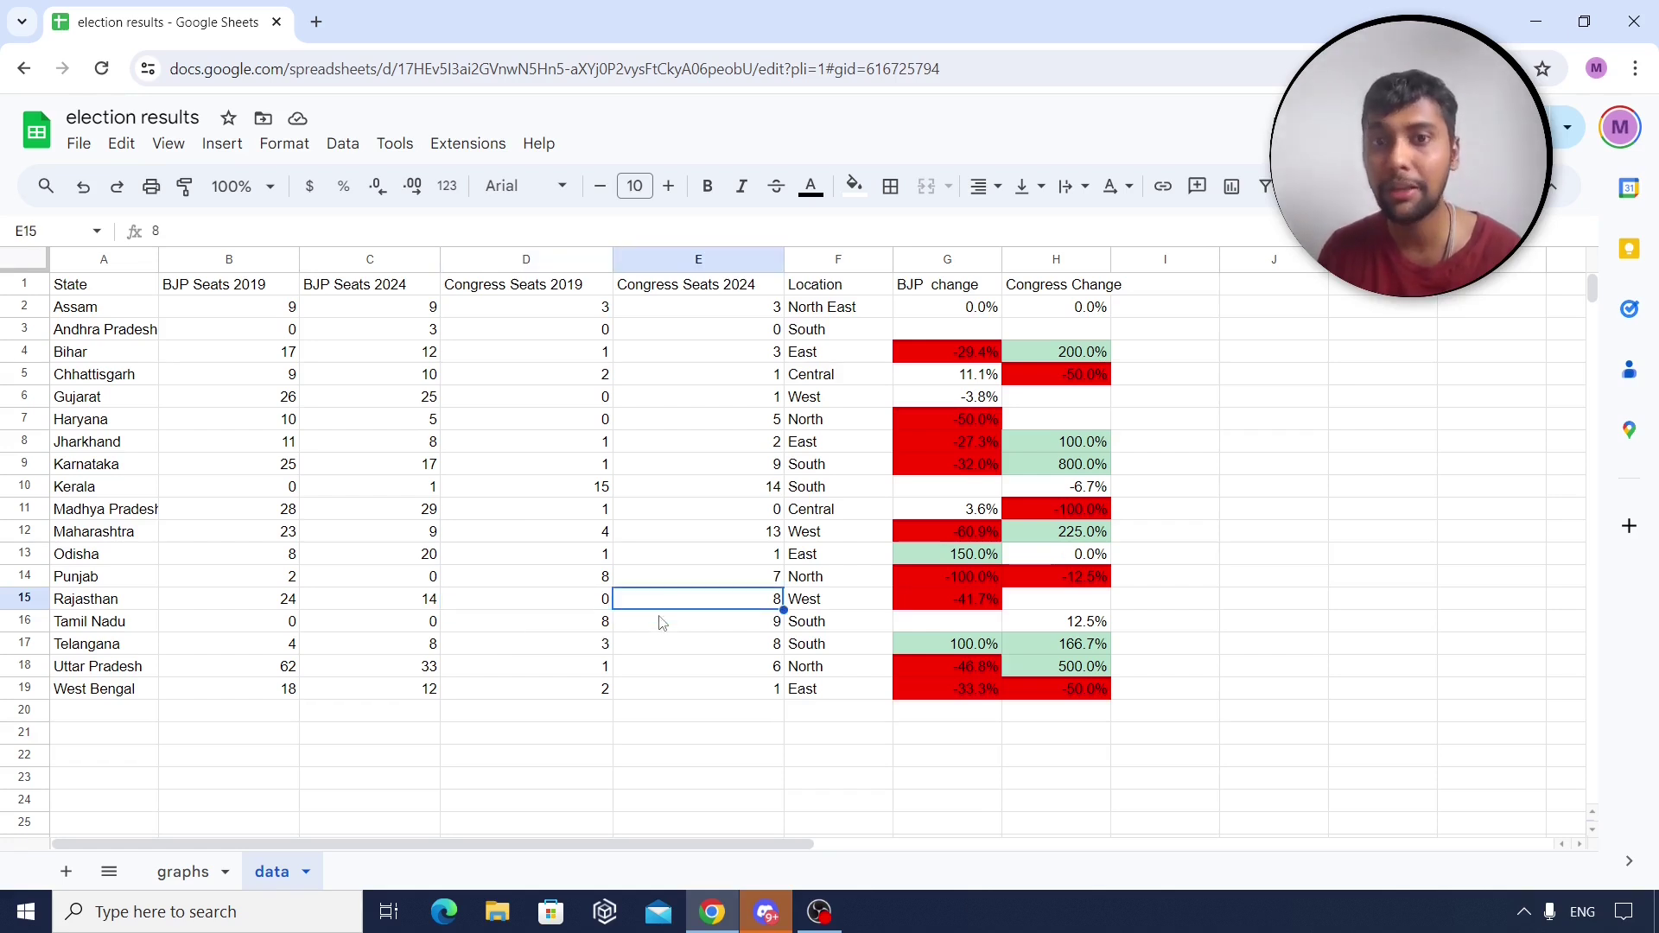
pyautogui.click(184, 870)
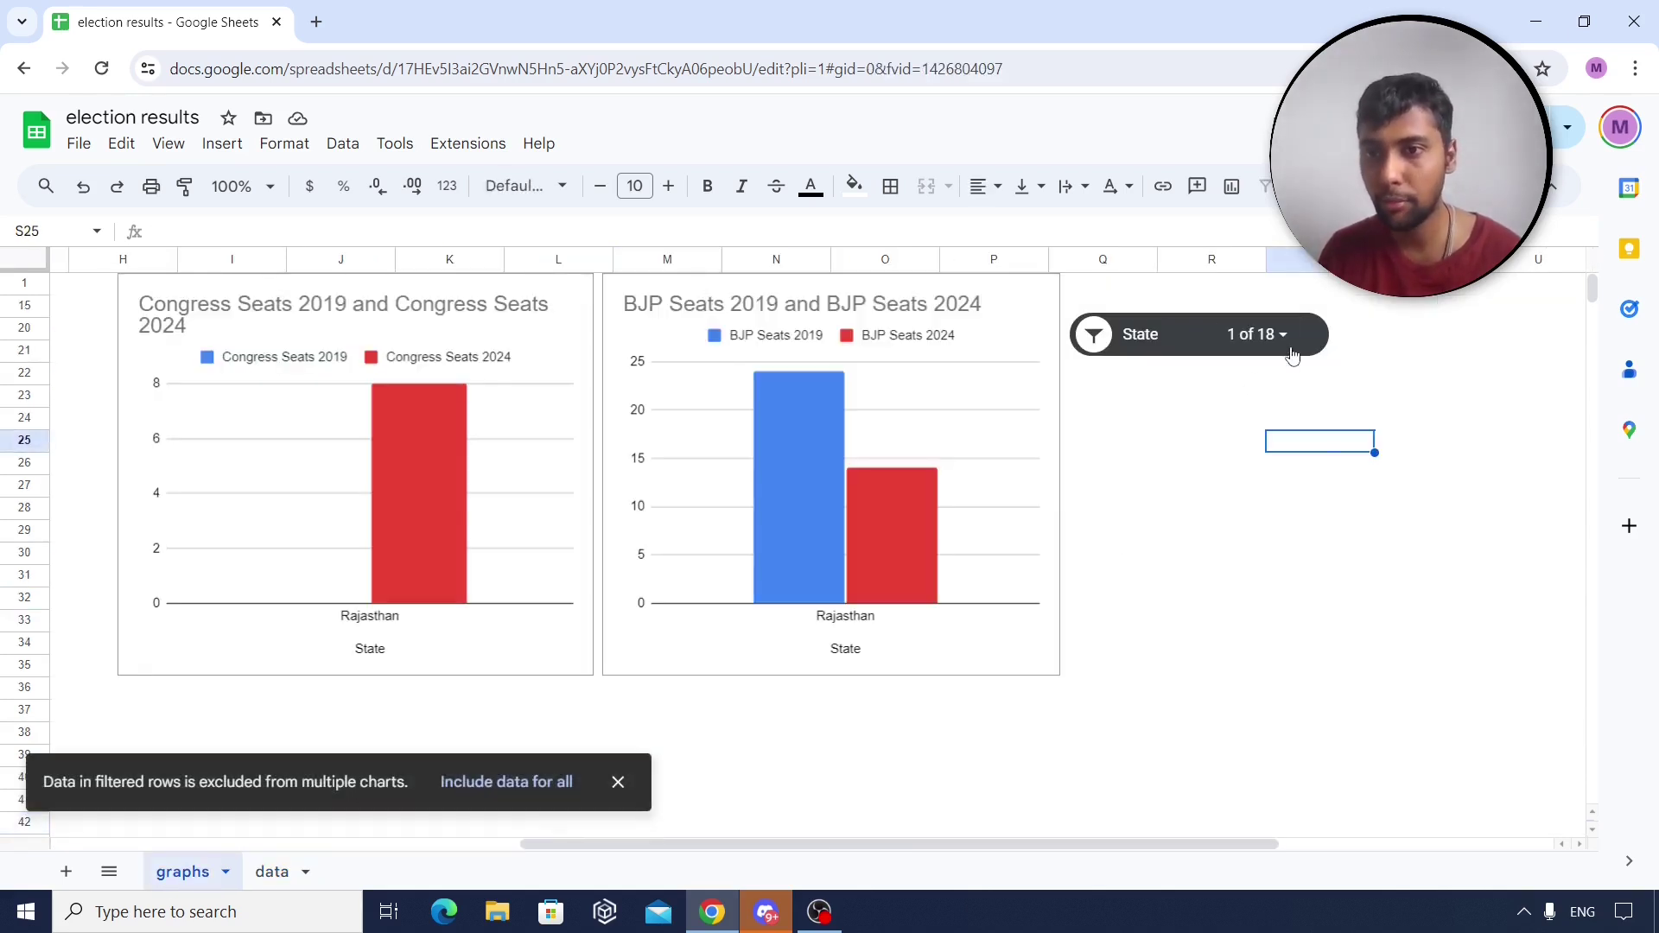
# Filter the Congress and BJP seat charts to Tamil Nadu only, deselecting Rajasthan in the State slicer.
pyautogui.click(1257, 334)
pyautogui.click(1115, 506)
pyautogui.scroll(-5, 1274, 550)
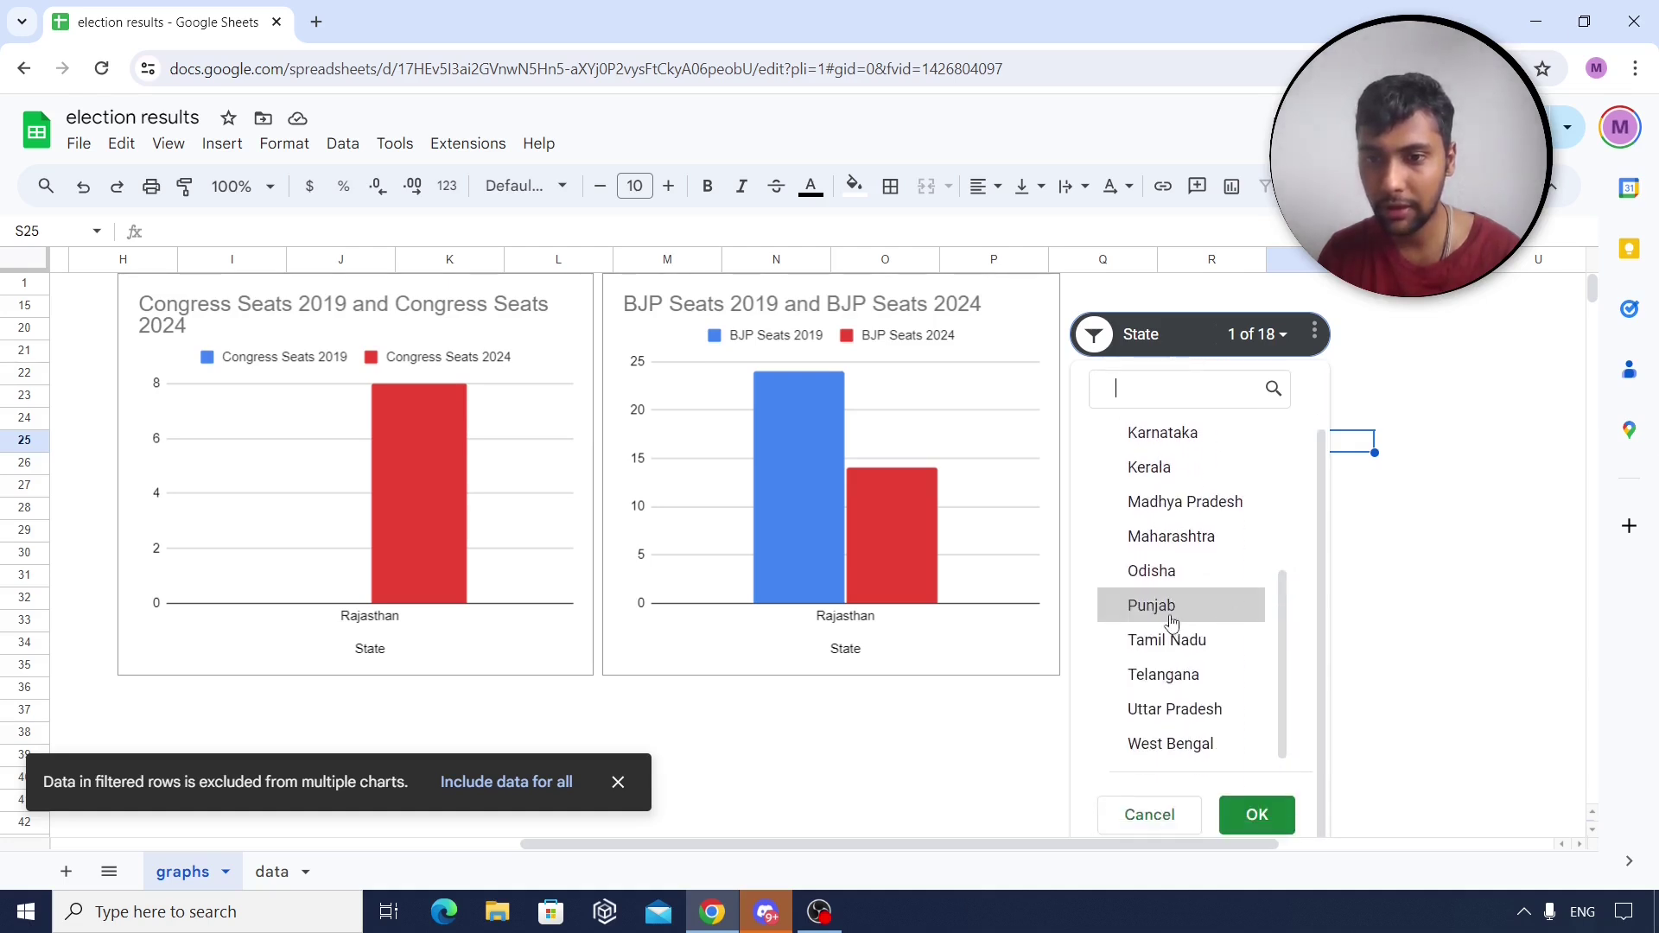
pyautogui.click(1114, 639)
pyautogui.click(1257, 815)
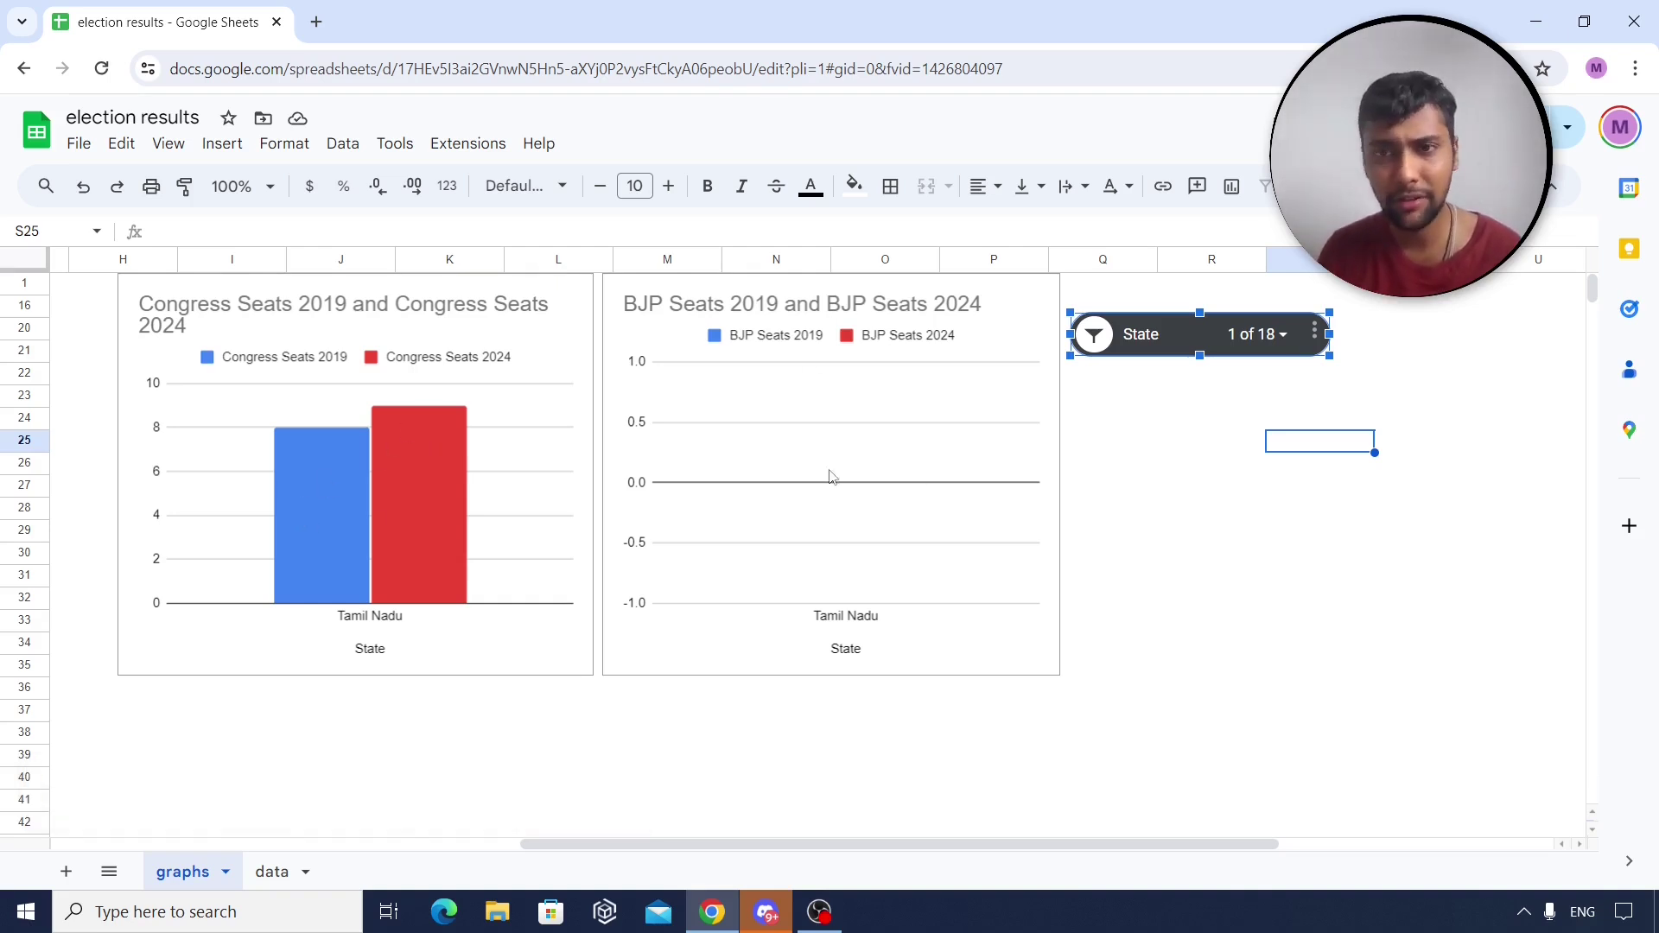
# Switch the State slicer's selection from Tamil Nadu to Telangana only and apply it to both seat charts.
pyautogui.click(1291, 336)
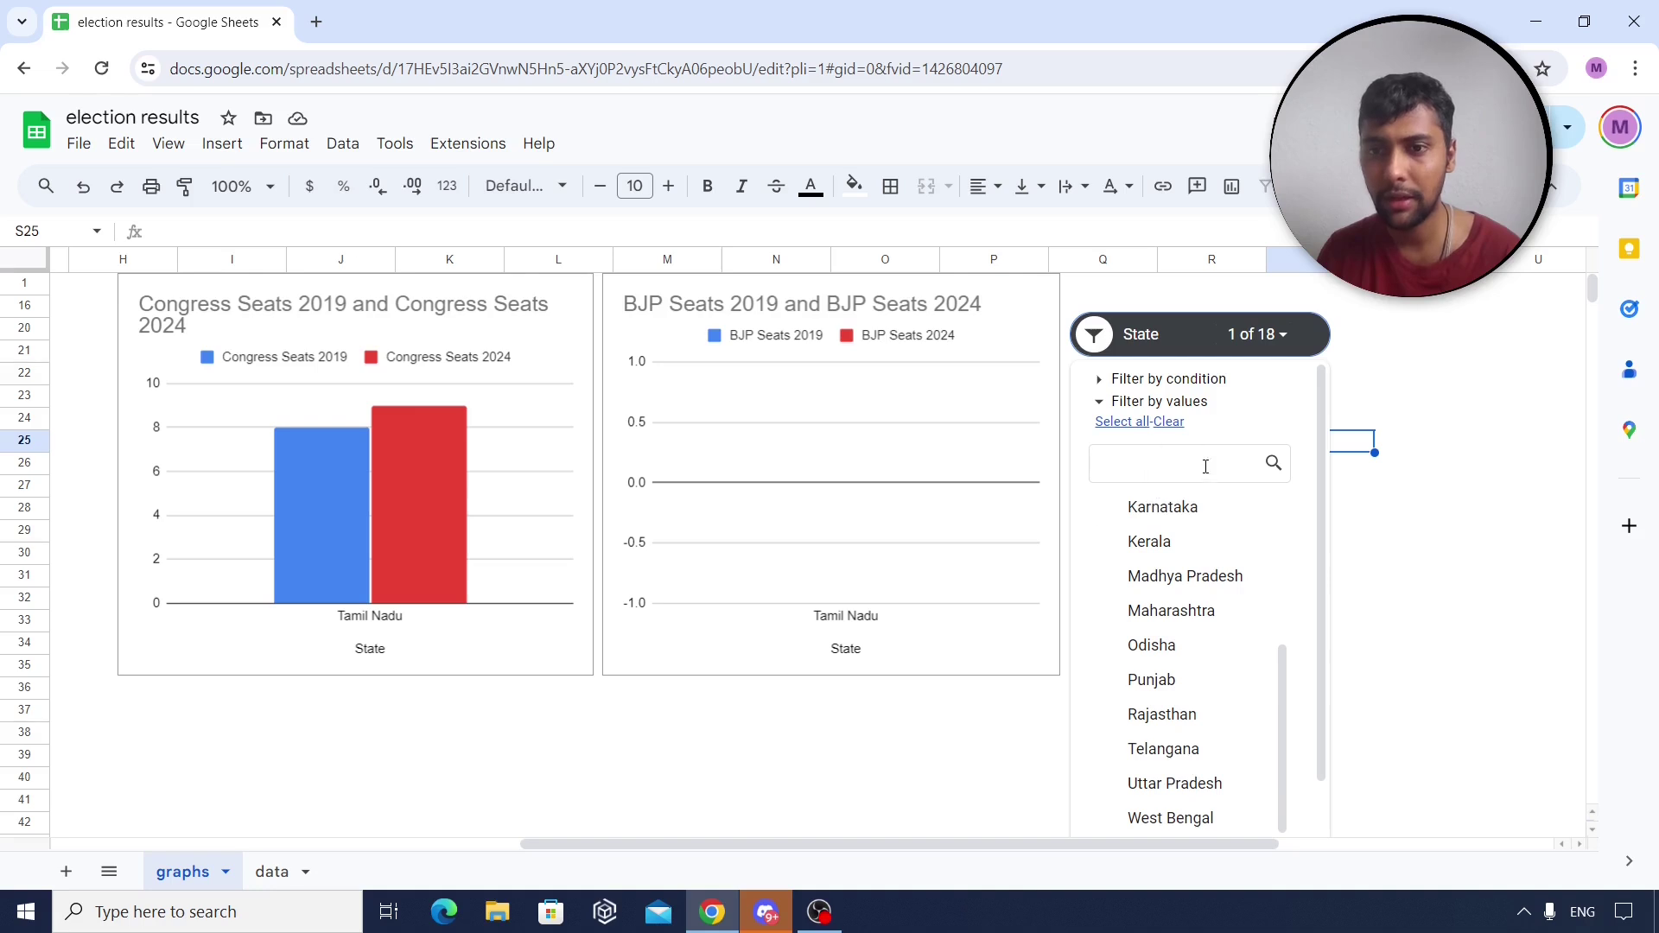
pyautogui.scroll(4, 1255, 595)
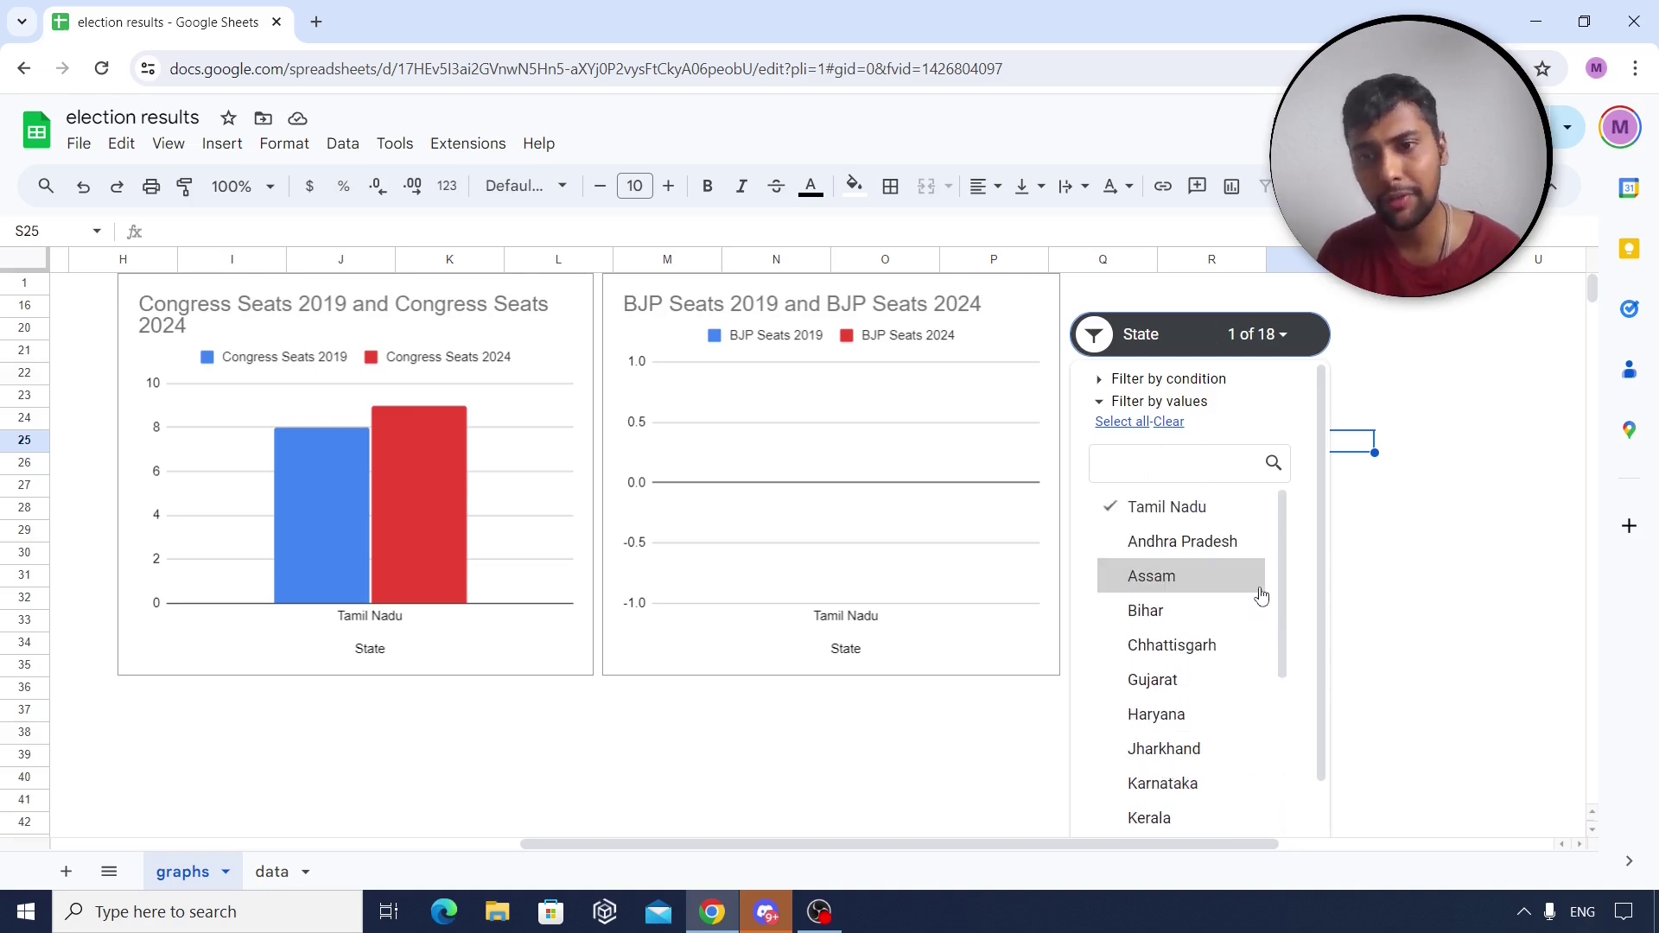
pyautogui.click(1113, 510)
pyautogui.scroll(-3, 1285, 578)
pyautogui.scroll(-1, 1285, 583)
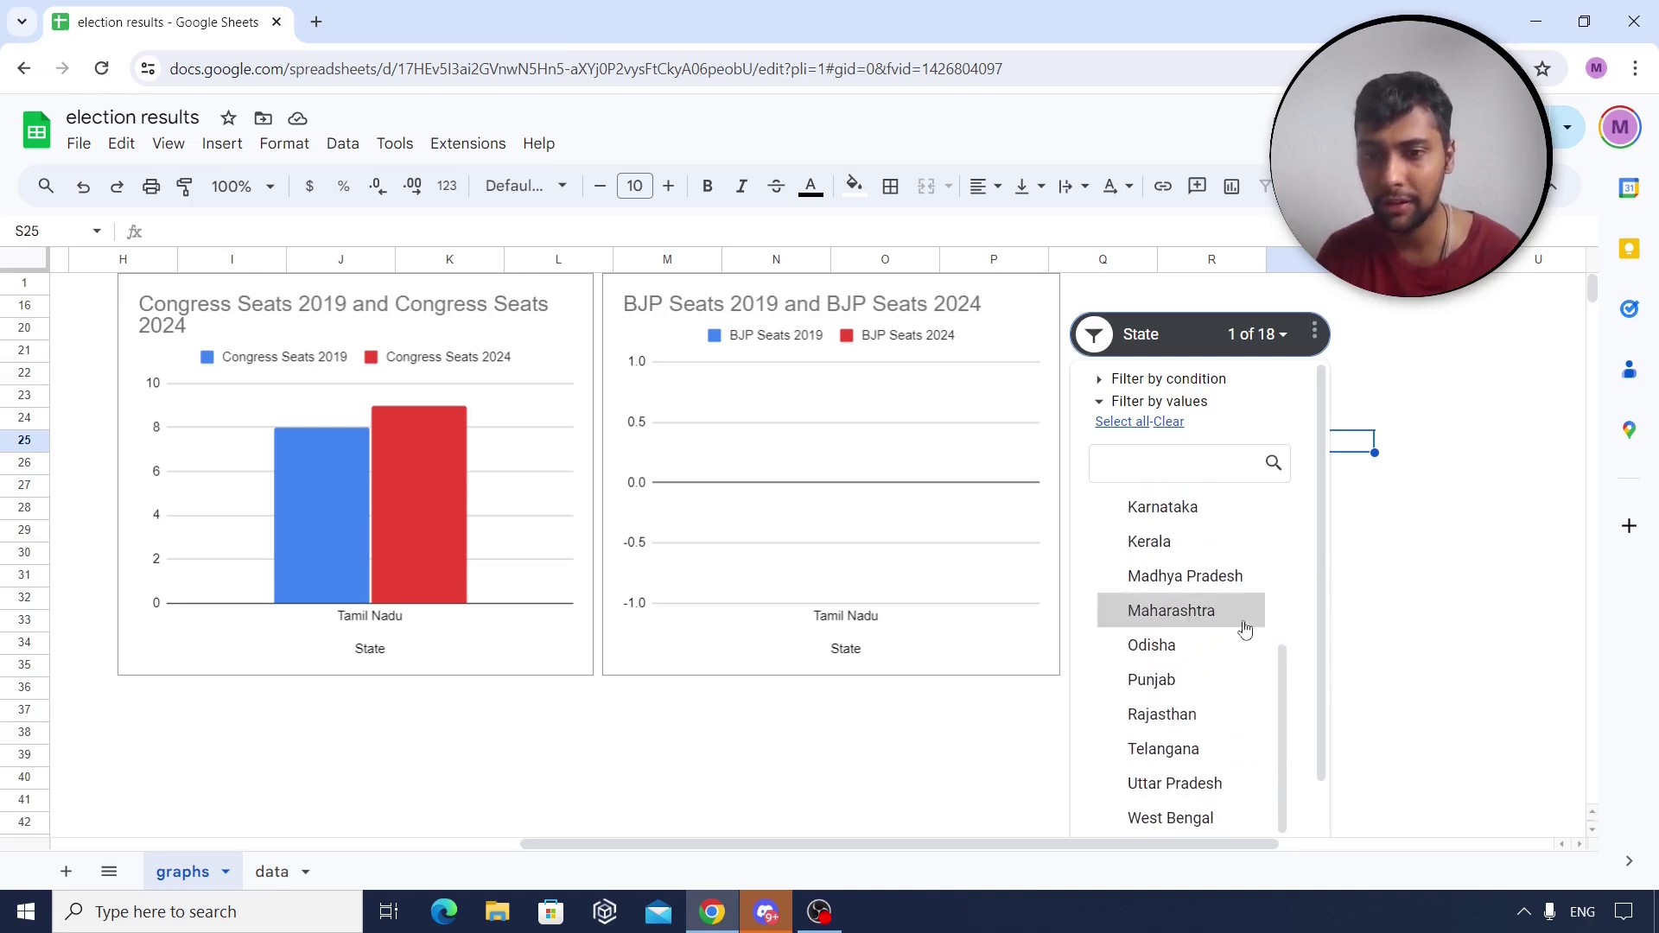
pyautogui.click(1117, 750)
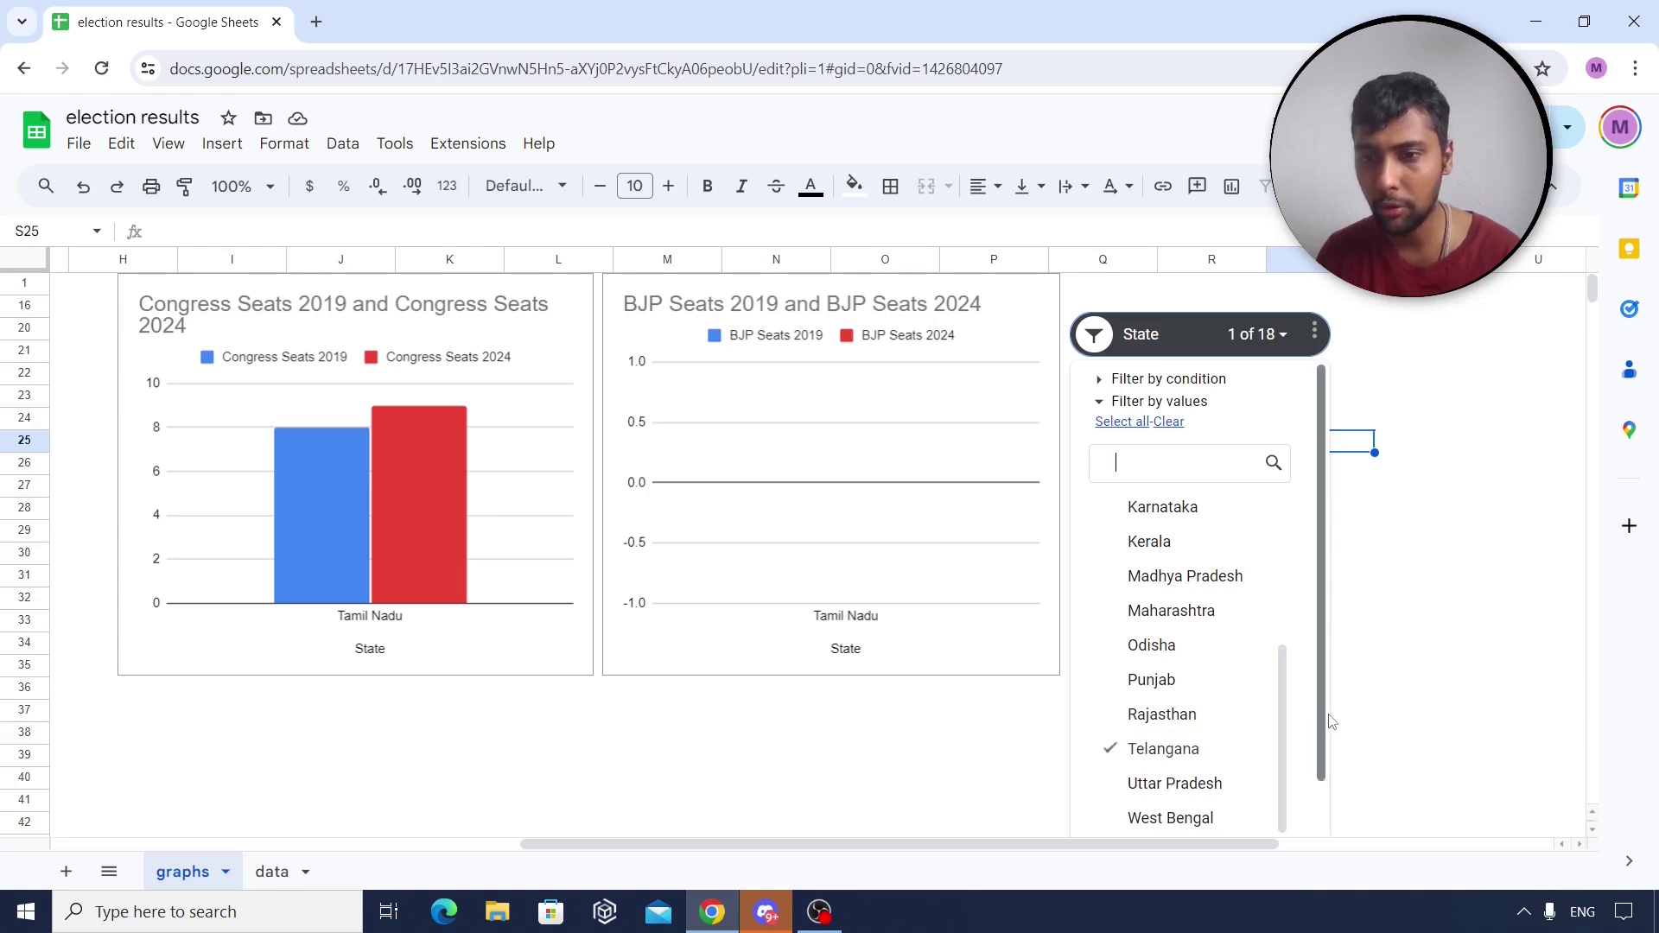
pyautogui.scroll(-3, 1326, 722)
pyautogui.click(1270, 781)
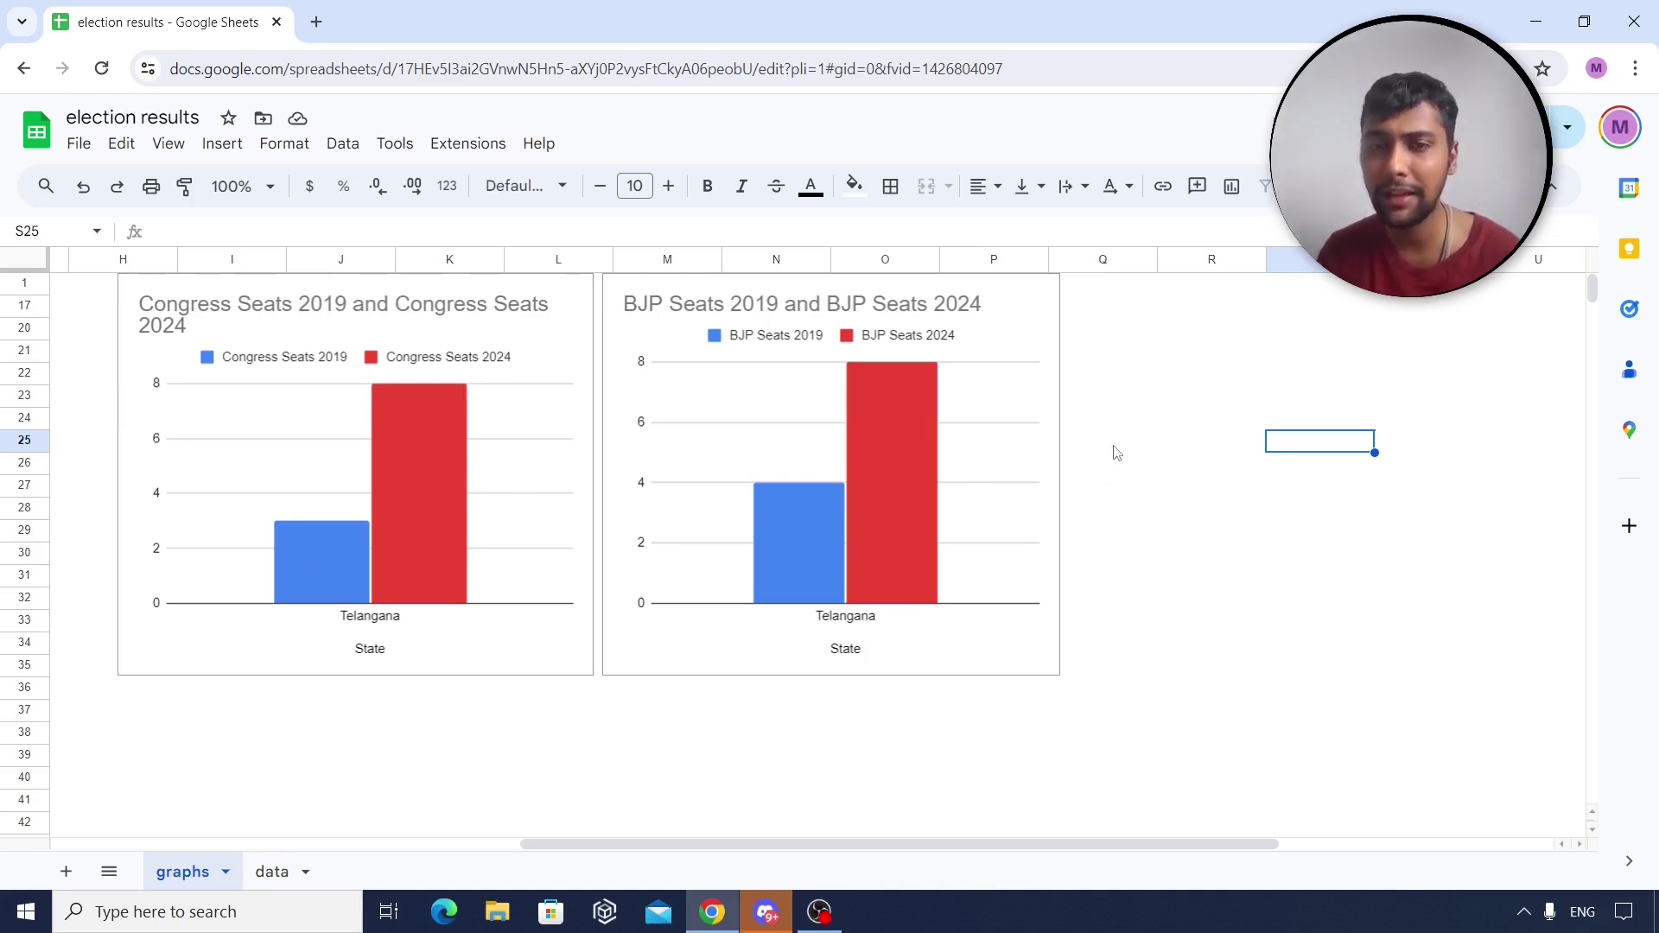
# Filter the Congress and BJP seat charts to Uttar Pradesh only, deselecting Telangana in the State slicer.
pyautogui.click(1206, 432)
pyautogui.click(1284, 335)
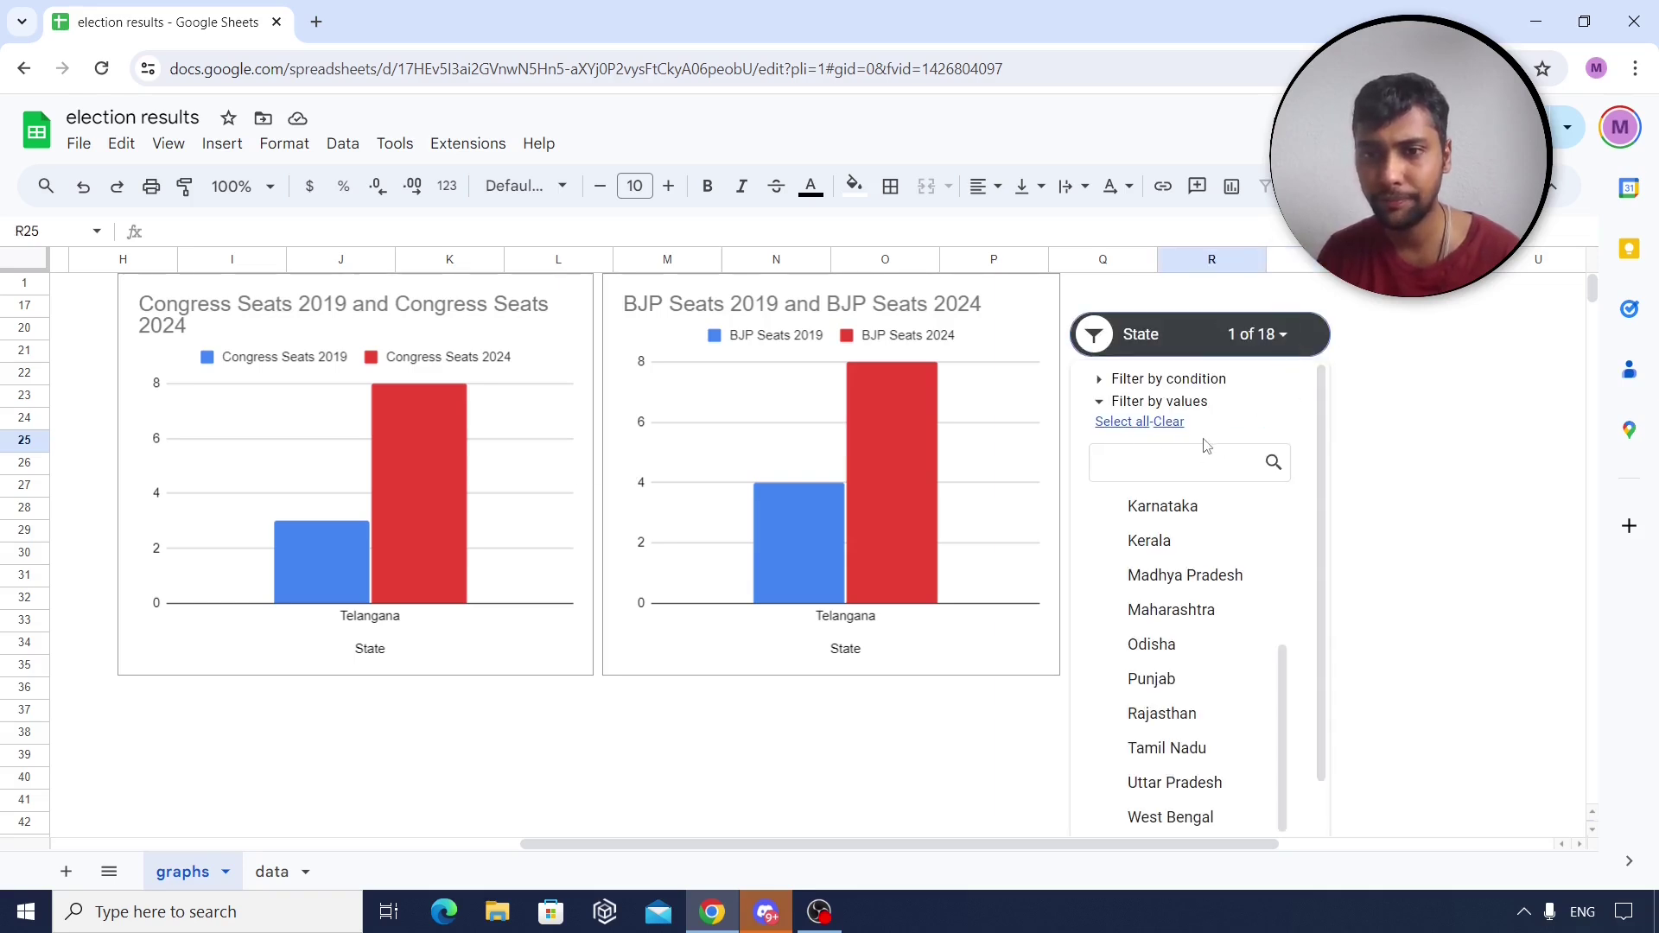
pyautogui.scroll(-1, 1205, 484)
pyautogui.scroll(5, 1115, 514)
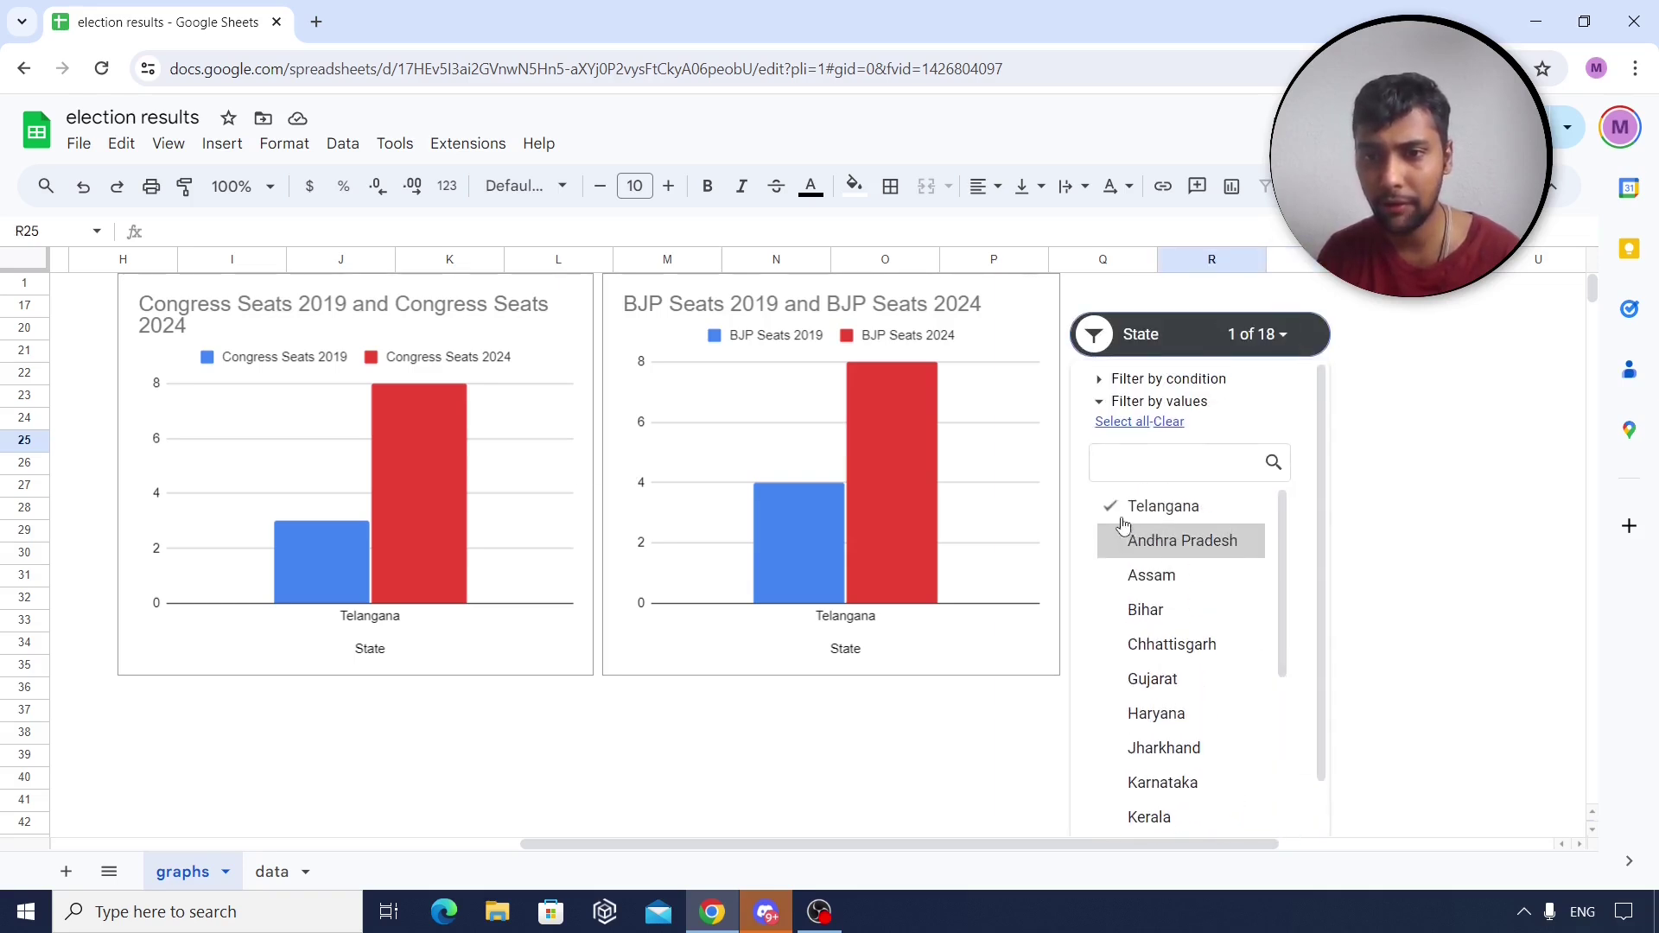
pyautogui.scroll(-4, 1245, 567)
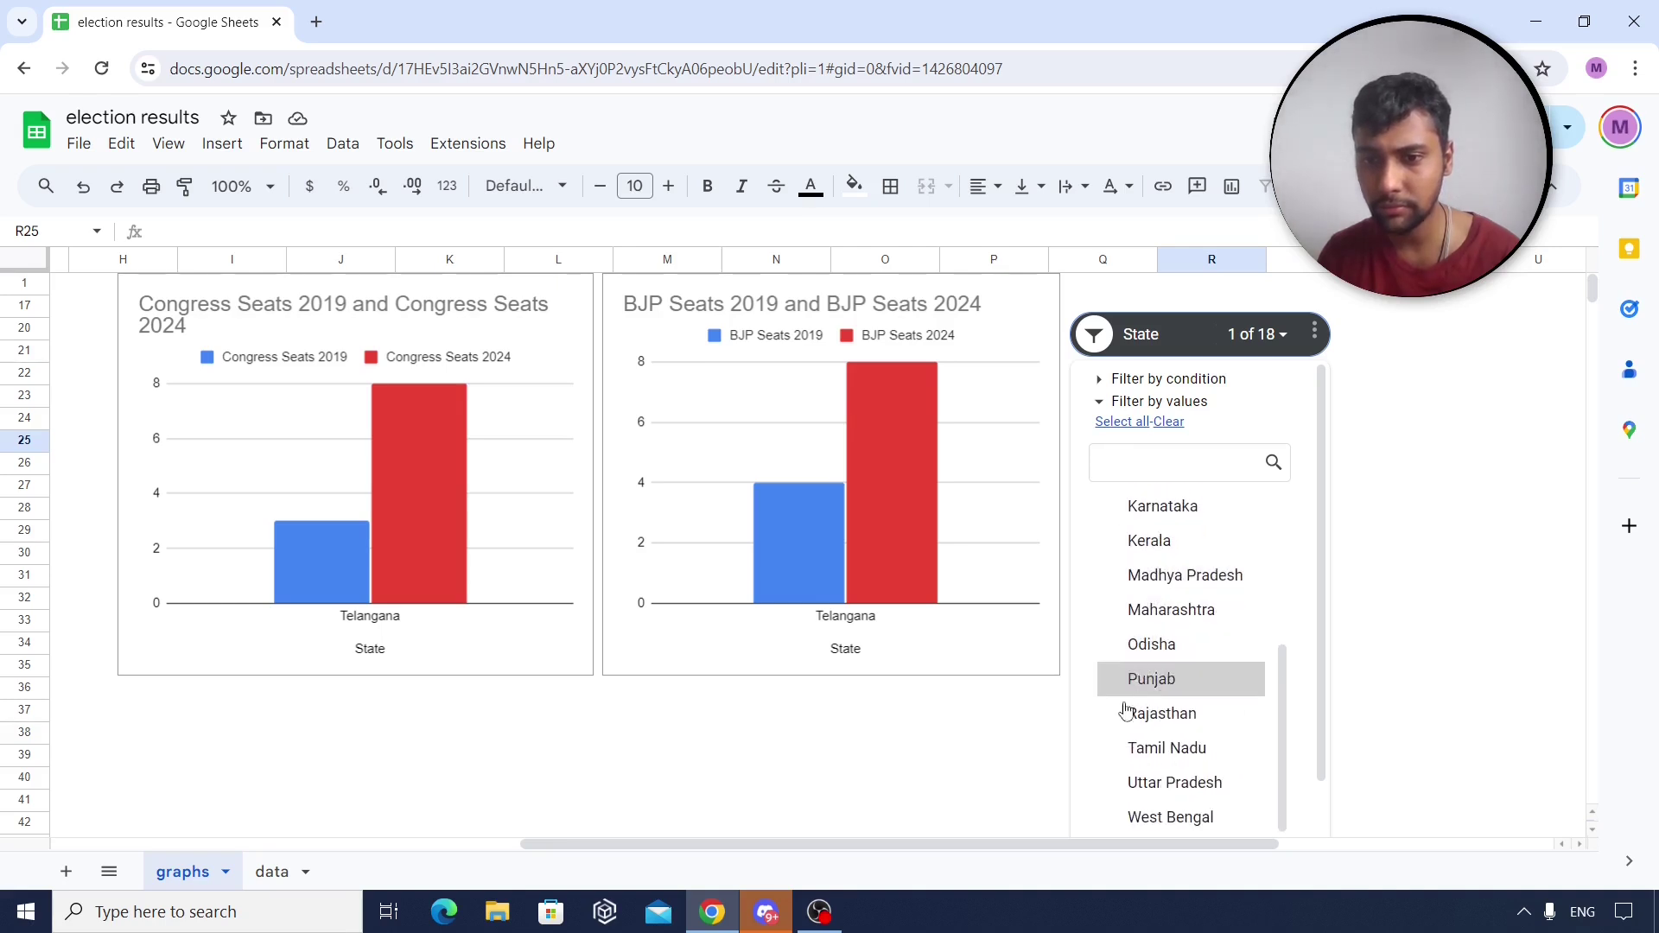
pyautogui.scroll(-1, 1263, 715)
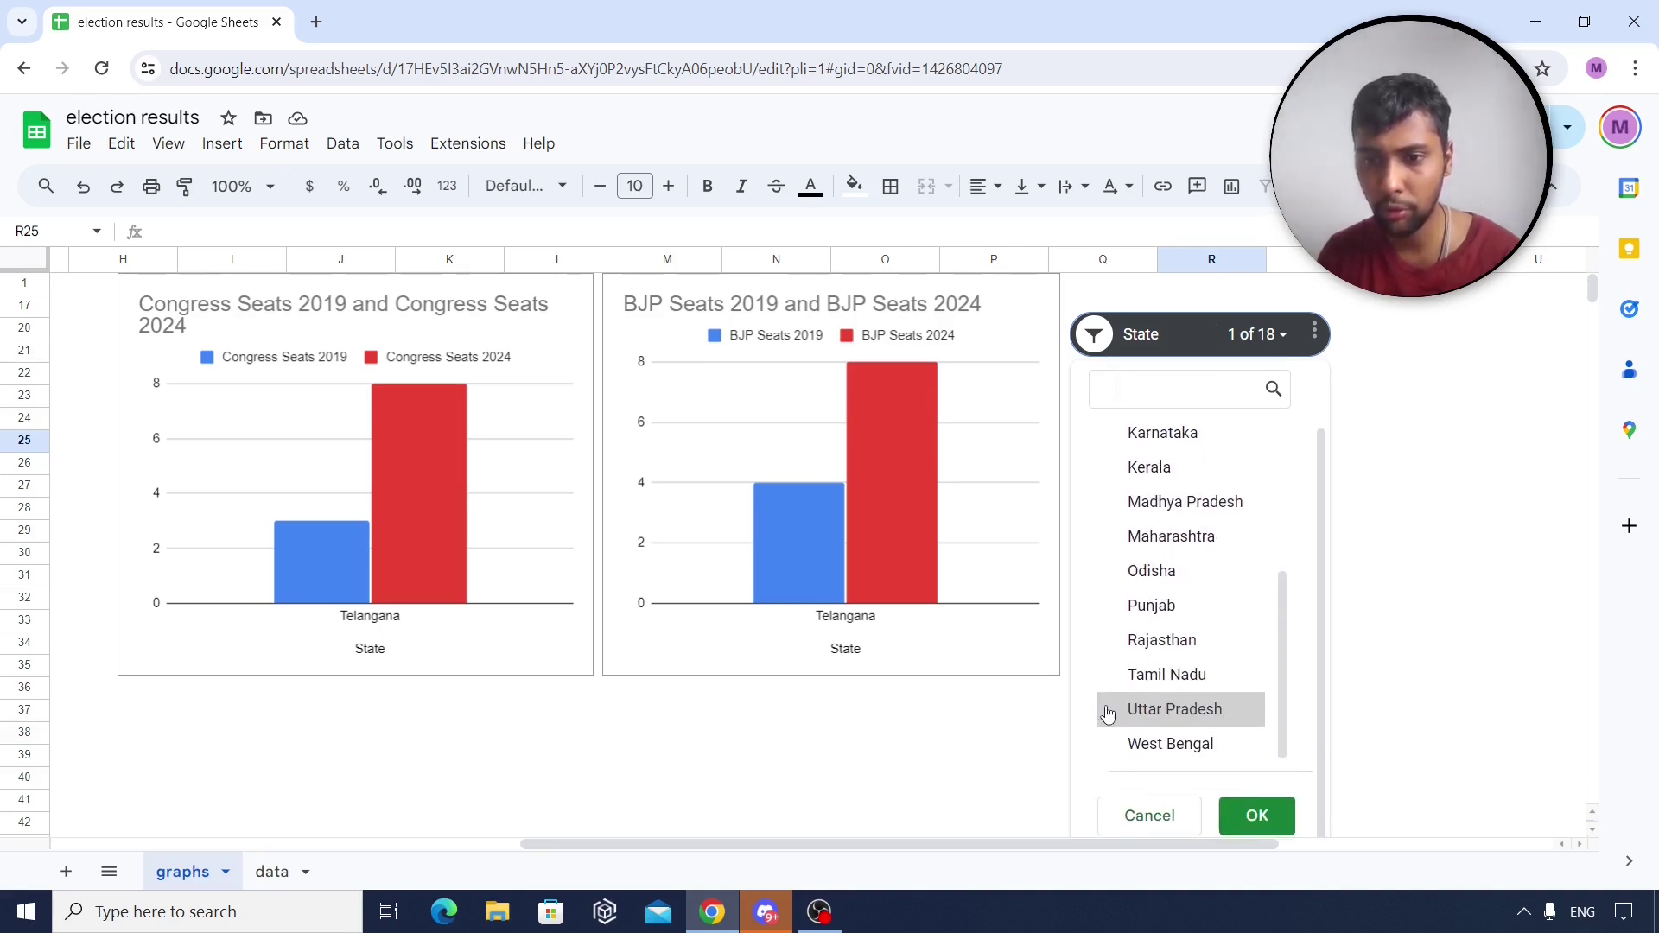
pyautogui.click(1108, 714)
pyautogui.click(1255, 813)
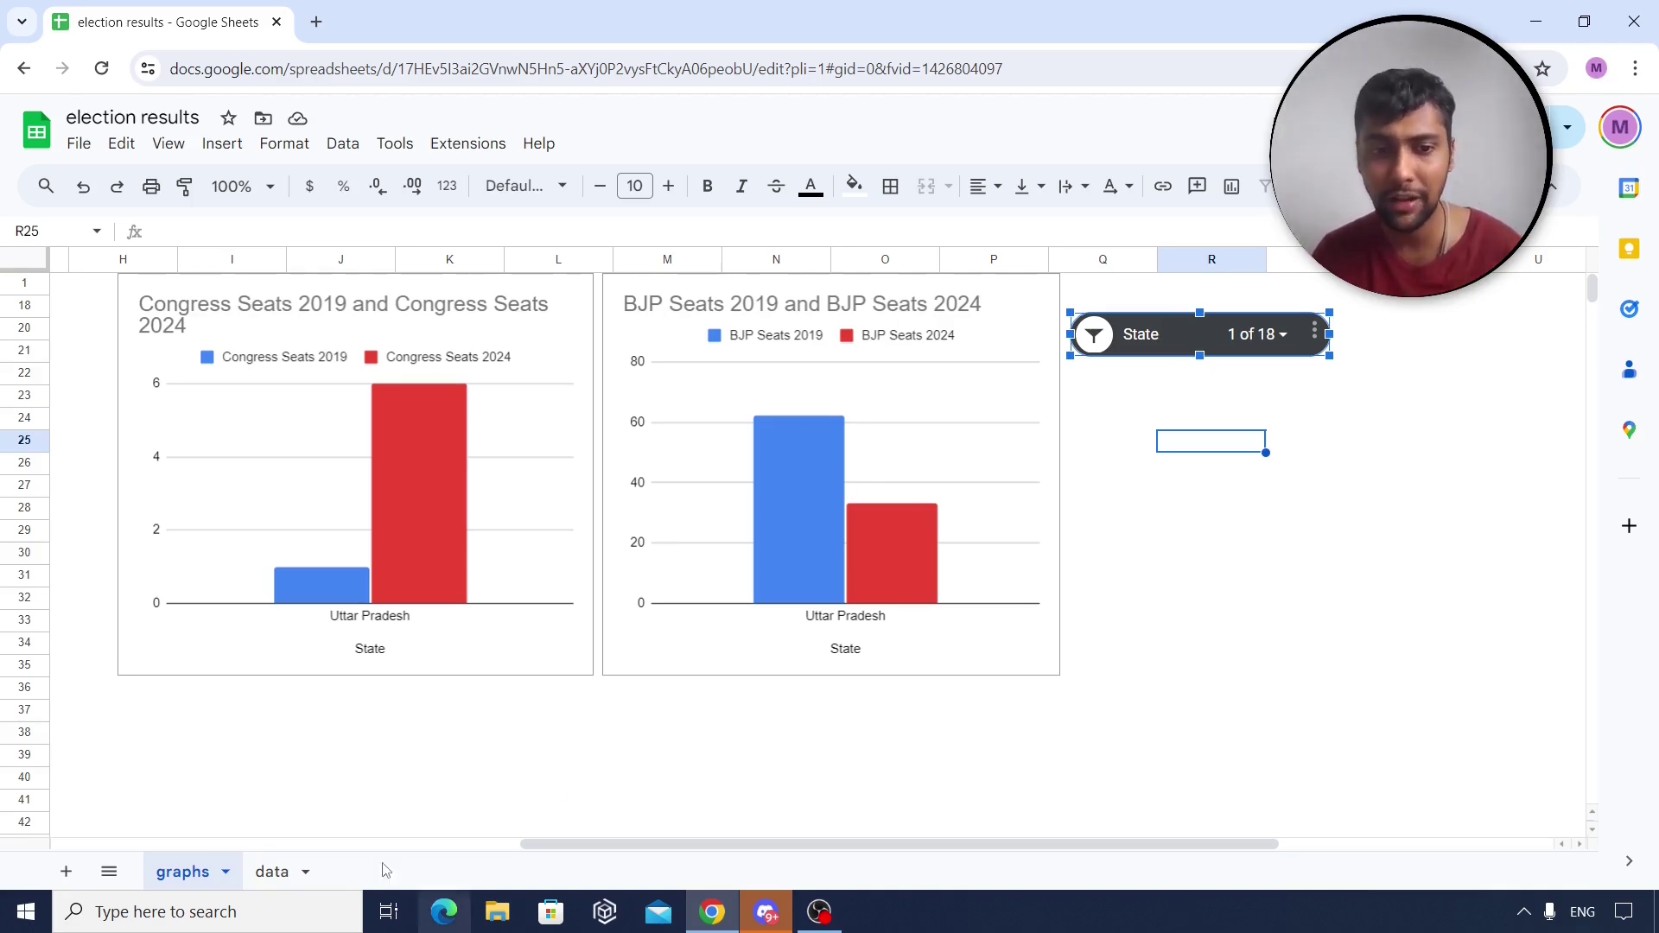
# Check Uttar Pradesh's BJP and Congress seats in B18:E18 and its BJP change in G18 on the data sheet, and return to the graphs sheet.
pyautogui.click(272, 871)
pyautogui.click(223, 666)
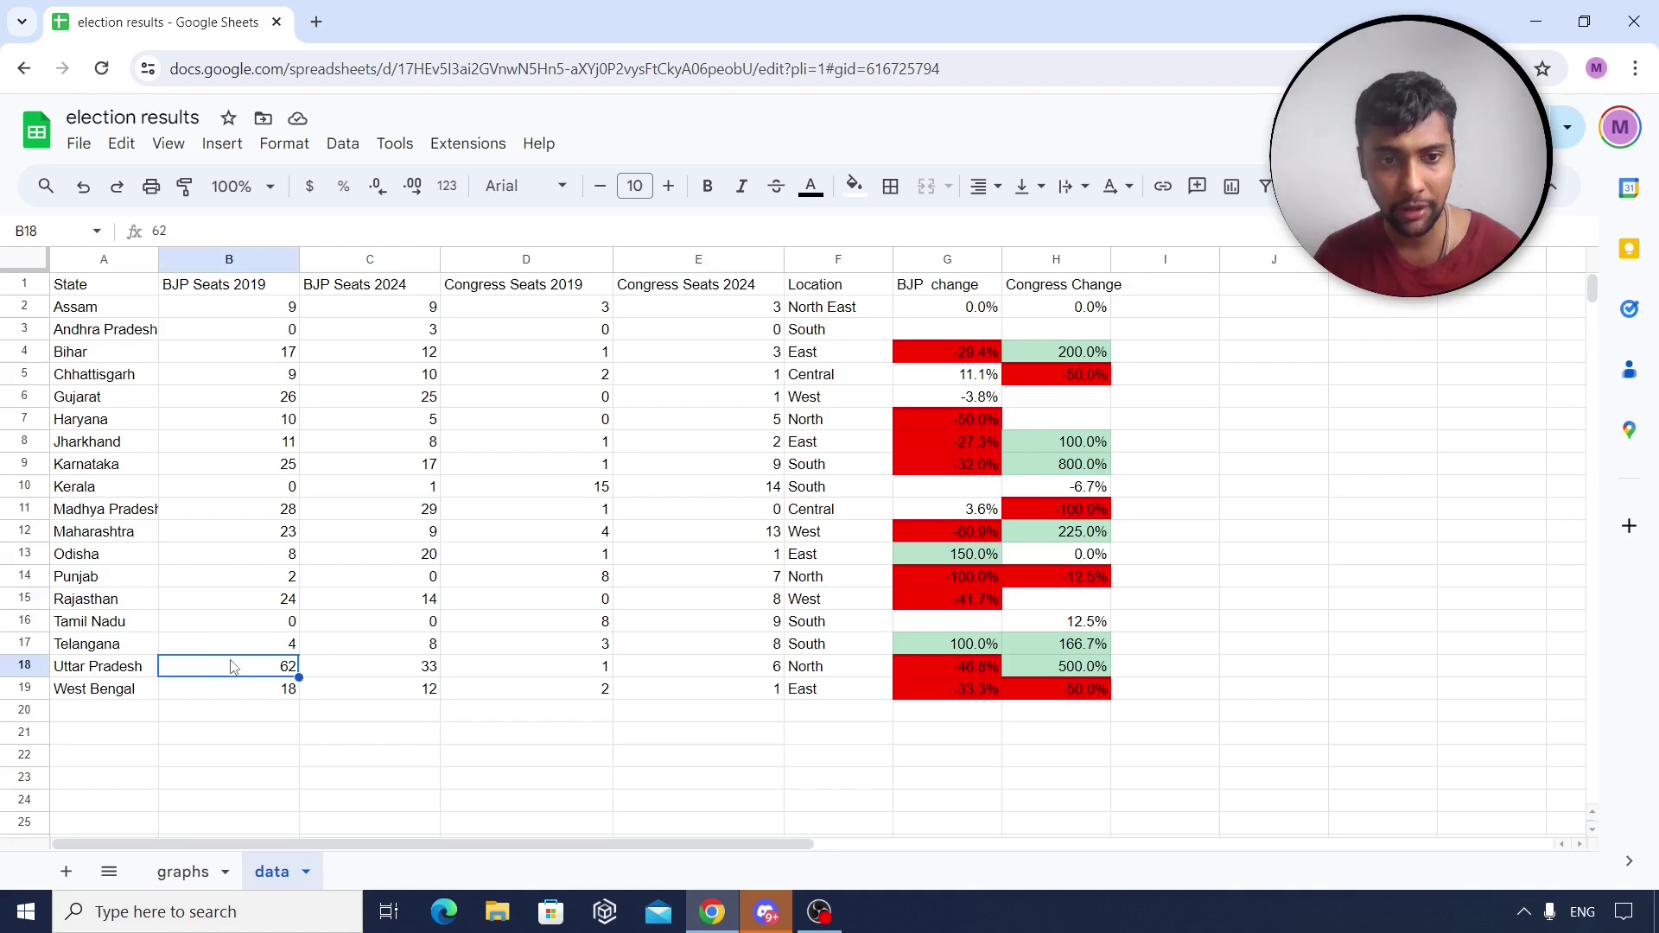
pyautogui.click(971, 672)
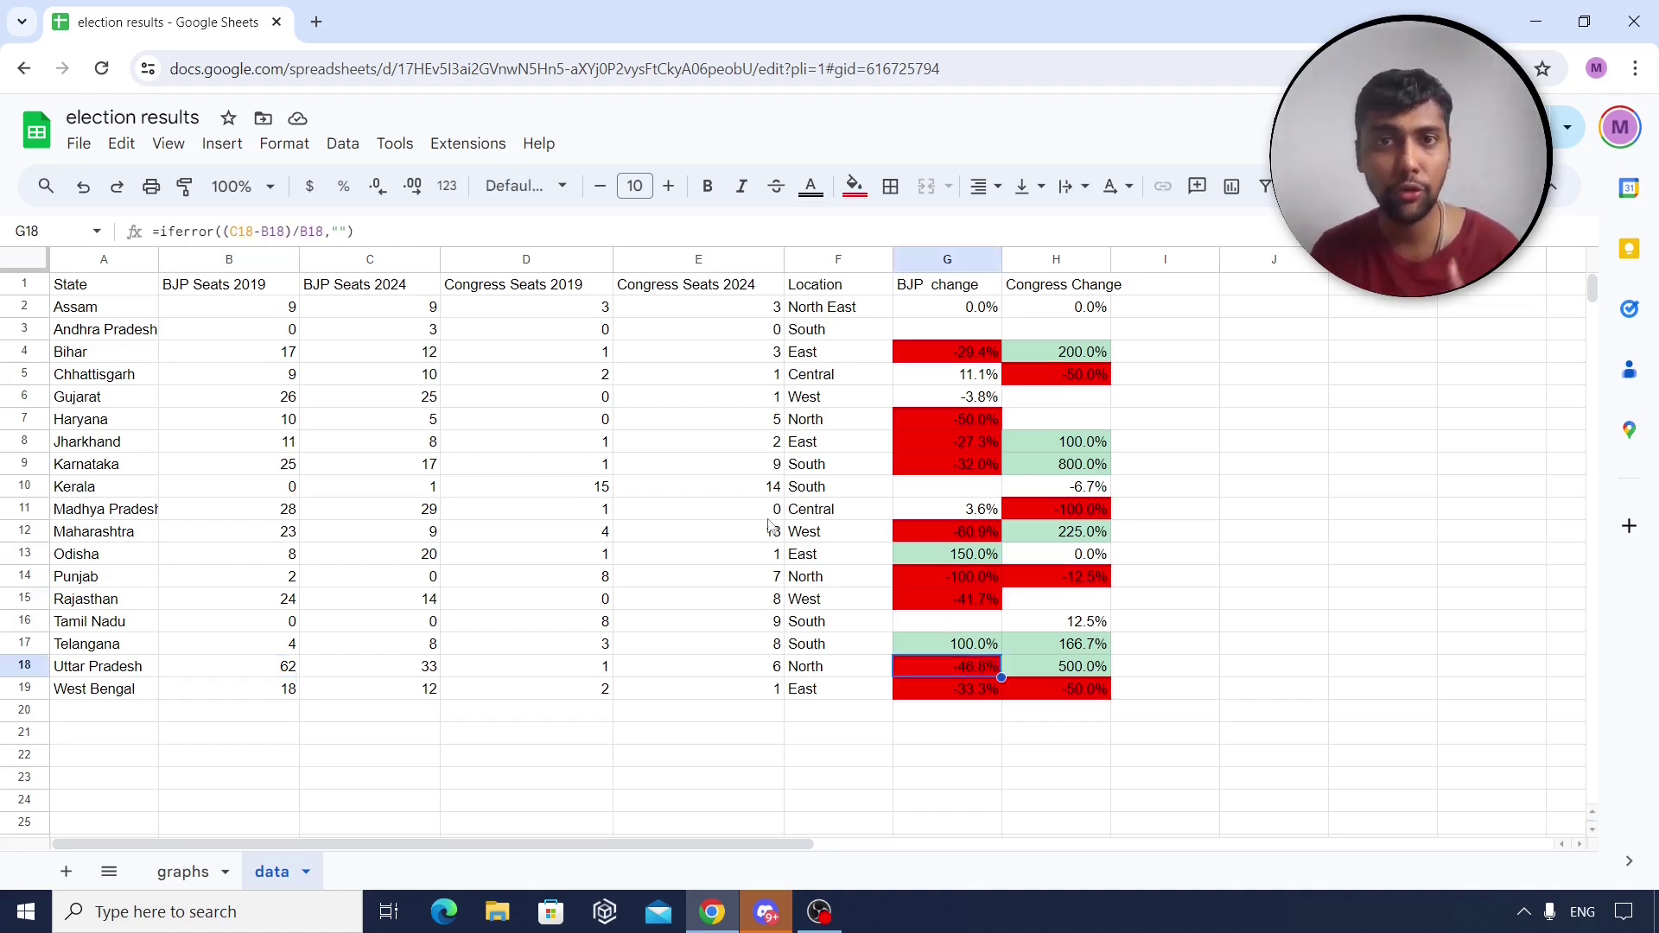
pyautogui.click(593, 673)
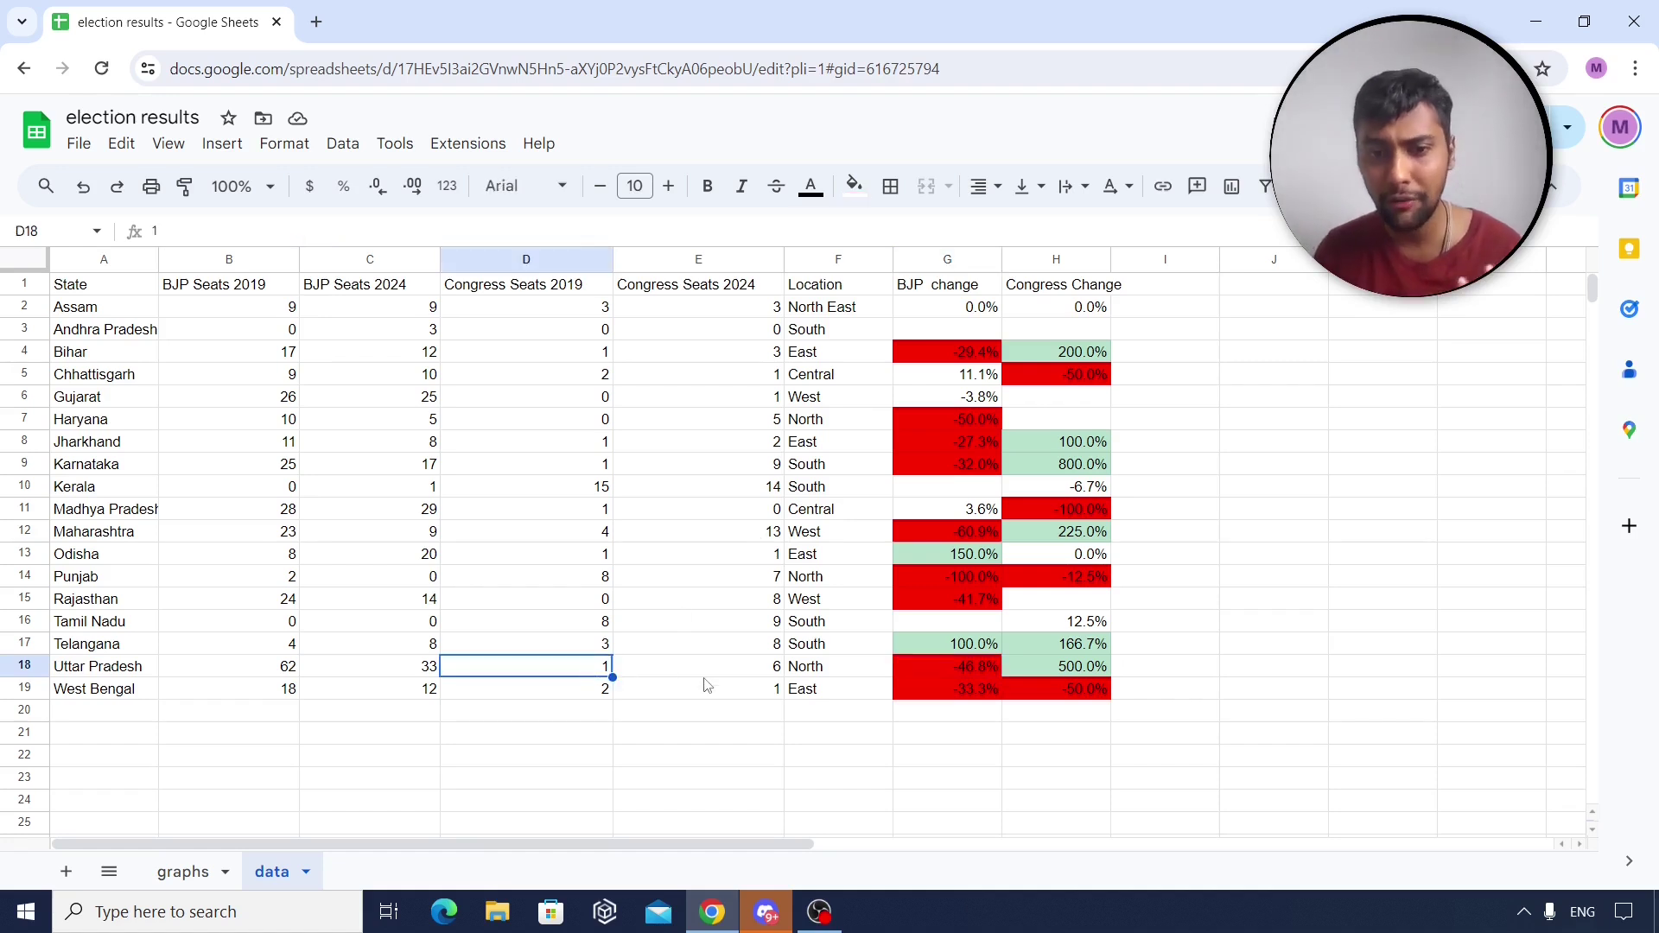
pyautogui.click(704, 680)
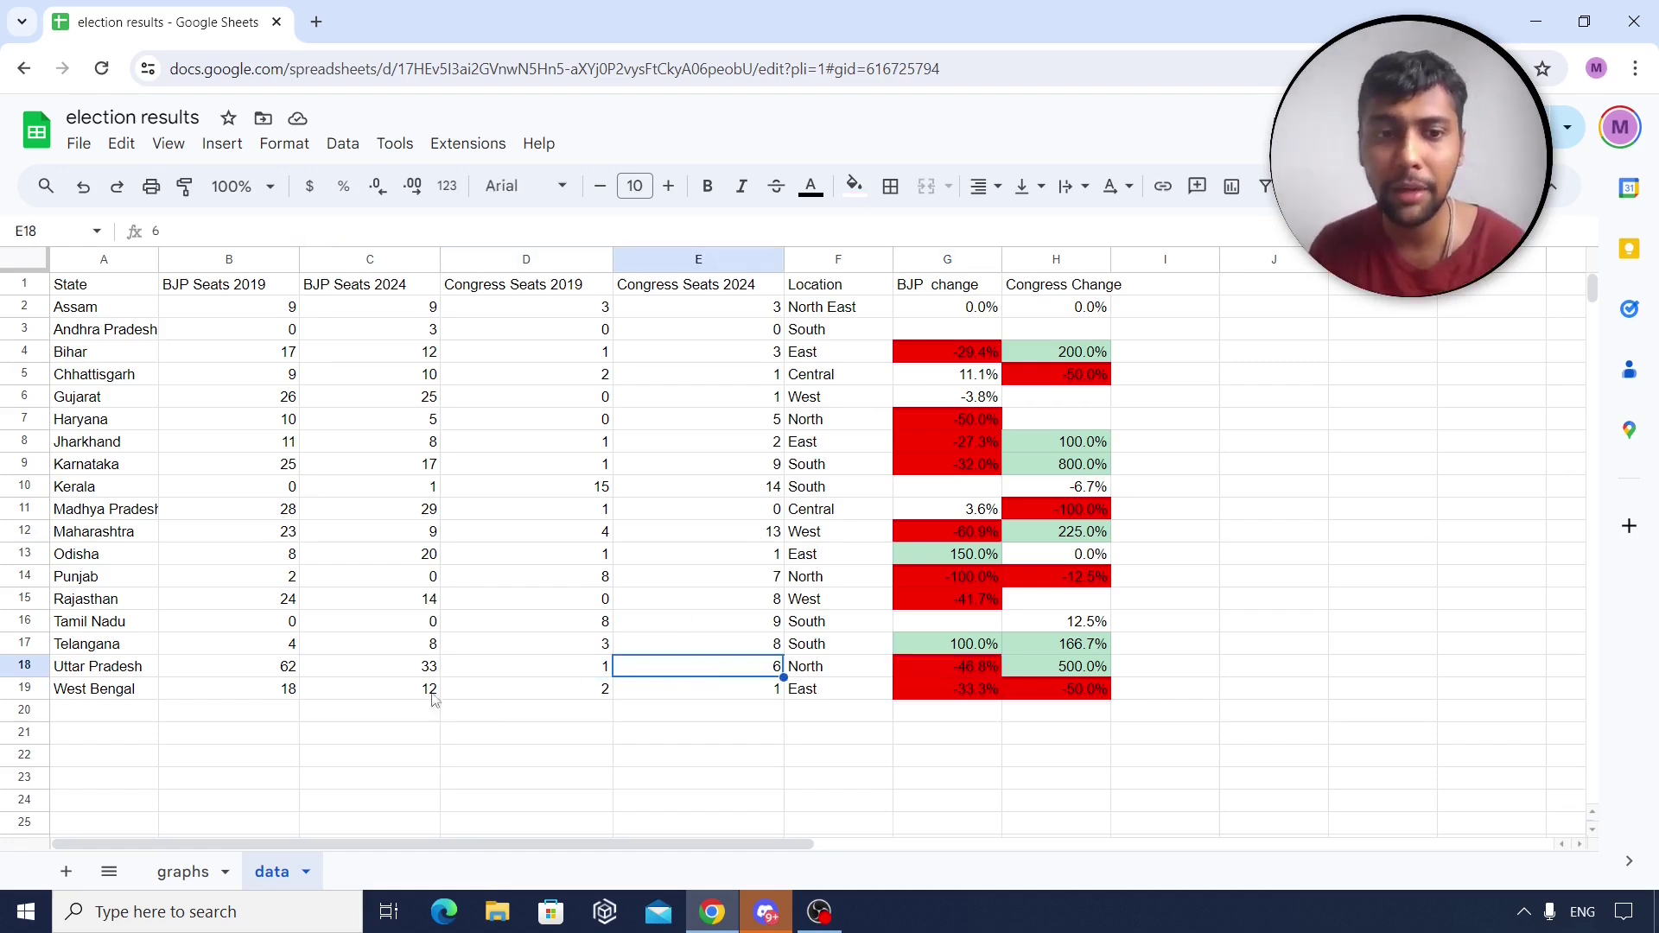
pyautogui.moveTo(284, 675); pyautogui.dragTo(368, 668)
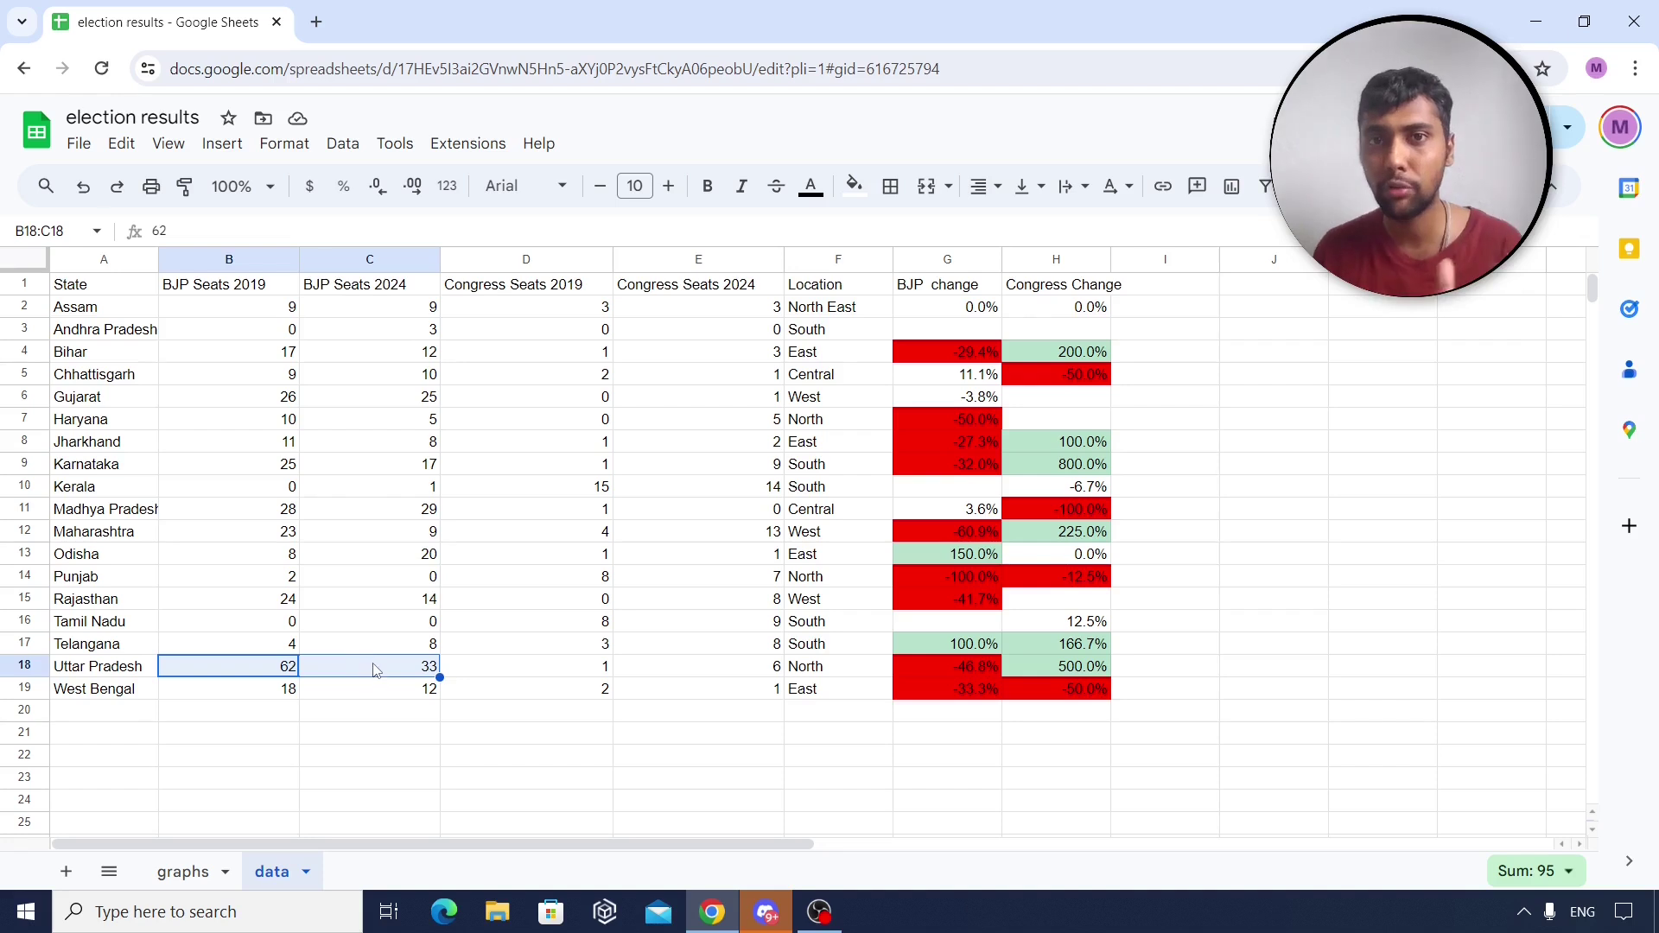
pyautogui.click(178, 874)
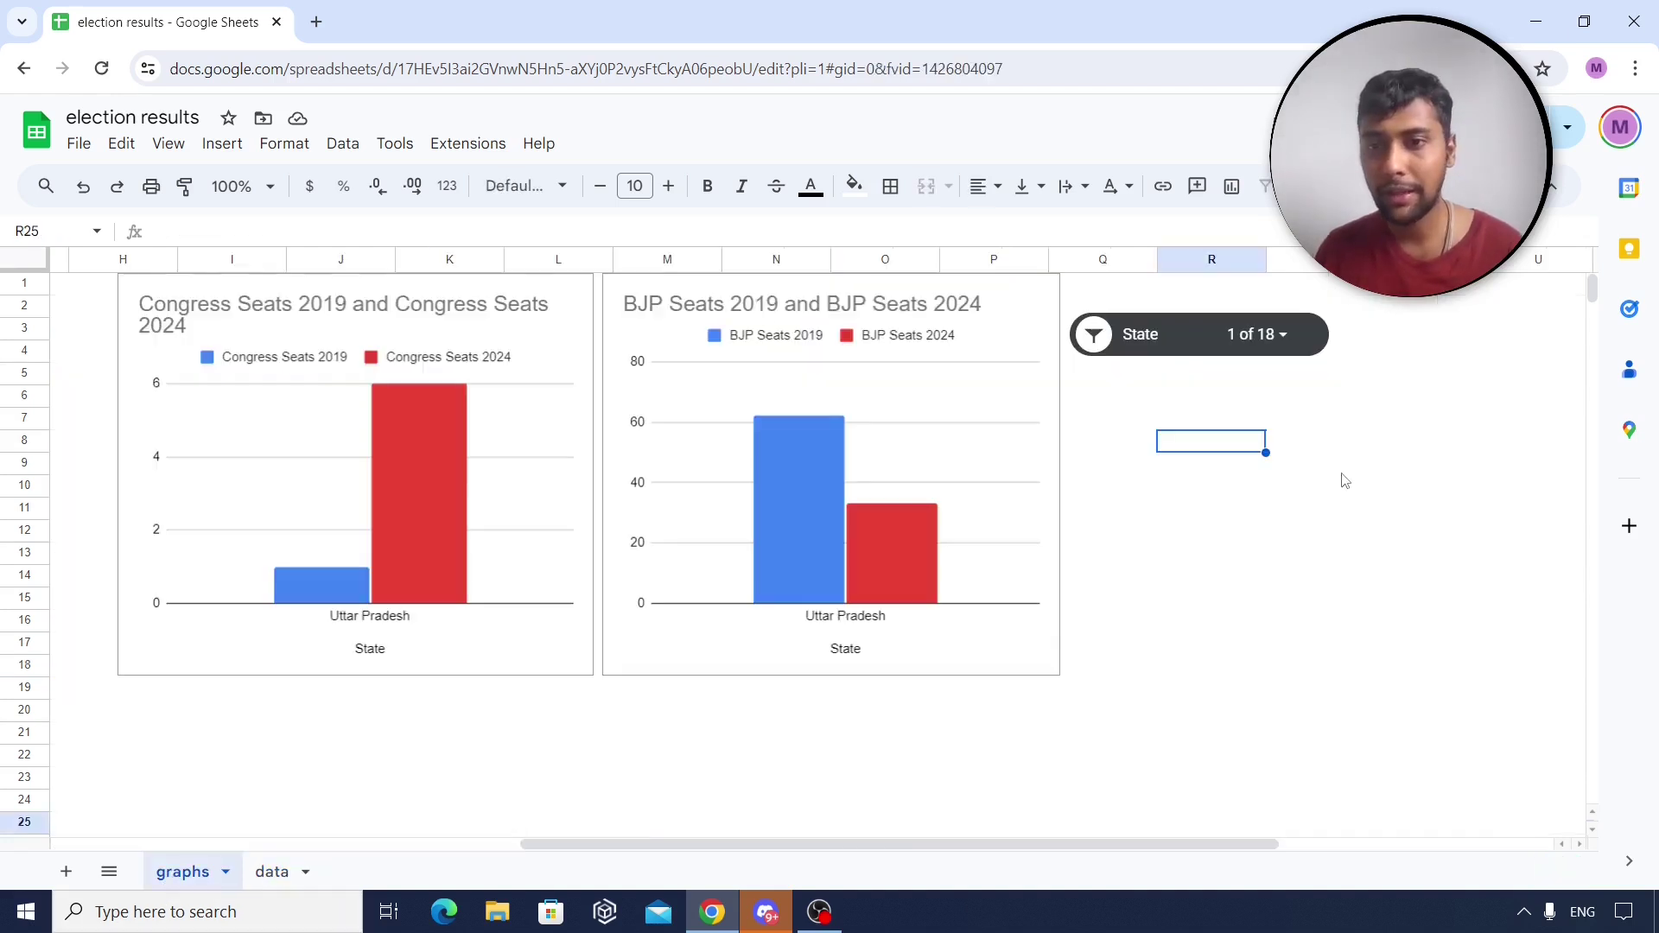
# Change the State slicer from Uttar Pradesh to West Bengal only and apply it to both seat charts.
pyautogui.click(1258, 334)
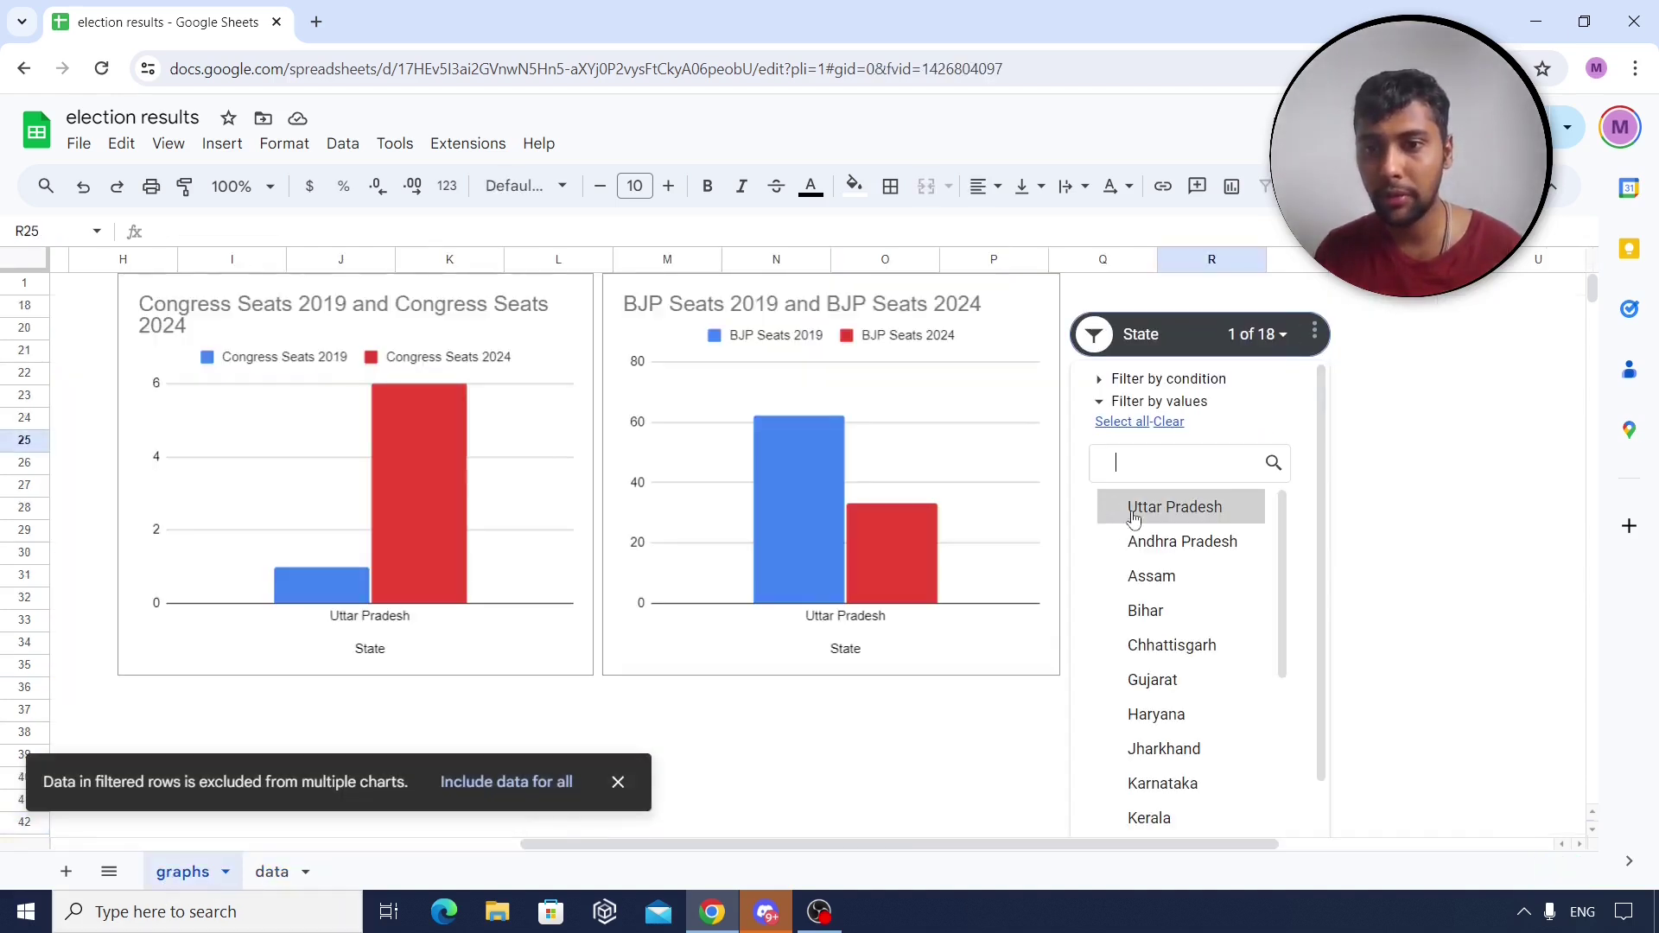
pyautogui.scroll(-4, 1192, 648)
pyautogui.click(1214, 818)
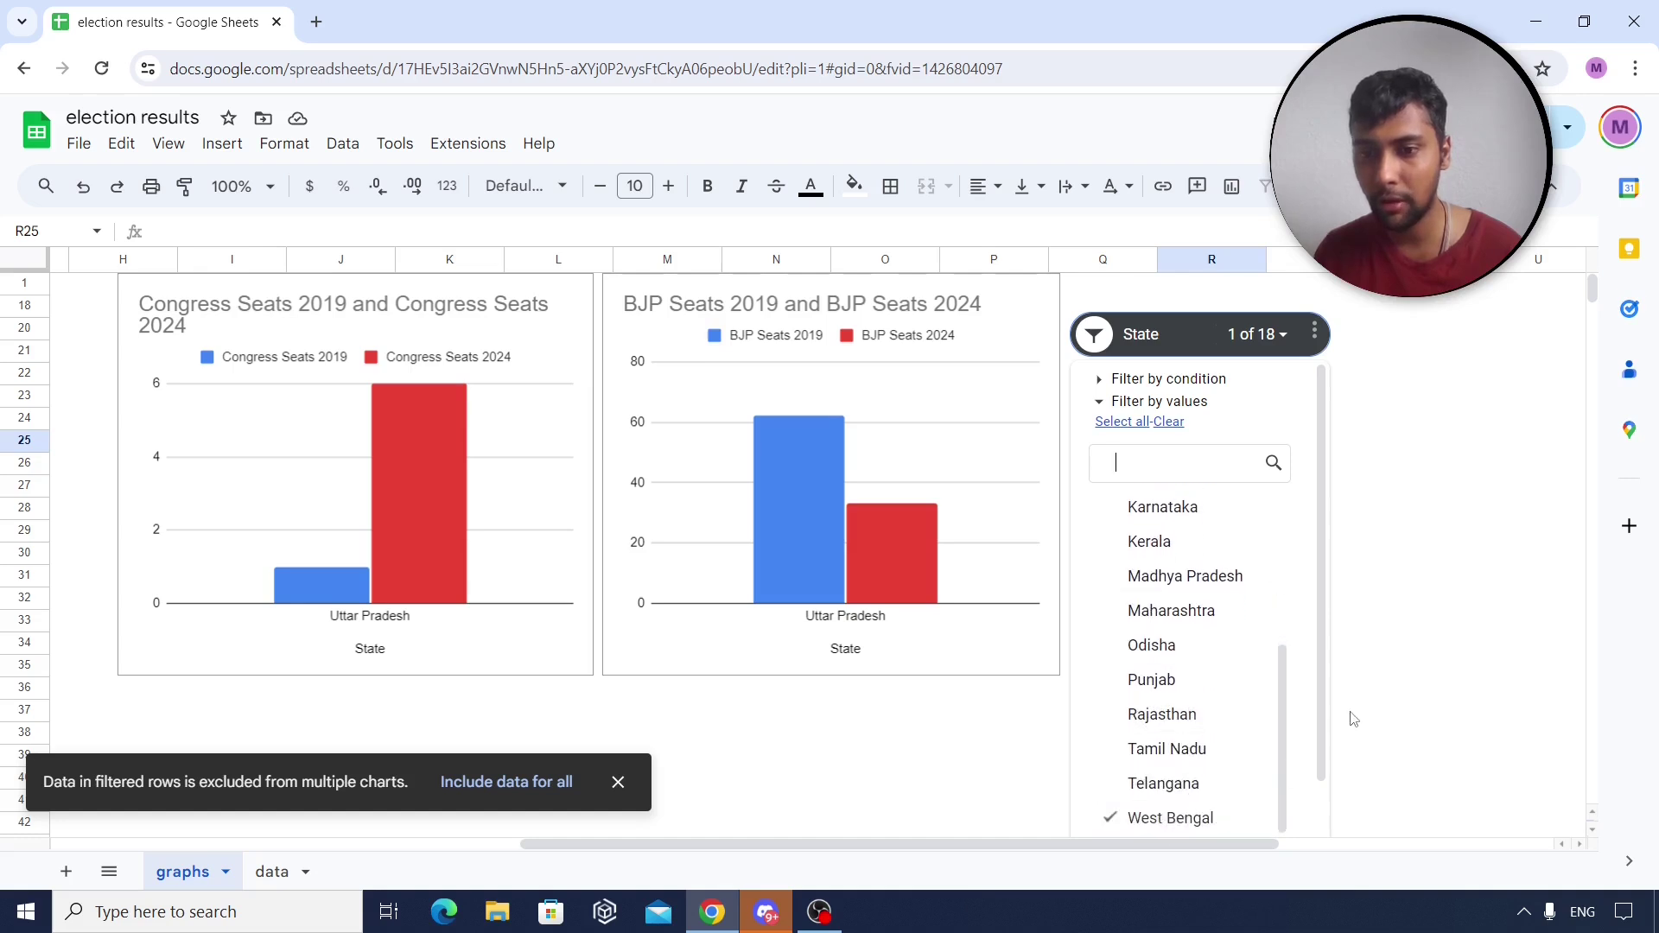
pyautogui.scroll(-3, 1348, 715)
pyautogui.click(1275, 782)
pyautogui.scroll(3, 1033, 596)
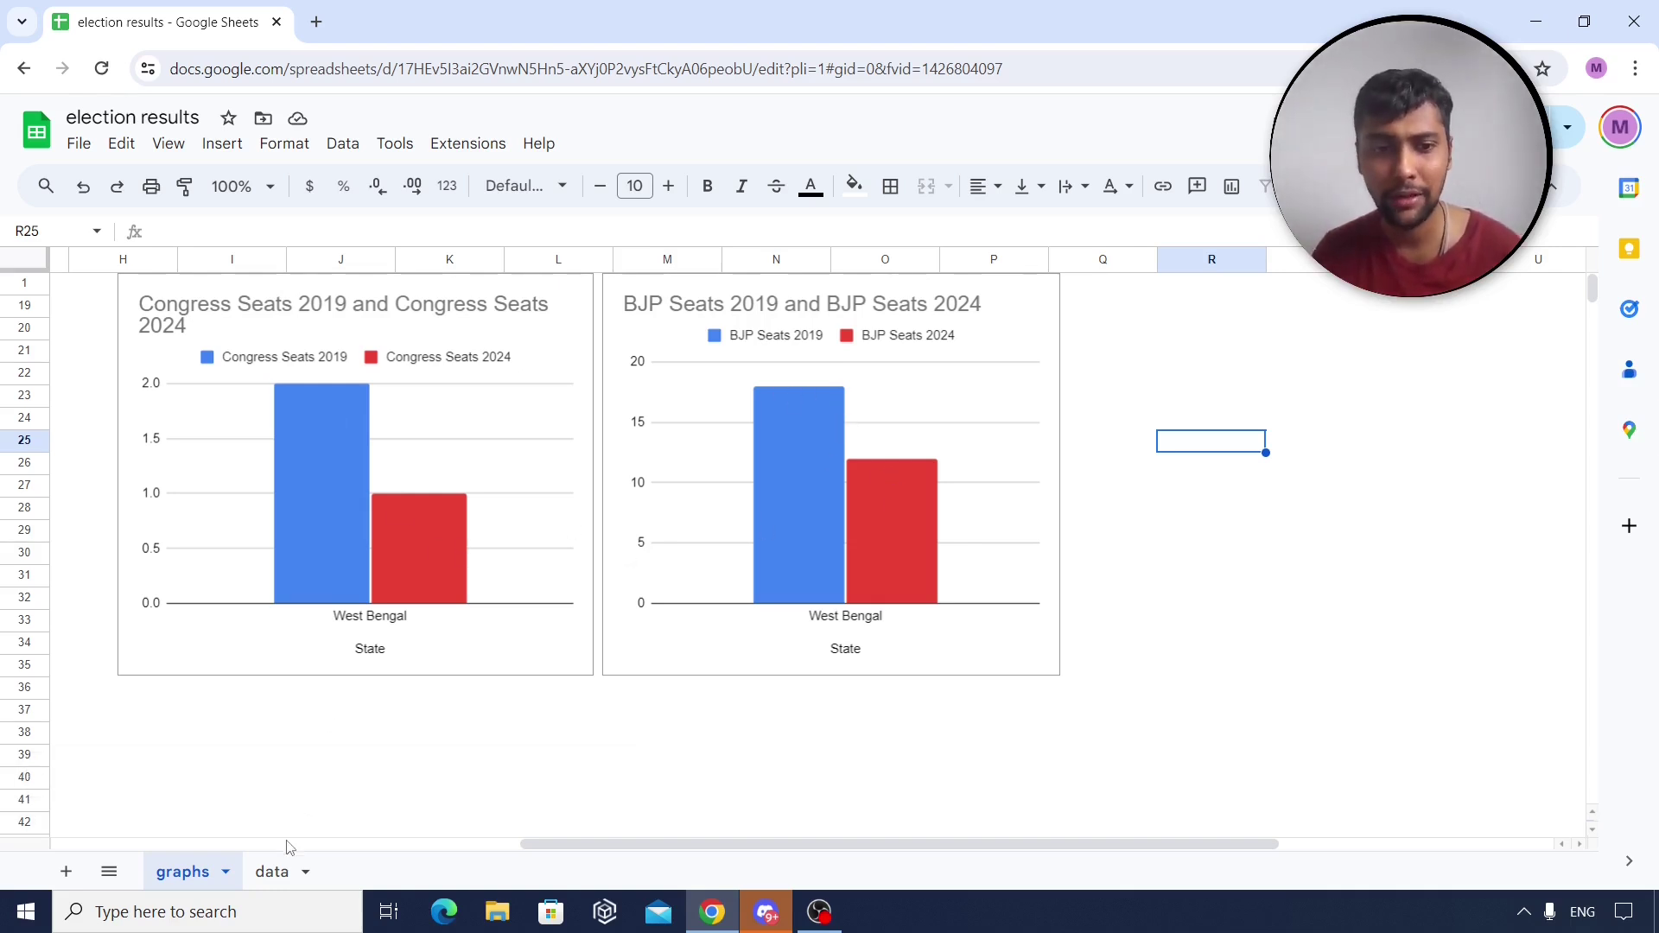
# Check West Bengal's Congress and BJP seats in B19:E19 and its BJP change in G19 on the data sheet.
pyautogui.click(273, 872)
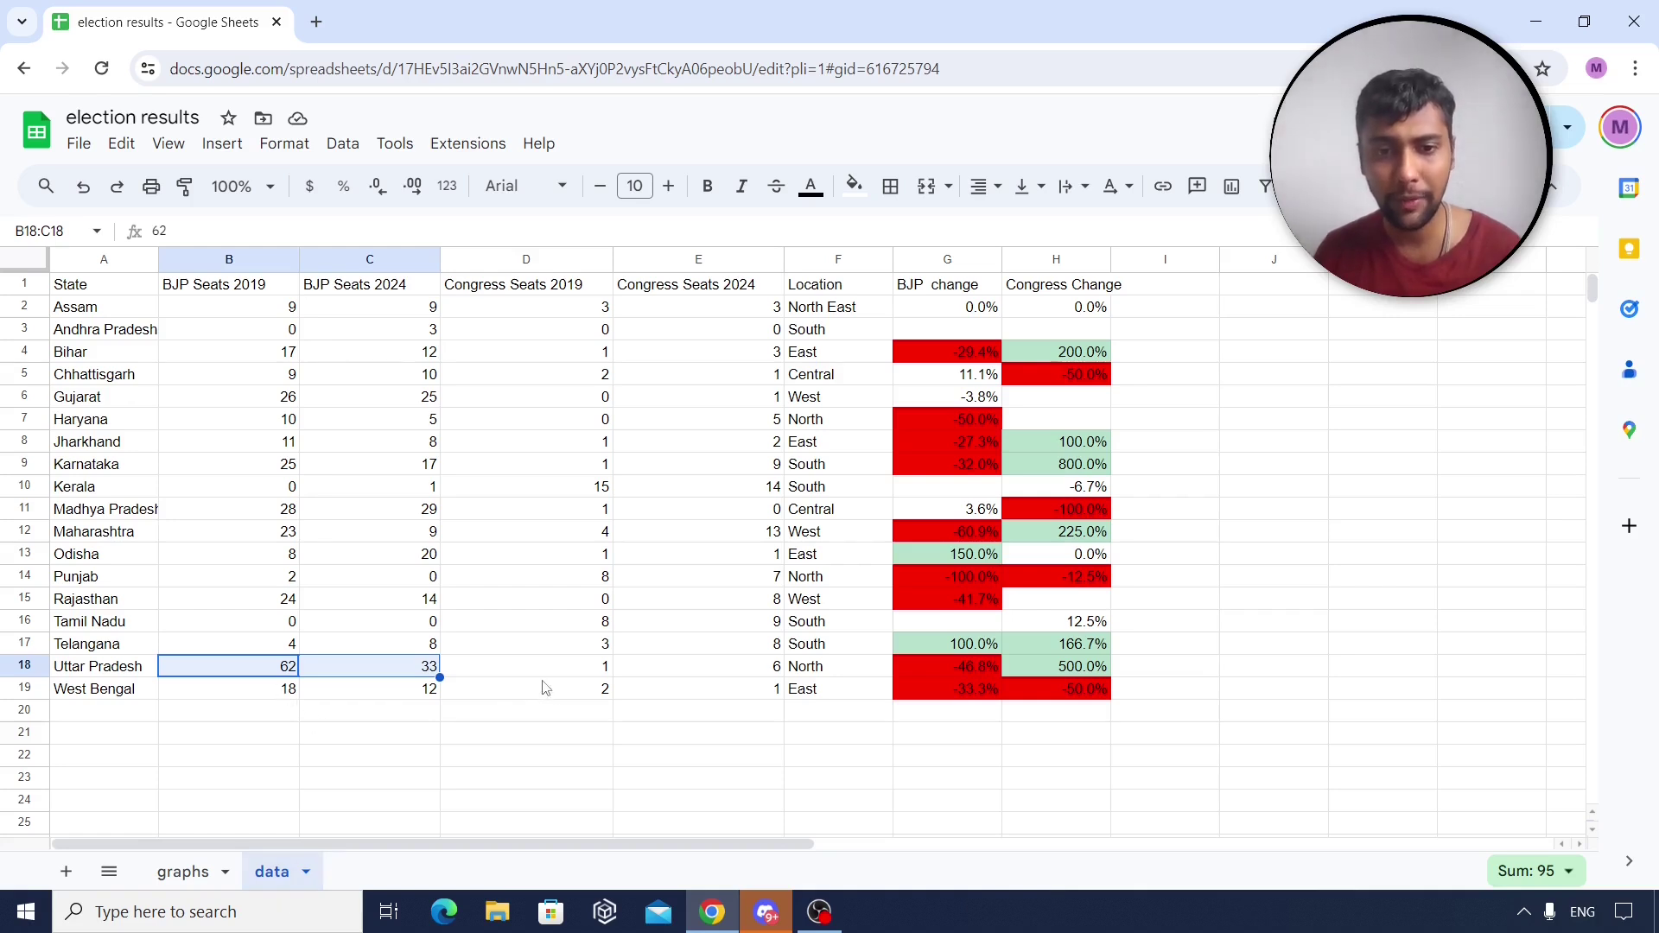
pyautogui.moveTo(546, 687); pyautogui.dragTo(652, 689)
pyautogui.click(264, 691)
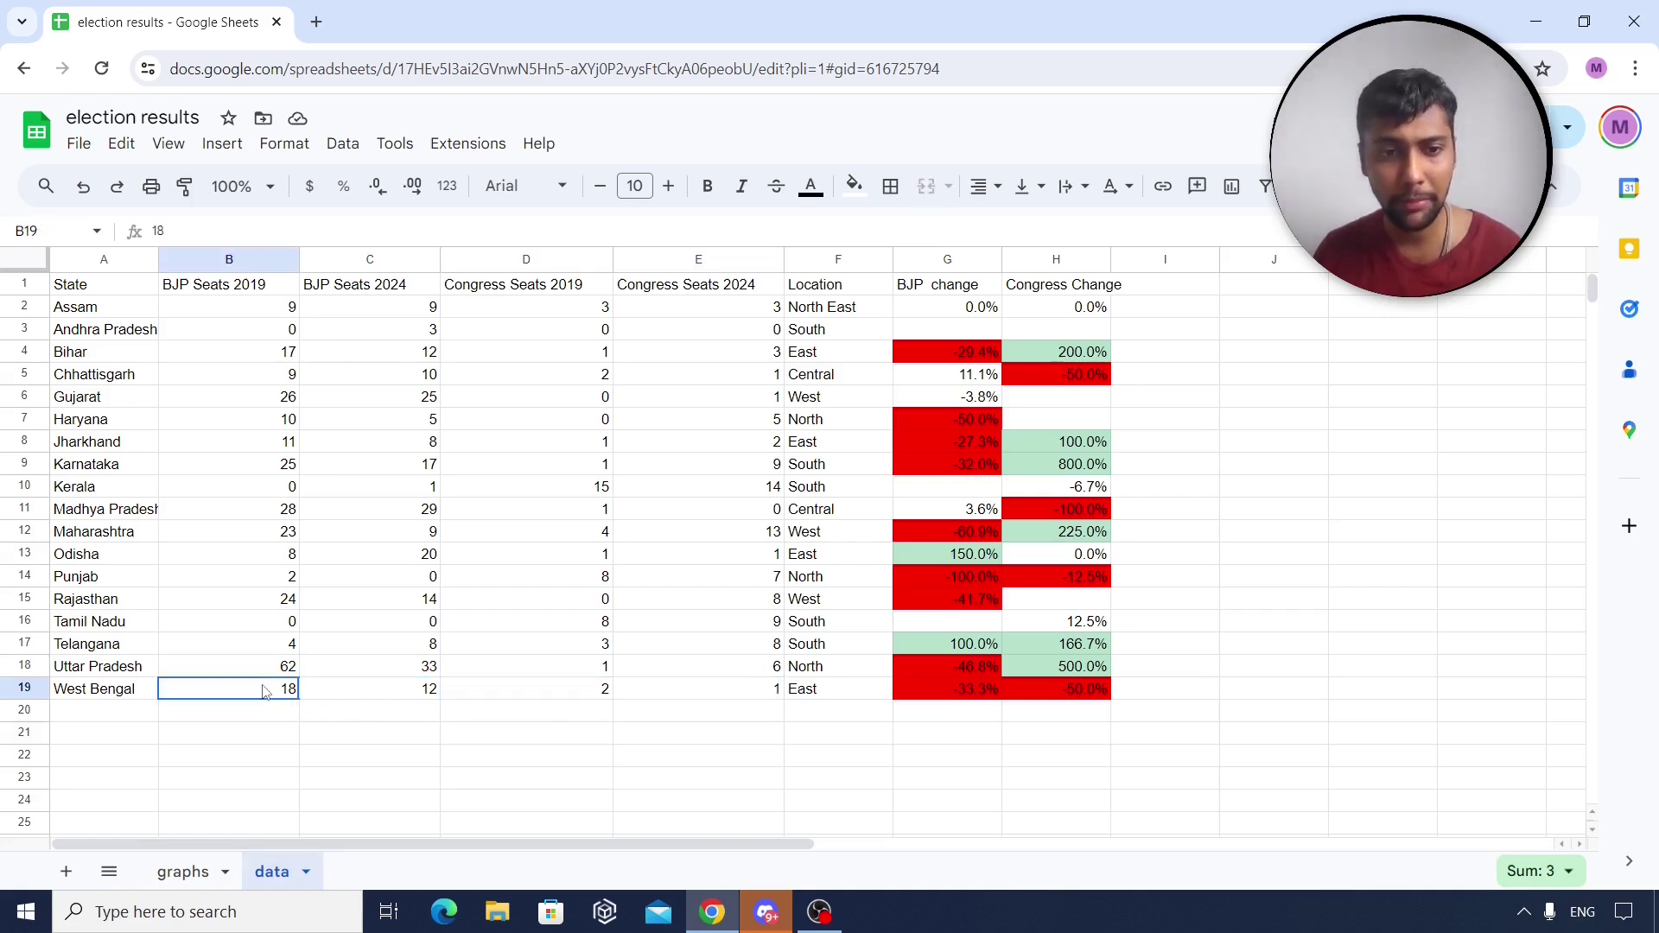
pyautogui.click(407, 699)
pyautogui.click(979, 694)
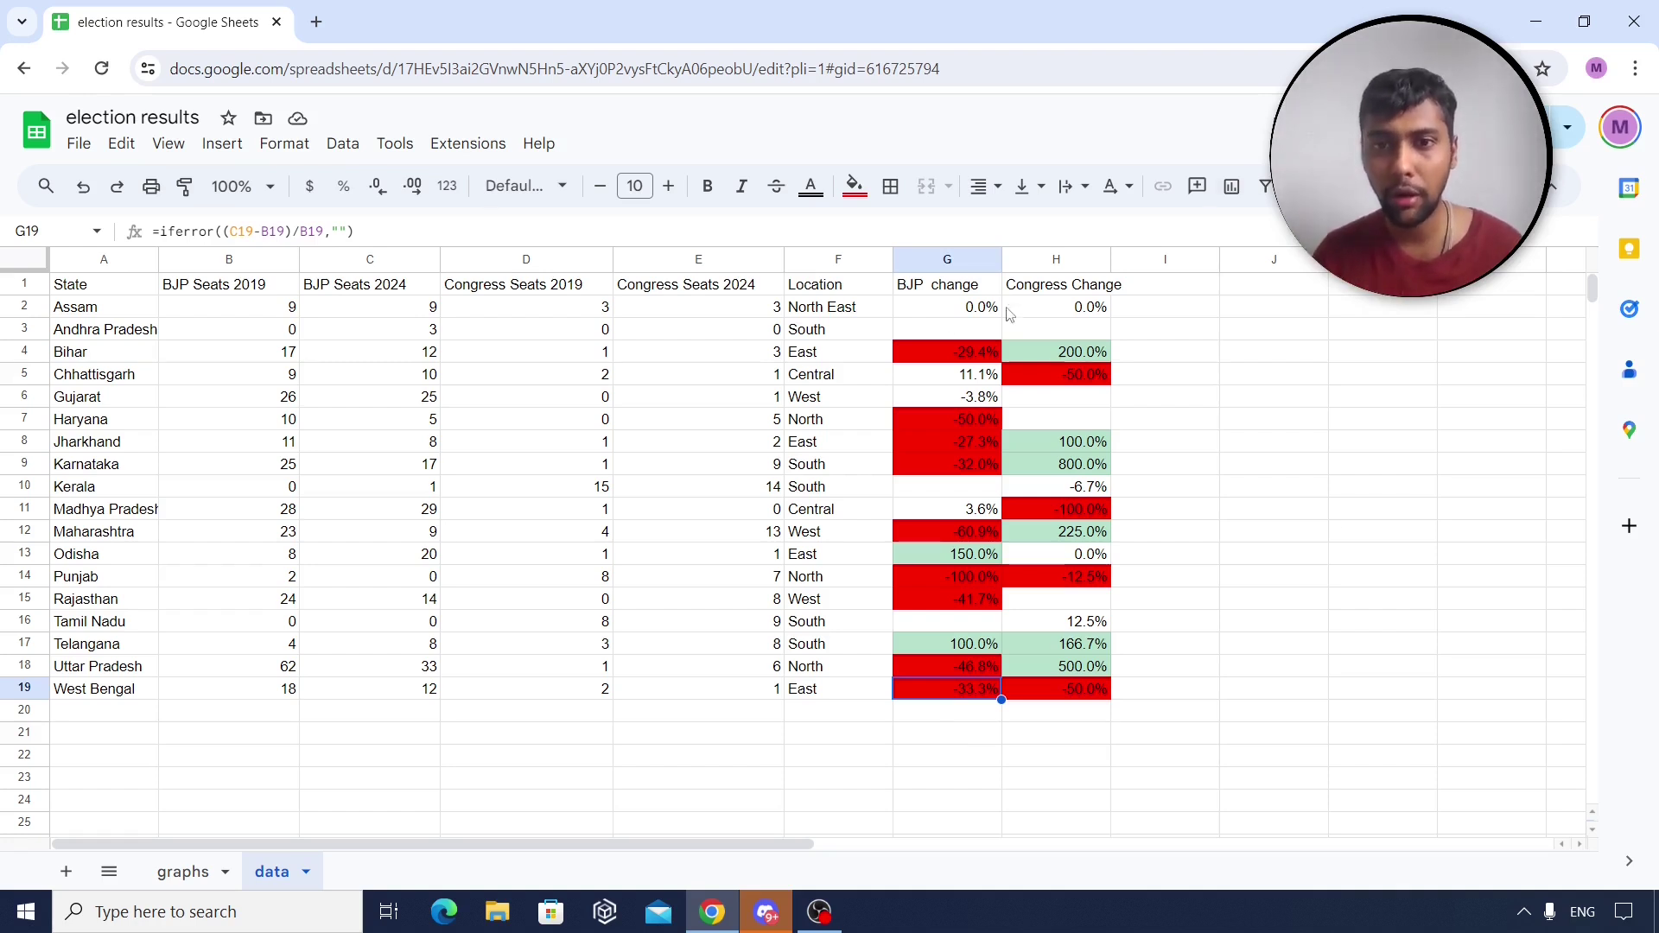
# Add a filter to the data table and filter the BJP change column by red fill color.
pyautogui.click(951, 290)
pyautogui.click(1266, 188)
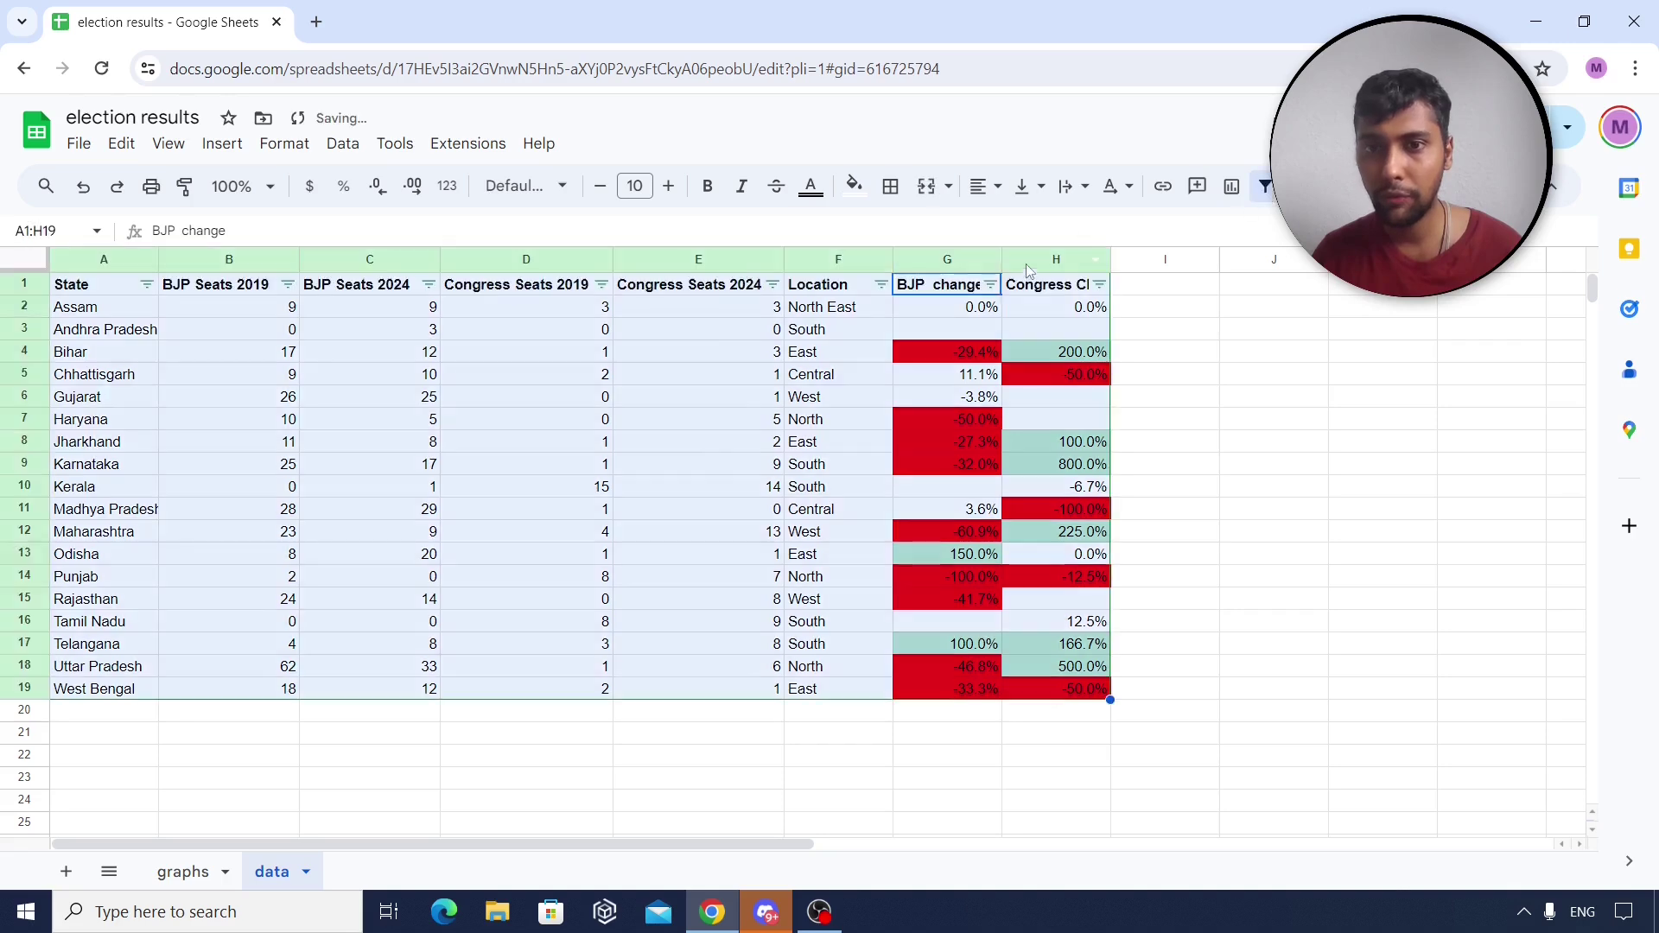
pyautogui.click(991, 286)
pyautogui.moveTo(903, 463)
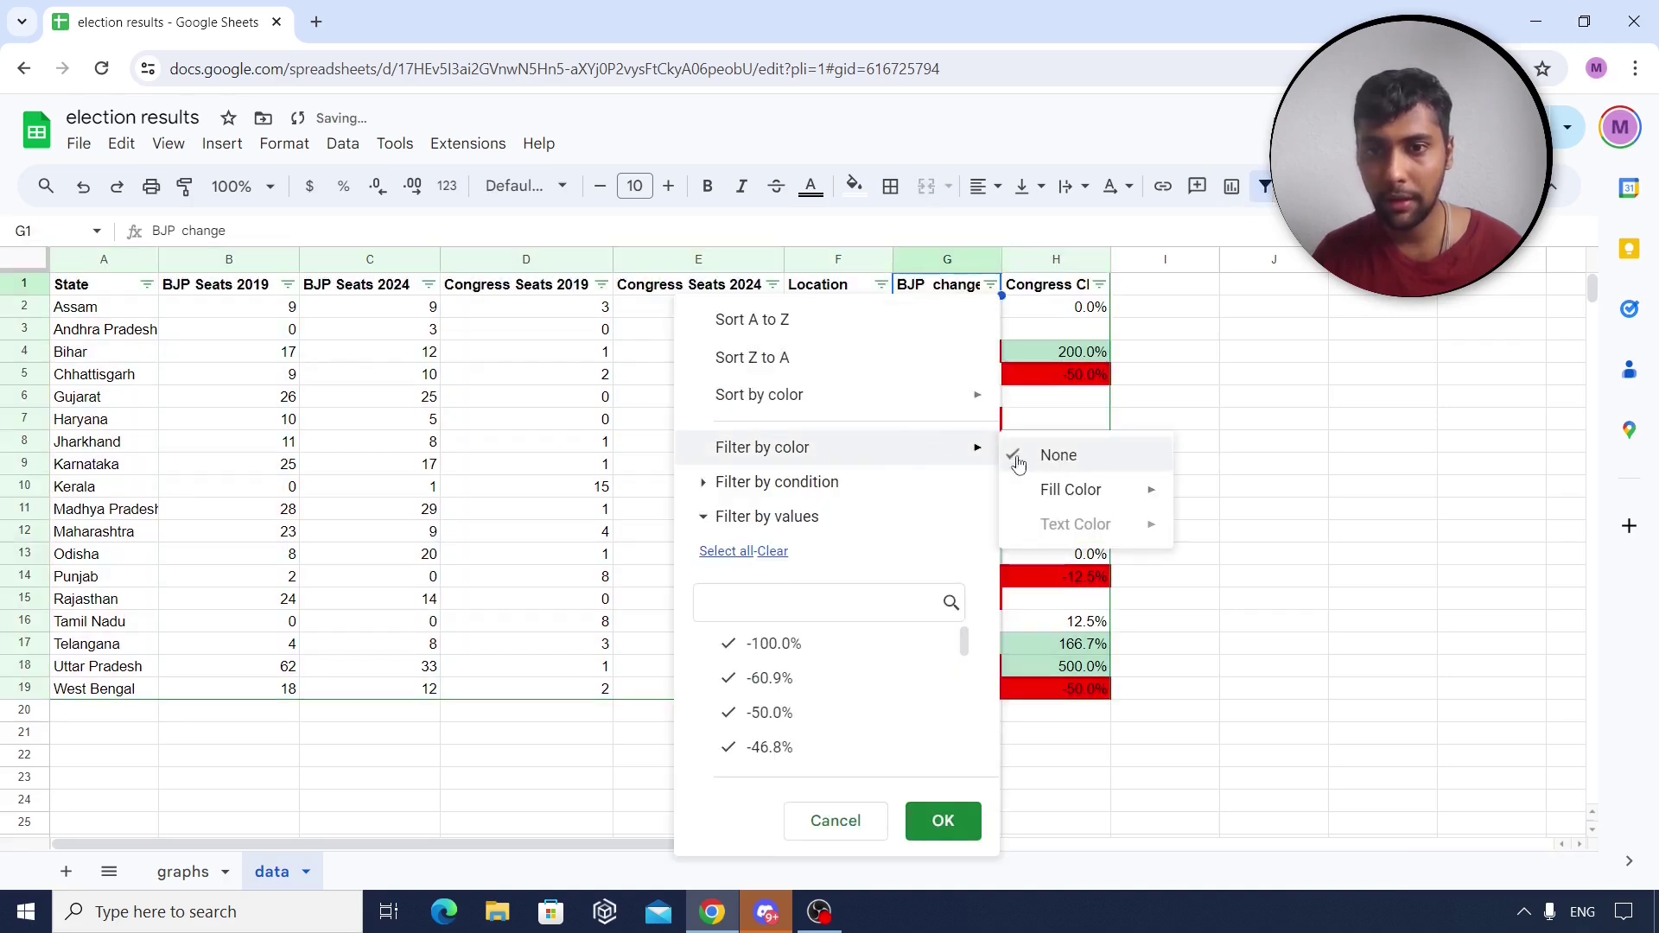
pyautogui.moveTo(1091, 501)
pyautogui.click(1245, 535)
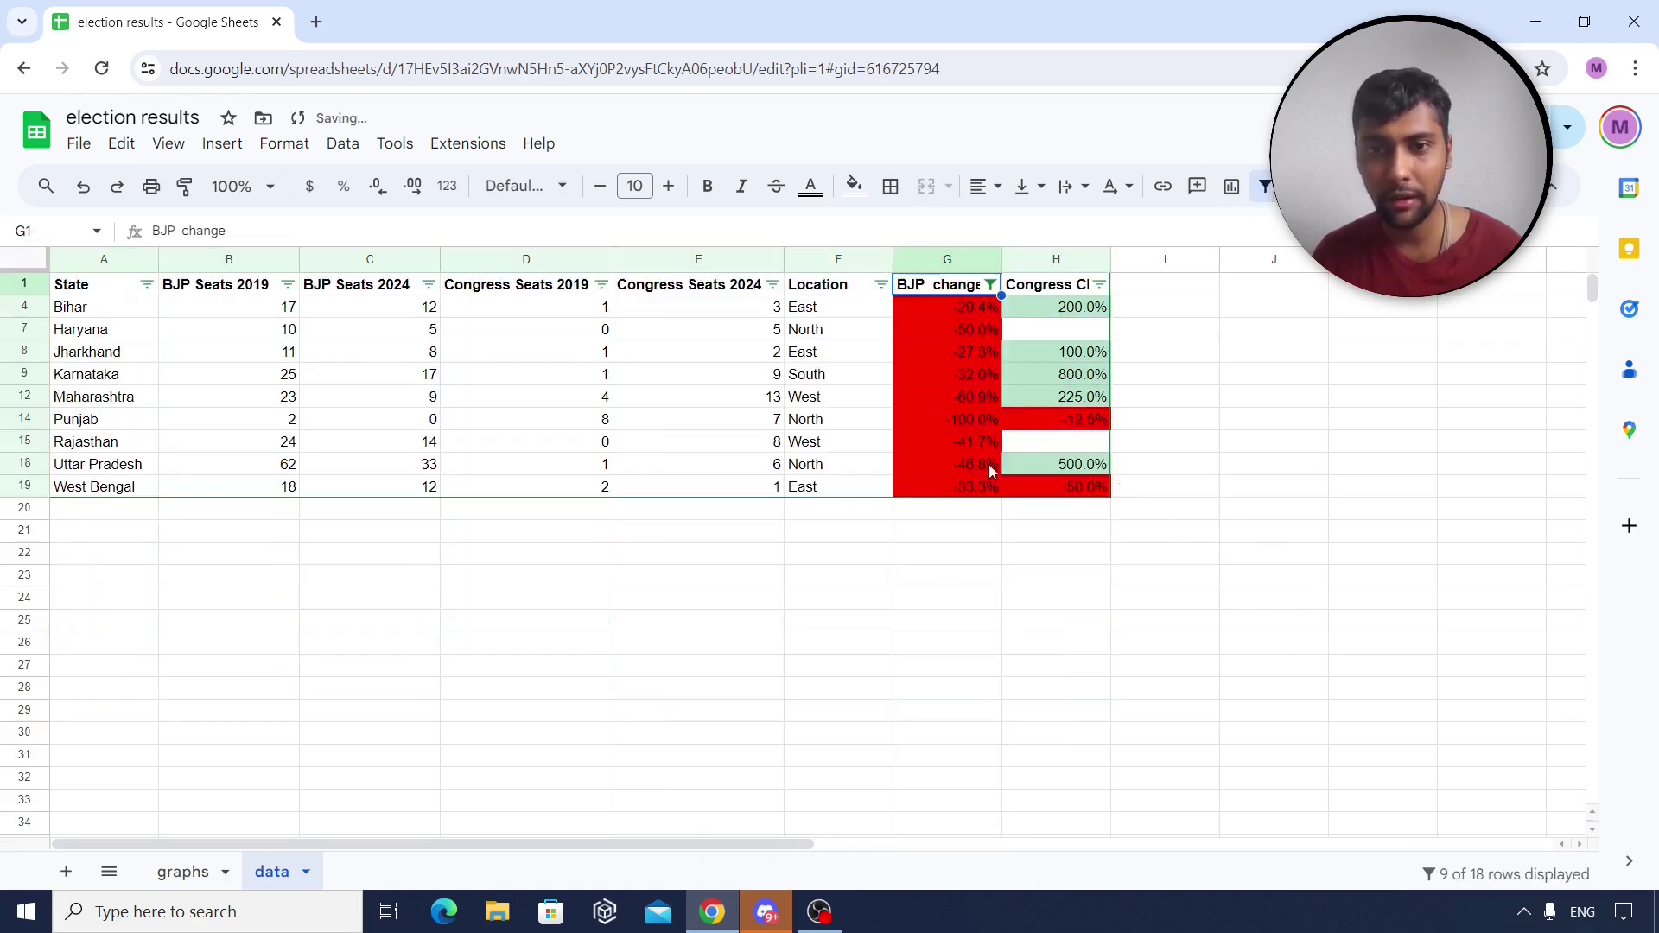
# Review the BJP change for Bihar in G4, and Haryana's BJP seats, Congress seats and BJP change in row 7.
pyautogui.click(149, 313)
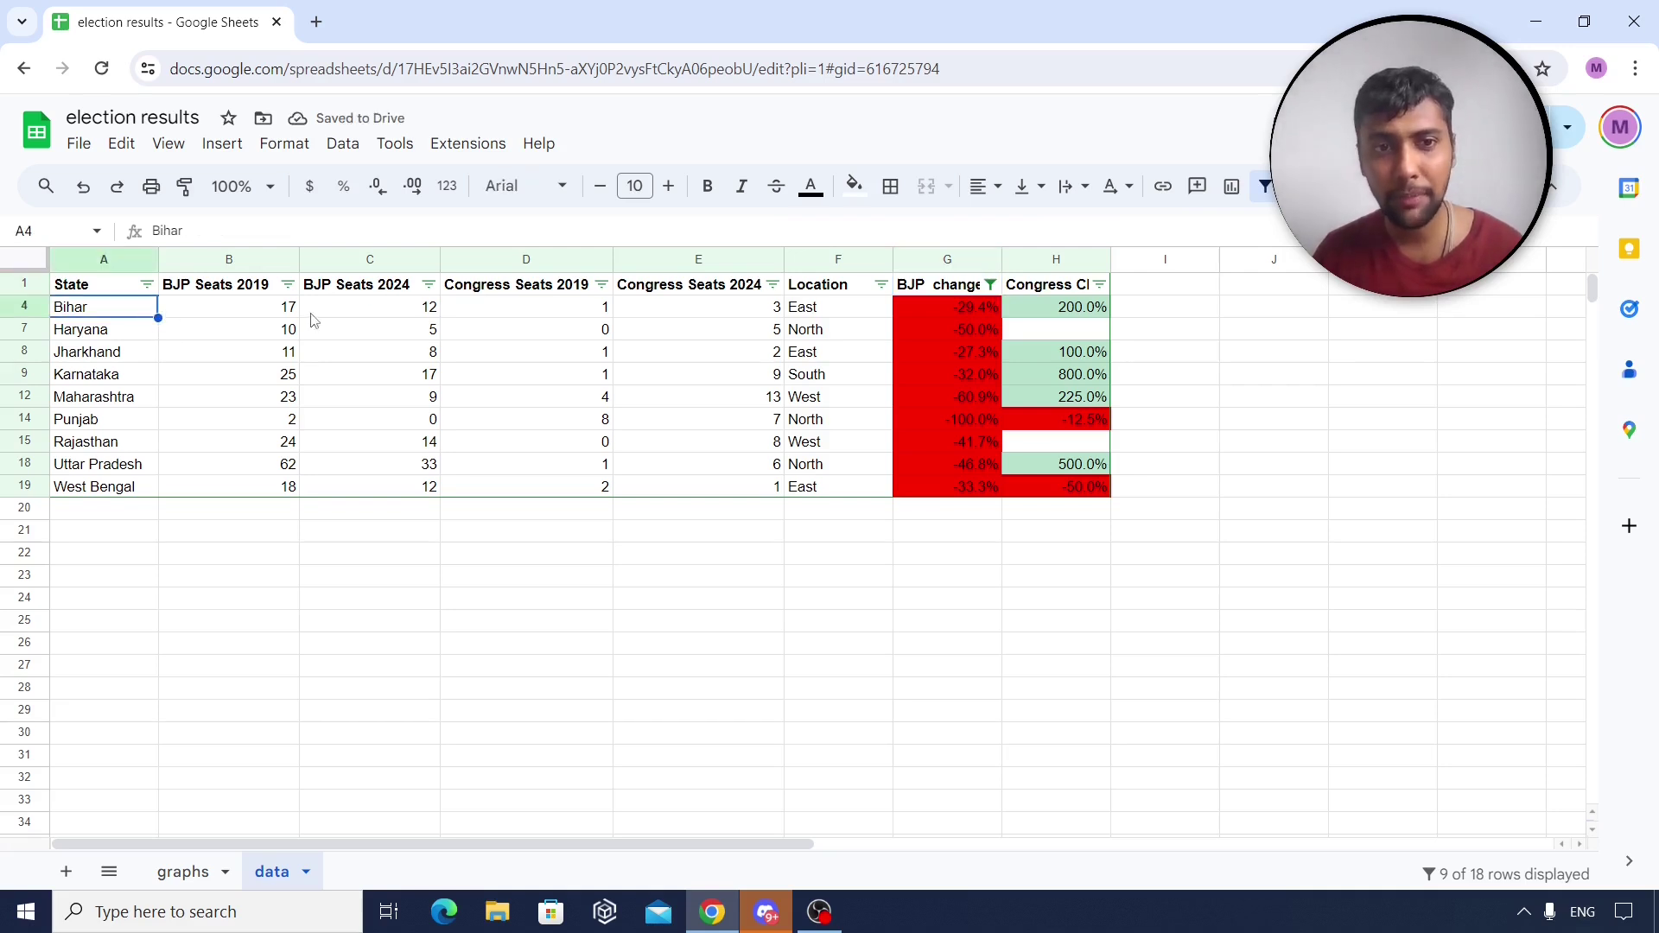
pyautogui.click(940, 309)
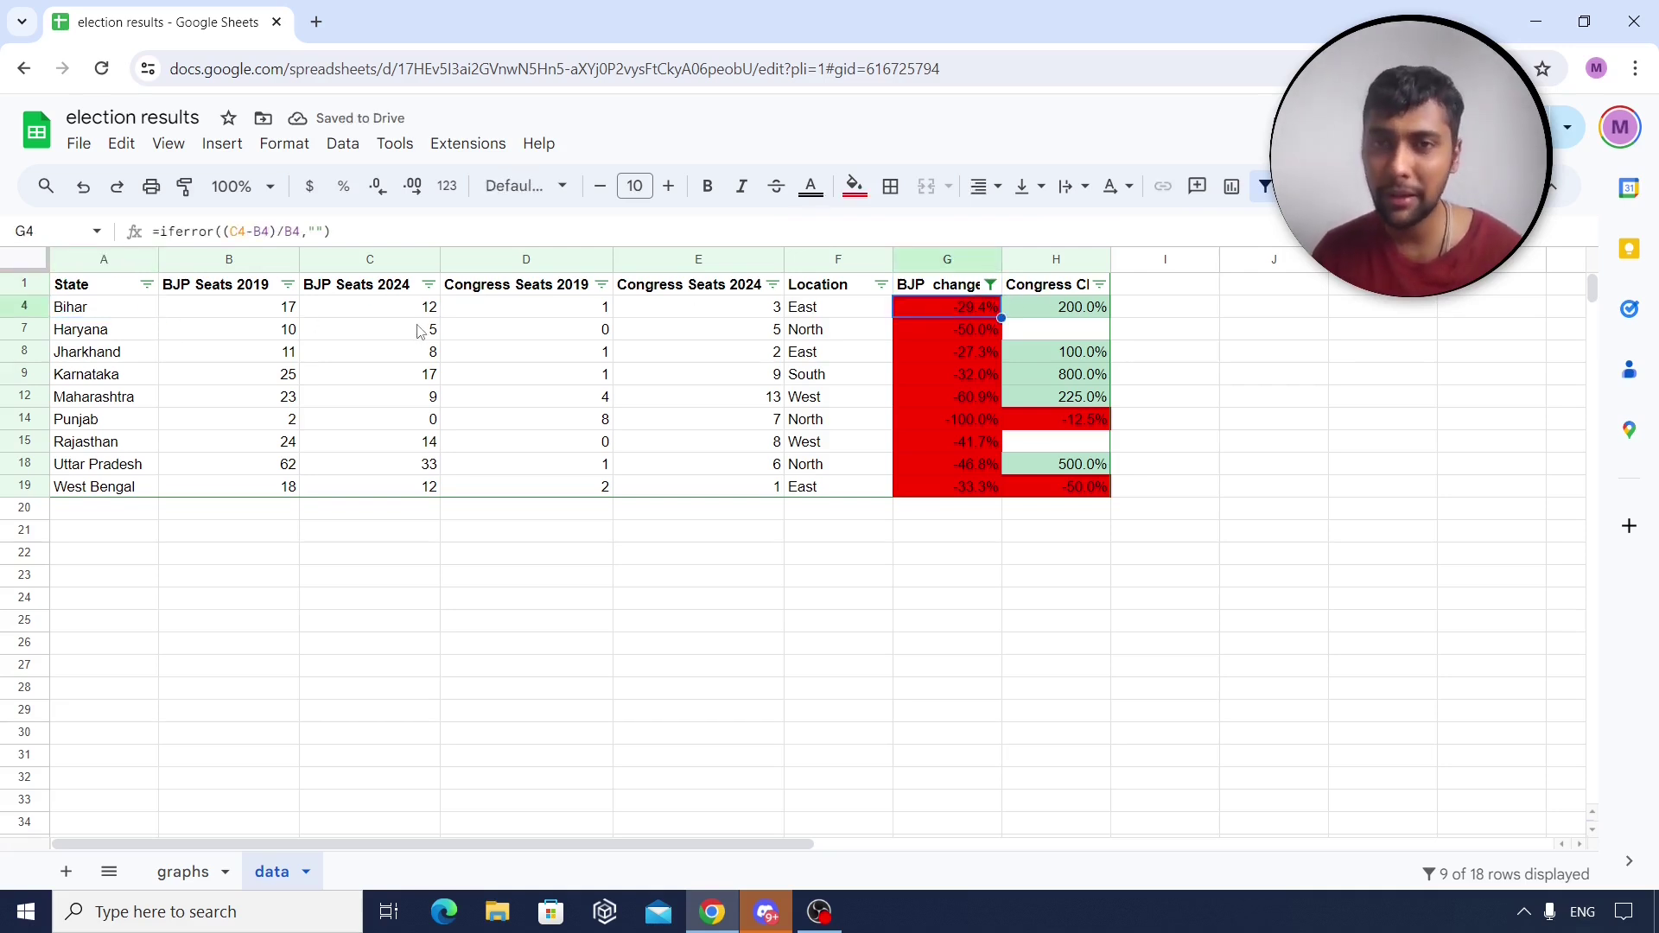
pyautogui.click(123, 335)
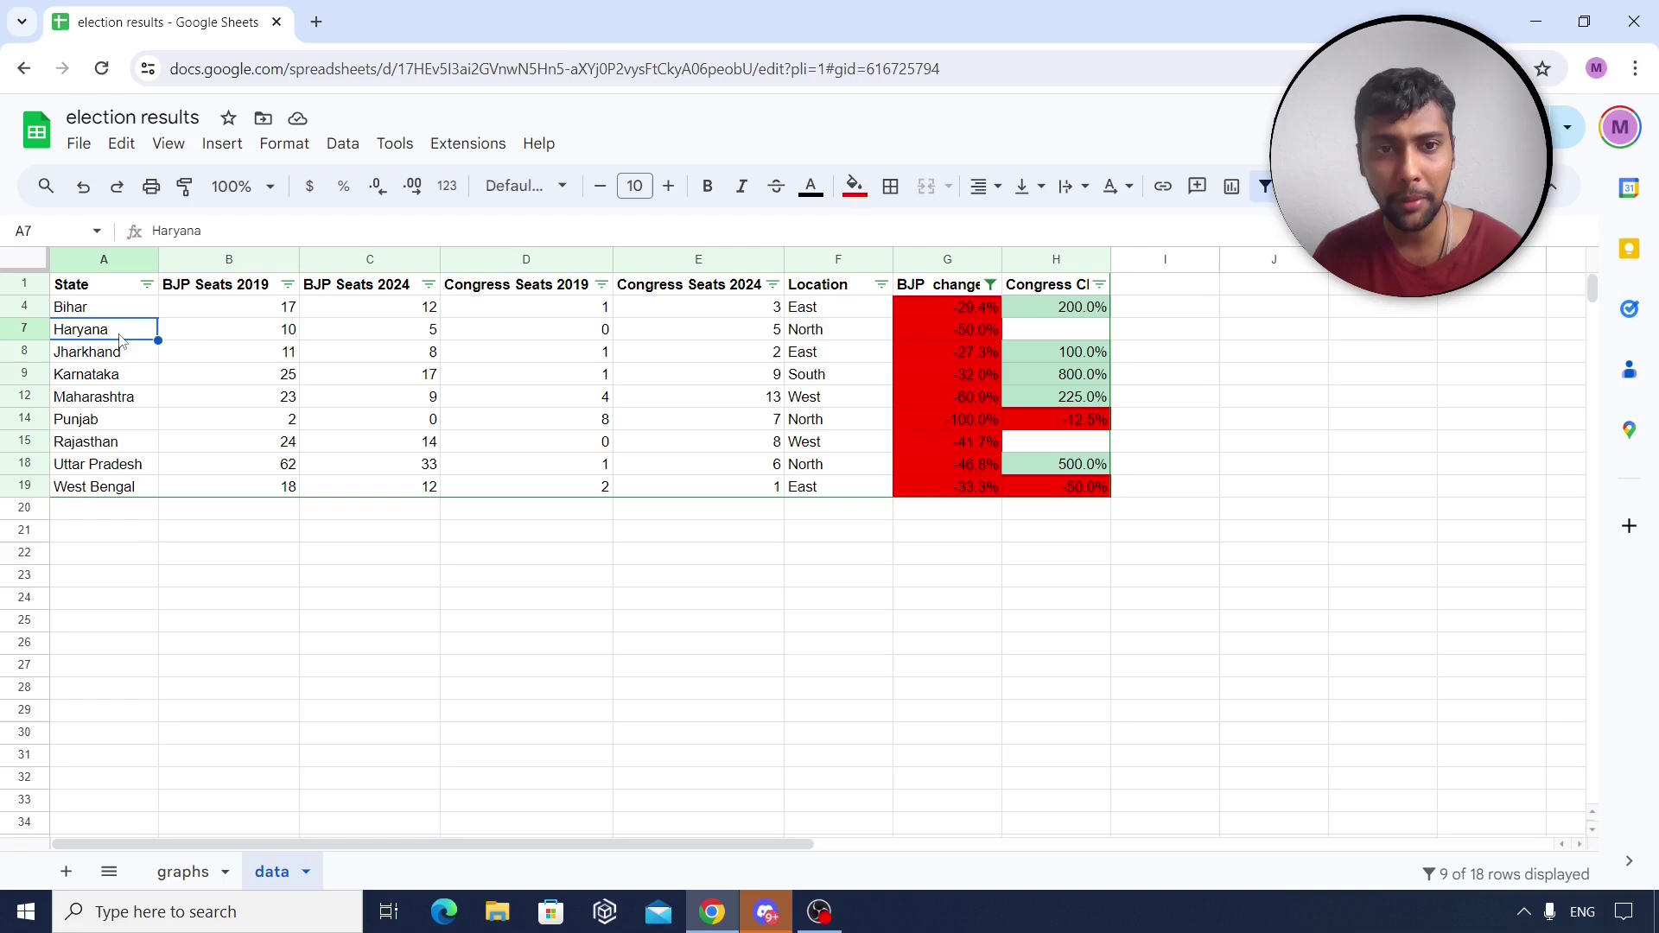
pyautogui.click(289, 337)
pyautogui.click(376, 338)
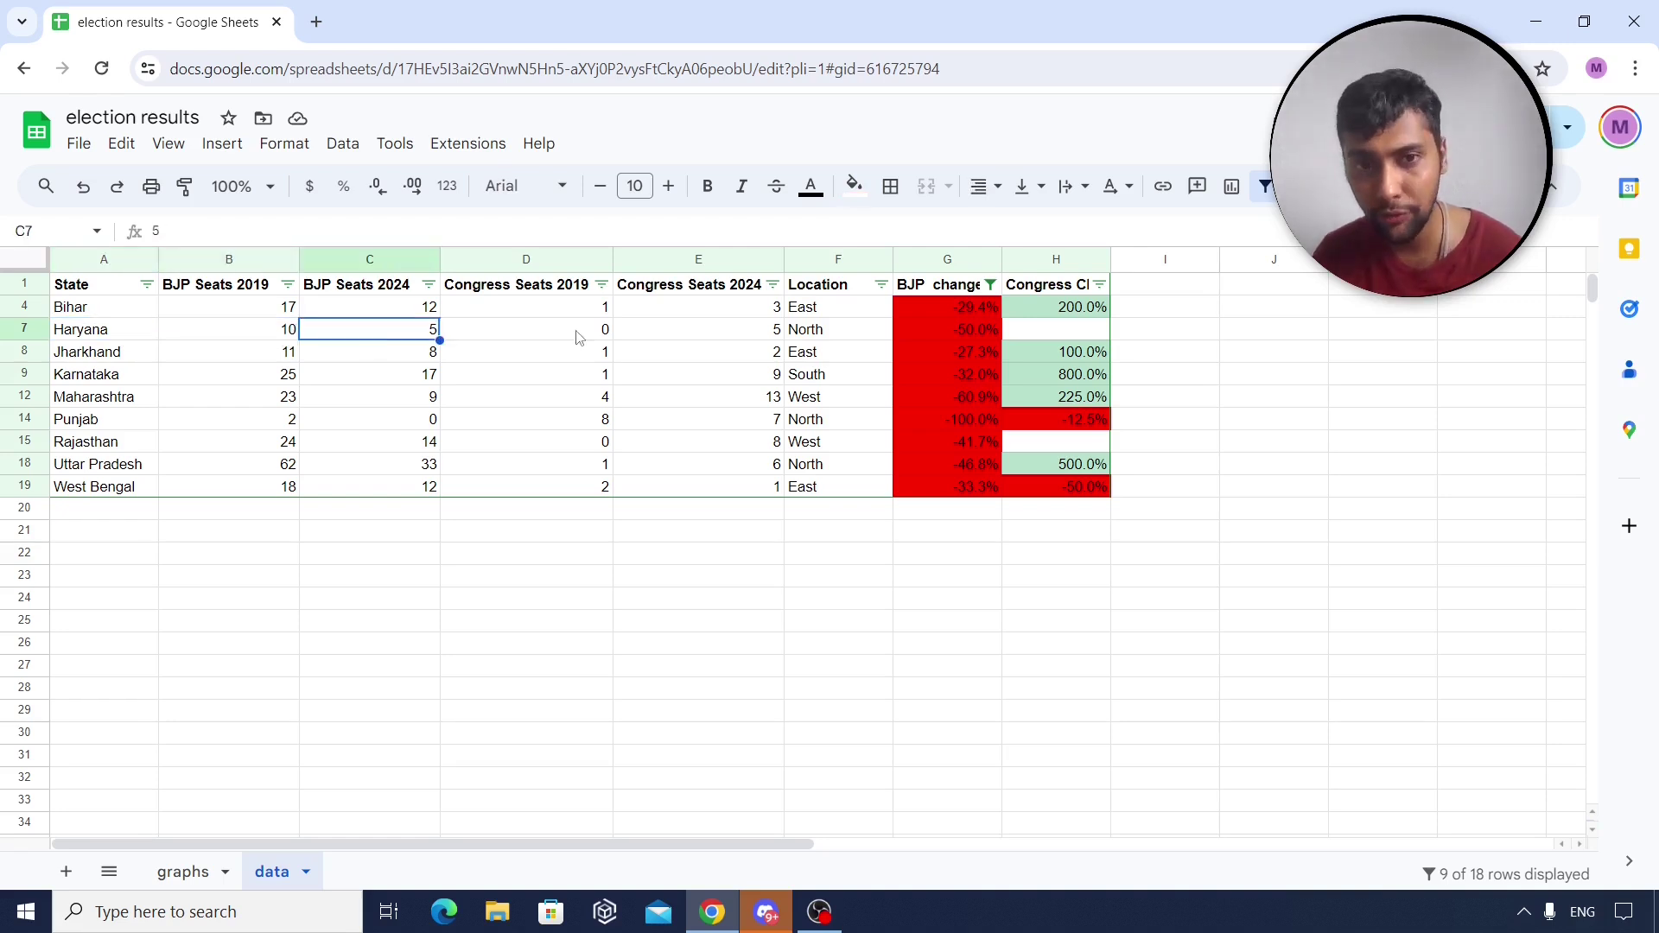
pyautogui.click(637, 337)
pyautogui.click(940, 329)
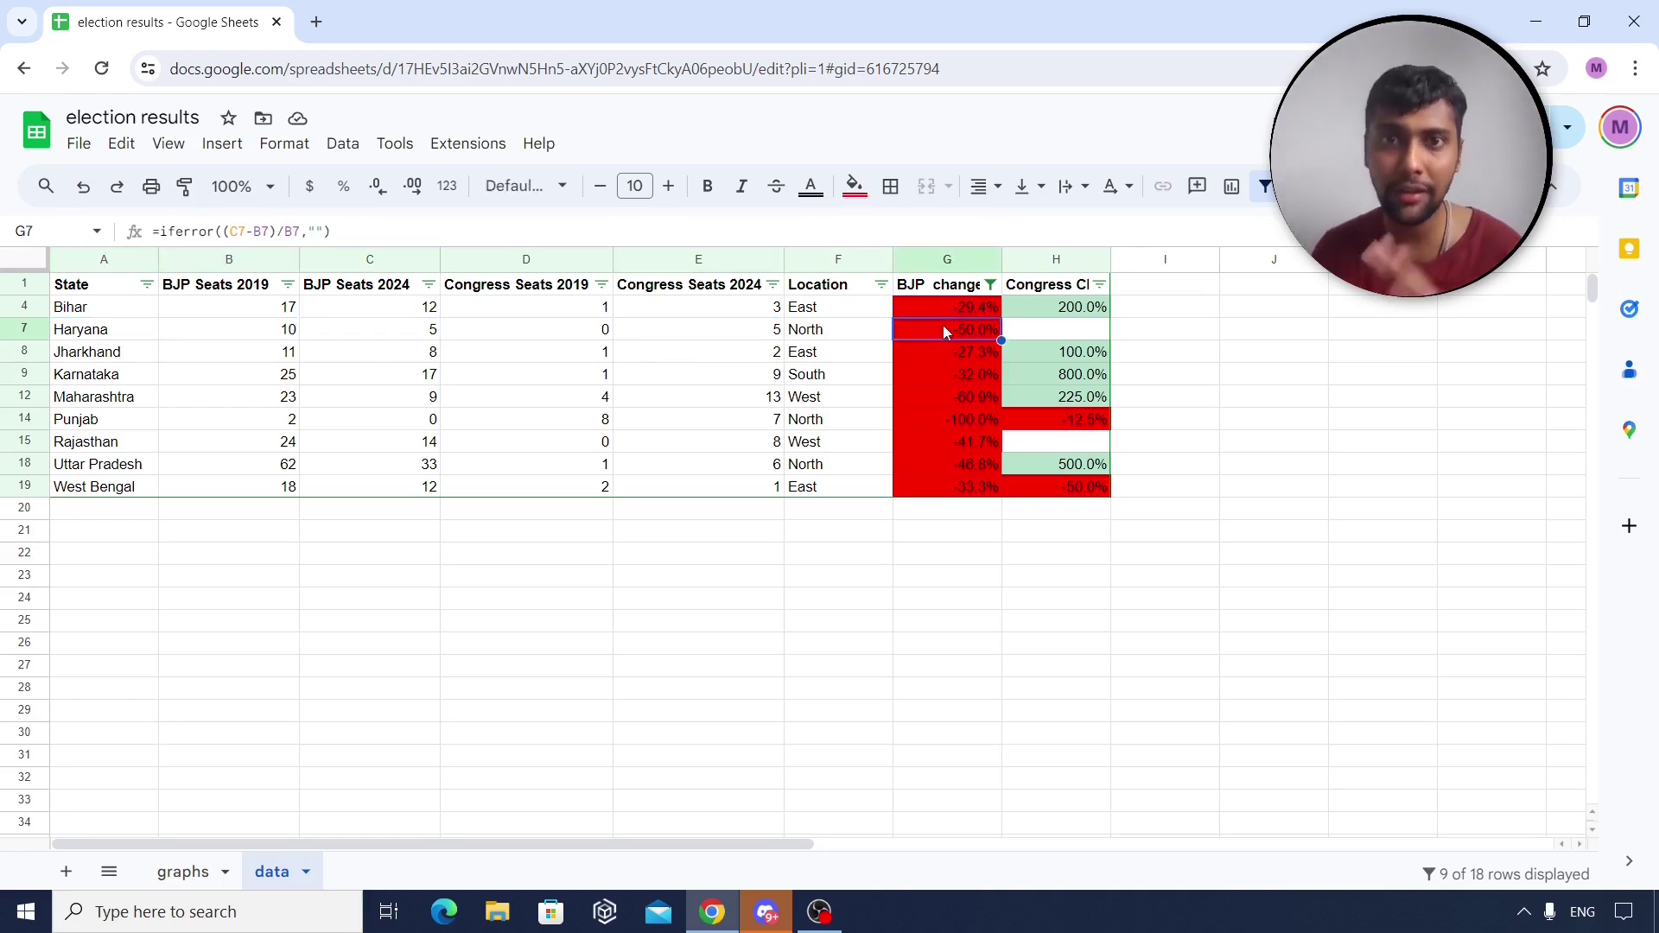
# Compare Jharkhand's BJP seats in B8:C8 with its 2024 Congress seats in E8.
pyautogui.click(317, 357)
pyautogui.click(657, 352)
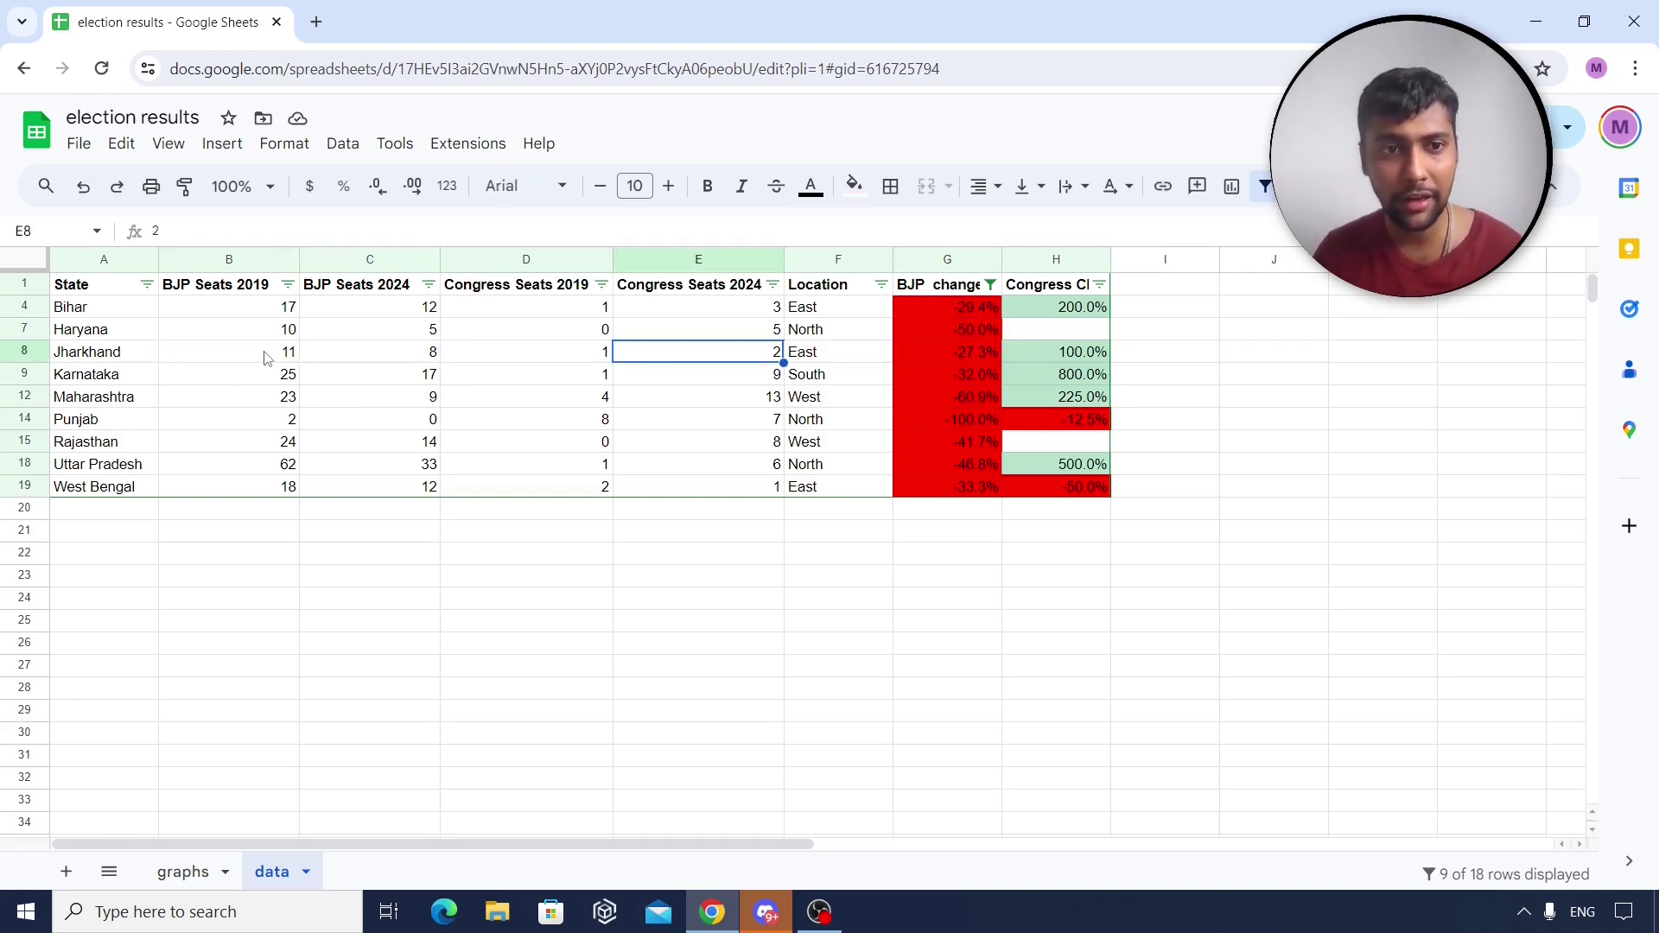
pyautogui.moveTo(266, 358); pyautogui.dragTo(366, 355)
# Compare Karnataka's BJP and Congress seats for 2019 and 2024 in B9:E9.
pyautogui.click(121, 386)
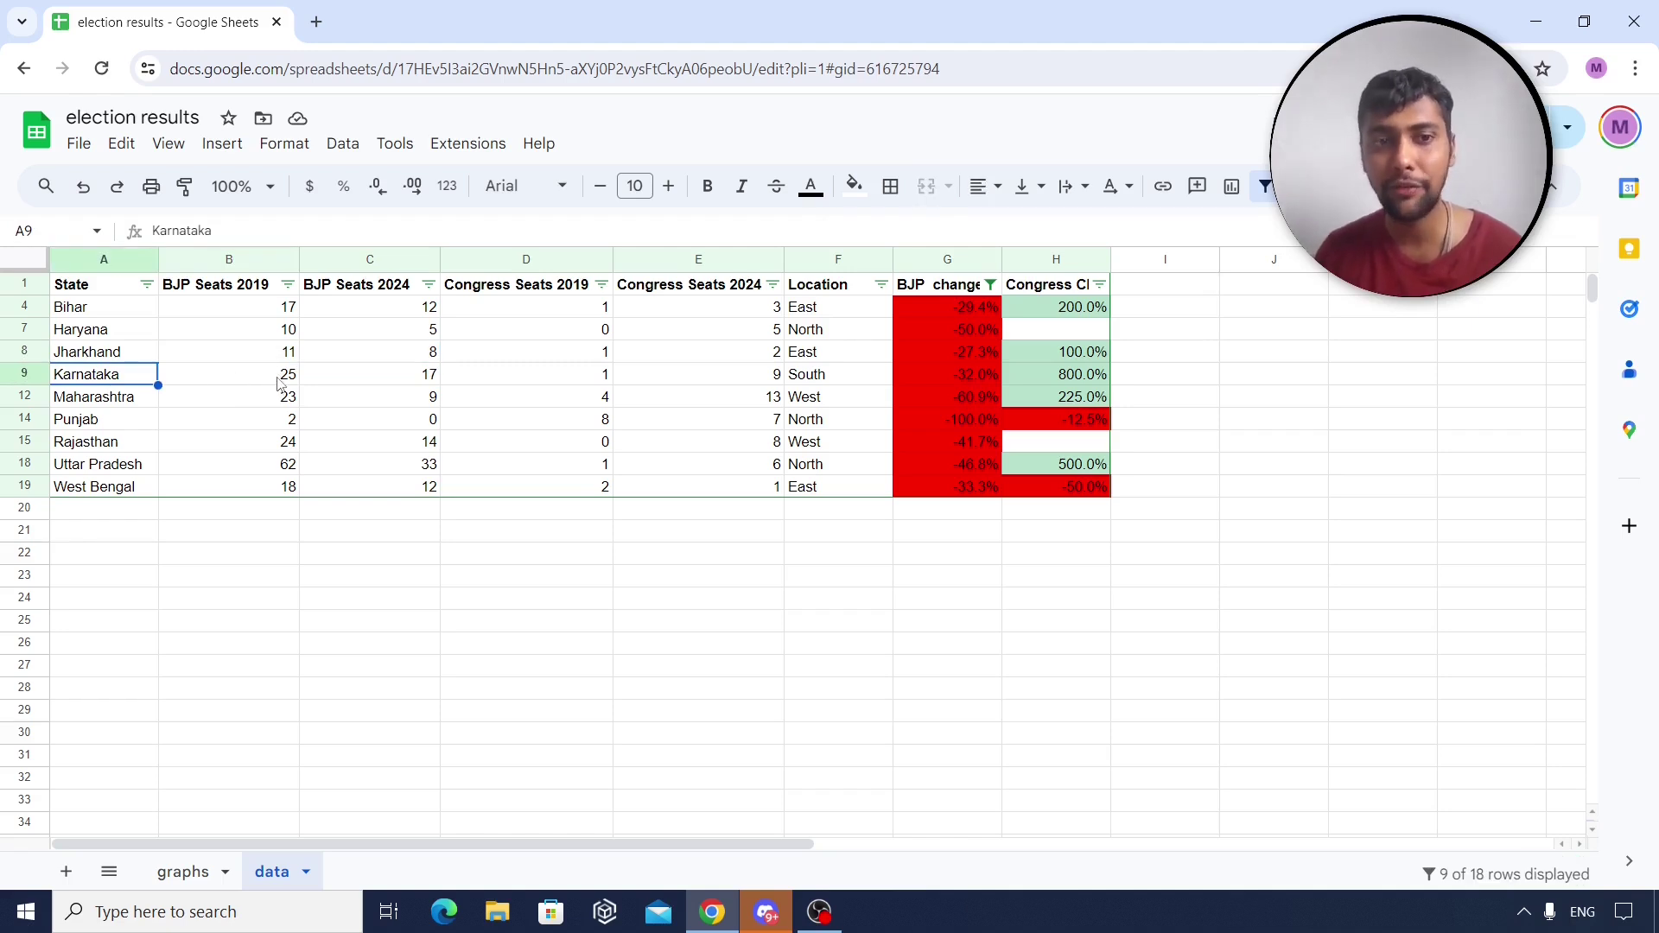
pyautogui.click(279, 383)
pyautogui.click(367, 384)
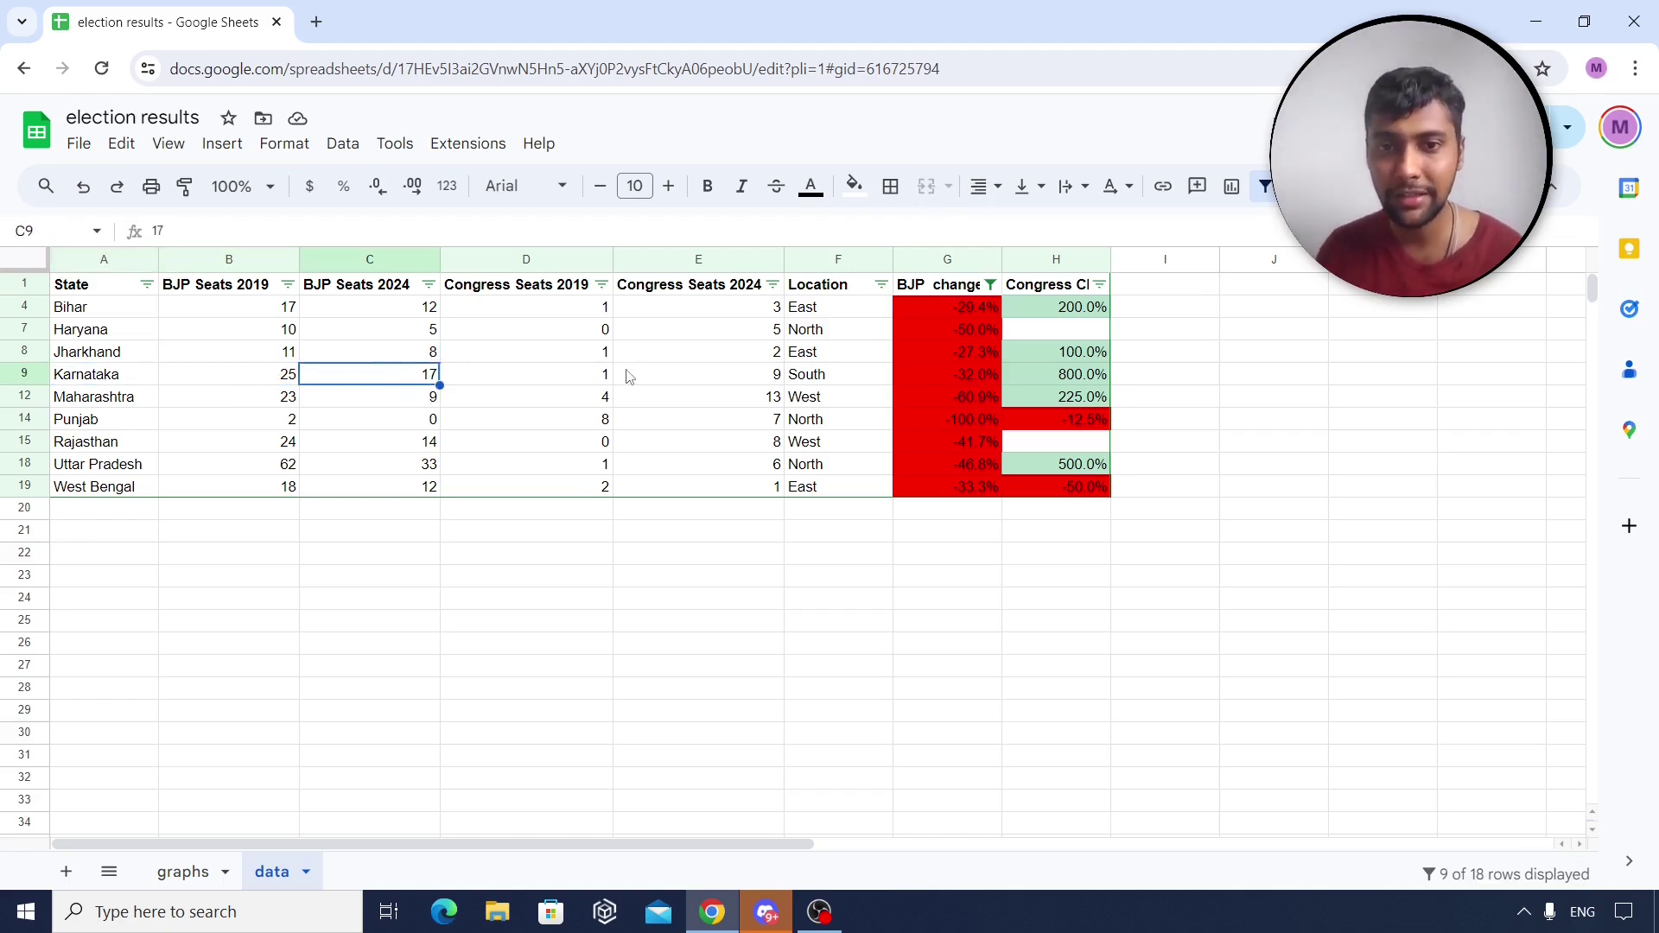
pyautogui.click(553, 380)
pyautogui.click(740, 384)
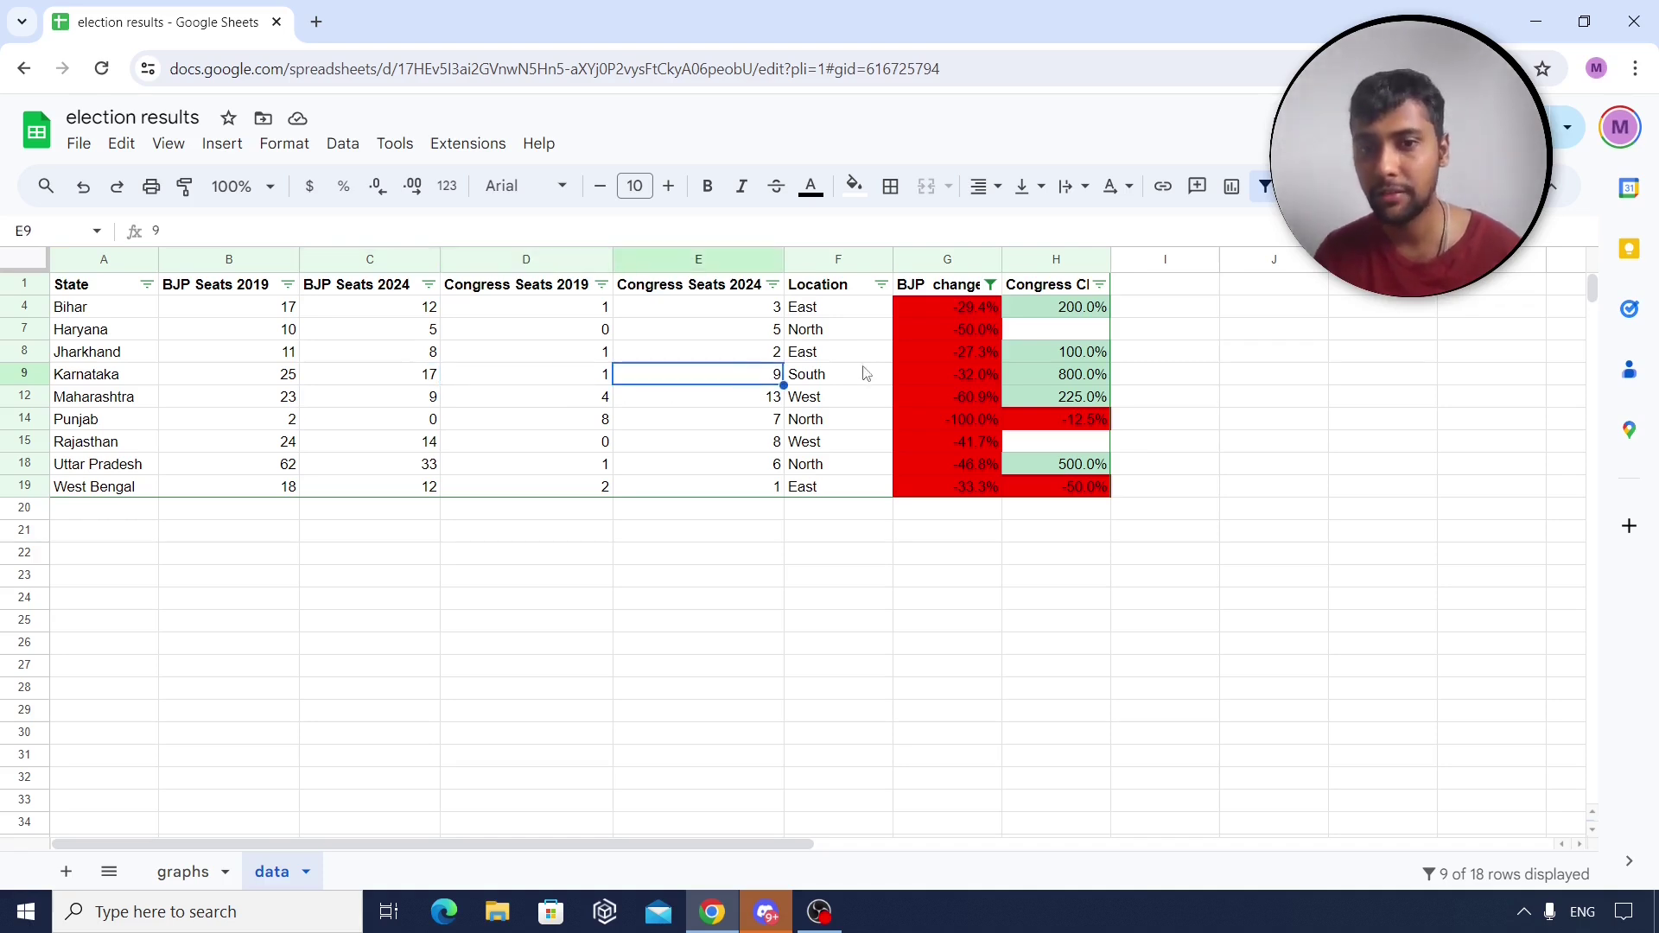
# Compare Maharashtra's BJP seats in B12:C12 with its Congress seats in D12 and E12.
pyautogui.click(90, 399)
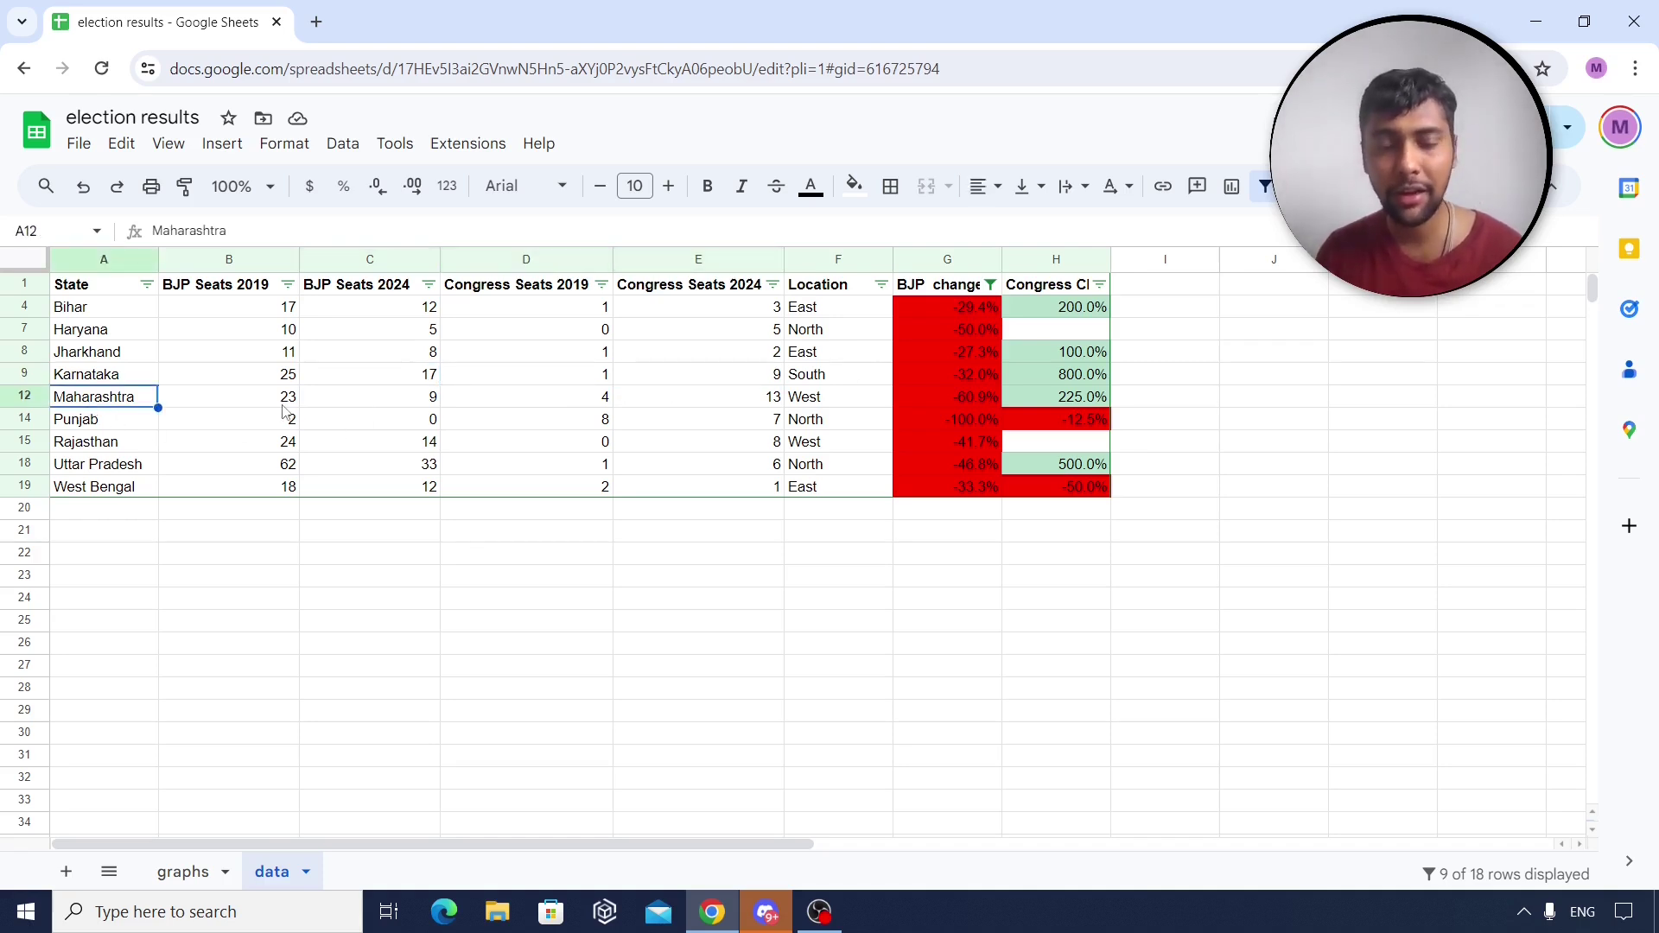
pyautogui.moveTo(282, 400); pyautogui.dragTo(348, 409)
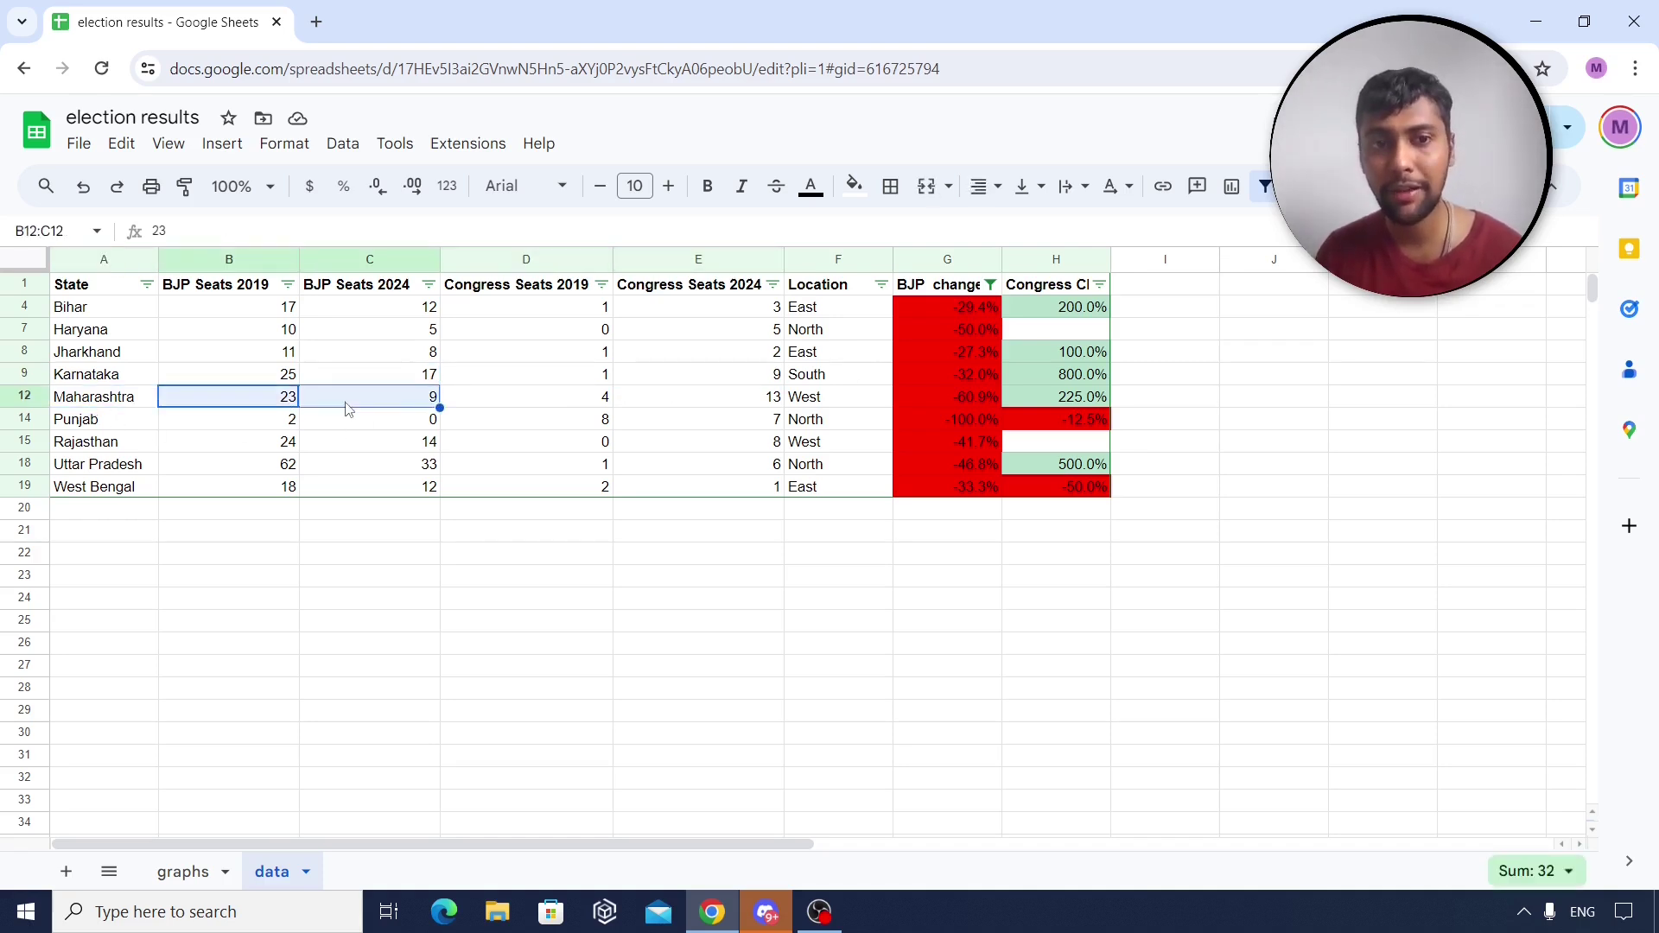
pyautogui.click(573, 400)
pyautogui.click(710, 407)
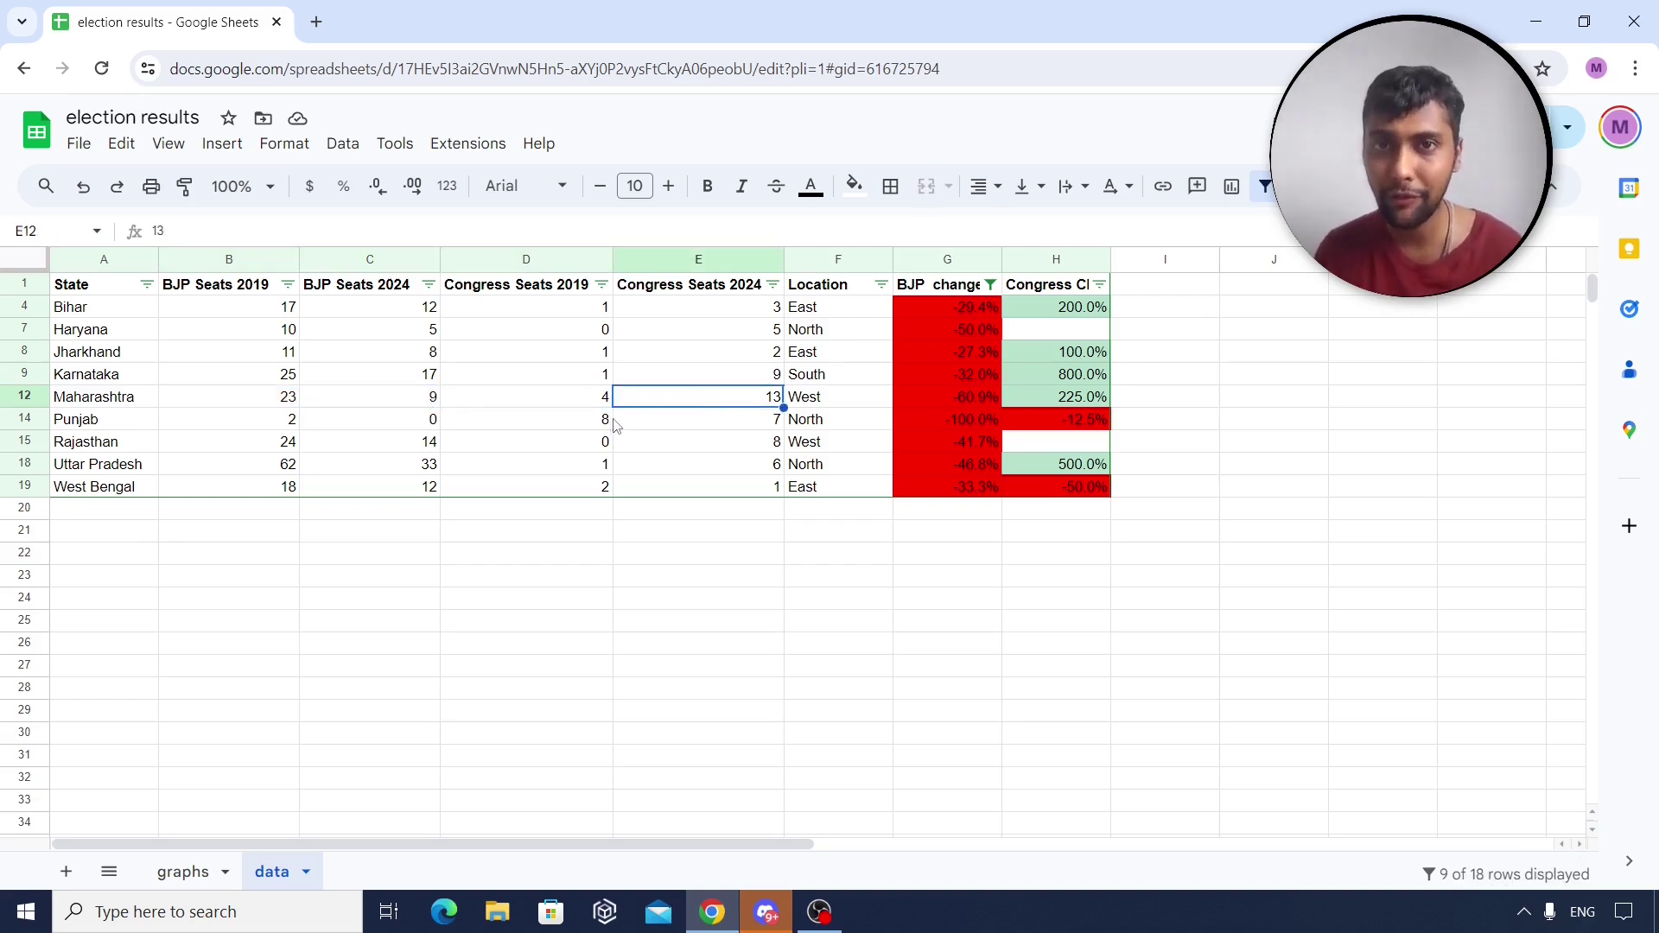
# Compare the BJP and Congress seats of Rajasthan in row 15 and Uttar Pradesh in row 18.
pyautogui.click(128, 445)
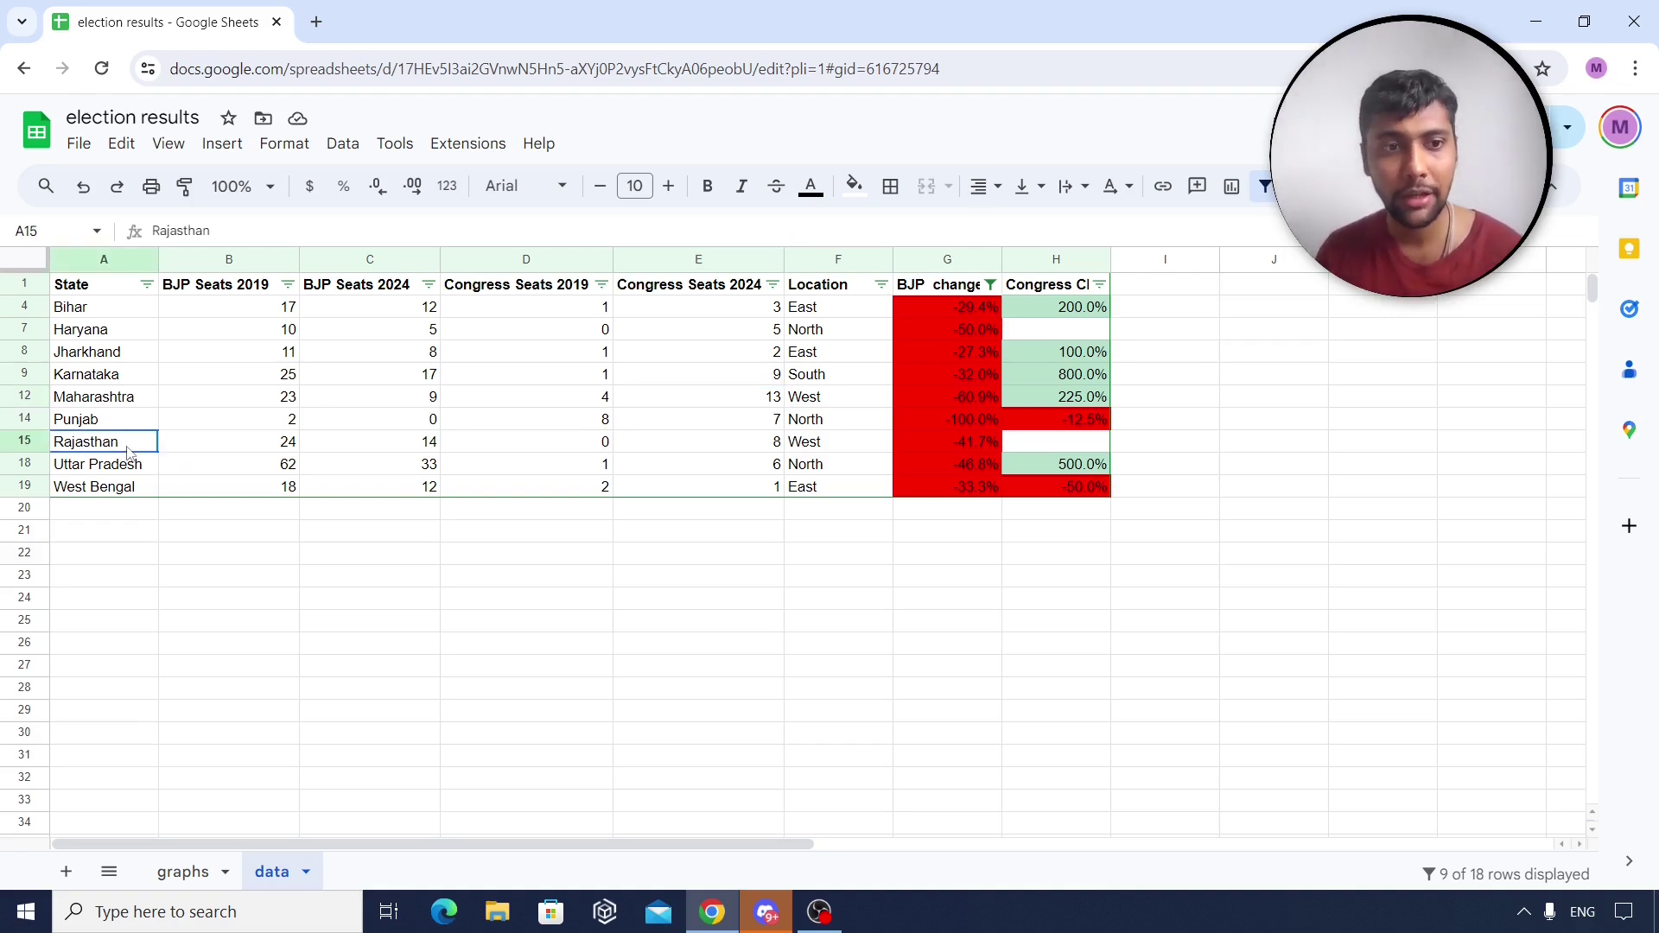
pyautogui.moveTo(295, 445); pyautogui.dragTo(371, 456)
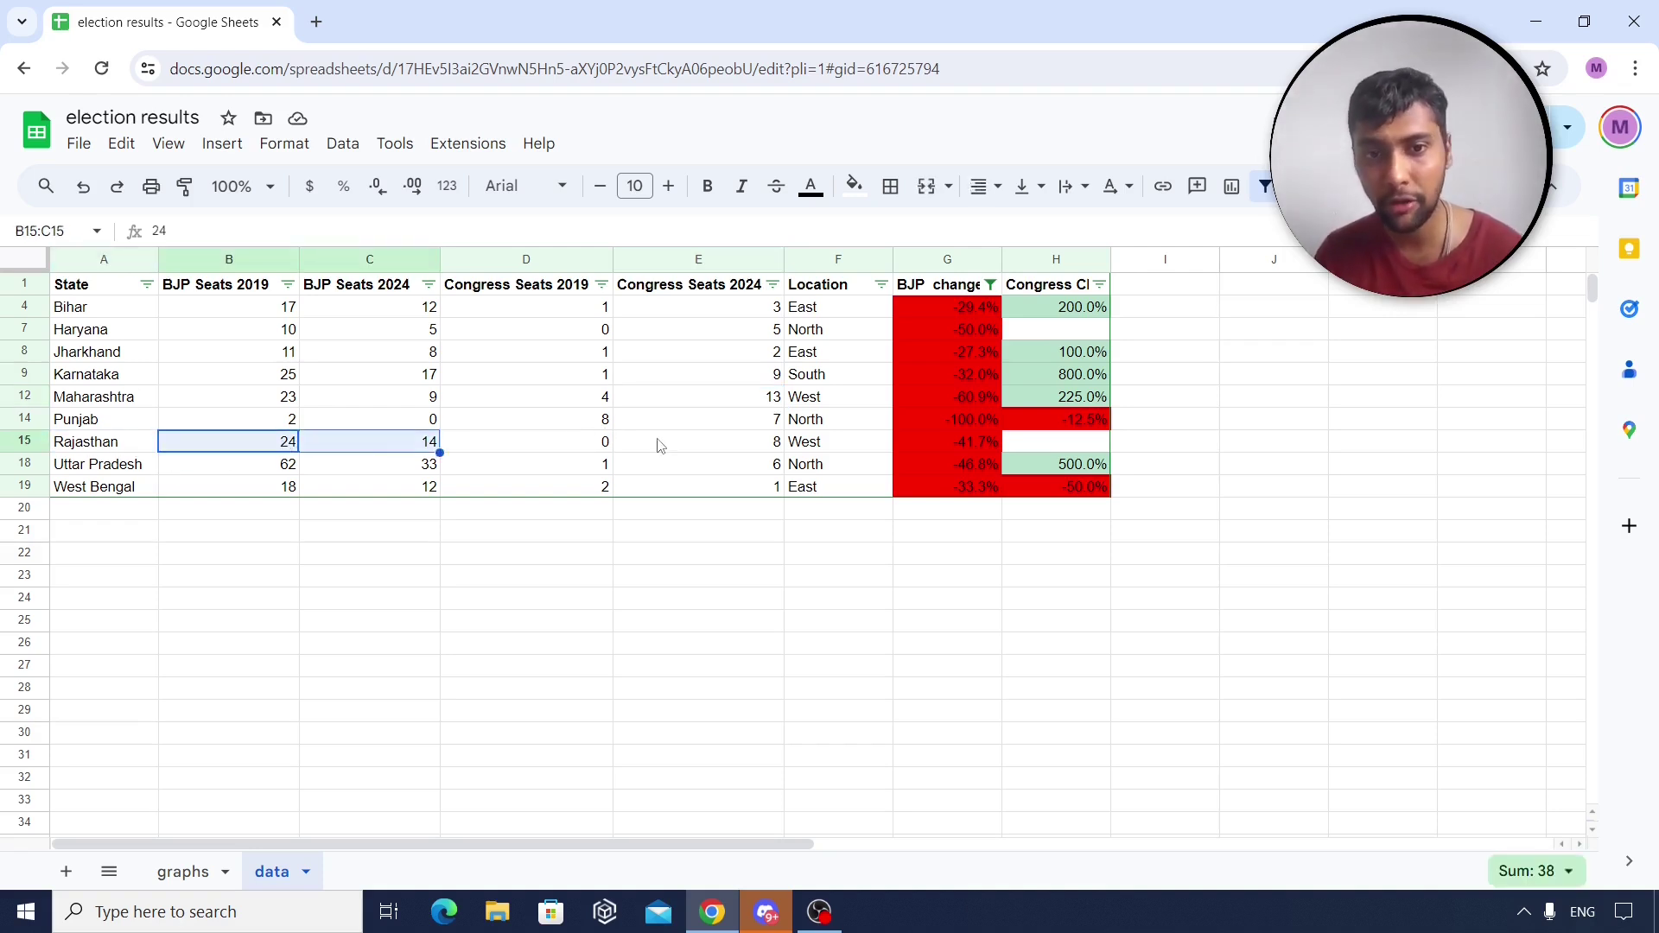
pyautogui.moveTo(599, 449); pyautogui.dragTo(704, 451)
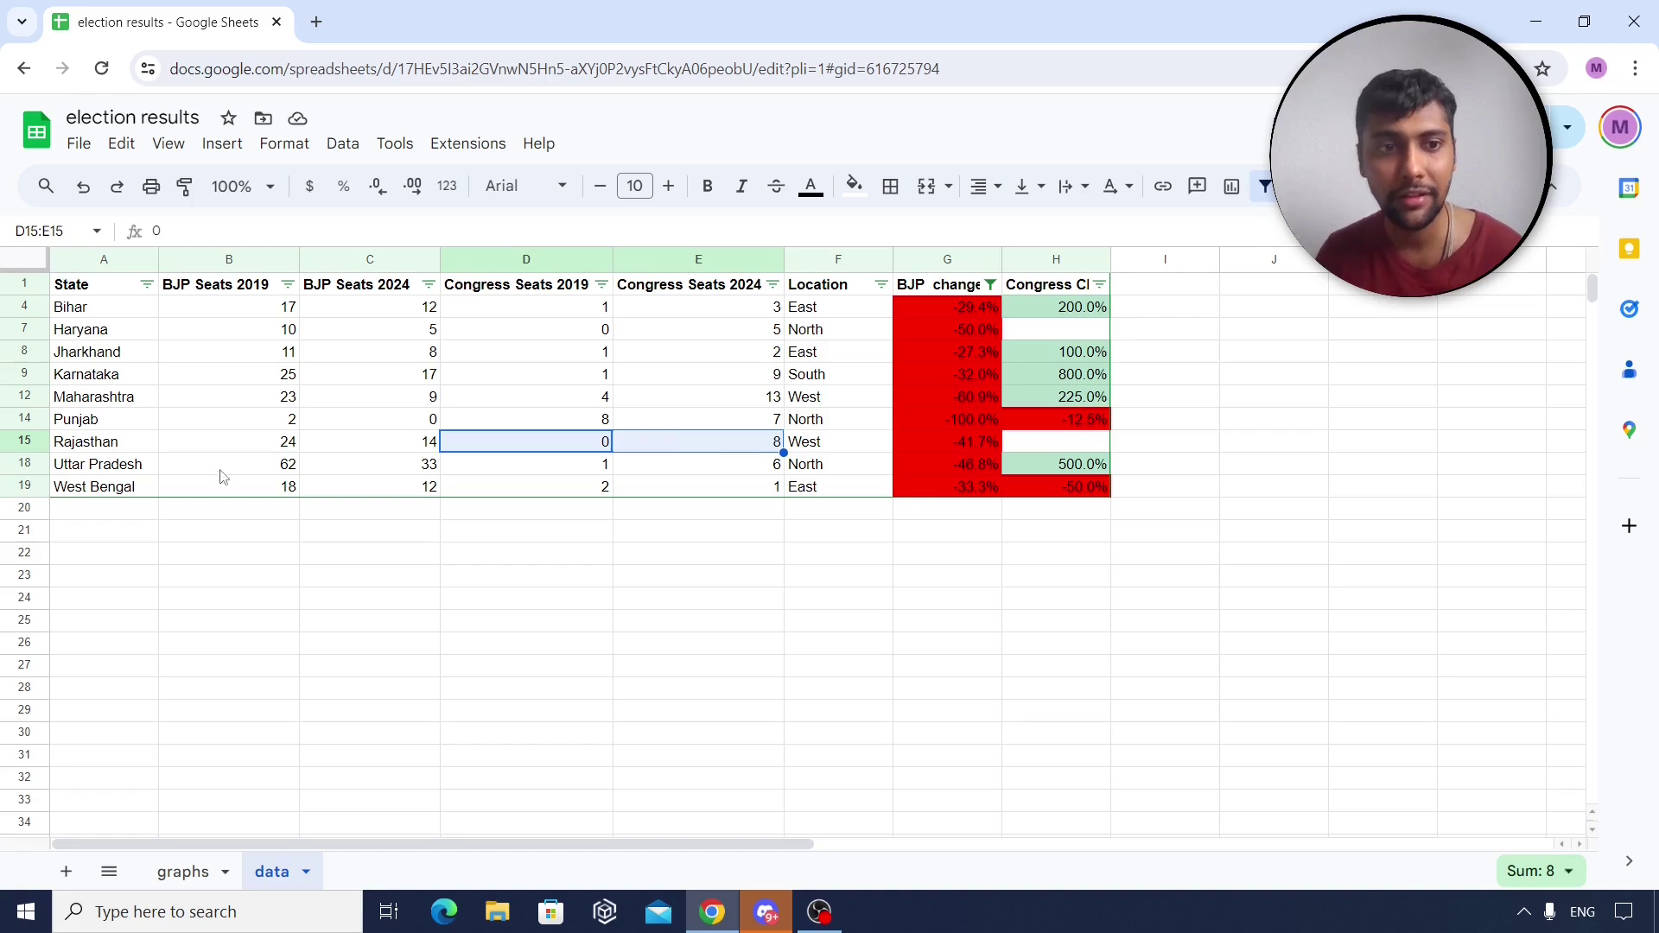
pyautogui.click(131, 471)
pyautogui.click(595, 473)
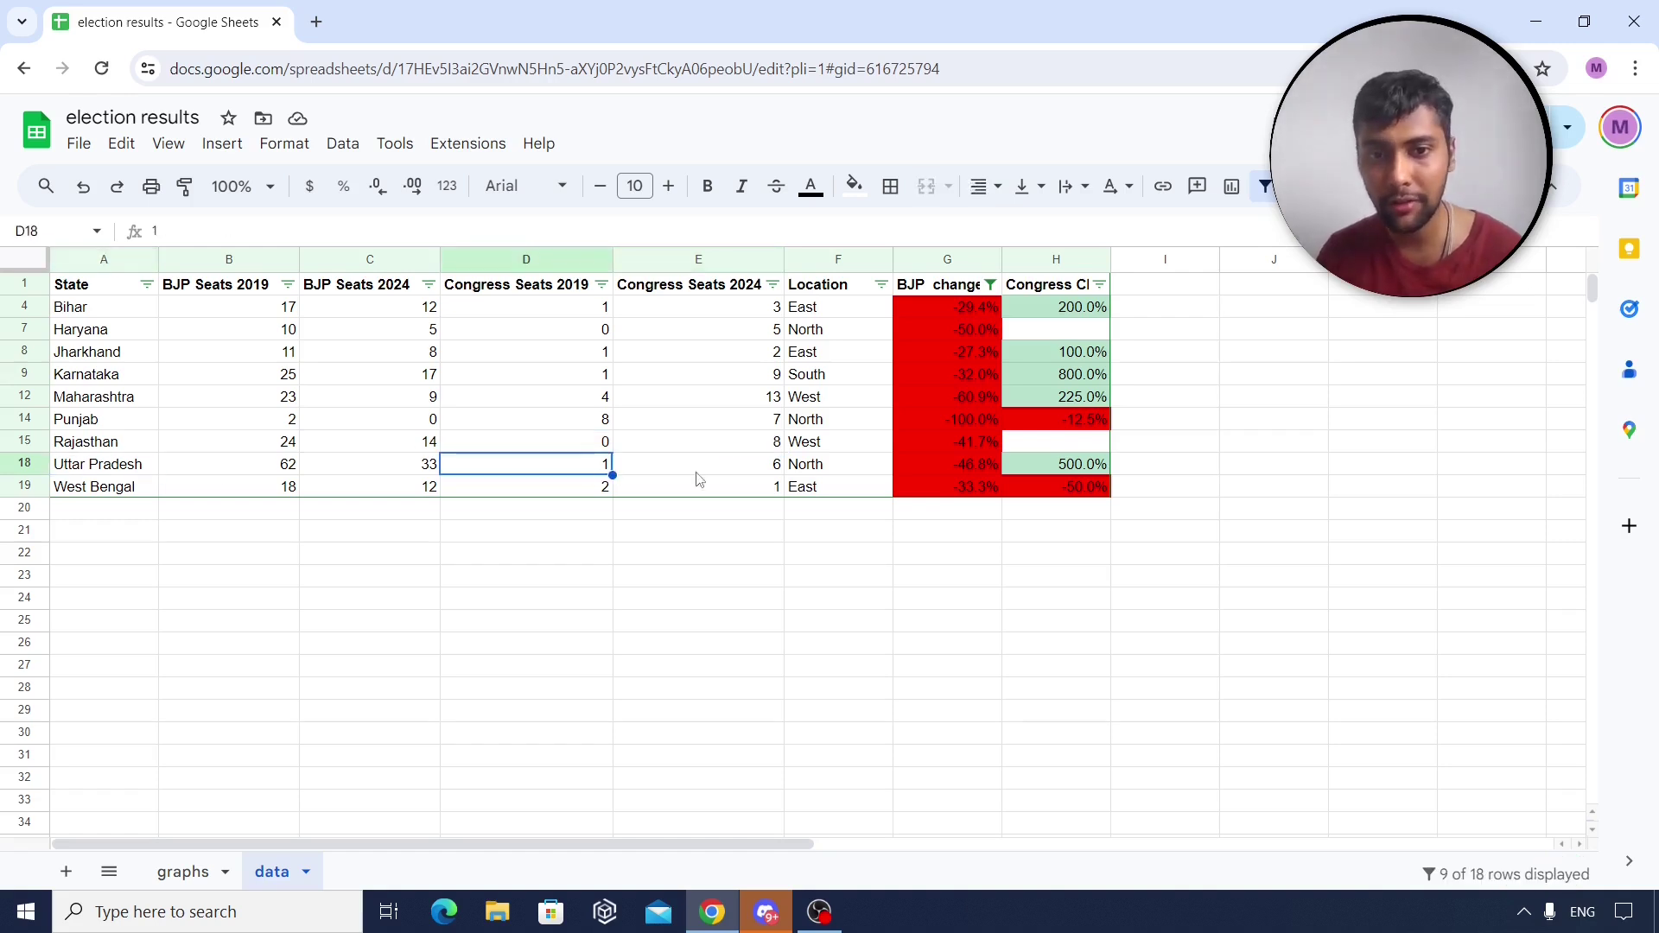
pyautogui.click(700, 474)
pyautogui.moveTo(279, 471); pyautogui.dragTo(330, 471)
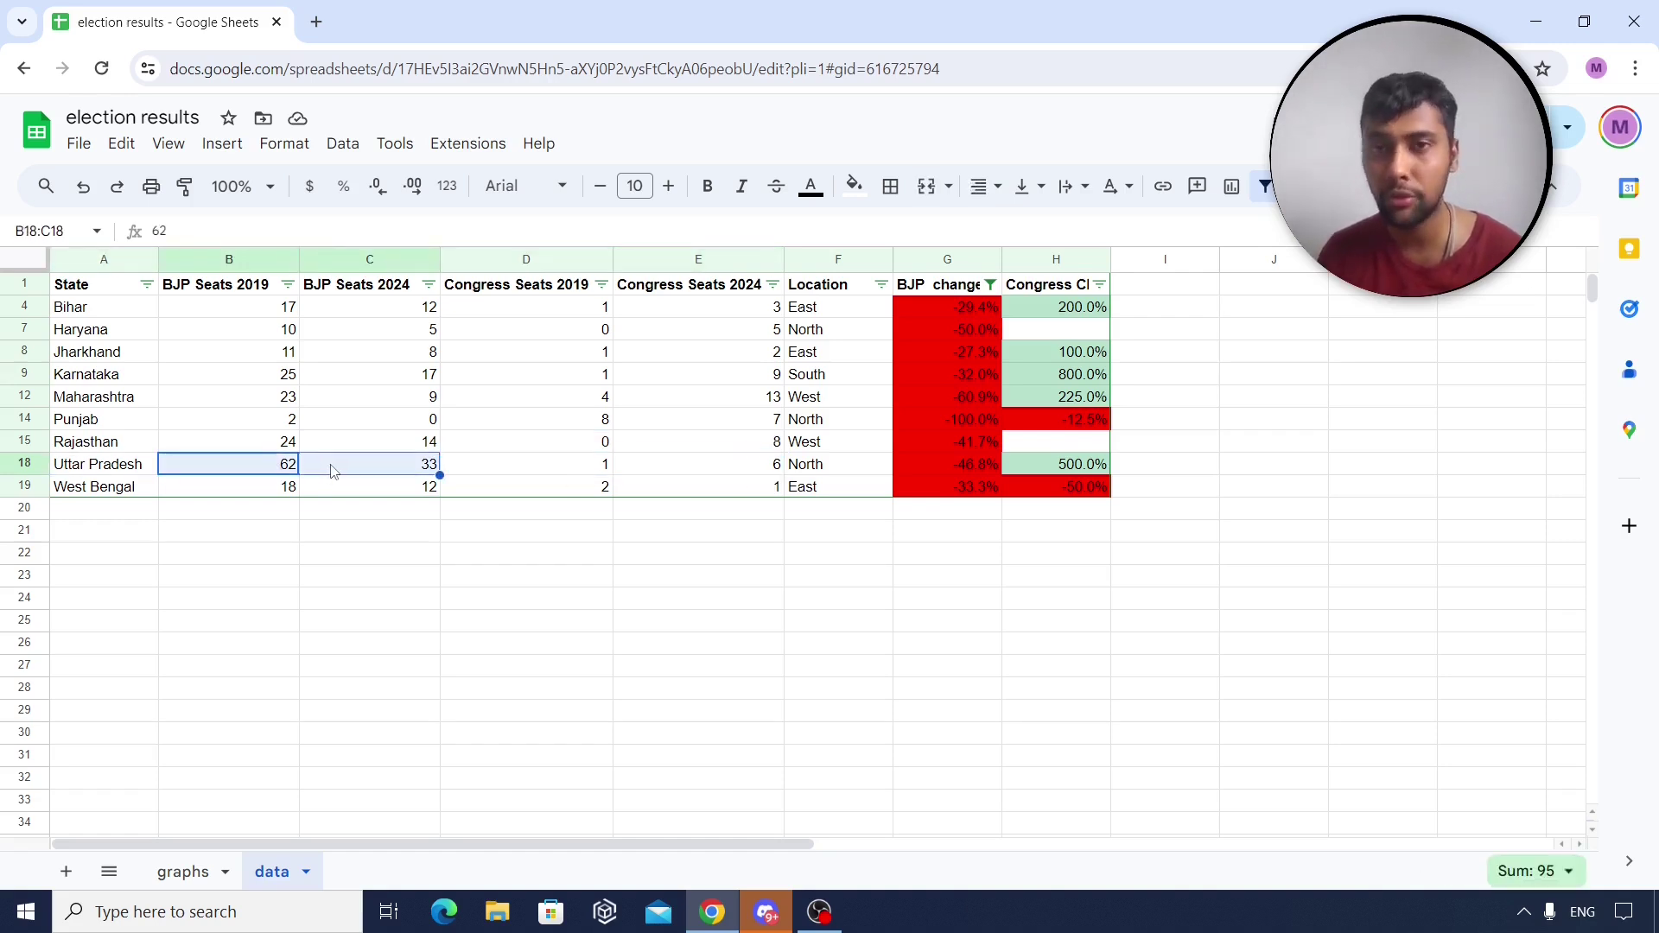
# Compare West Bengal's 2019 and 2024 BJP seats in B19:C19.
pyautogui.click(259, 486)
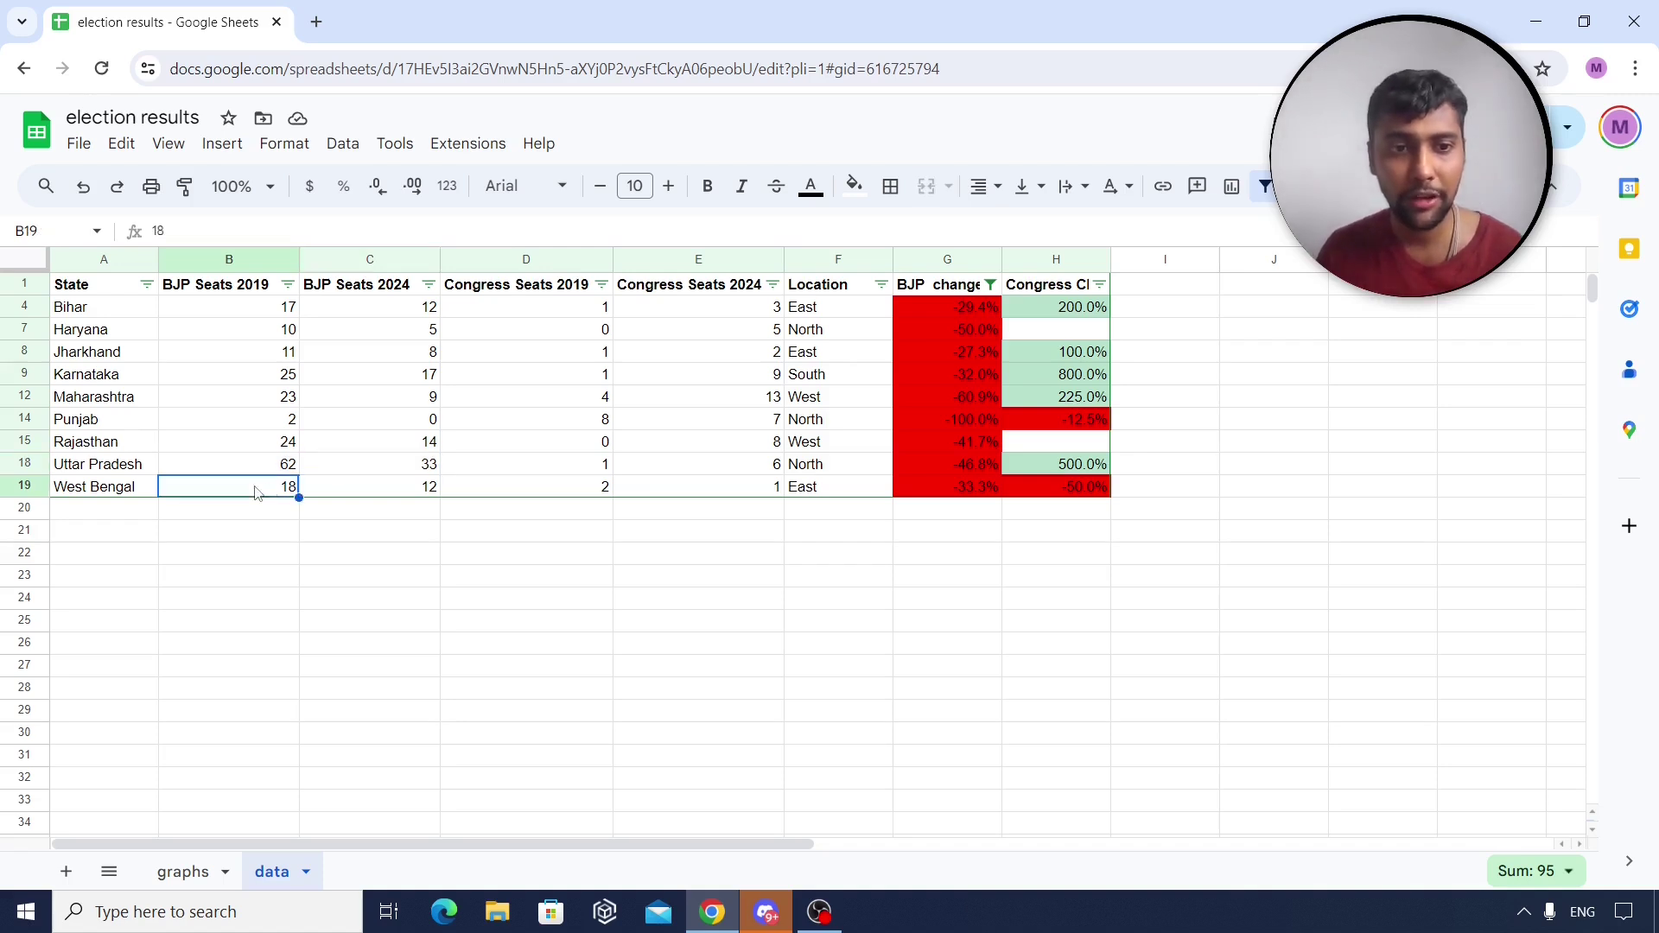
pyautogui.click(383, 489)
pyautogui.moveTo(275, 493); pyautogui.dragTo(326, 489)
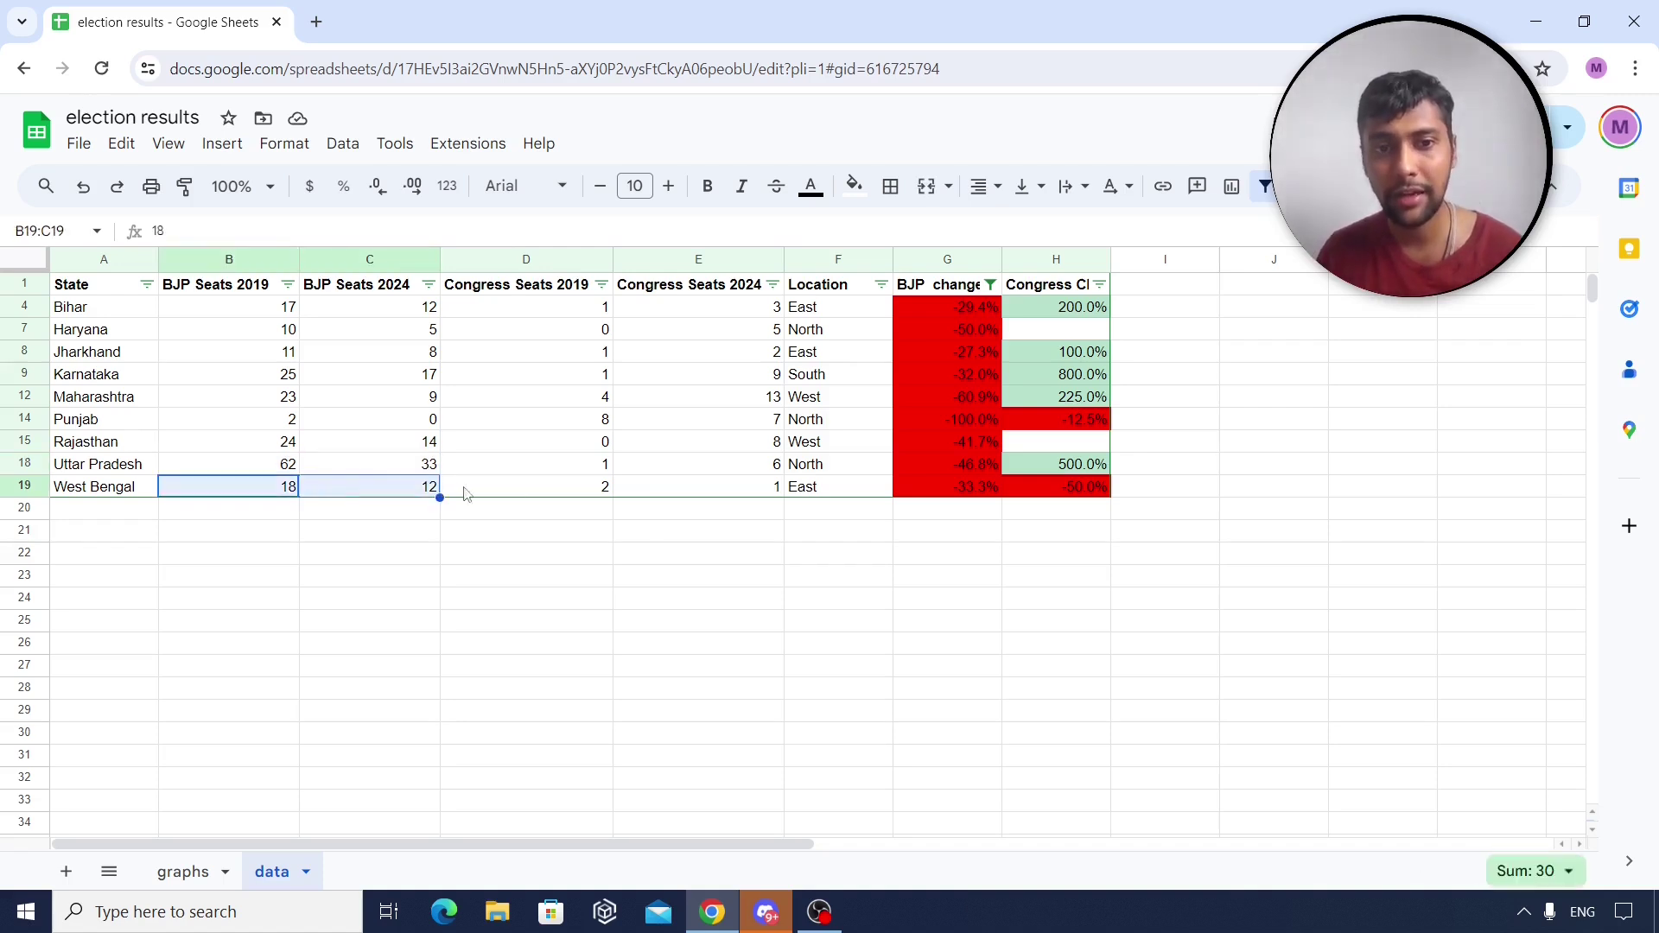
# Go over the state names Rajasthan, Uttar Pradesh, West Bengal, Karnataka and Maharashtra in column A.
pyautogui.click(109, 446)
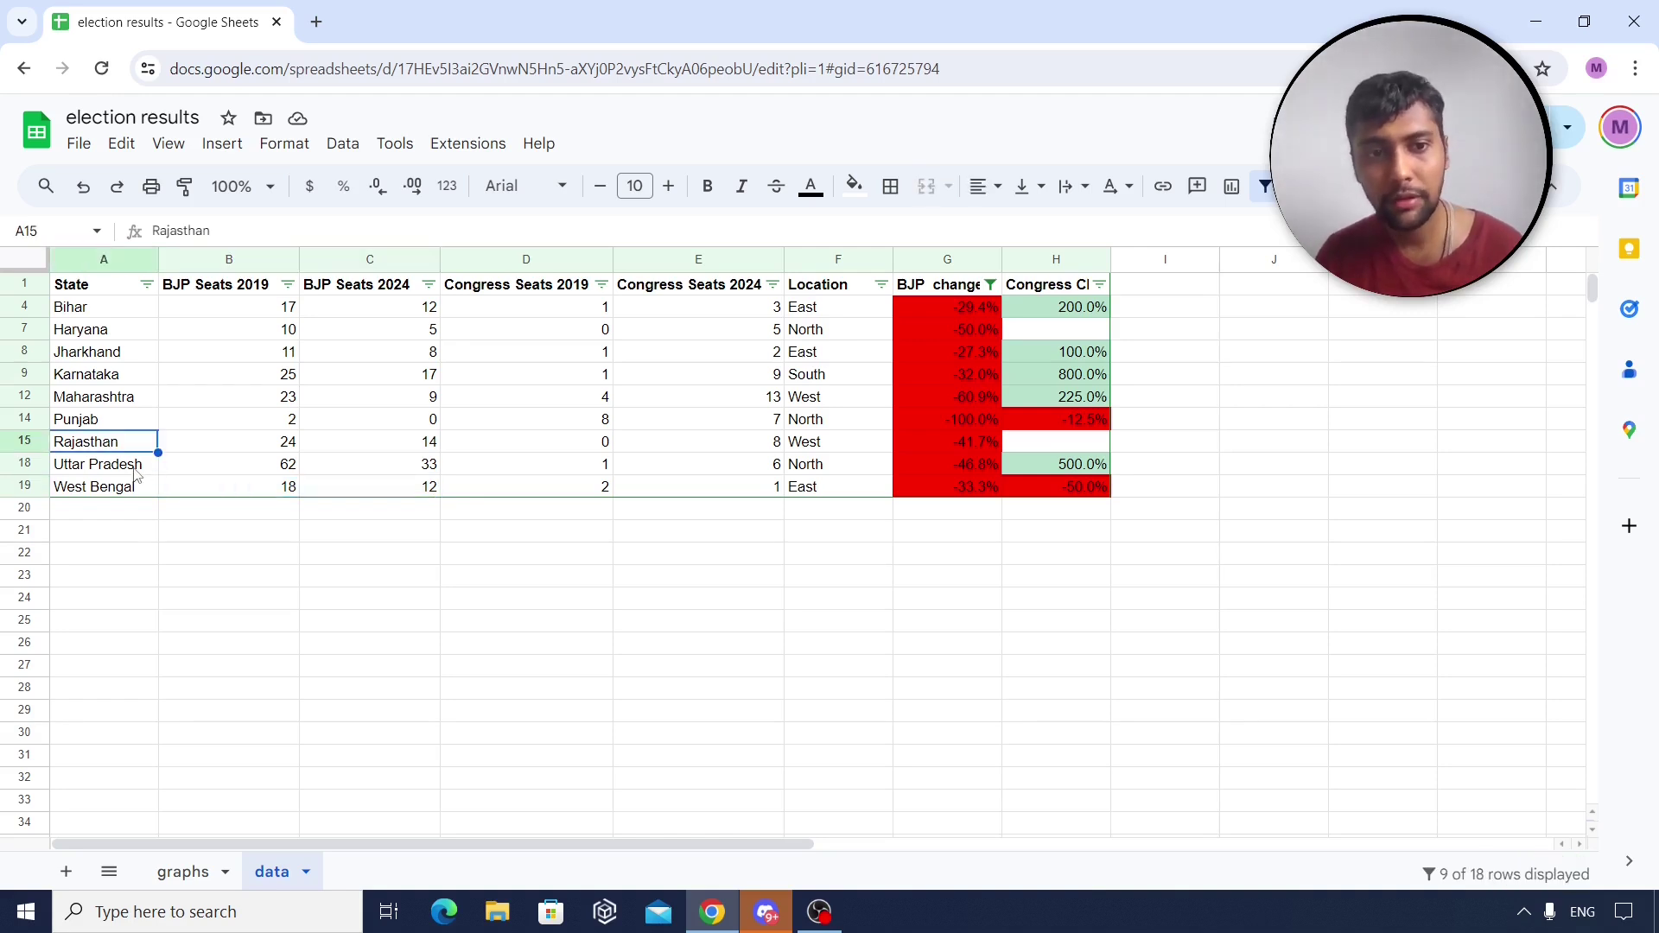
pyautogui.click(136, 471)
pyautogui.click(130, 490)
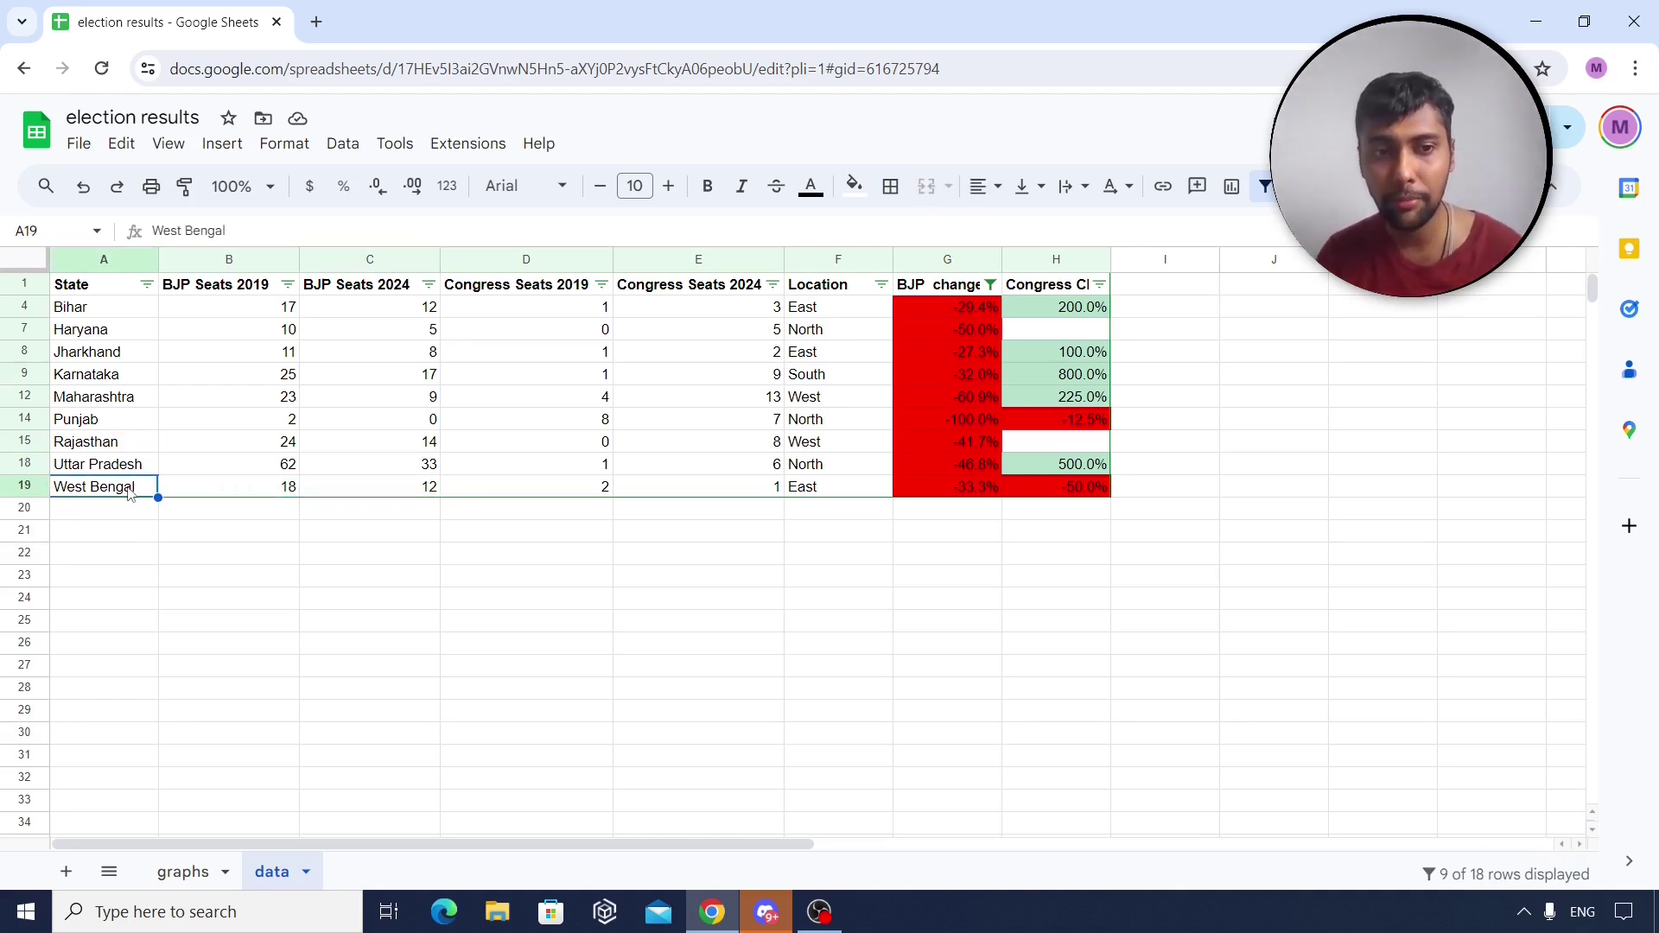
pyautogui.keyDown('shift'); pyautogui.click(120, 445); pyautogui.keyUp('shift')
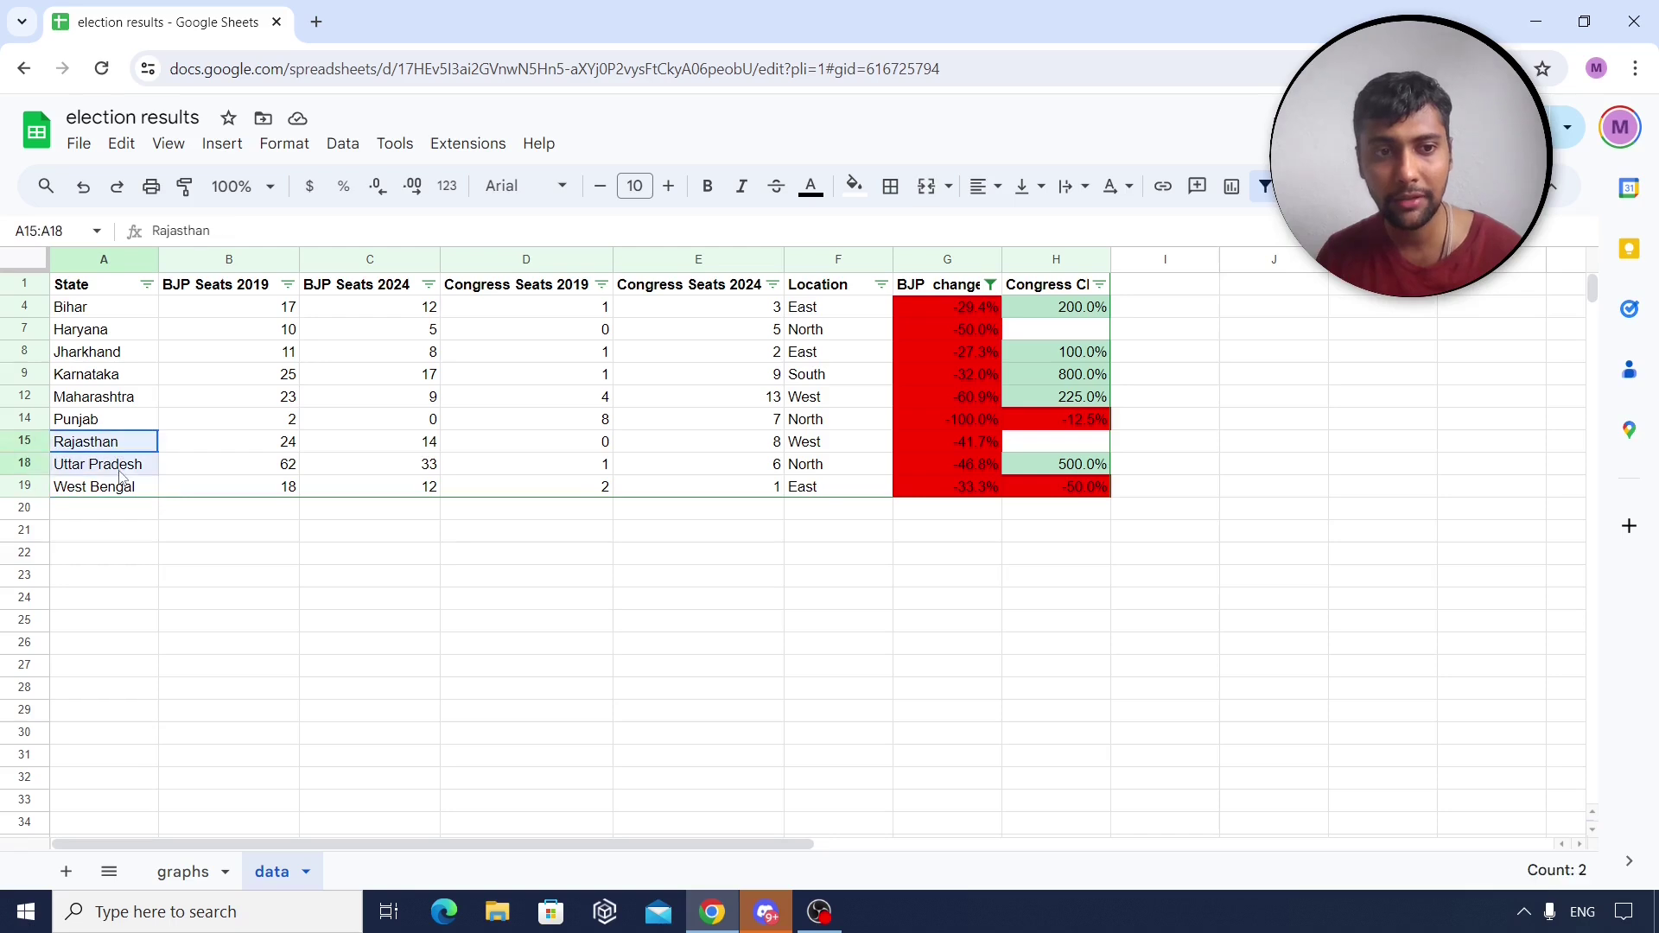
pyautogui.click(115, 382)
pyautogui.click(126, 401)
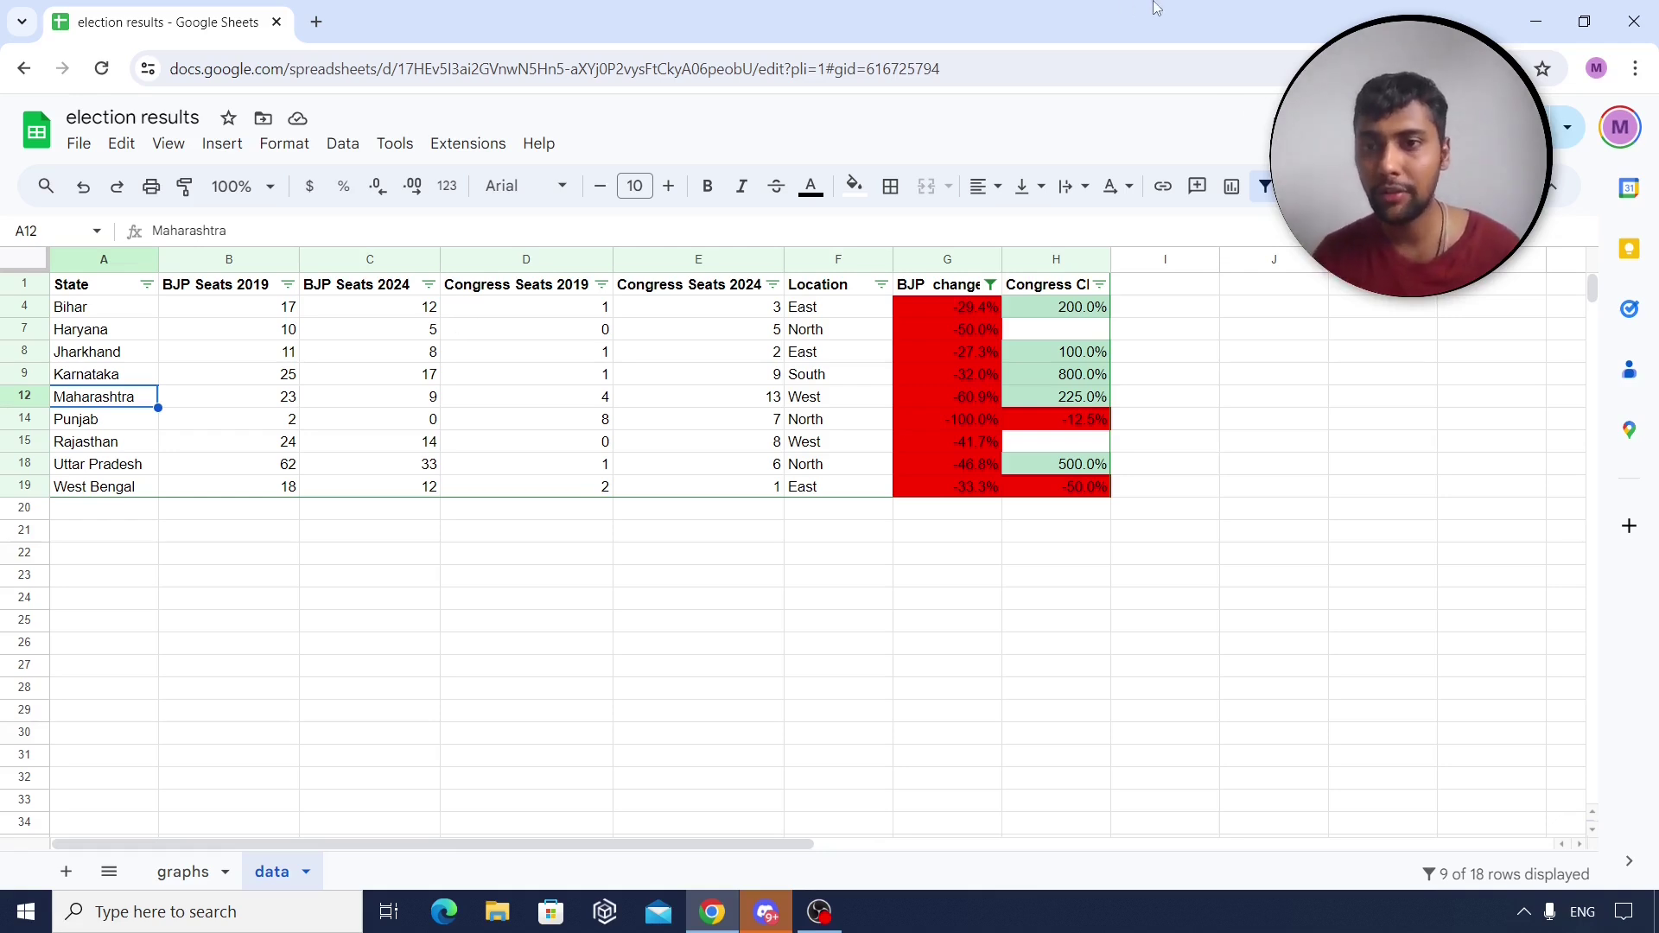
# Remove the filter from the data table and check the sums of the BJP and Congress seat columns in rows 2 to 19.
pyautogui.click(1268, 188)
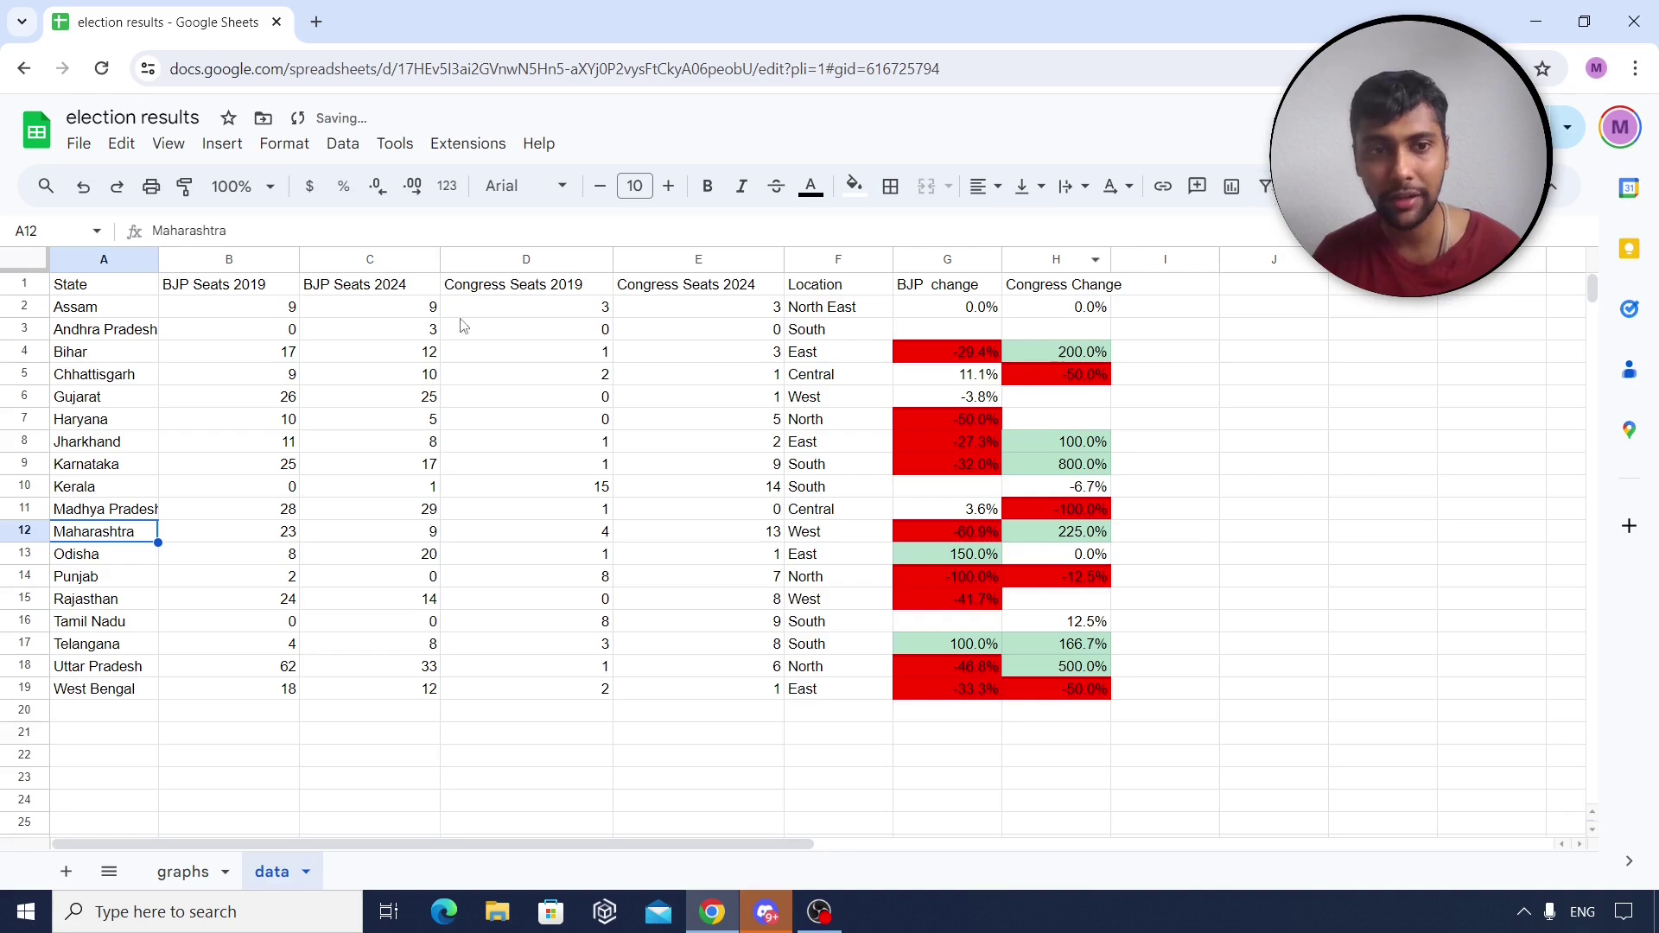
pyautogui.moveTo(248, 309); pyautogui.dragTo(267, 692)
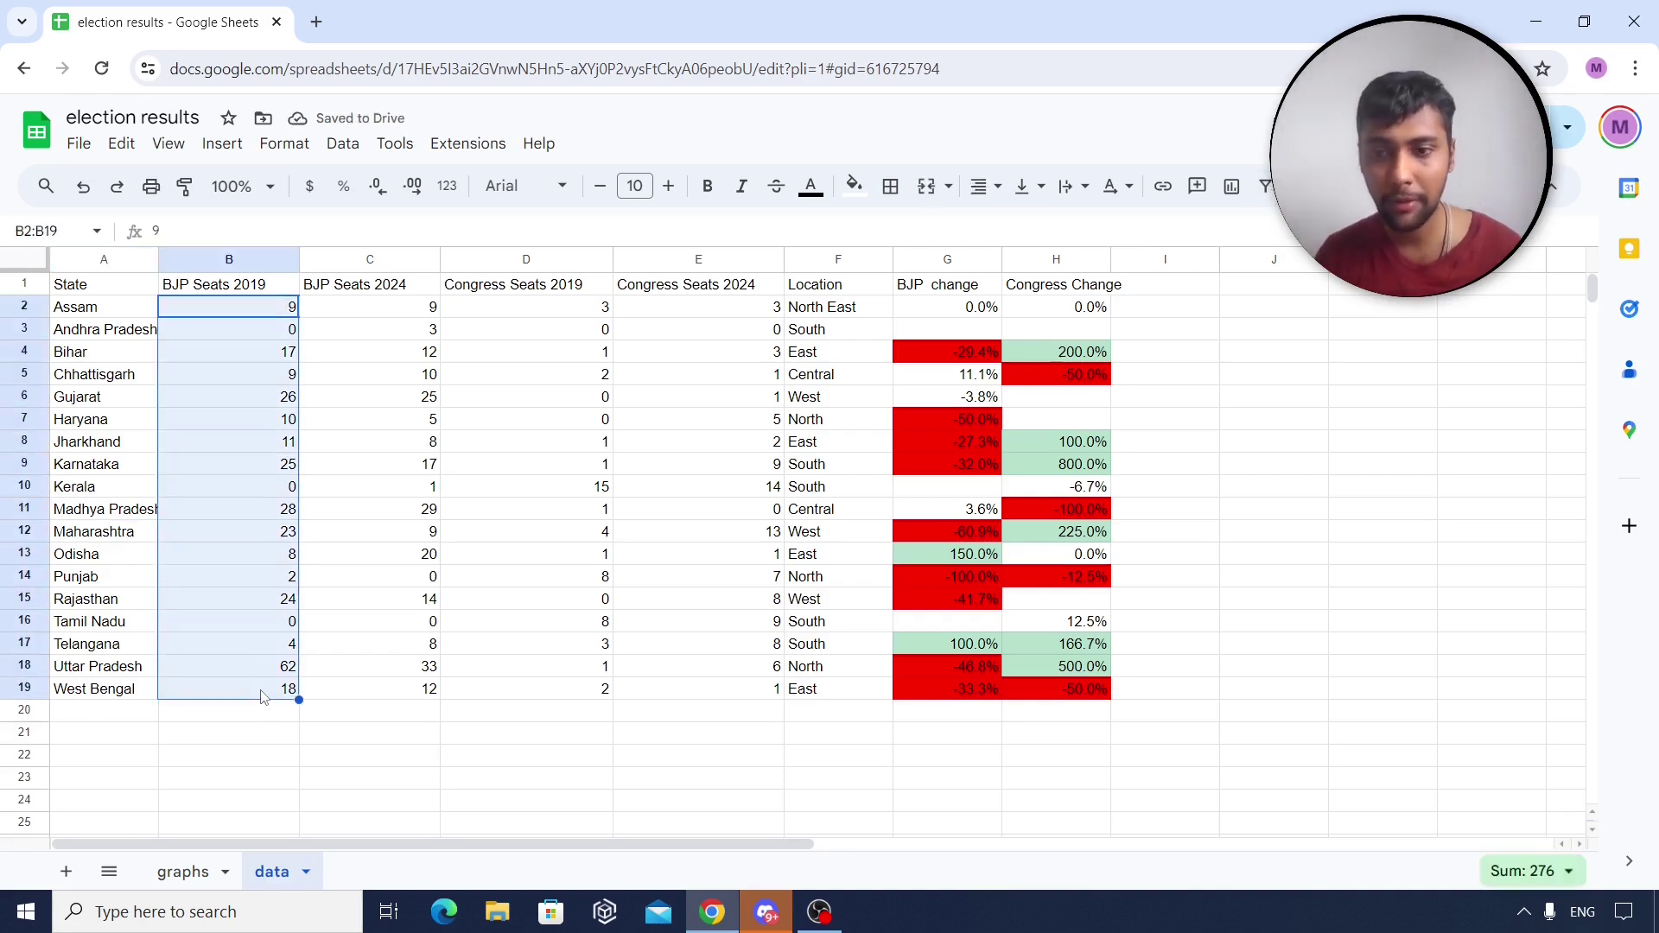
pyautogui.click(380, 304)
pyautogui.moveTo(378, 337); pyautogui.dragTo(400, 698)
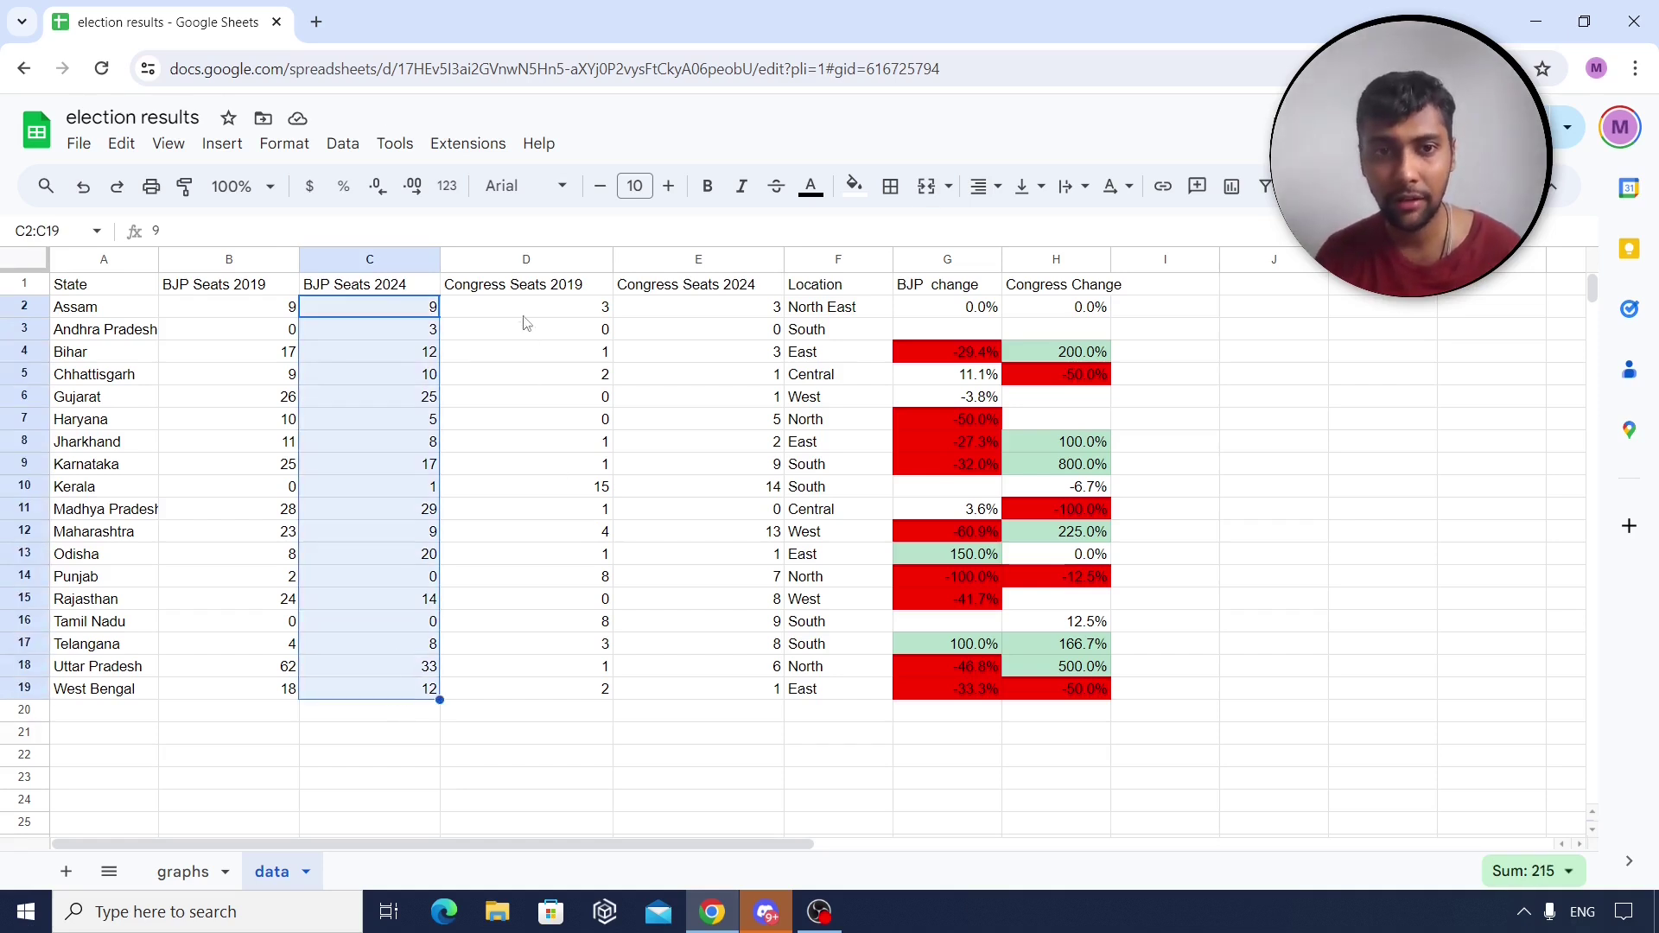
pyautogui.moveTo(522, 310); pyautogui.dragTo(521, 692)
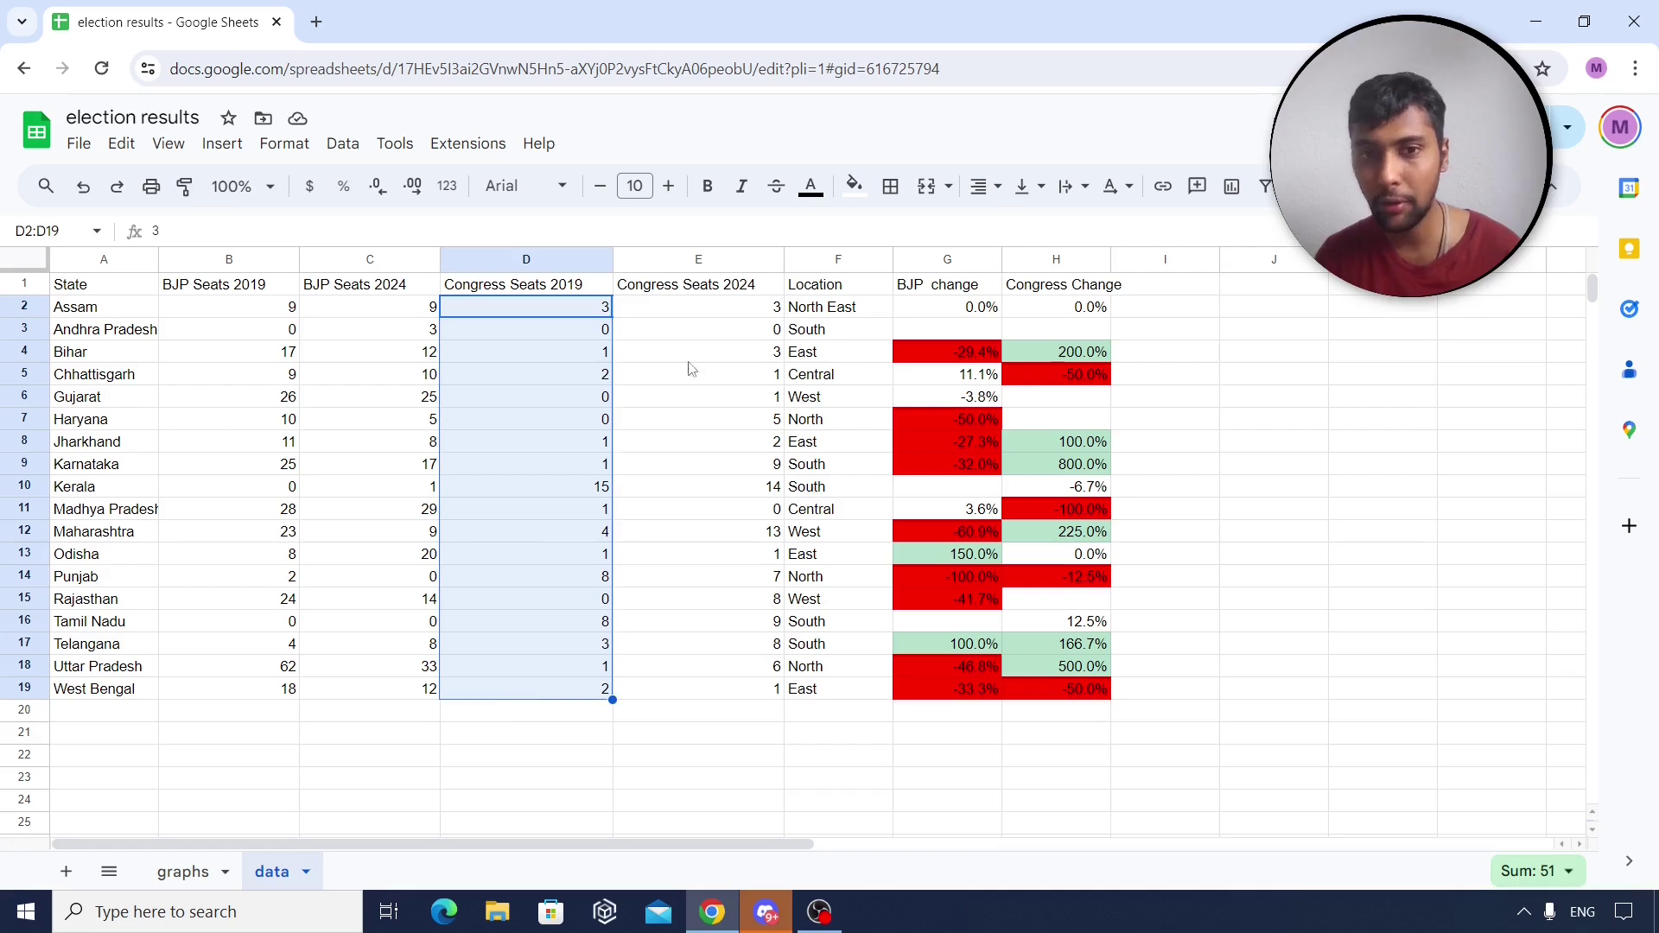
pyautogui.moveTo(704, 316); pyautogui.dragTo(689, 689)
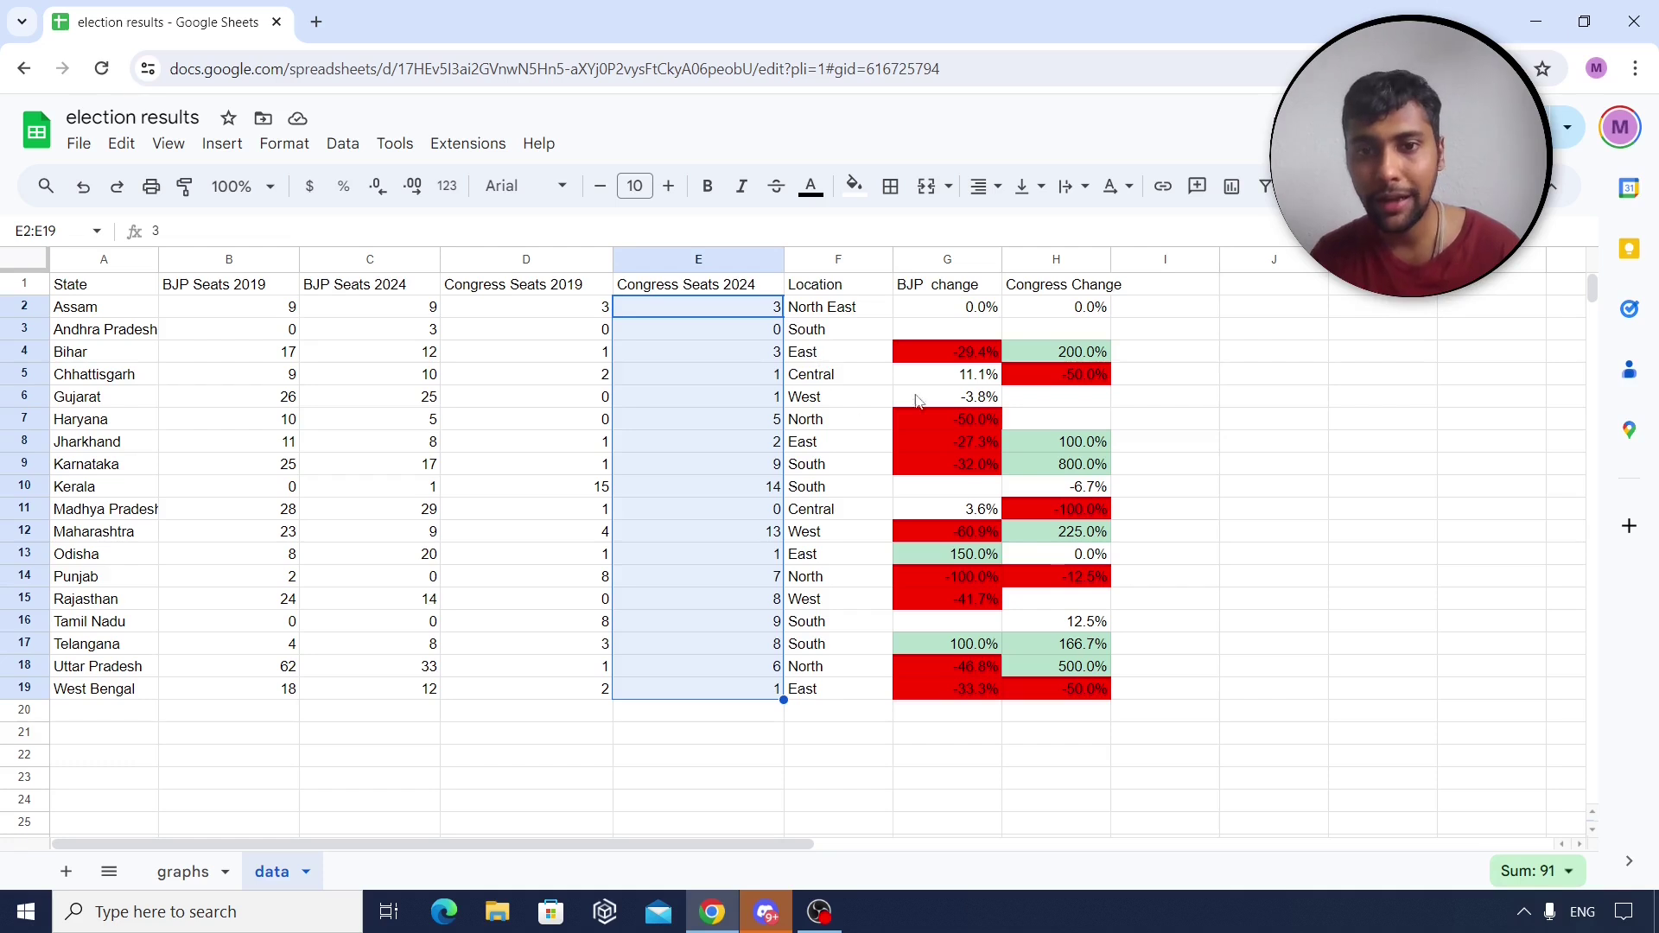
# Add a filter to the data table, show only Central locations and compare Chhattisgarh's BJP seats in B5:C5.
pyautogui.click(951, 281)
pyautogui.hotkey('ctrl', 'alt', 'r')
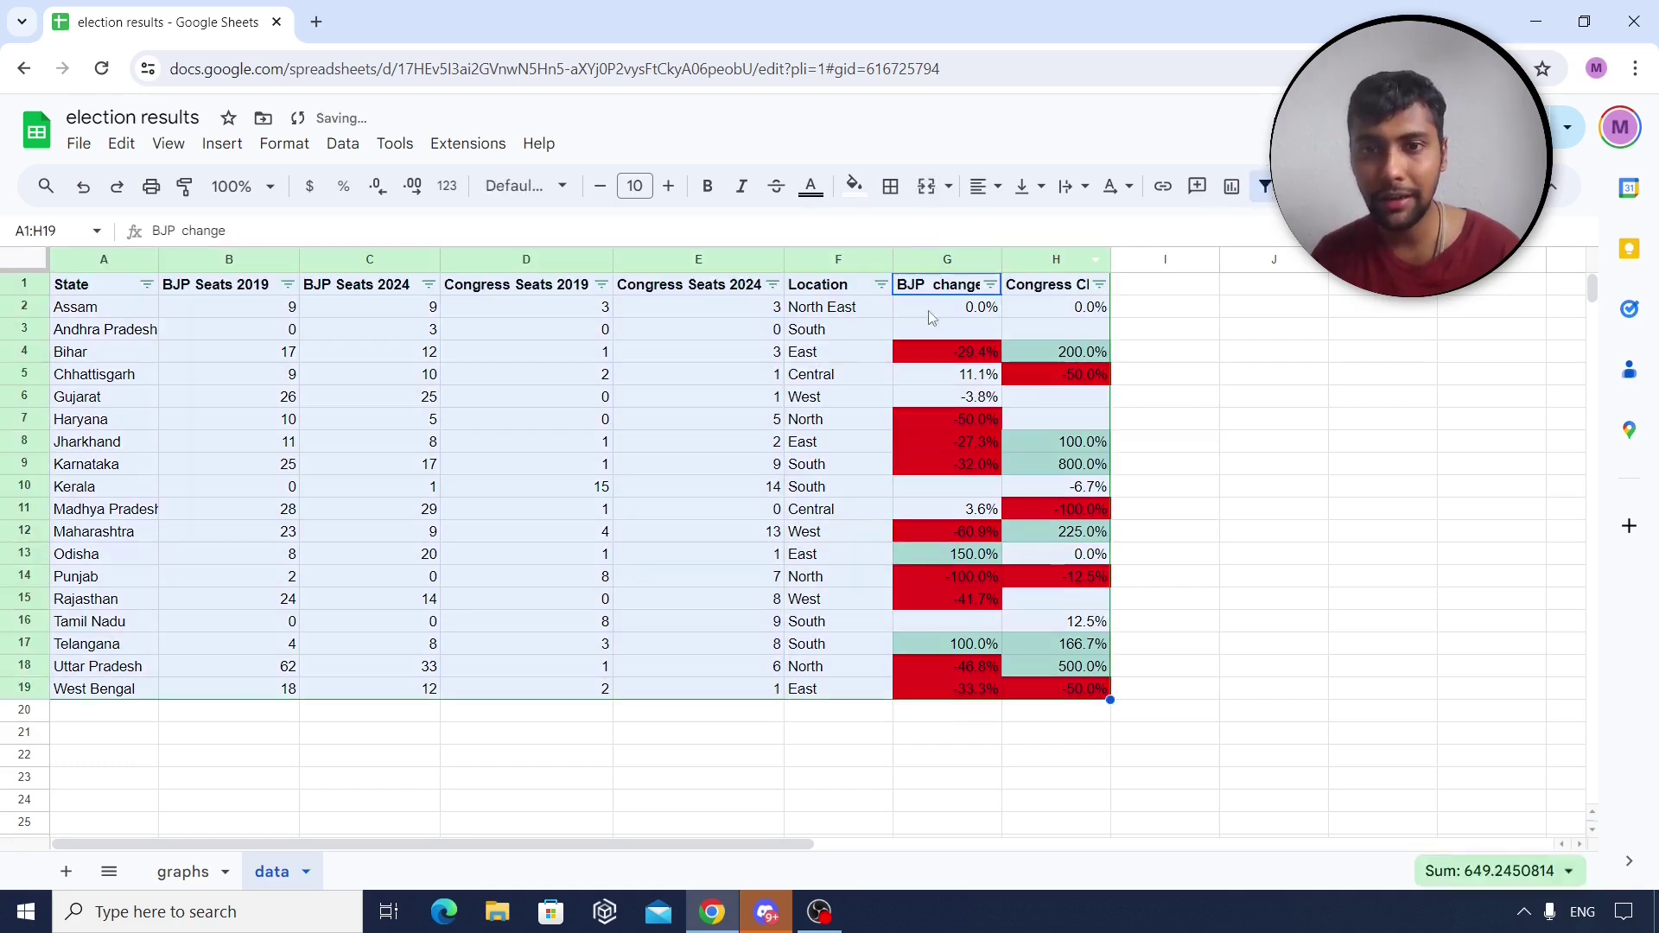
pyautogui.click(881, 284)
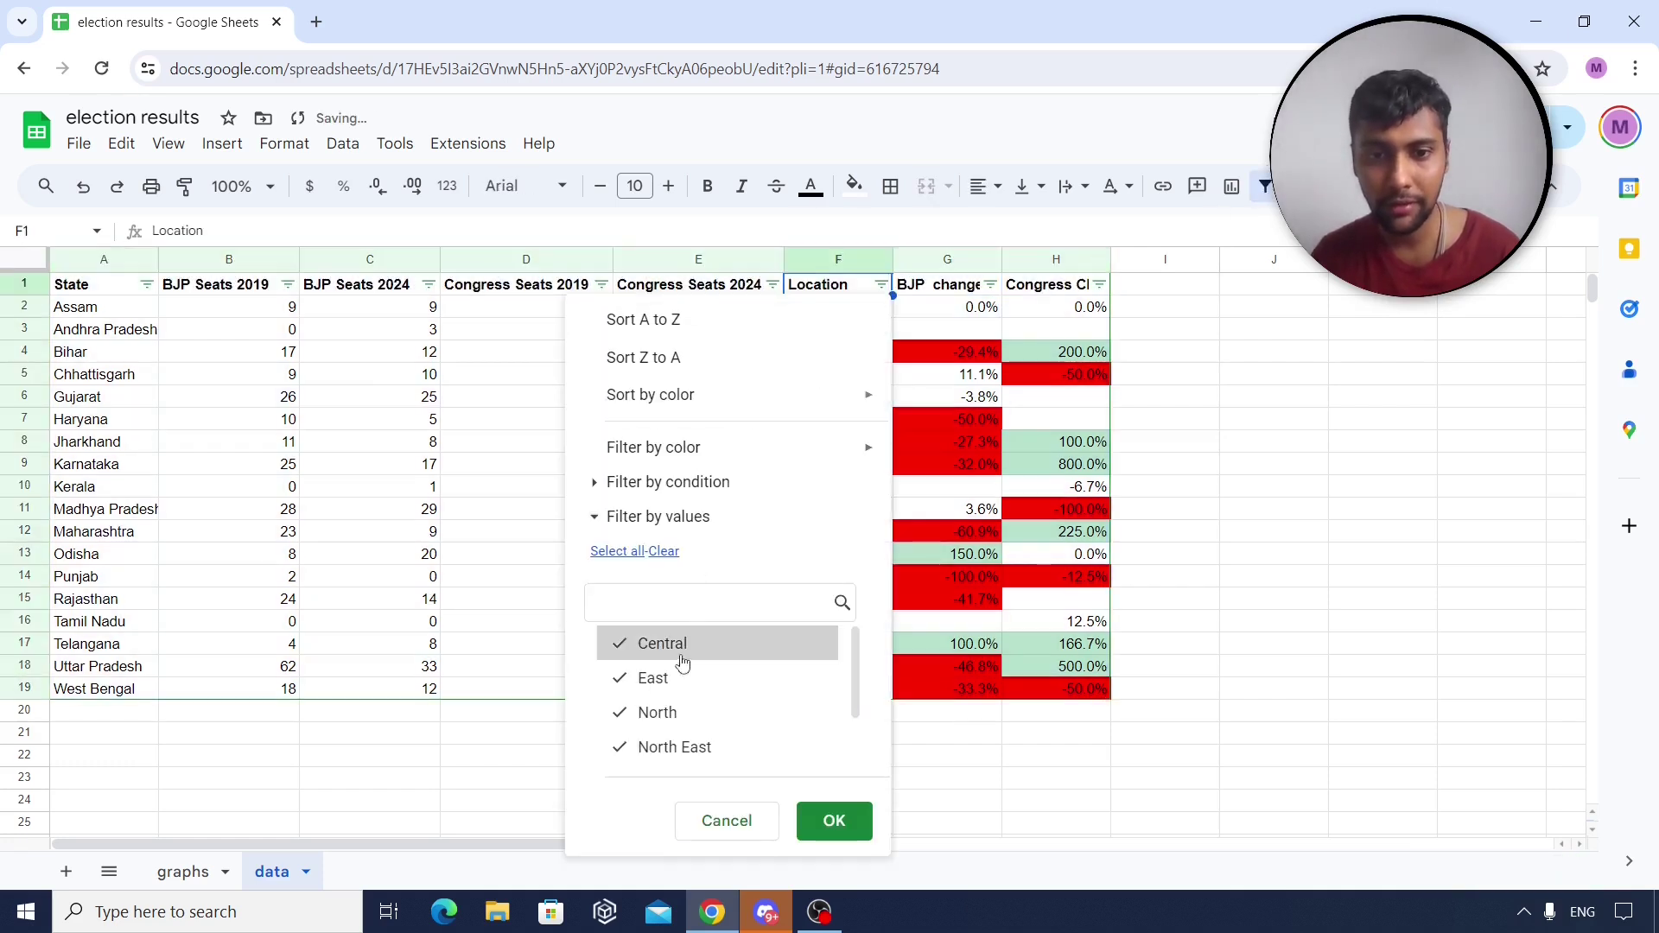
pyautogui.click(663, 551)
pyautogui.click(638, 653)
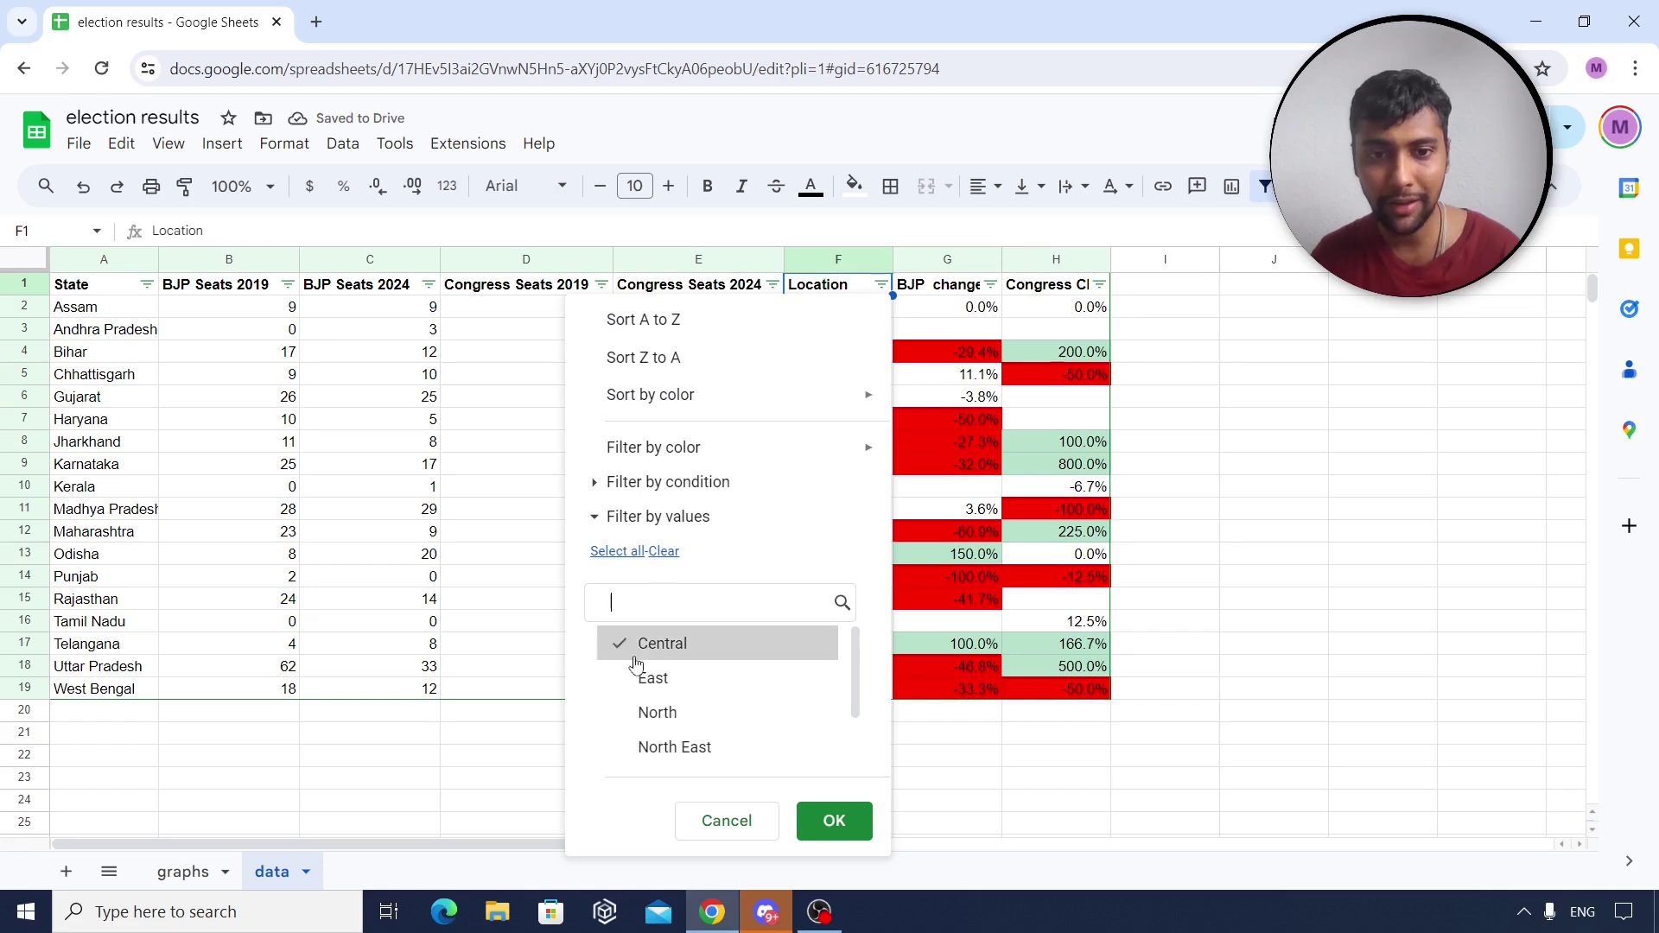
pyautogui.click(834, 822)
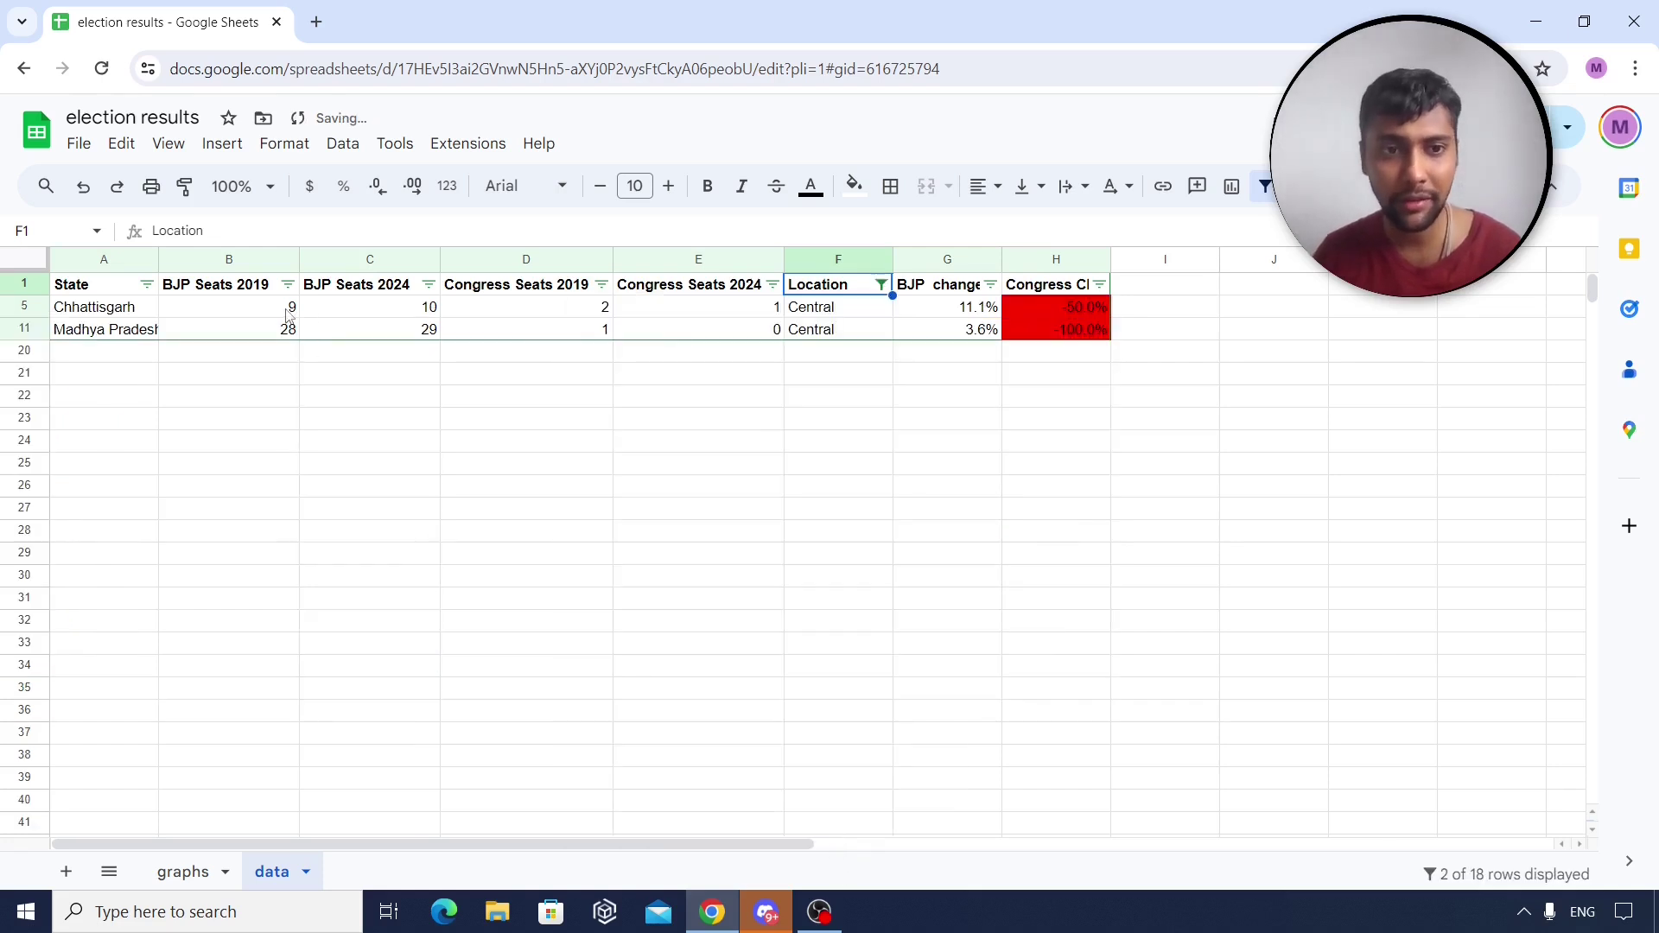
pyautogui.moveTo(288, 317); pyautogui.dragTo(371, 318)
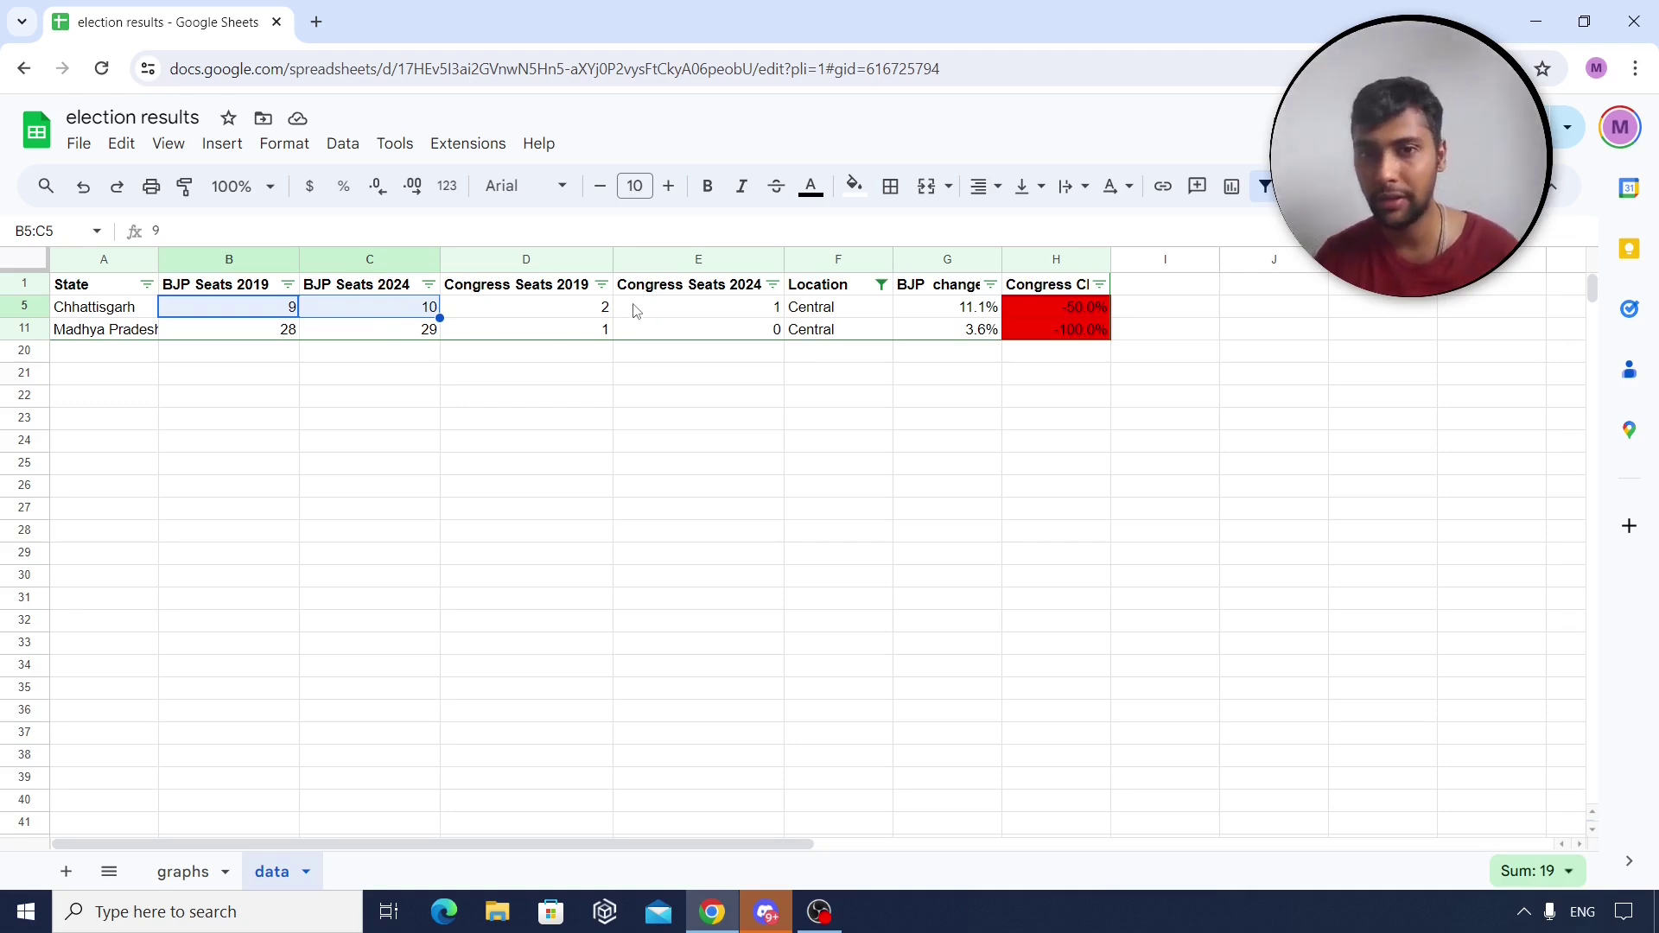
# Change the Location filter to East only and check the BJP seats of Bihar, Jharkhand and Odisha.
pyautogui.click(881, 286)
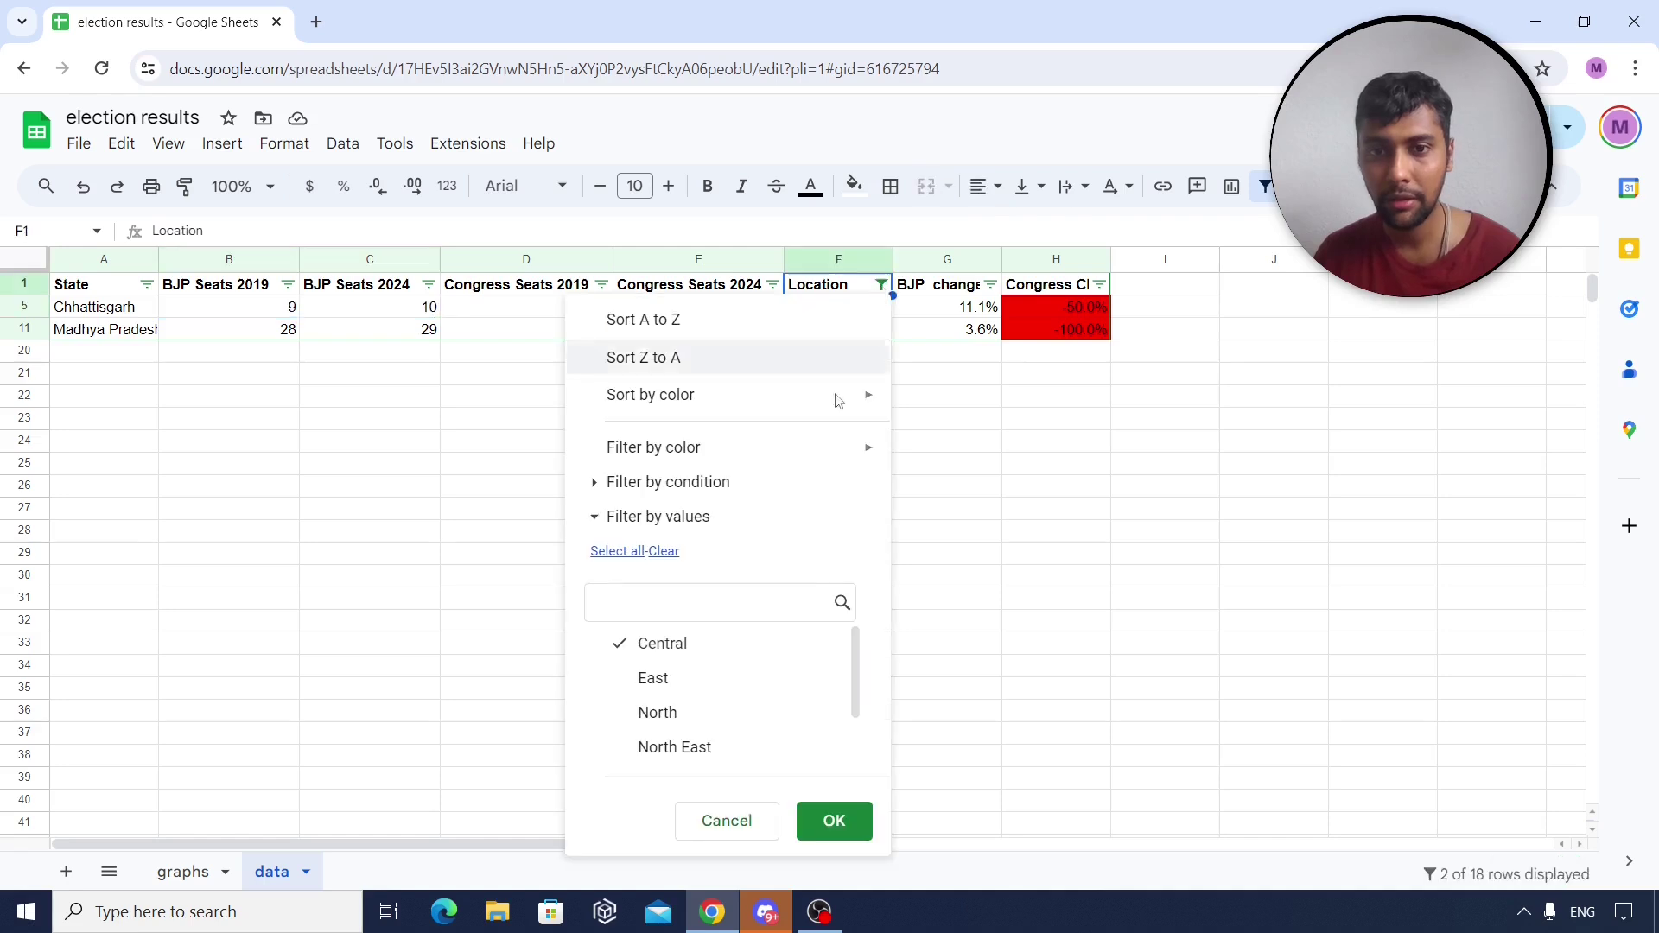
pyautogui.click(619, 648)
pyautogui.click(619, 691)
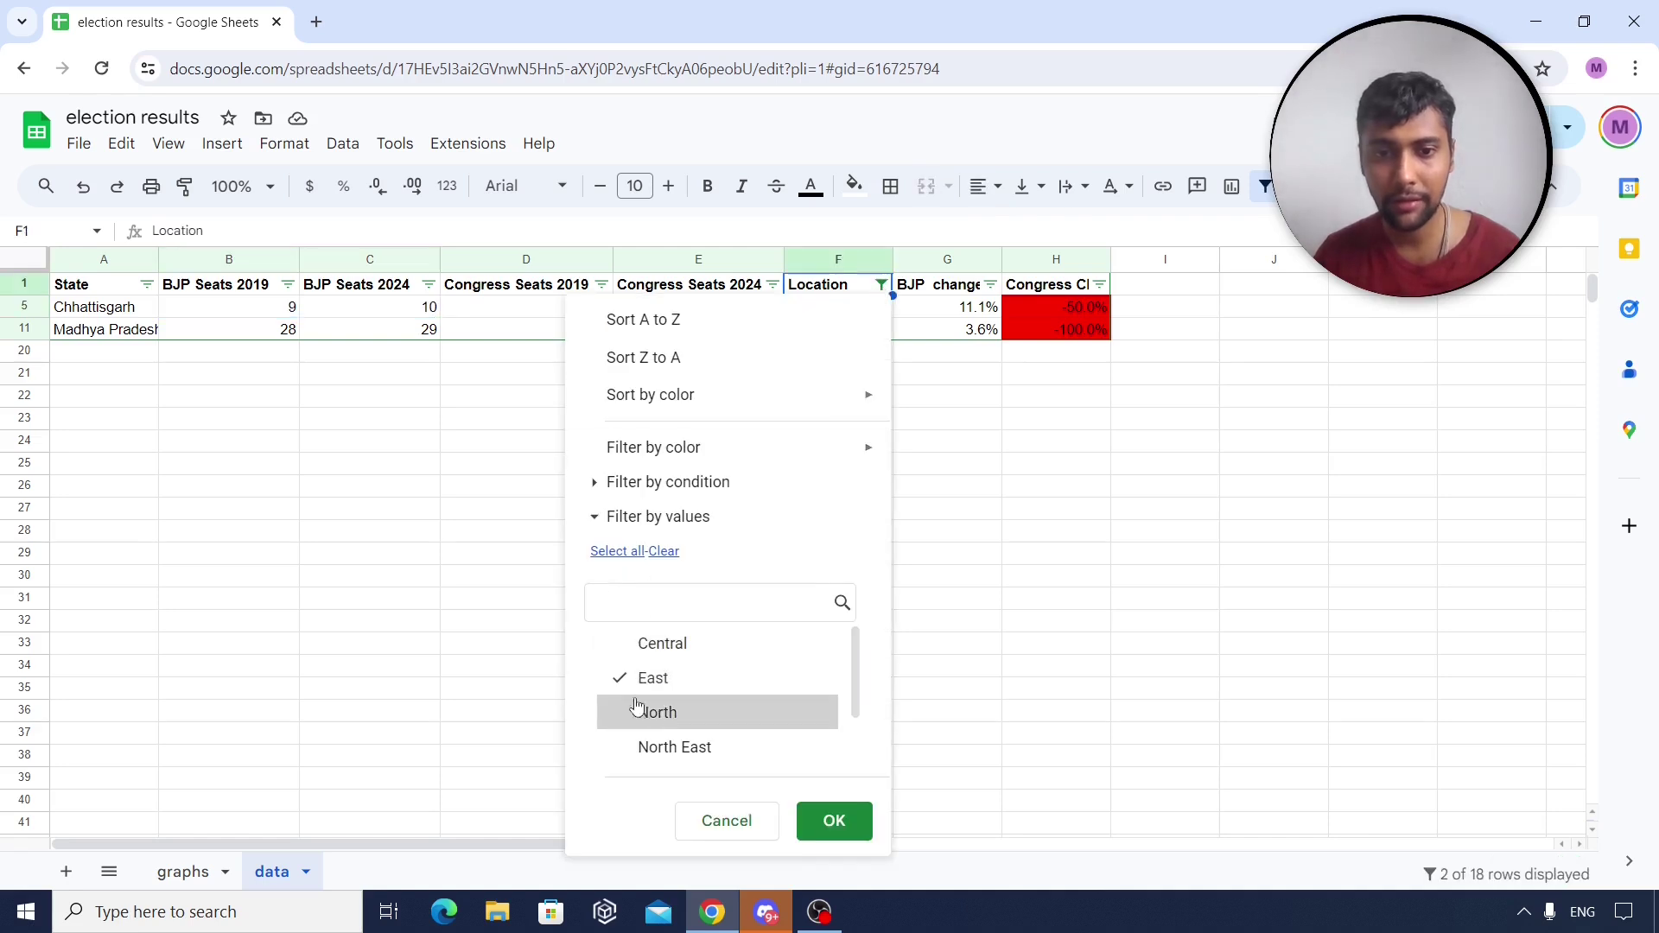
pyautogui.click(831, 819)
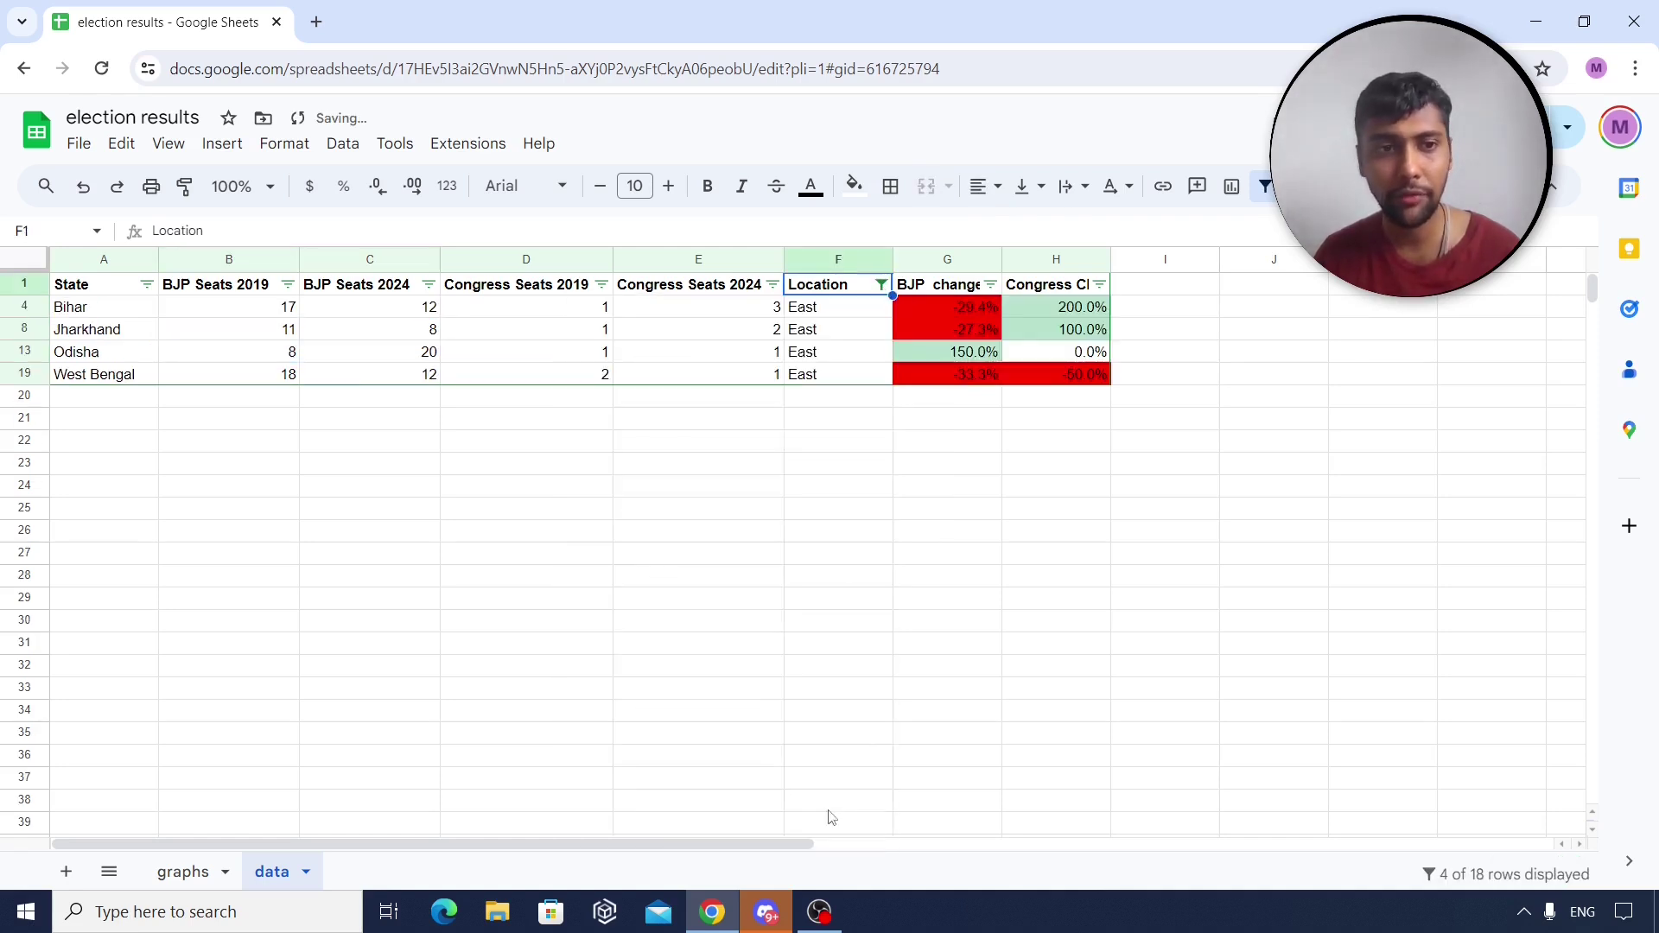
pyautogui.click(291, 313)
pyautogui.click(274, 333)
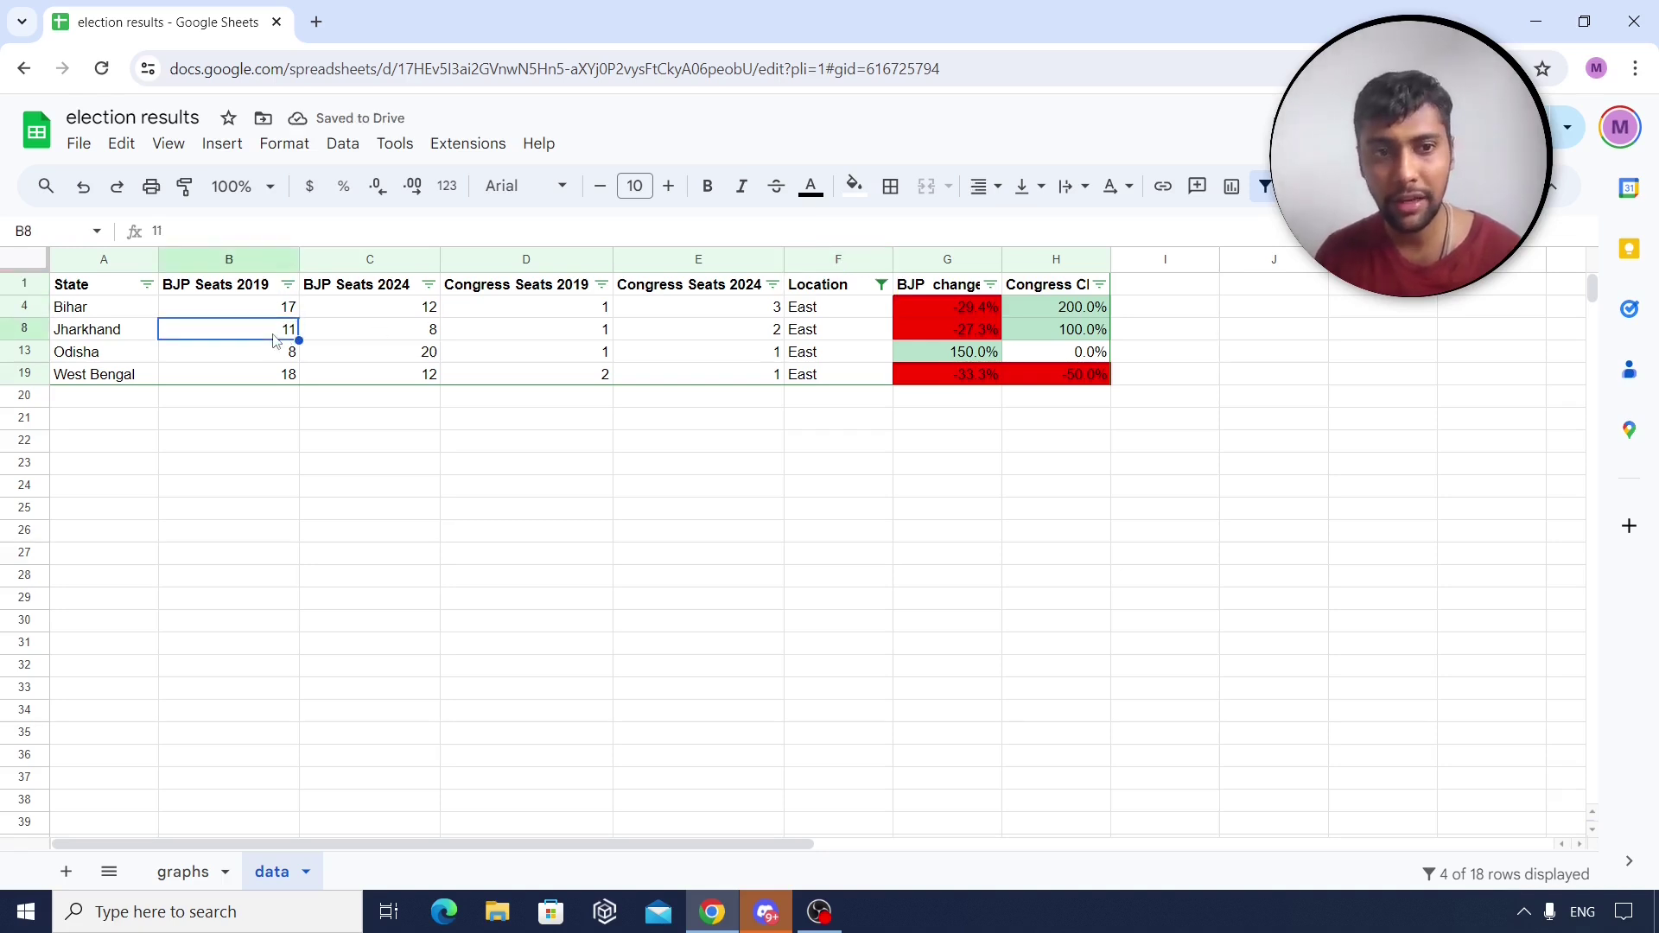
pyautogui.click(405, 354)
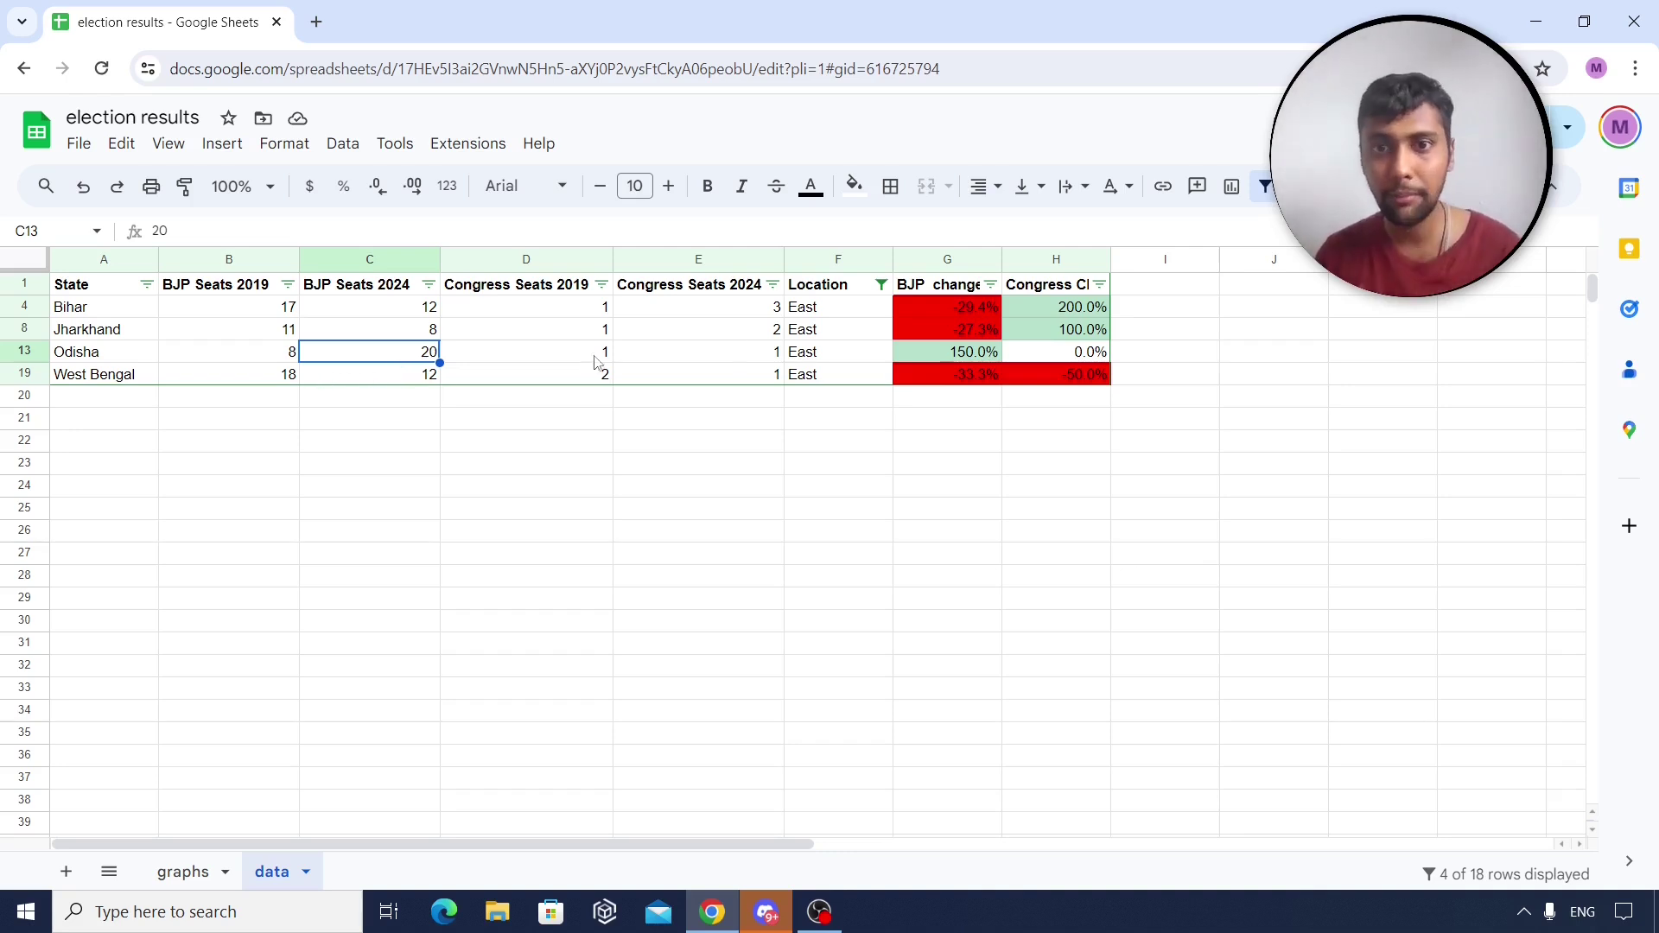
# Change the Location filter to show only North and North East states.
pyautogui.click(881, 285)
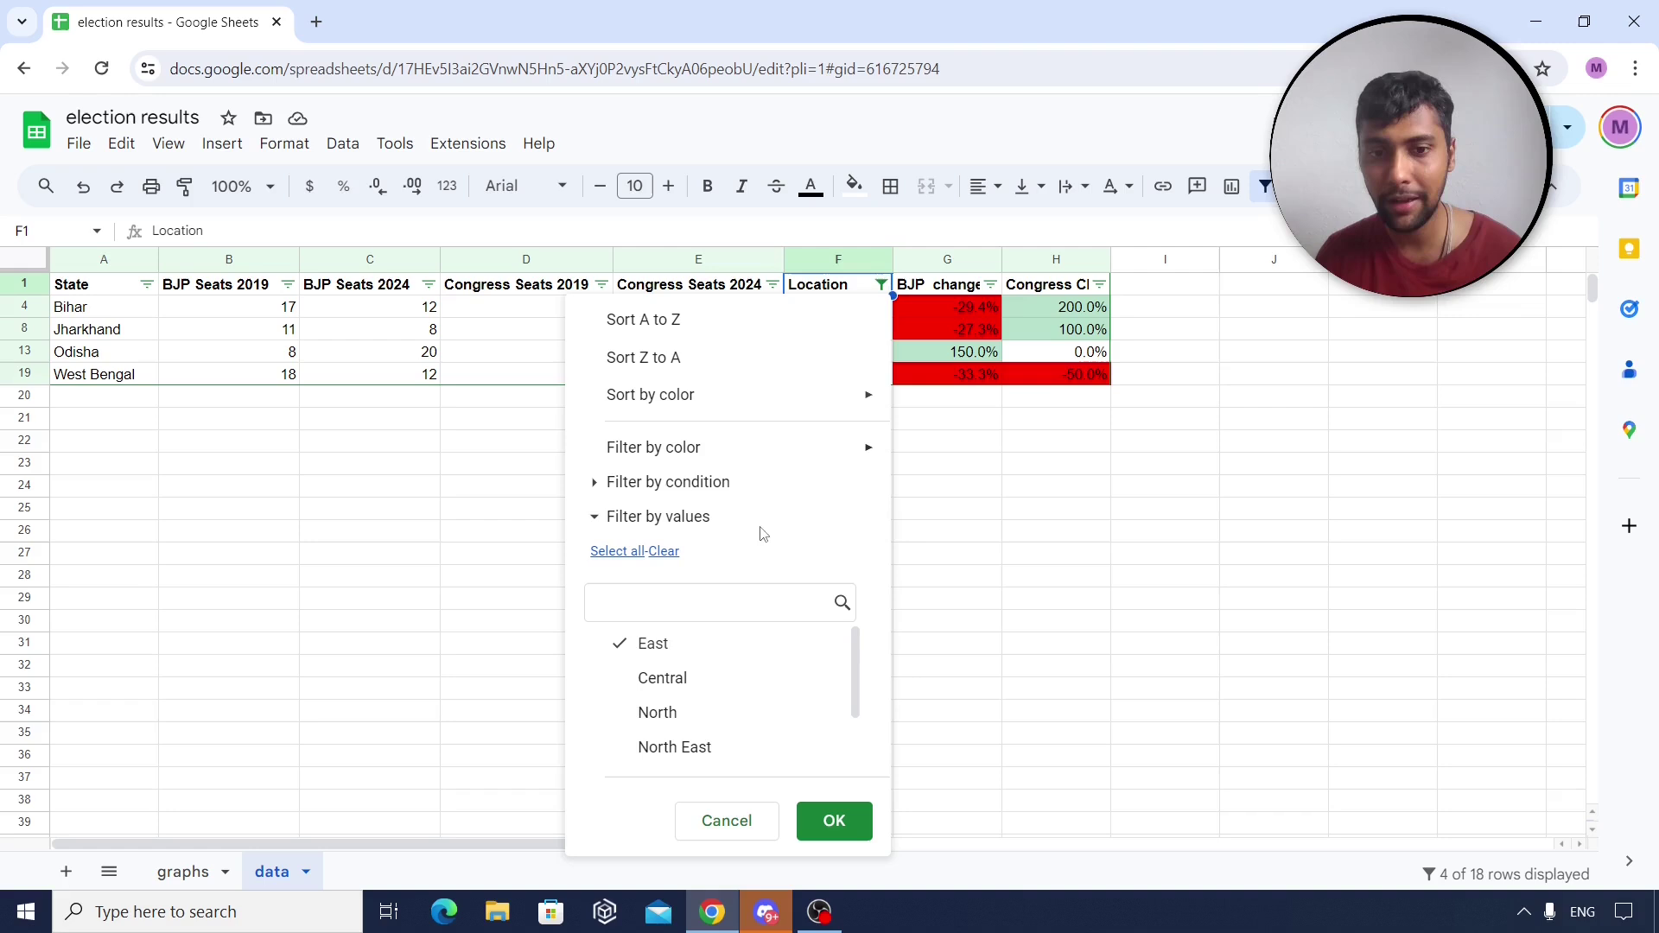
pyautogui.scroll(-1, 616, 655)
pyautogui.click(615, 659)
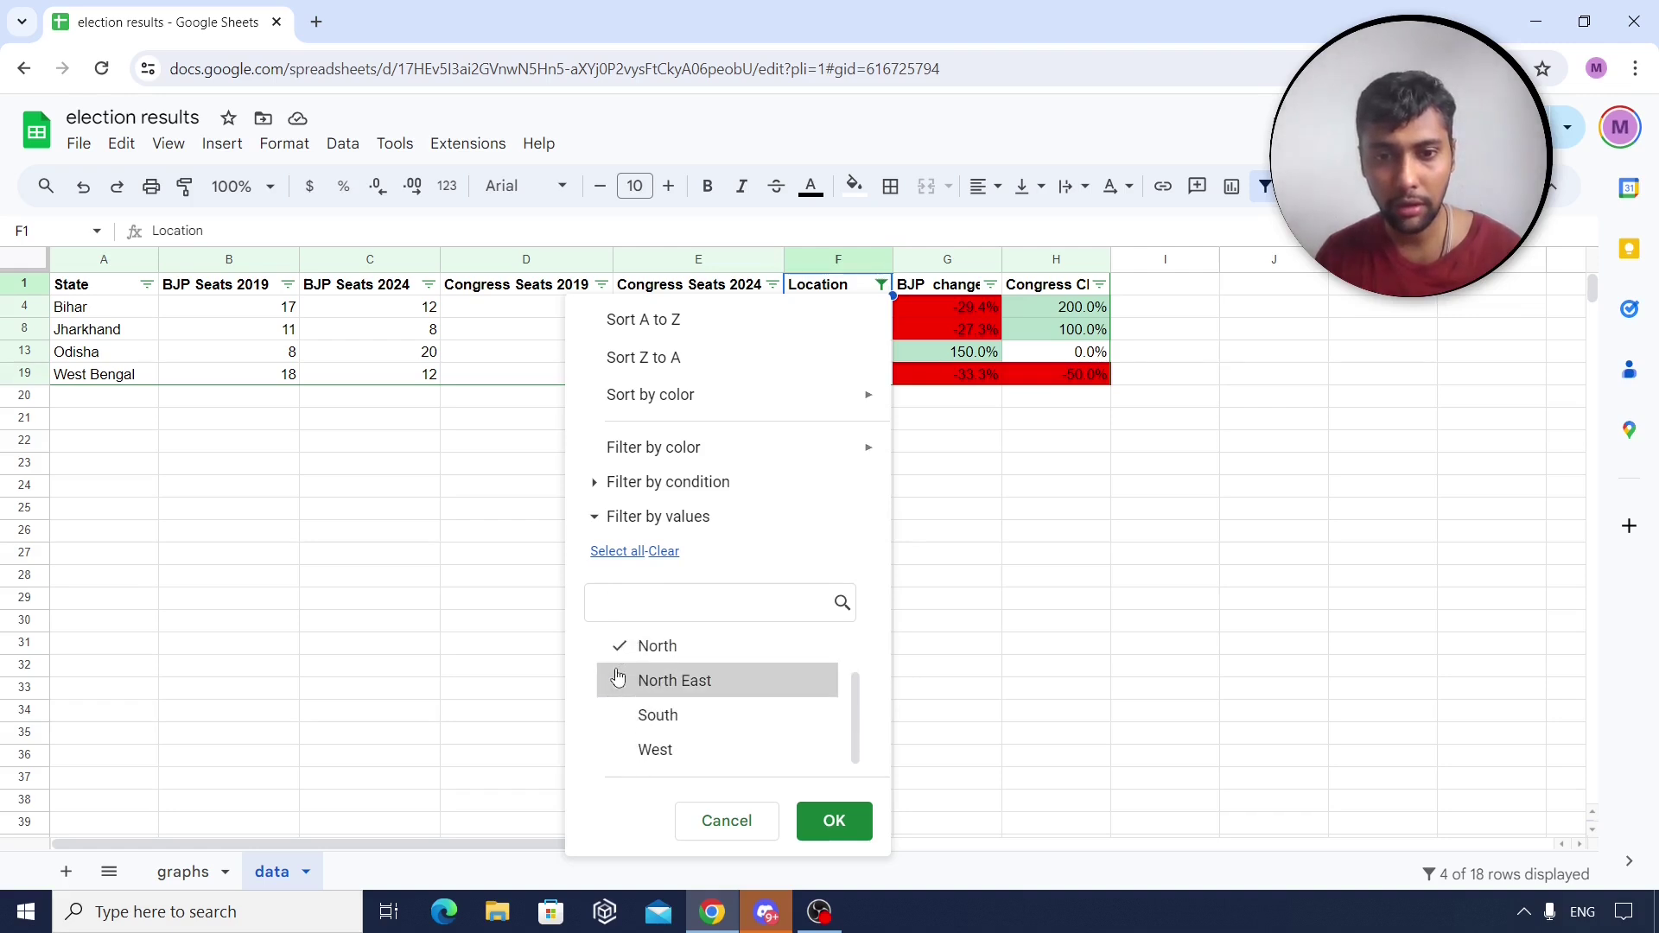
pyautogui.click(616, 684)
pyautogui.click(835, 822)
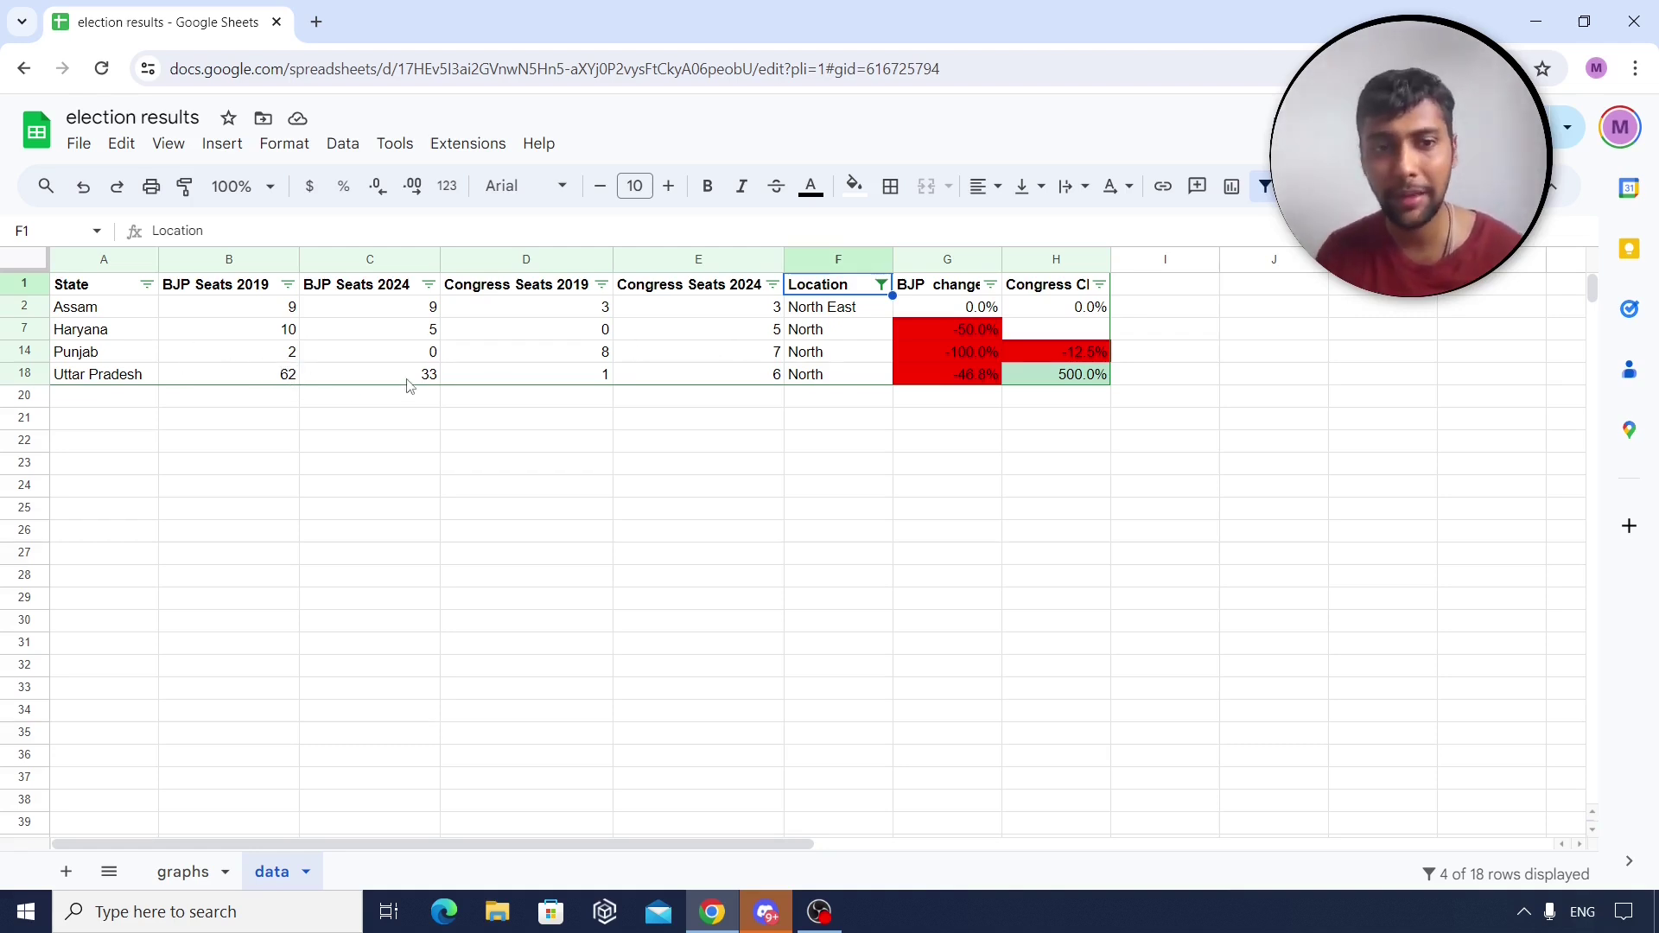
# Change the Location filter to show only South states.
pyautogui.click(880, 286)
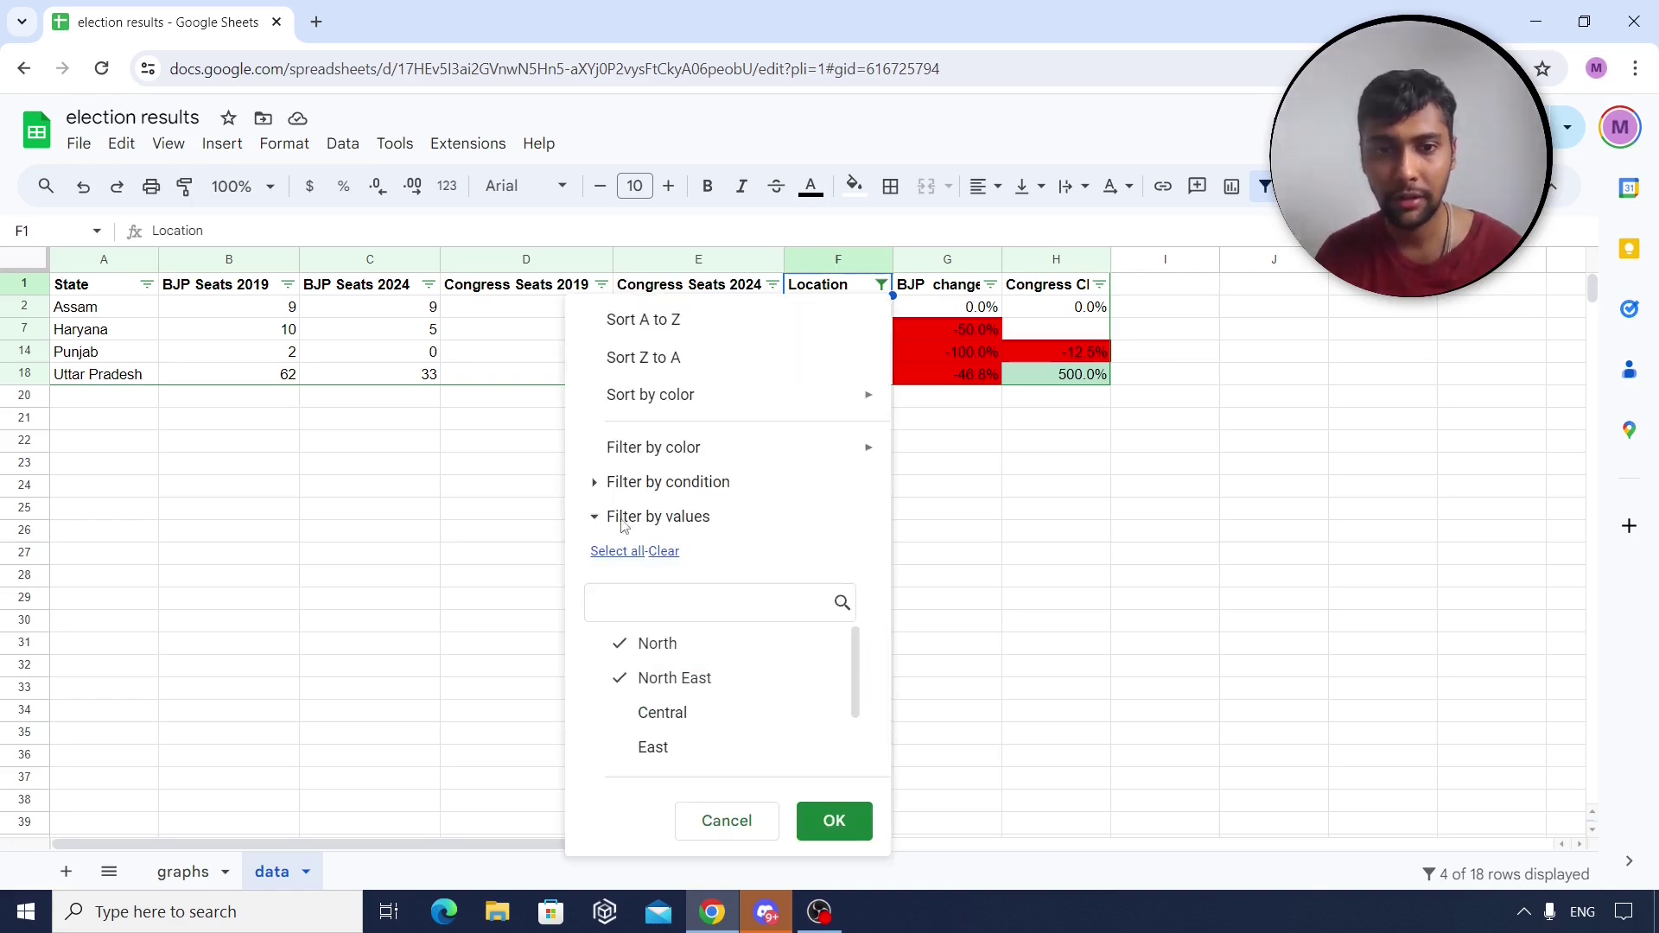
pyautogui.scroll(-2, 607, 722)
pyautogui.click(605, 731)
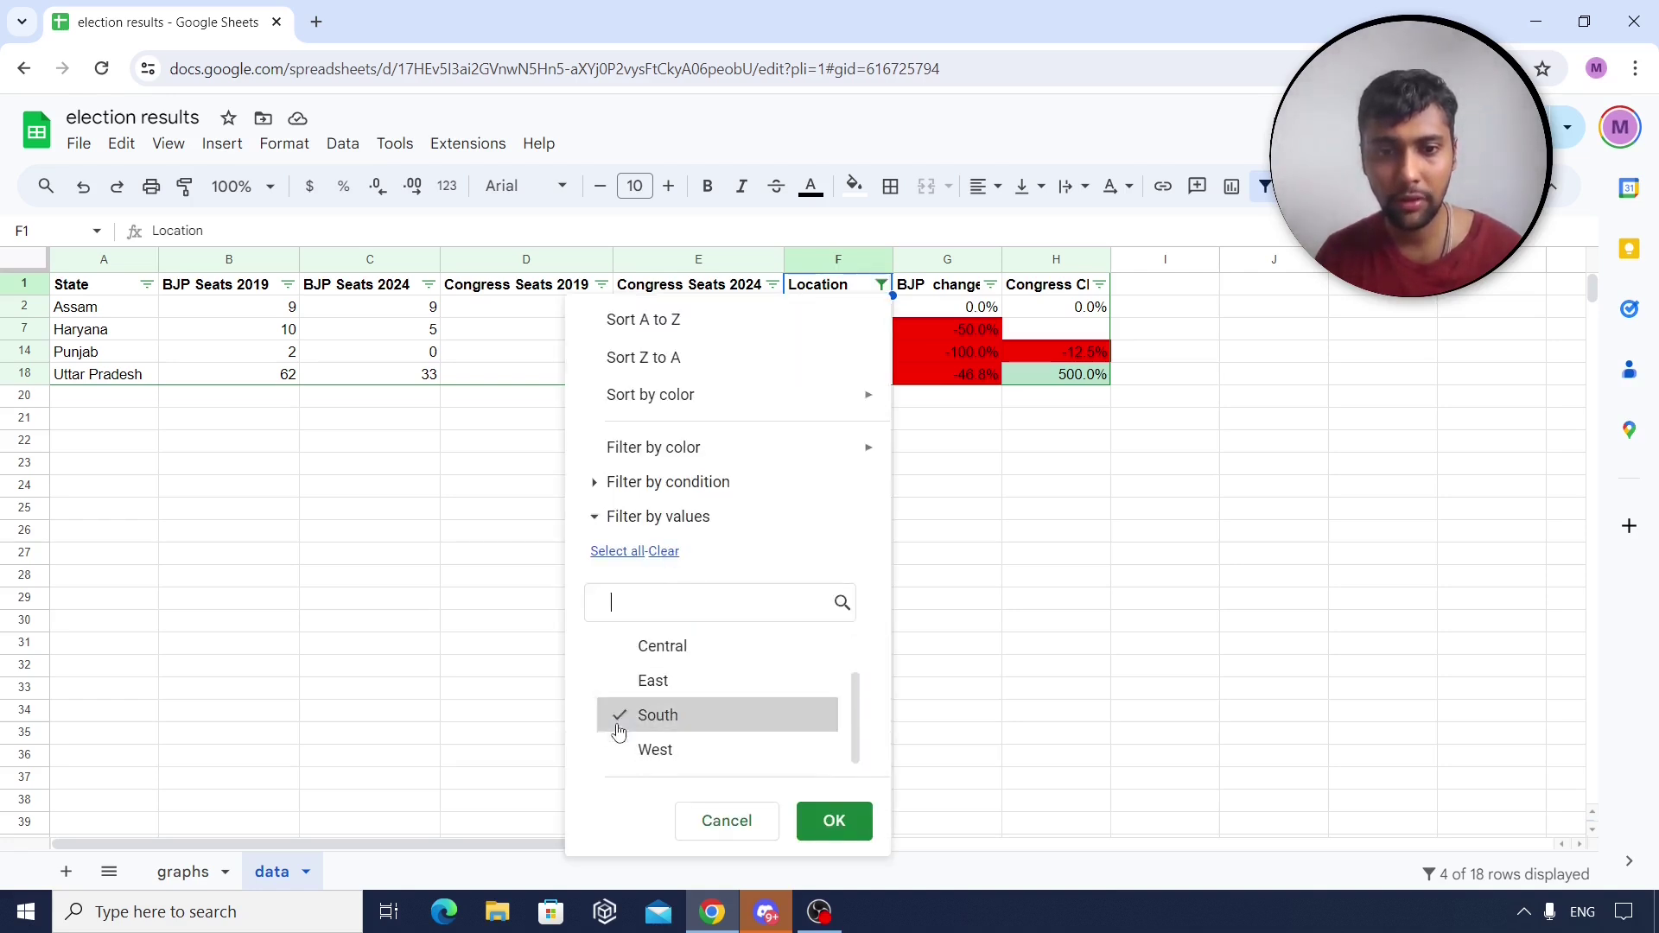
pyautogui.click(833, 821)
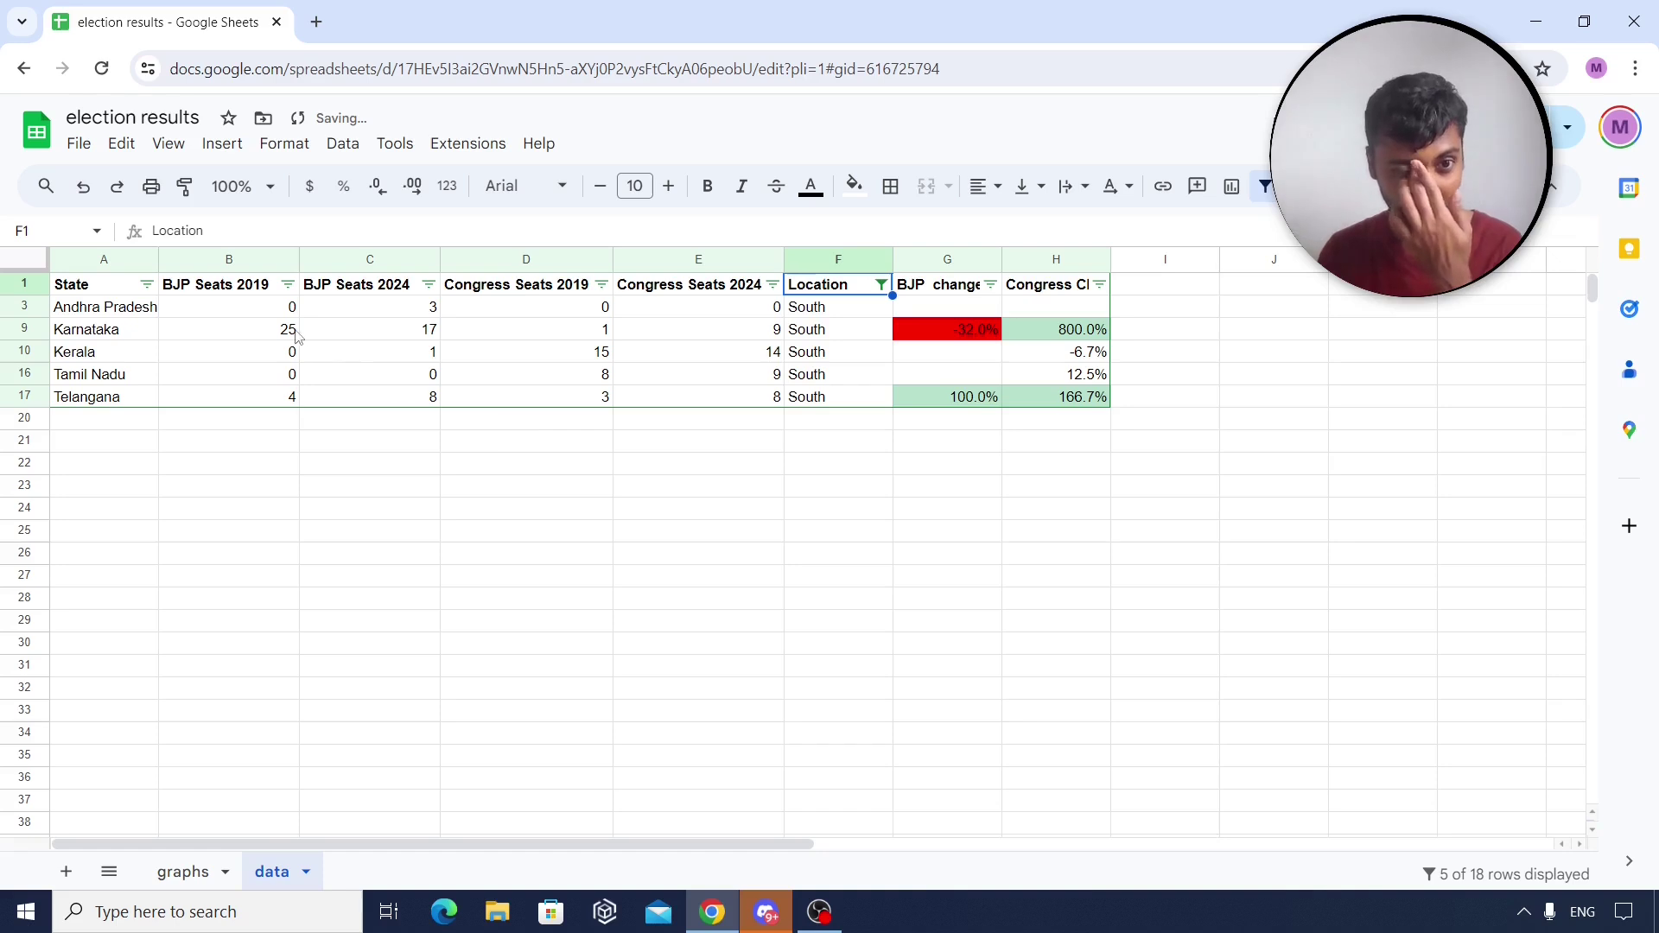